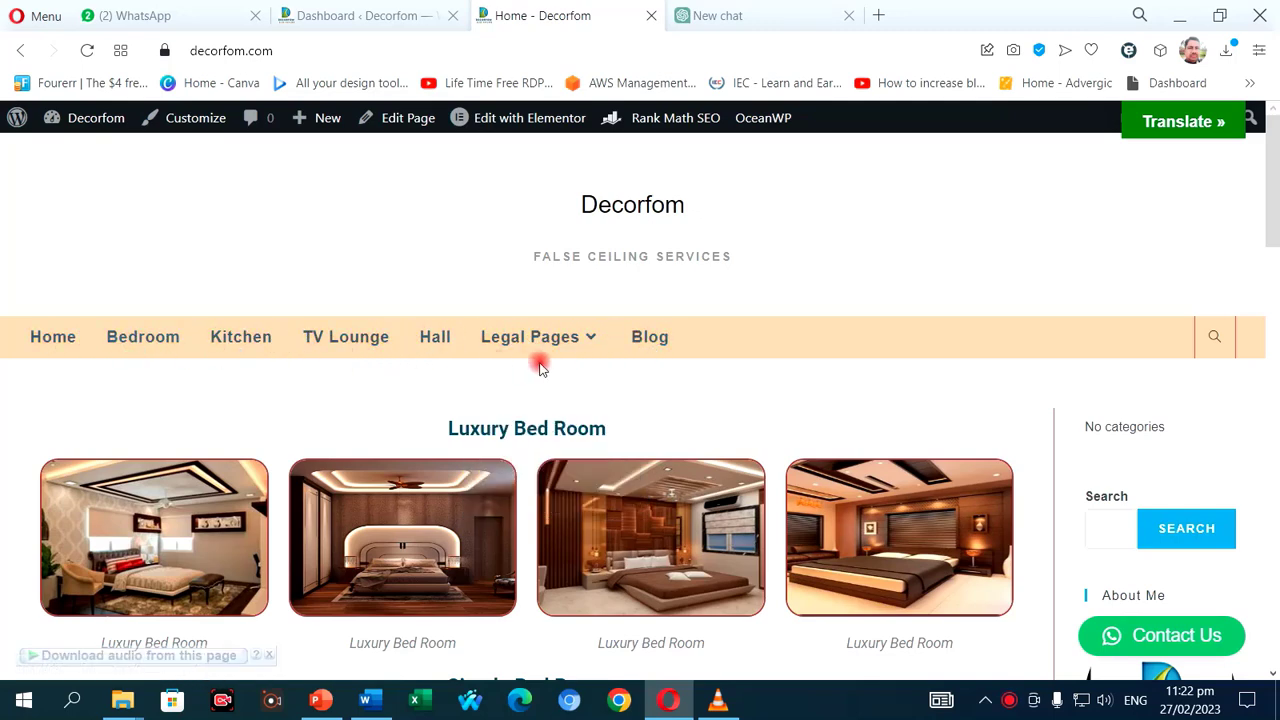
# - Look through the Decorfom home page, examining the room galleries, false ceiling text, footer and sidebar sections
pyautogui.scroll(-1, 697, 385)
pyautogui.scroll(-2, 697, 385)
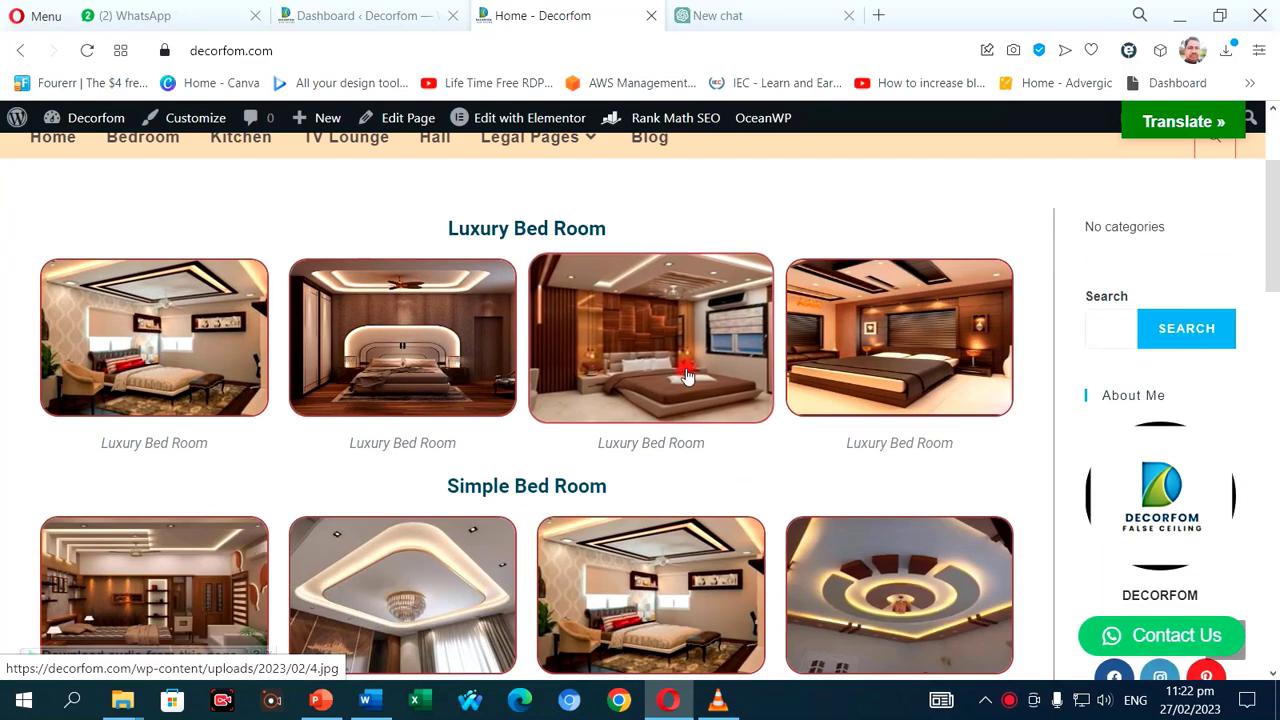
pyautogui.scroll(-4, 681, 375)
pyautogui.scroll(-6, 681, 378)
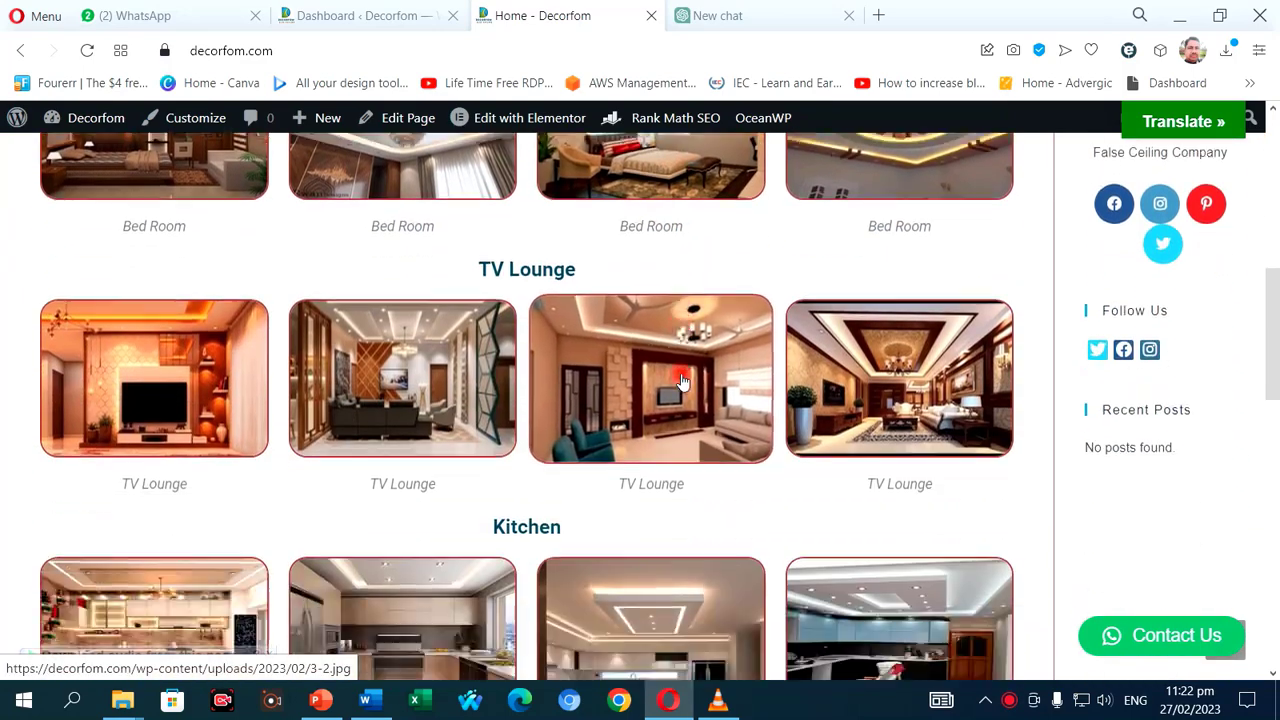
pyautogui.scroll(-7, 681, 380)
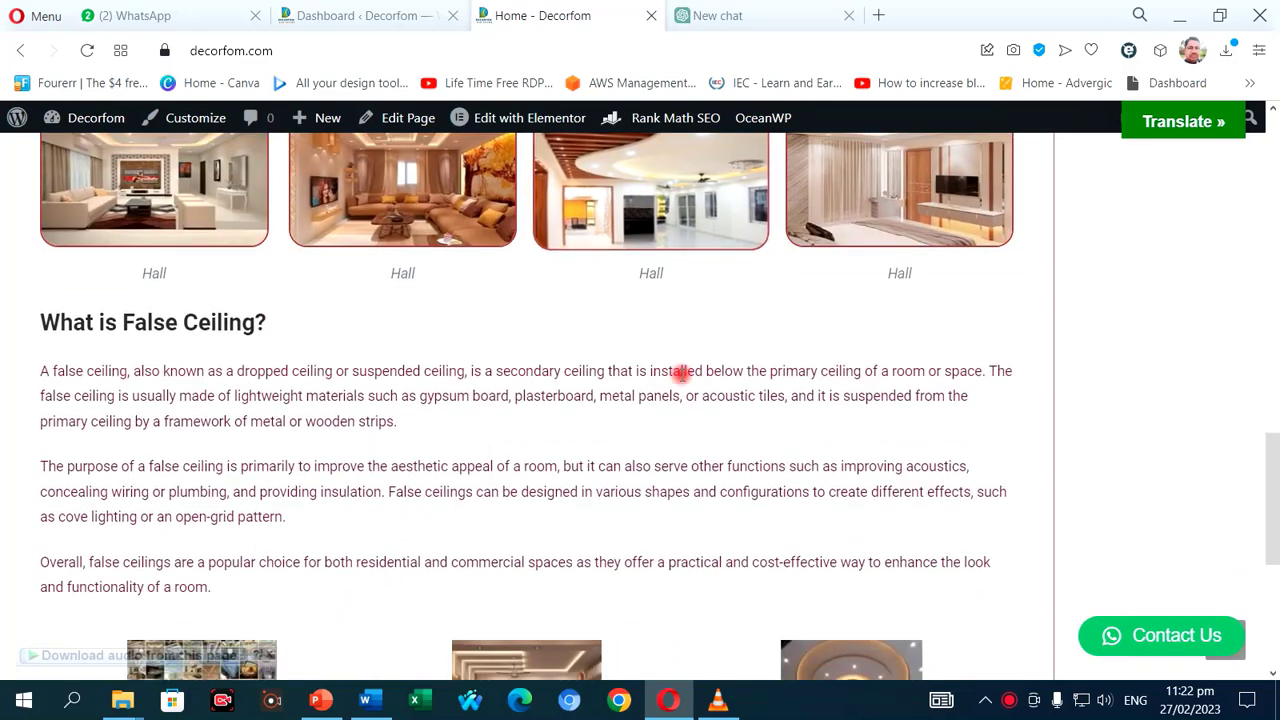
pyautogui.scroll(-1, 681, 378)
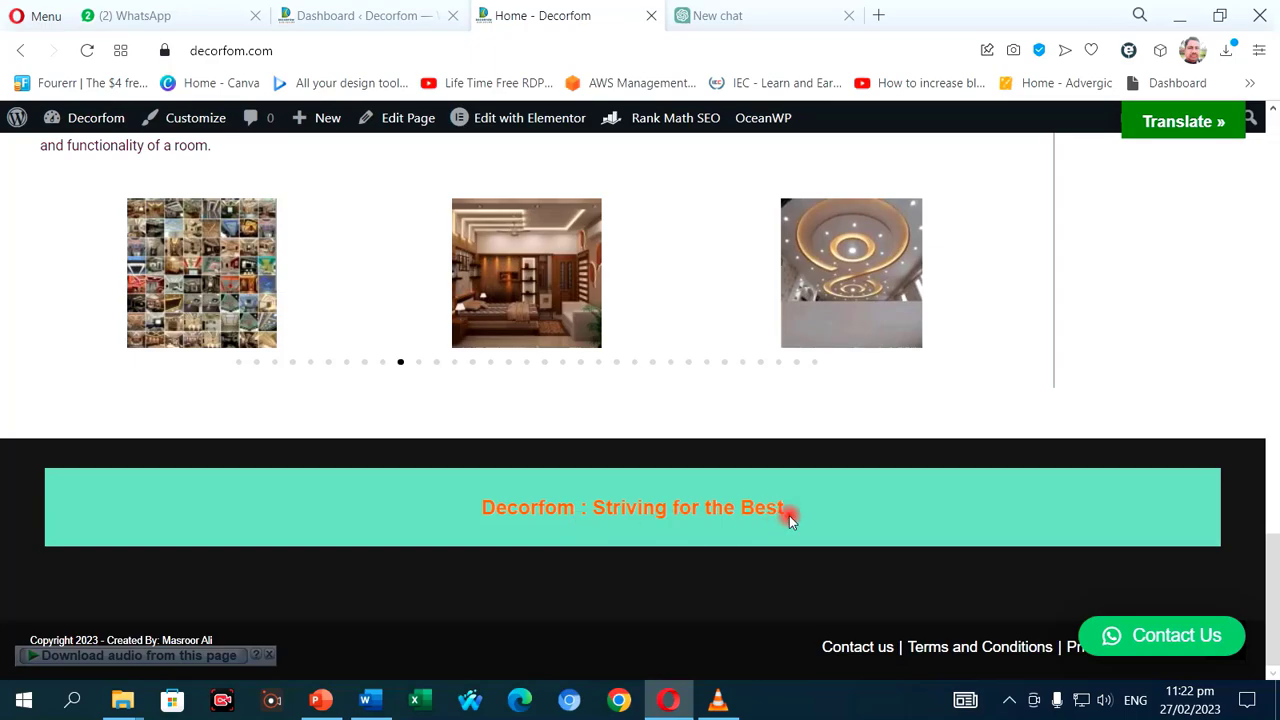
pyautogui.scroll(15, 789, 515)
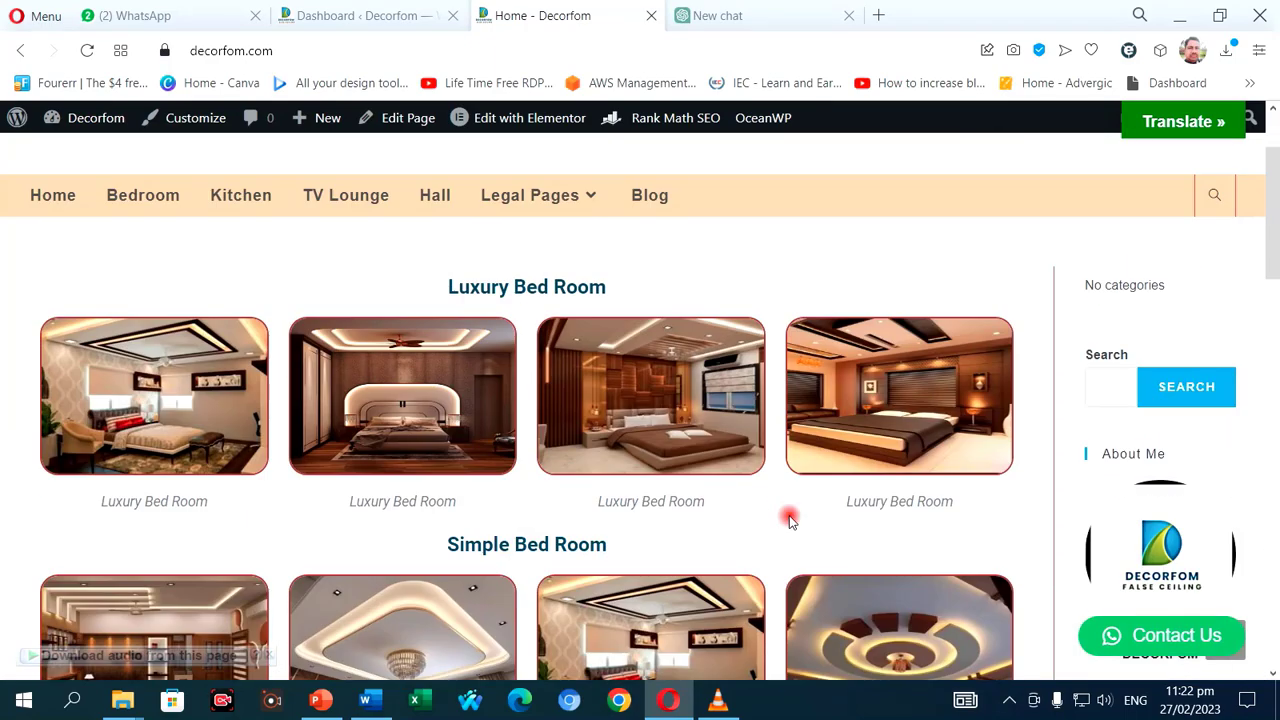
pyautogui.scroll(-1, 789, 519)
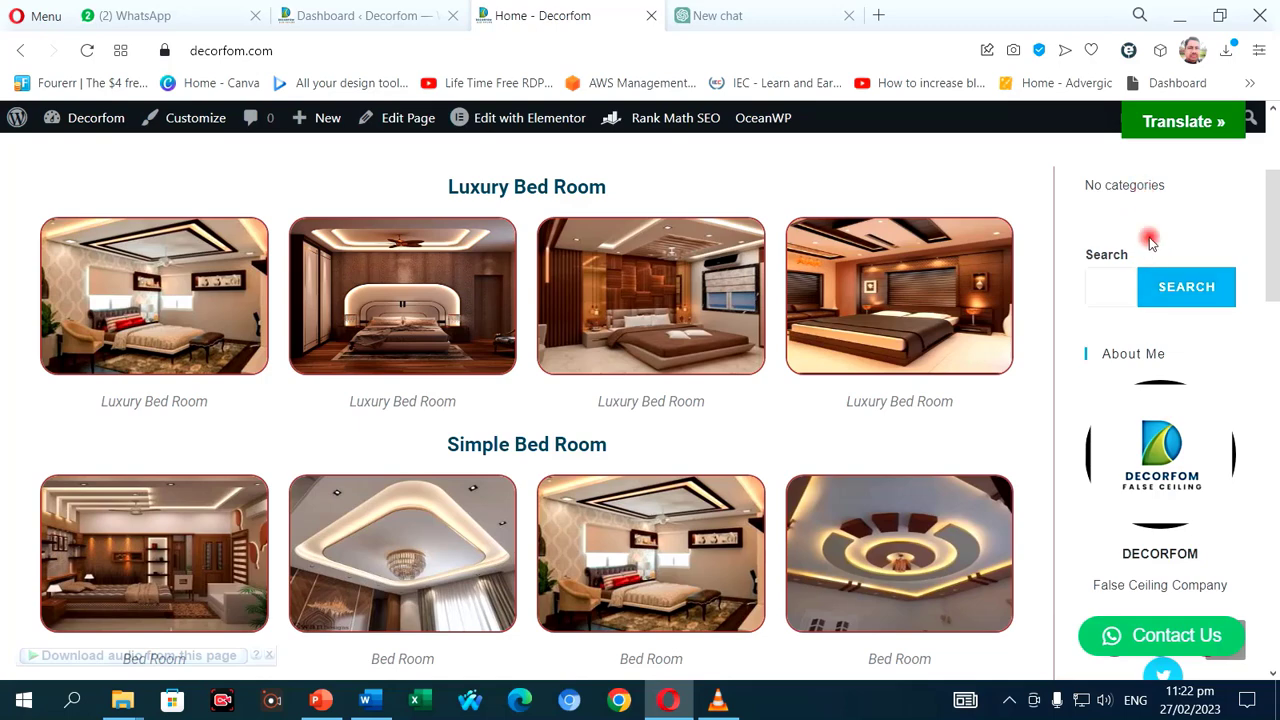
pyautogui.scroll(-1, 1152, 360)
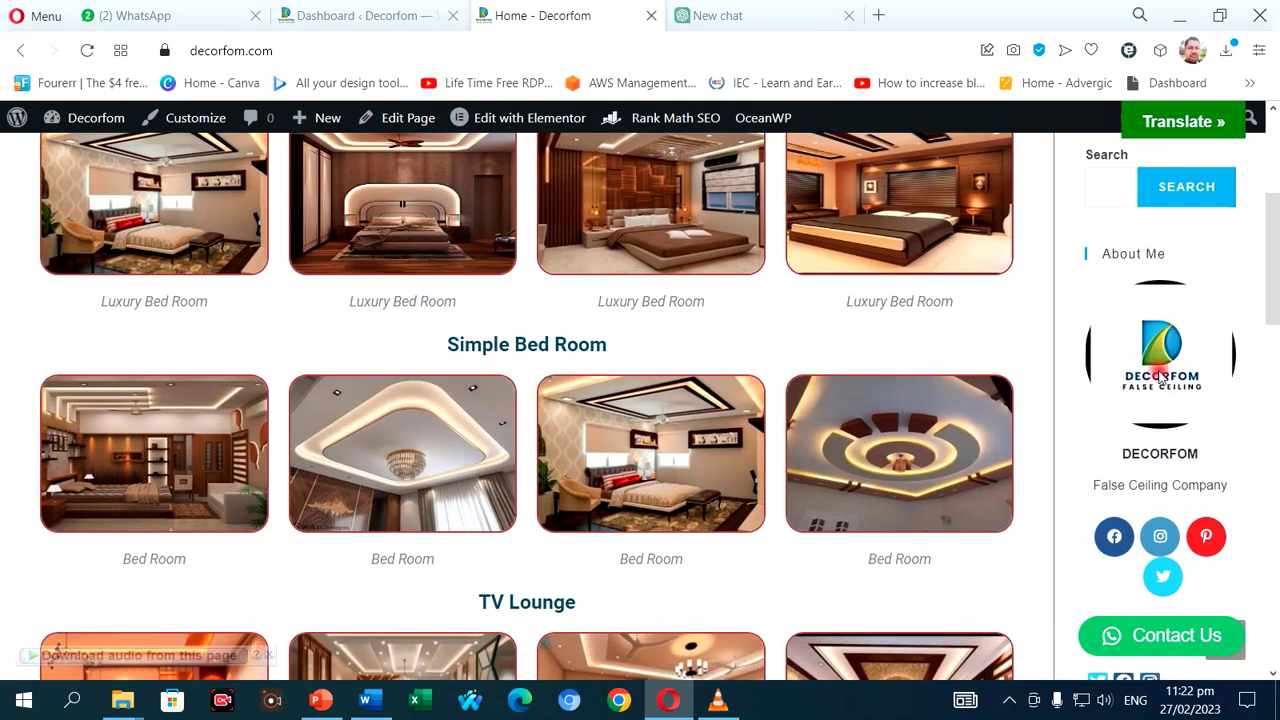
pyautogui.scroll(-2, 1160, 460)
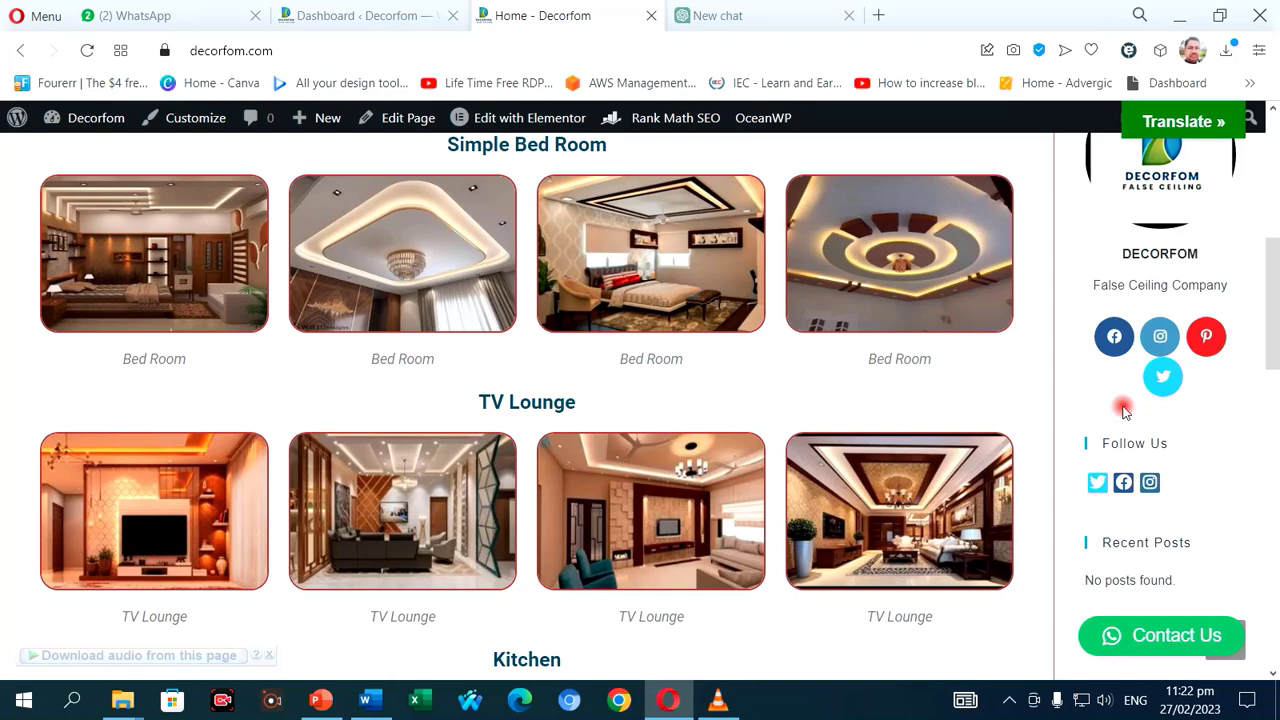
pyautogui.scroll(-1, 1124, 410)
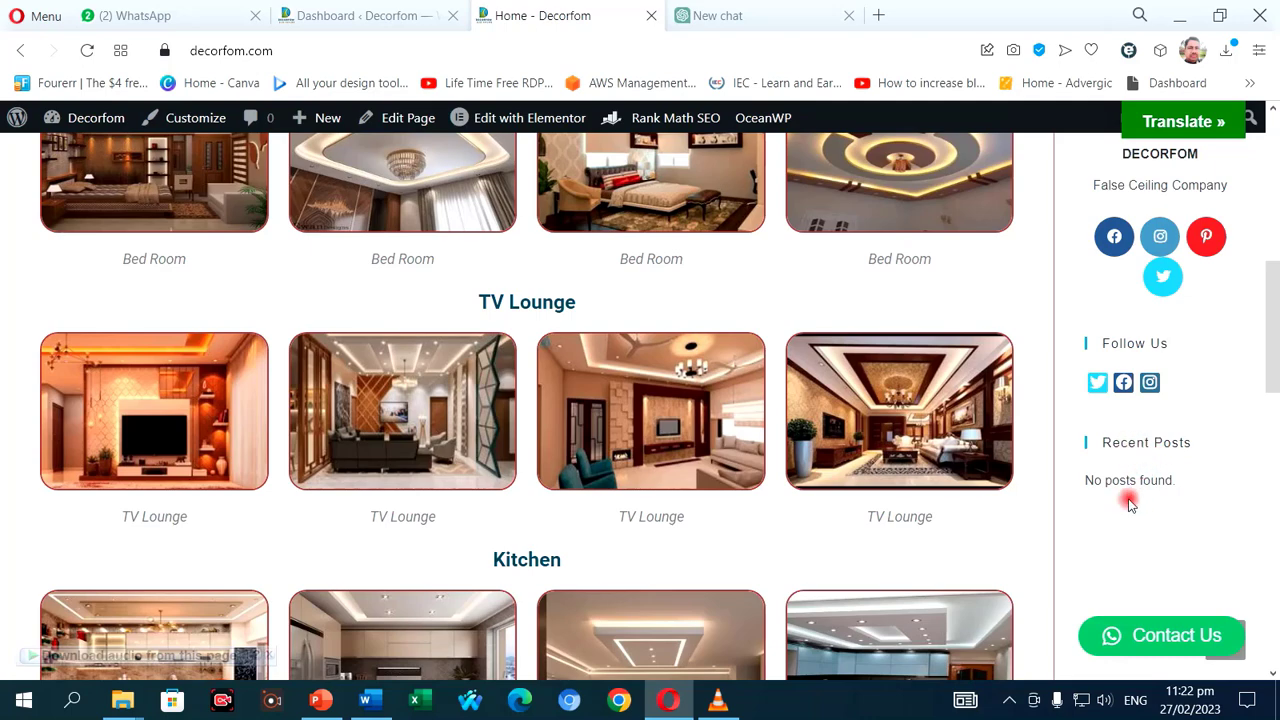
pyautogui.scroll(5, 1103, 495)
pyautogui.scroll(2, 1105, 497)
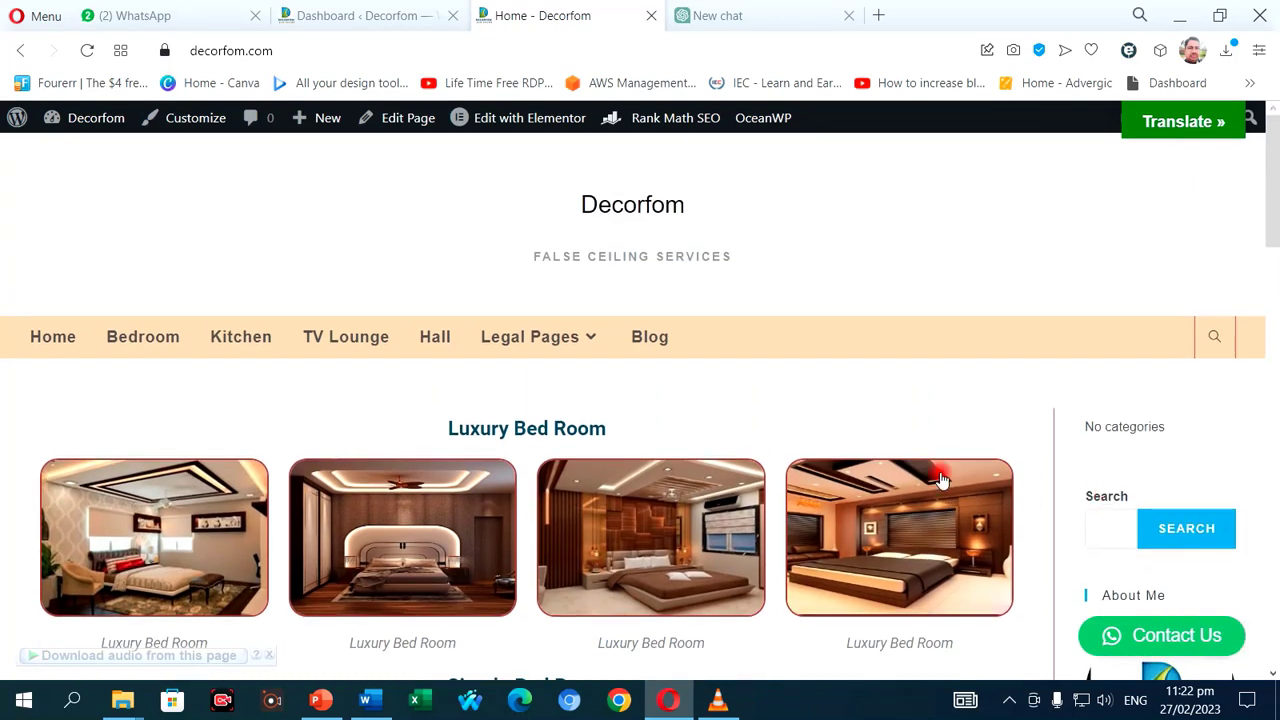
# - View the site's Blog page and the Contact Us legal page, examining its contact form and location map
pyautogui.click(651, 339)
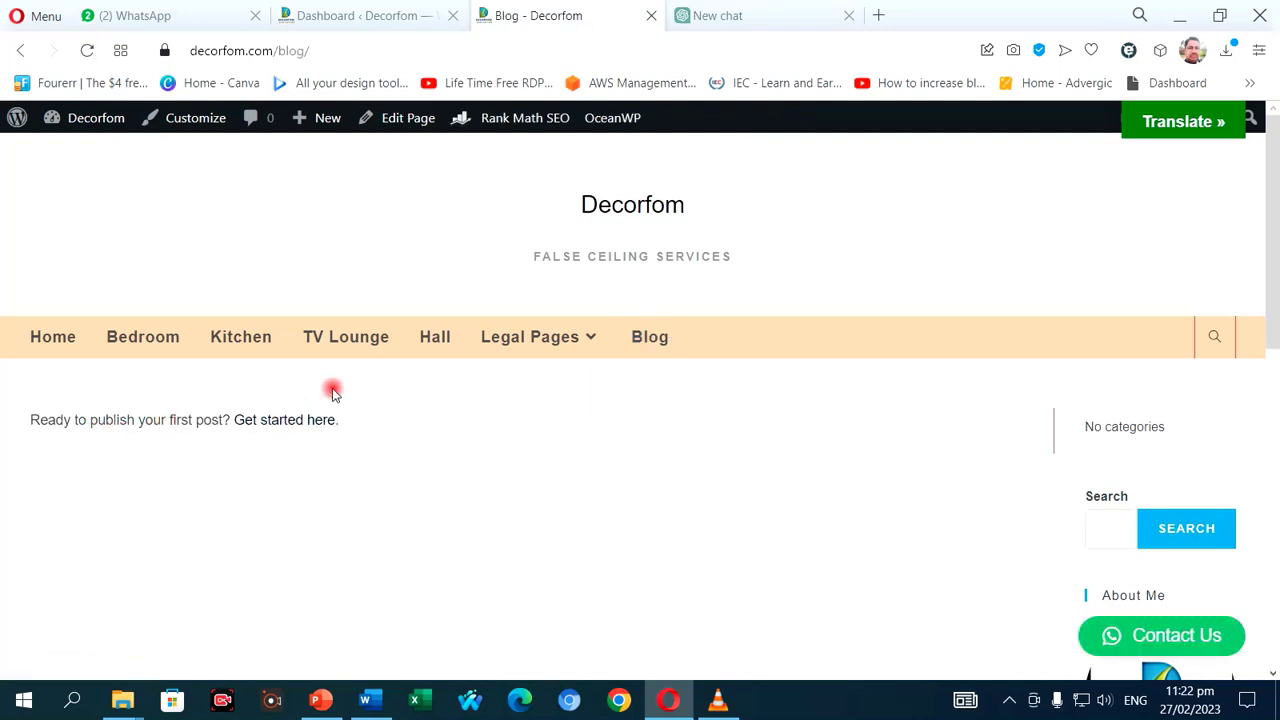
pyautogui.moveTo(557, 336)
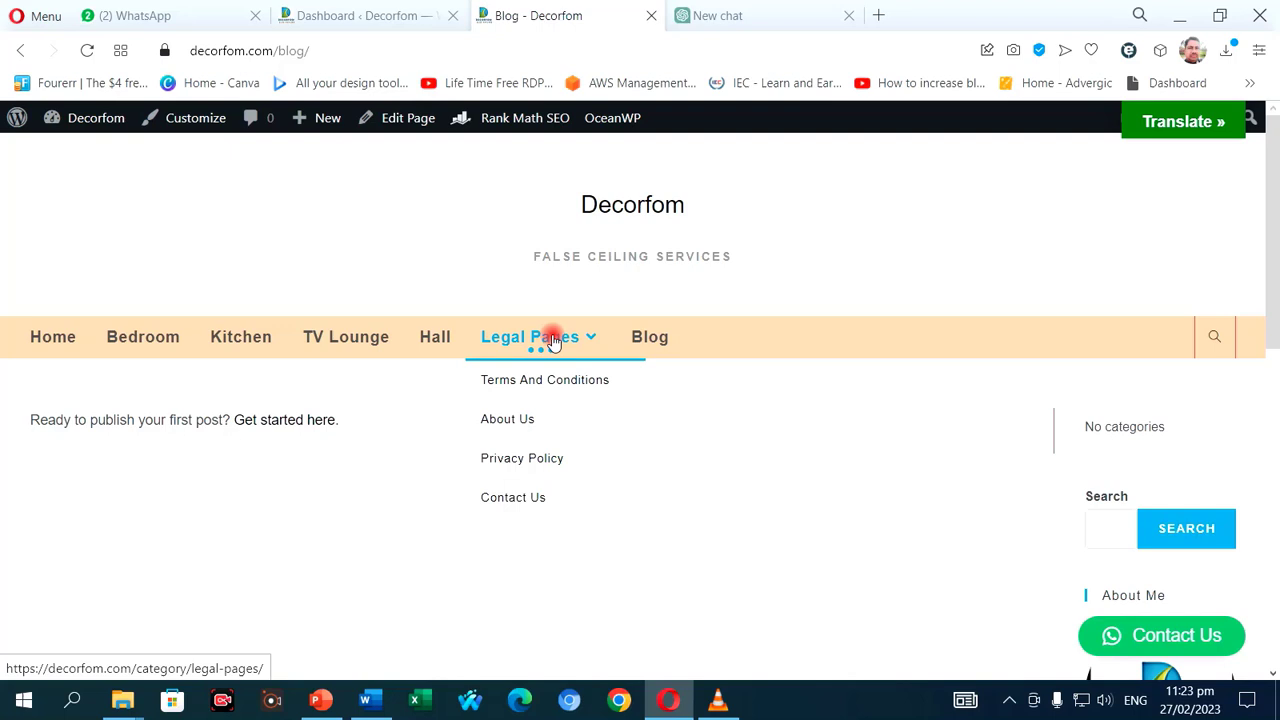
pyautogui.click(511, 497)
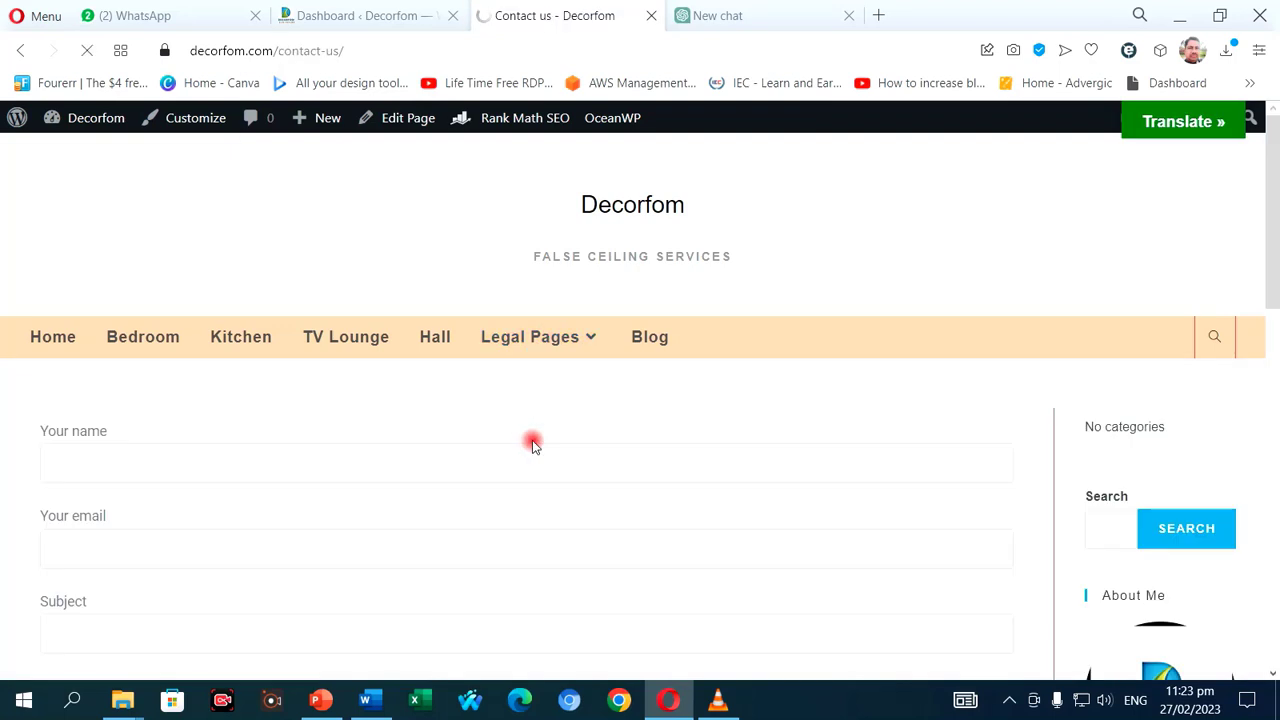
pyautogui.scroll(-3, 540, 434)
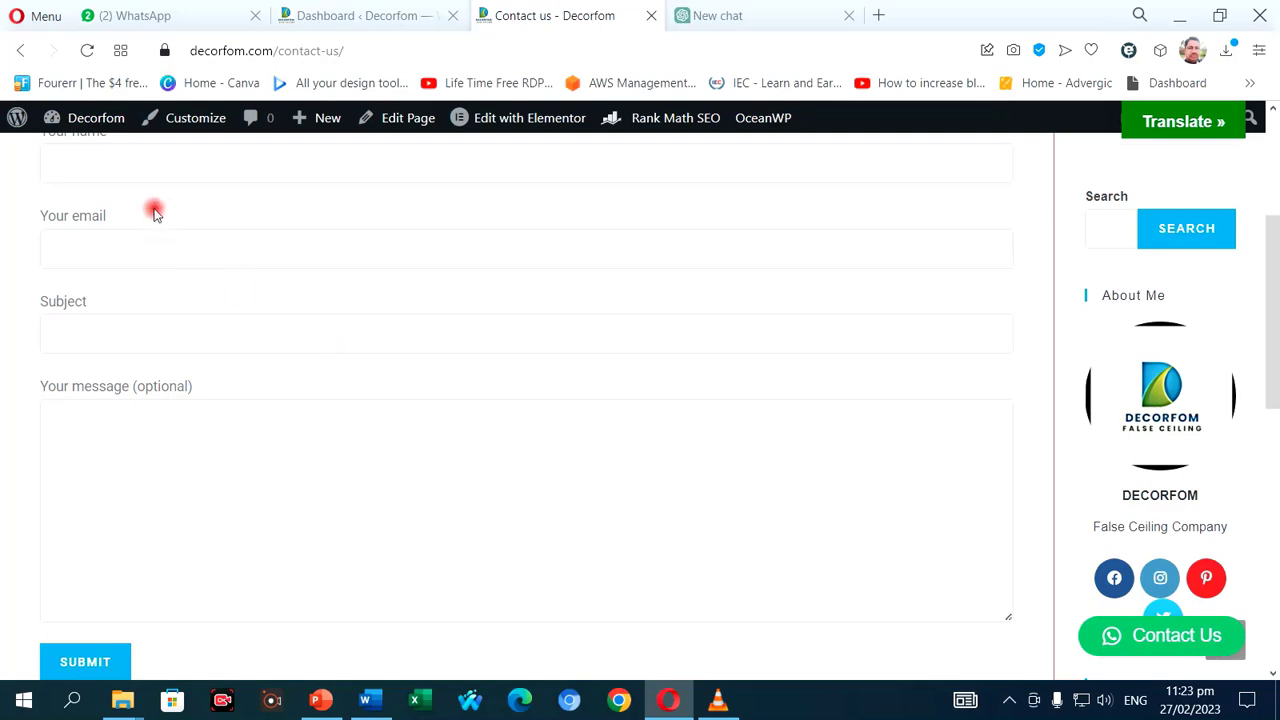
pyautogui.scroll(-5, 178, 446)
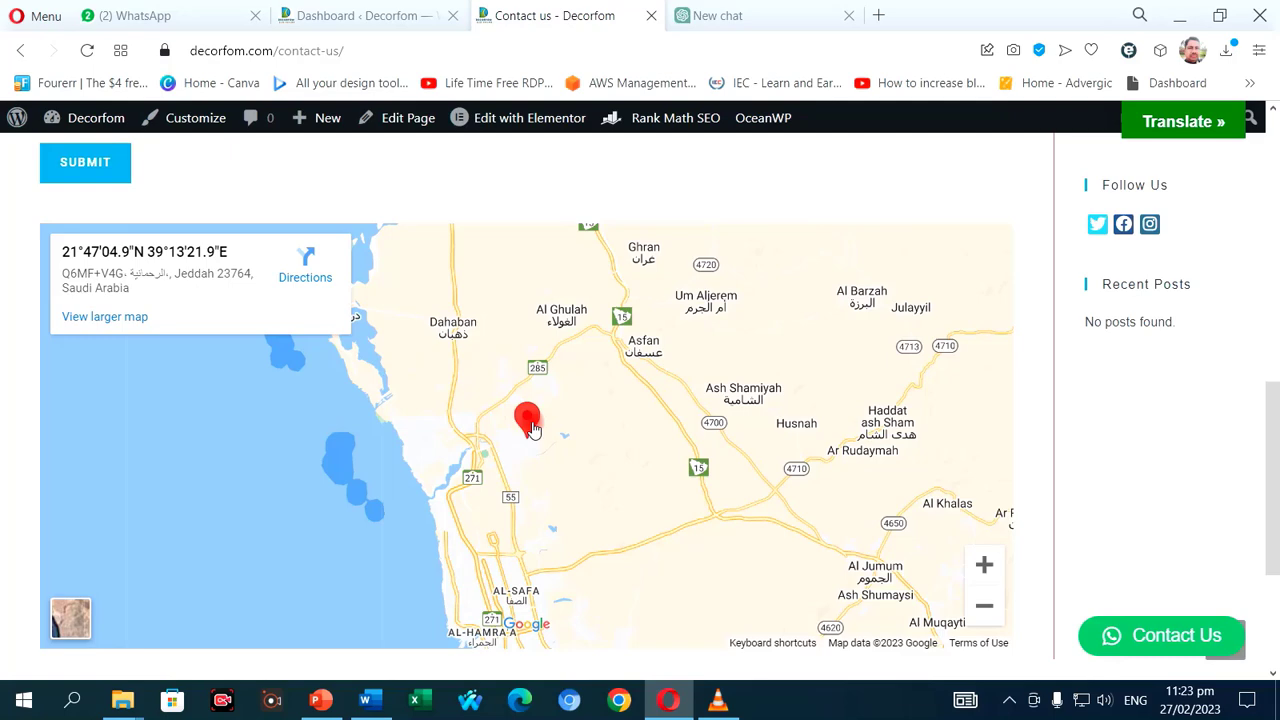
pyautogui.scroll(3, 535, 427)
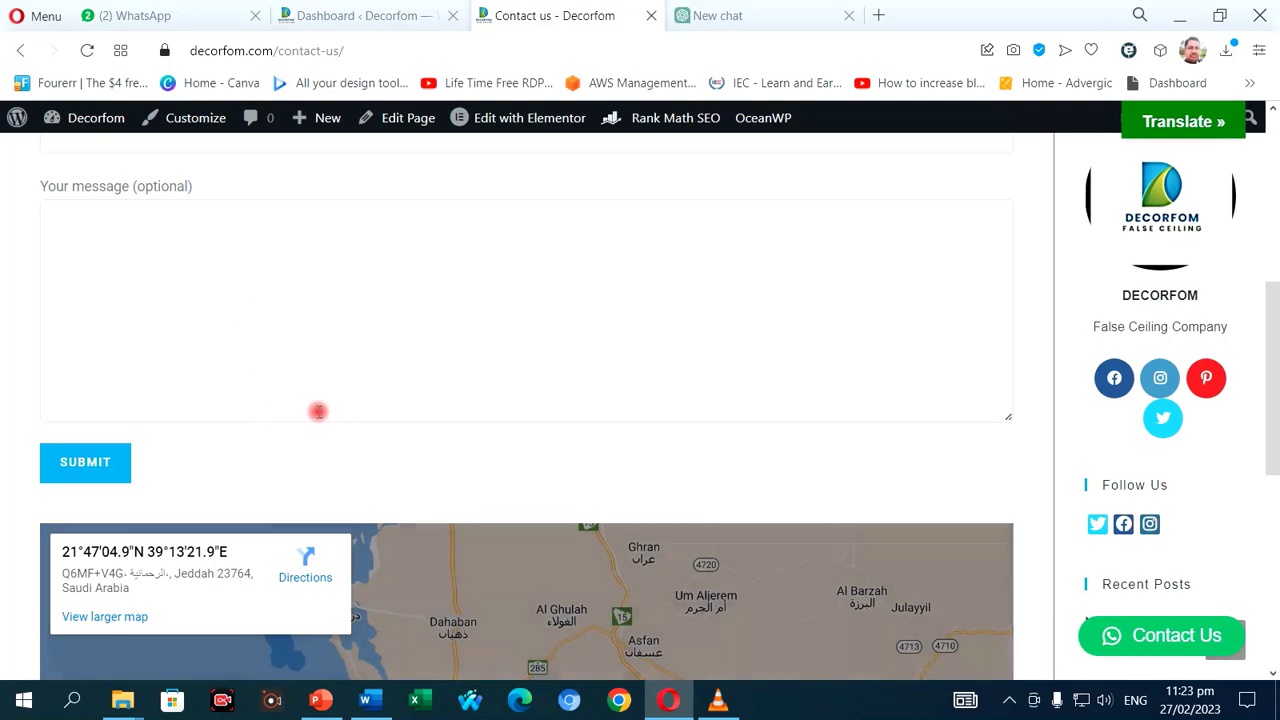
pyautogui.scroll(-5, 320, 410)
pyautogui.scroll(1, 420, 406)
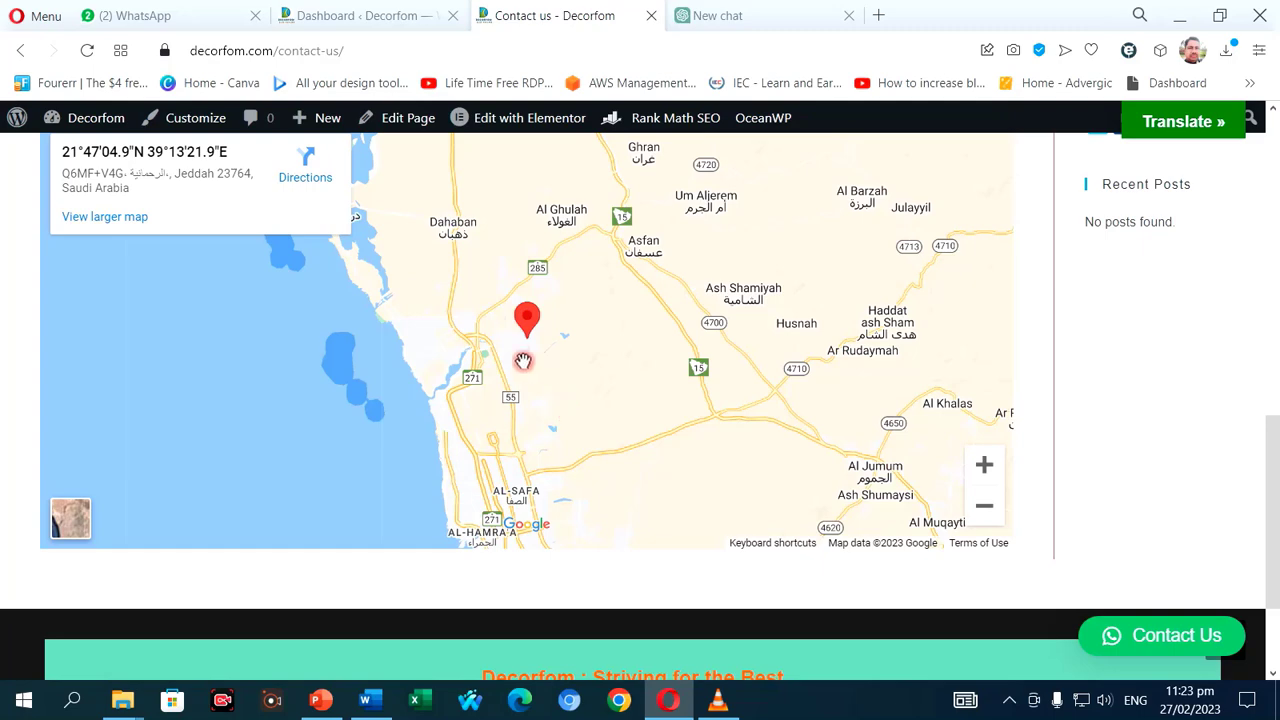
pyautogui.scroll(3, 517, 348)
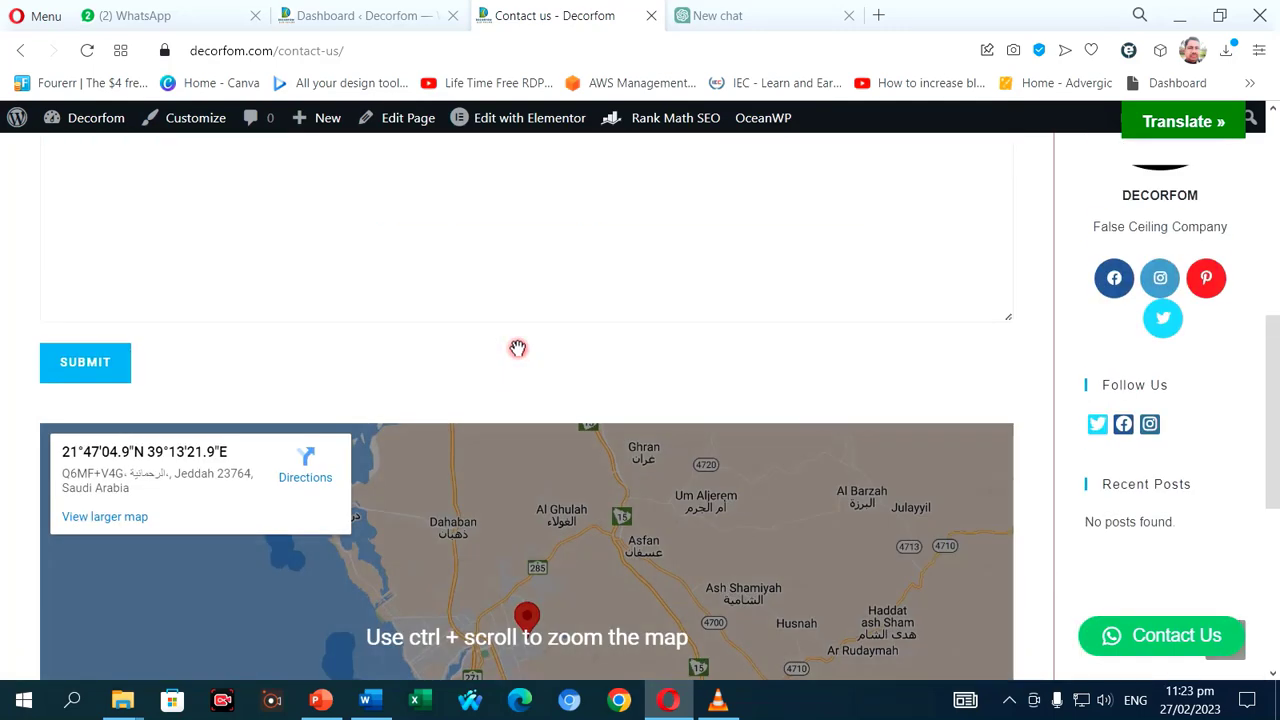
pyautogui.scroll(-2, 517, 348)
pyautogui.scroll(7, 517, 348)
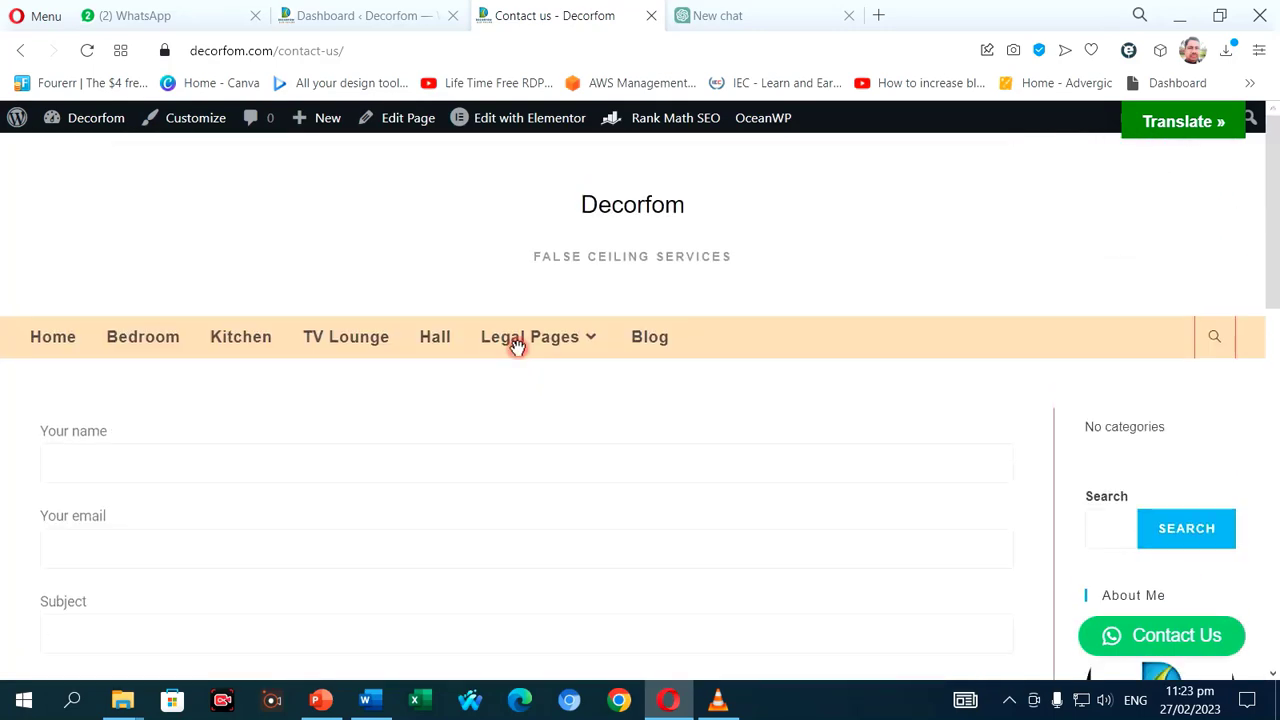
# - Return the site to its home page and create a new post from the WordPress dashboard's posts list
pyautogui.click(64, 342)
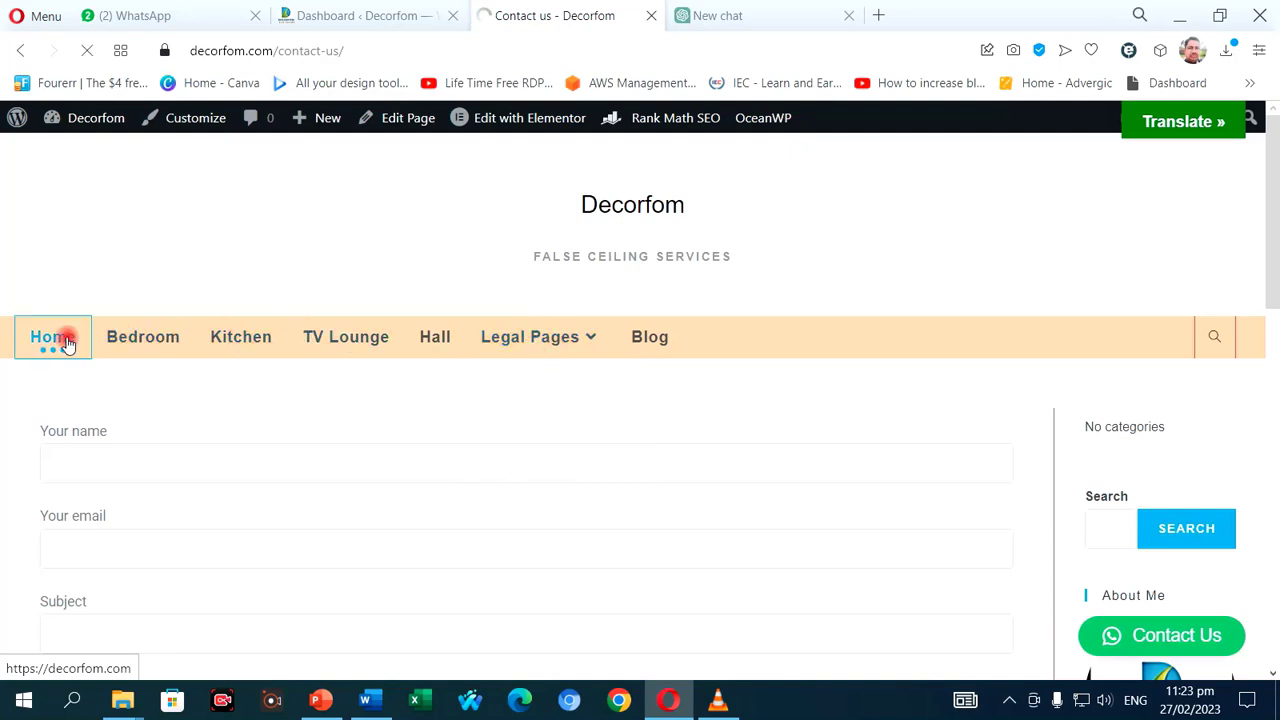
pyautogui.moveTo(452, 116)
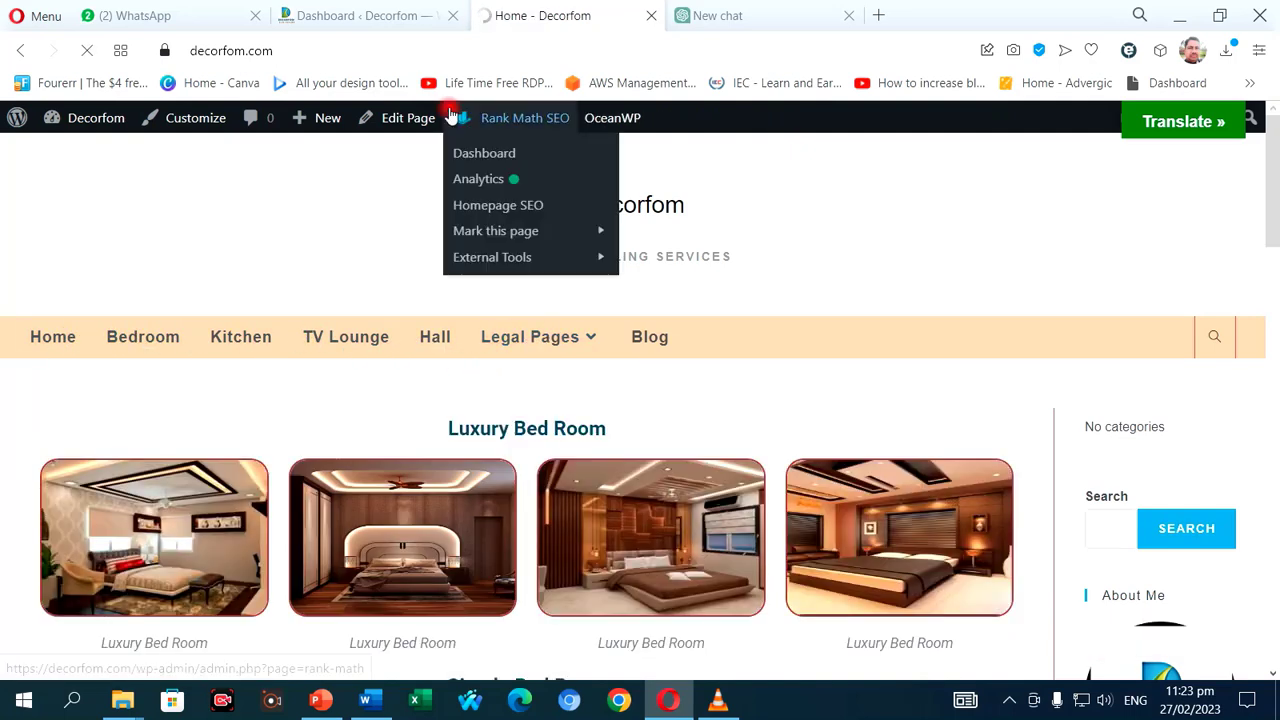
pyautogui.click(357, 18)
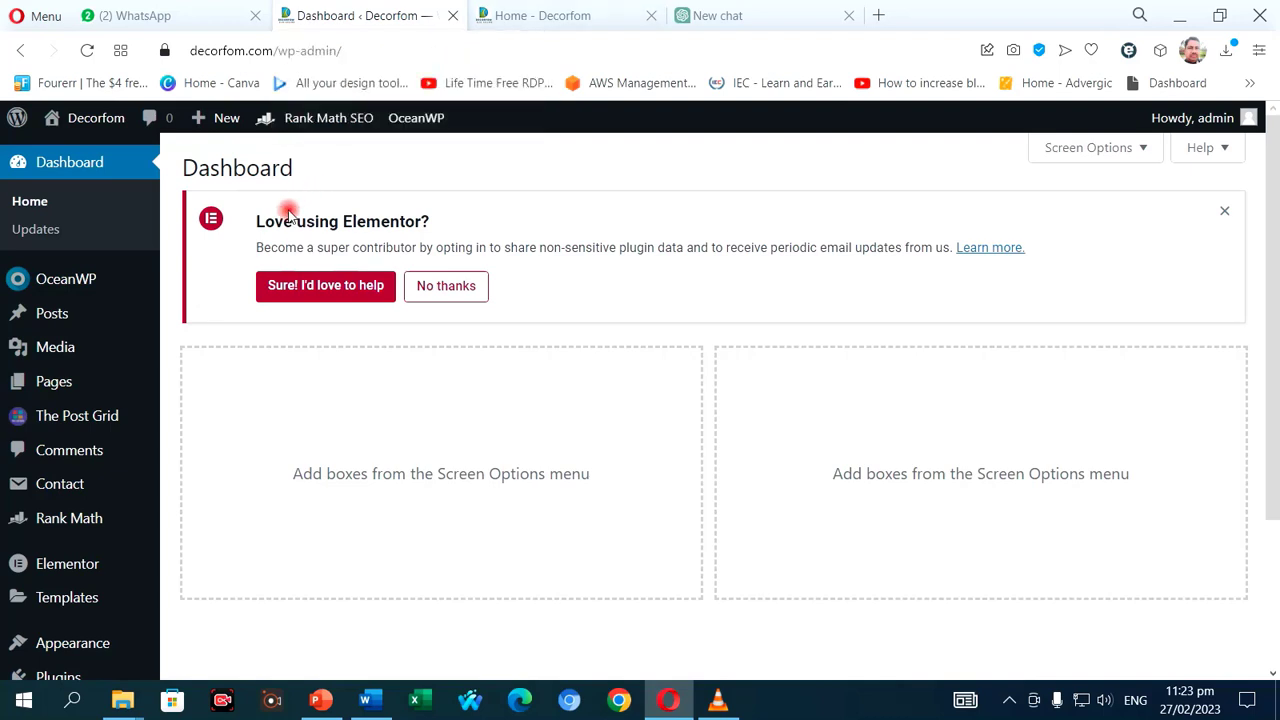
pyautogui.moveTo(37, 318)
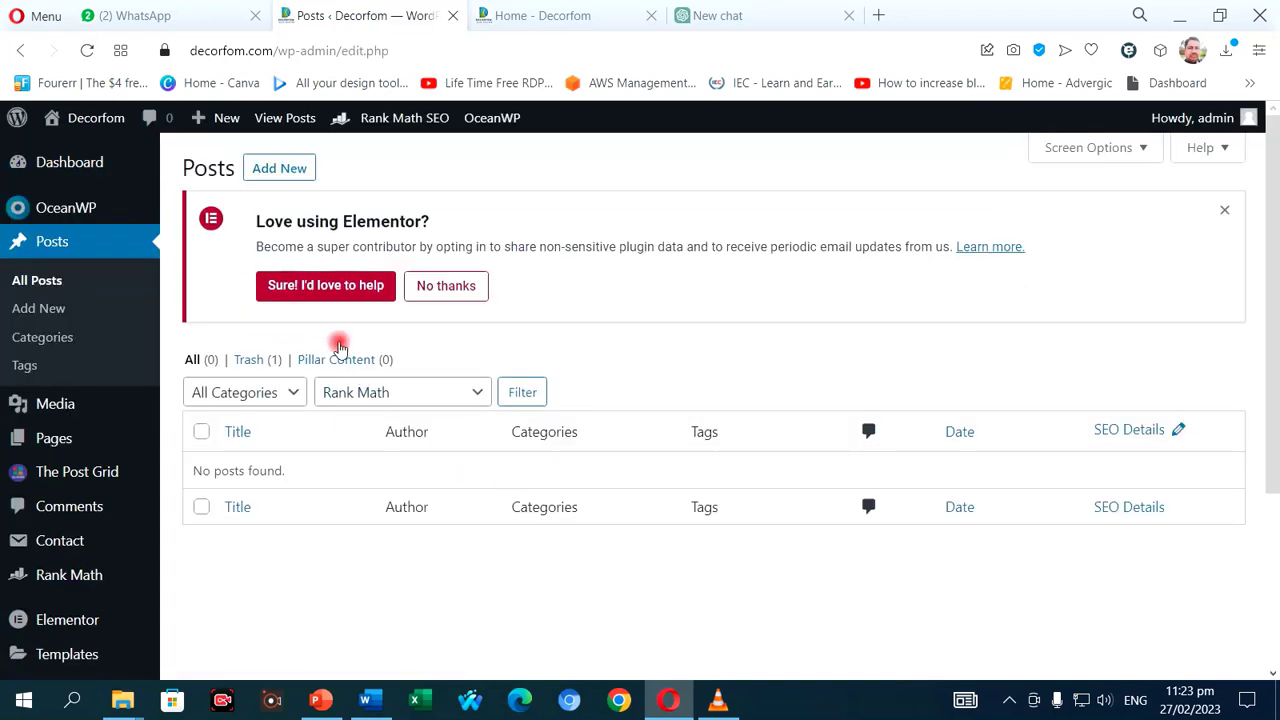
pyautogui.click(284, 167)
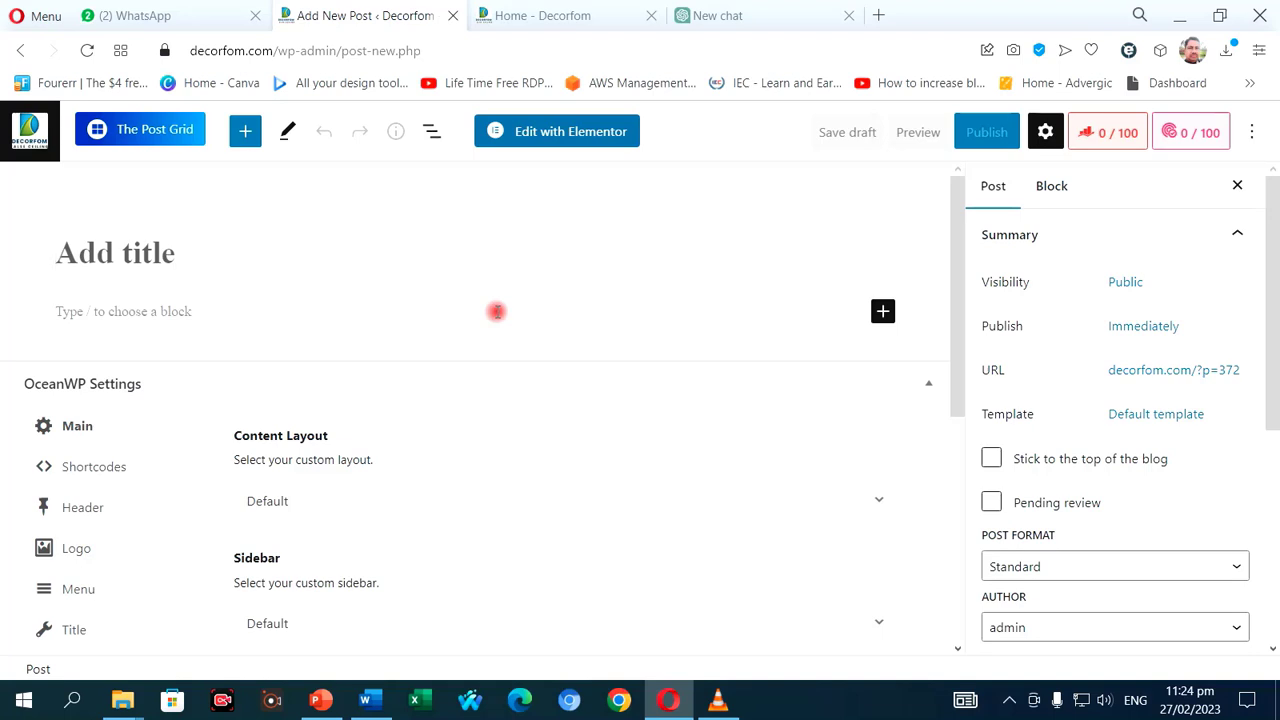
pyautogui.write('What is')
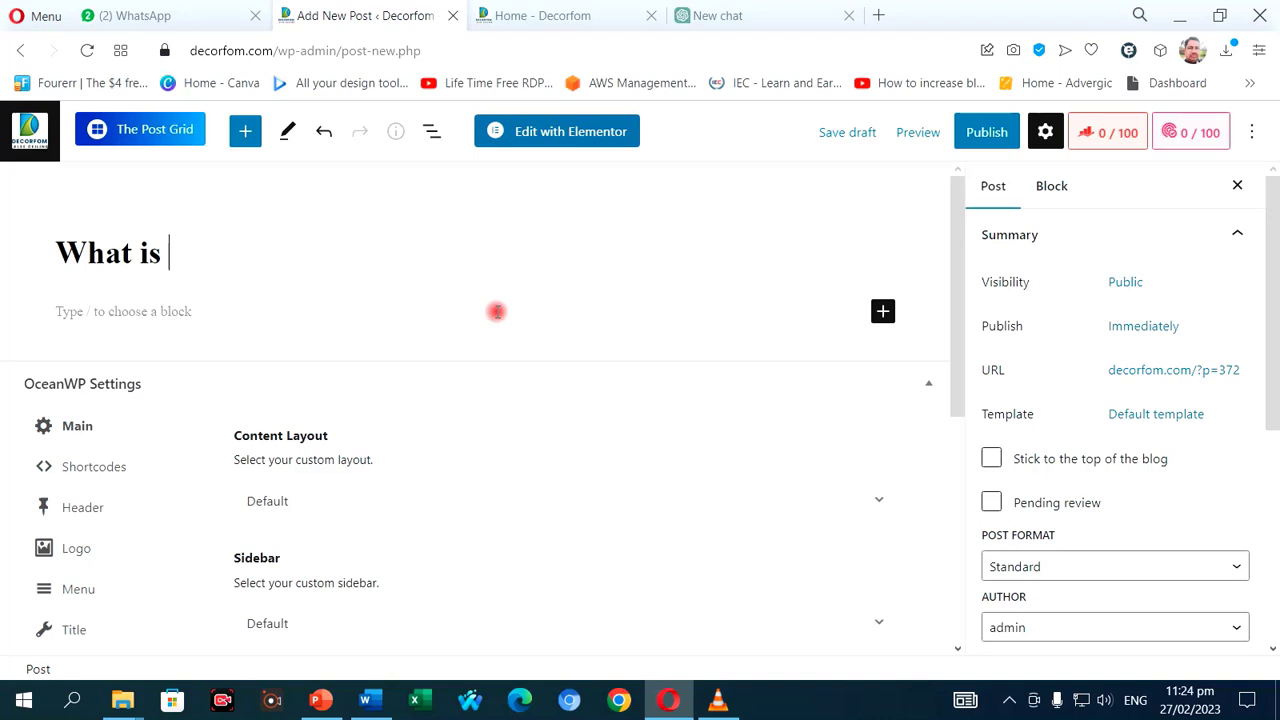
pyautogui.press('BackSpace')
pyautogui.press('BackSpace')
pyautogui.press('BackSpace')
pyautogui.press('BackSpace')
pyautogui.press('BackSpace')
pyautogui.press('BackSpace')
pyautogui.press('BackSpace')
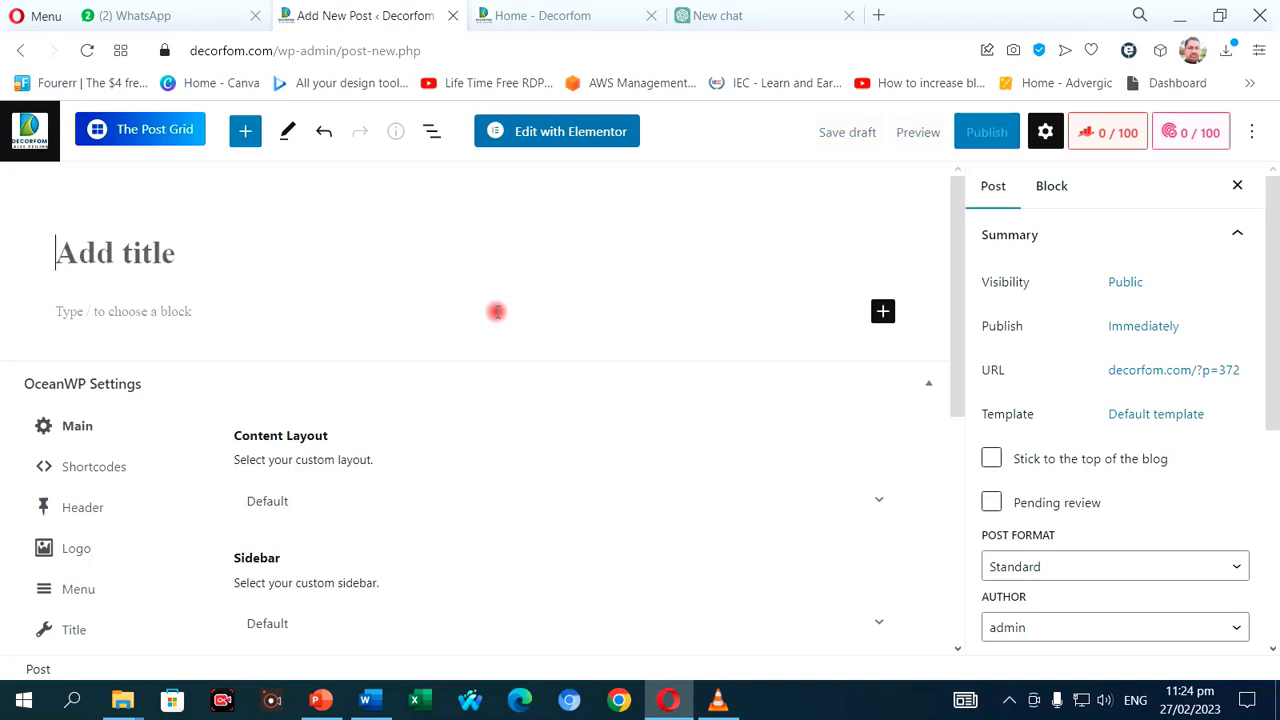
# - Title the new post "False Ceiling" and place the cursor in the empty first paragraph
pyautogui.write('Fal')
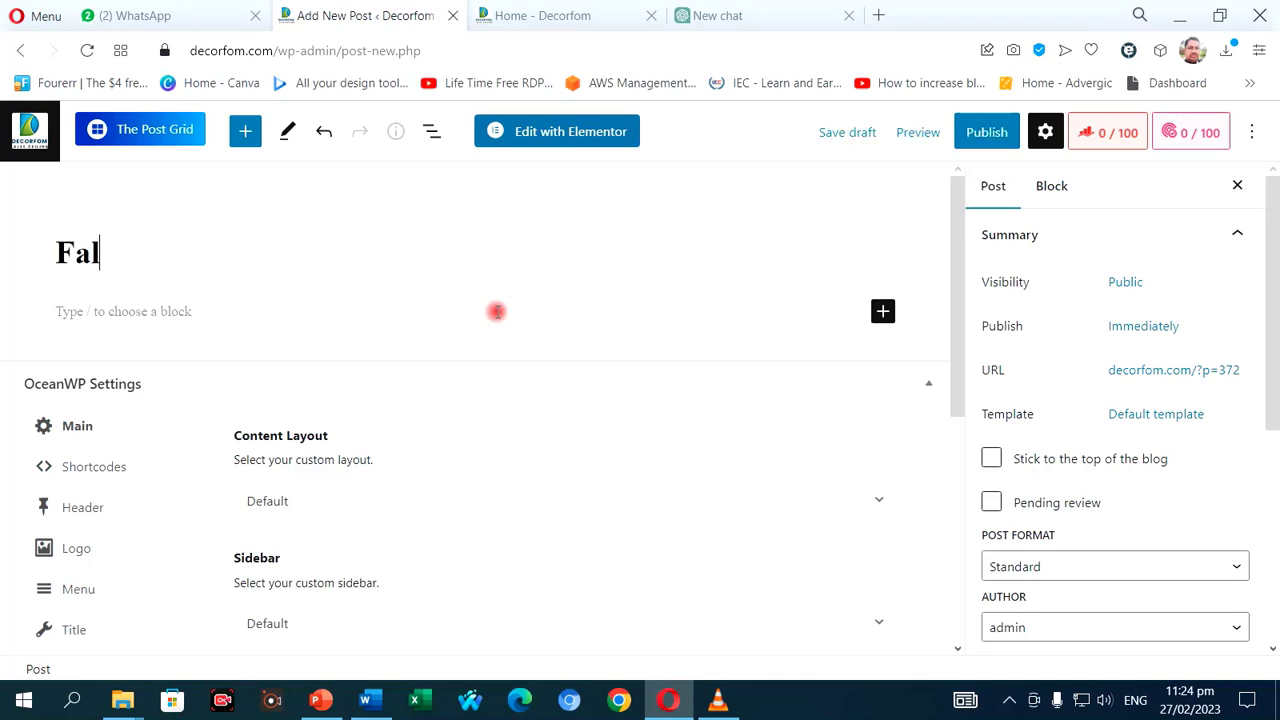
pyautogui.write('se Ceiling')
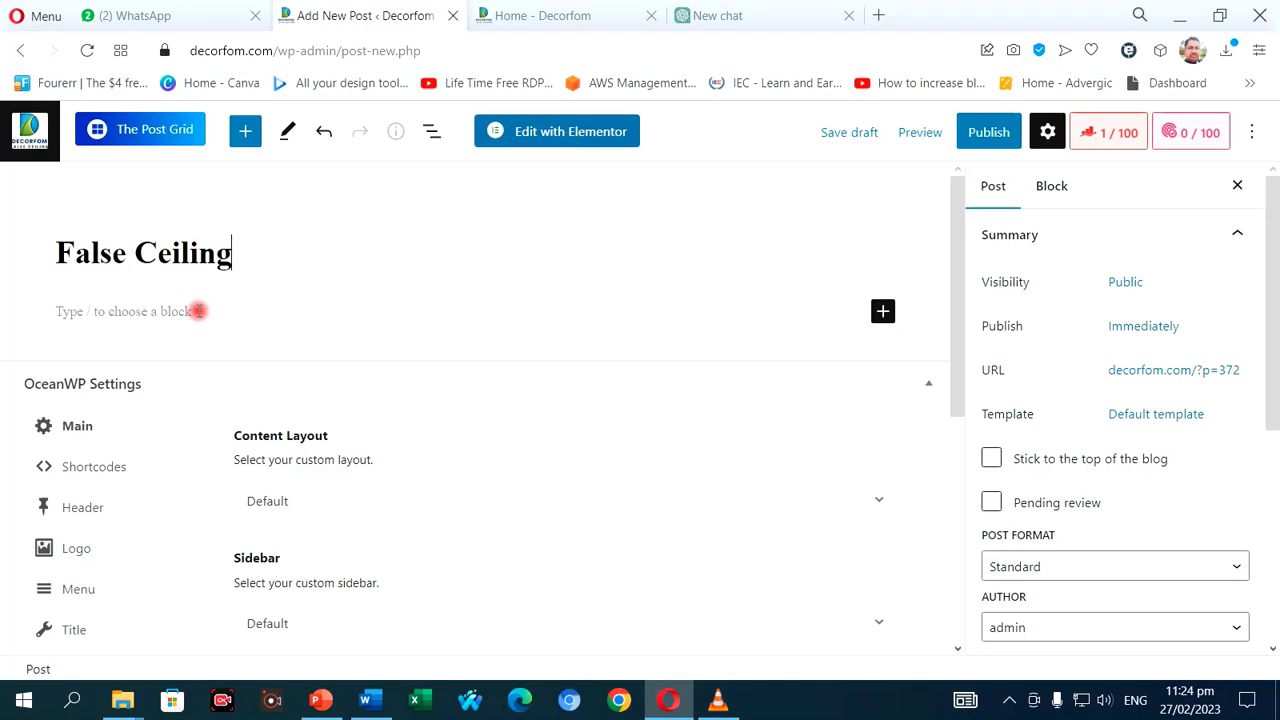
pyautogui.click(198, 311)
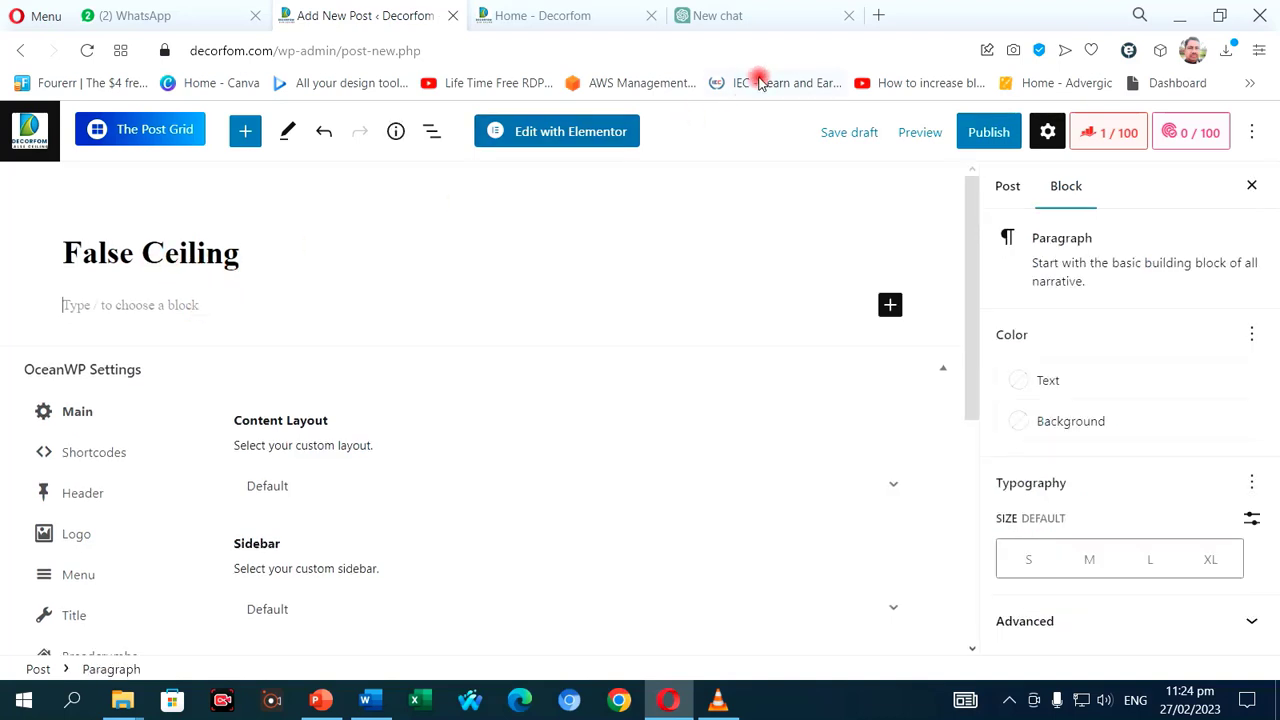
# - Switch to ChatGPT and ask "What is false ceiling?" in the new chat
pyautogui.click(757, 18)
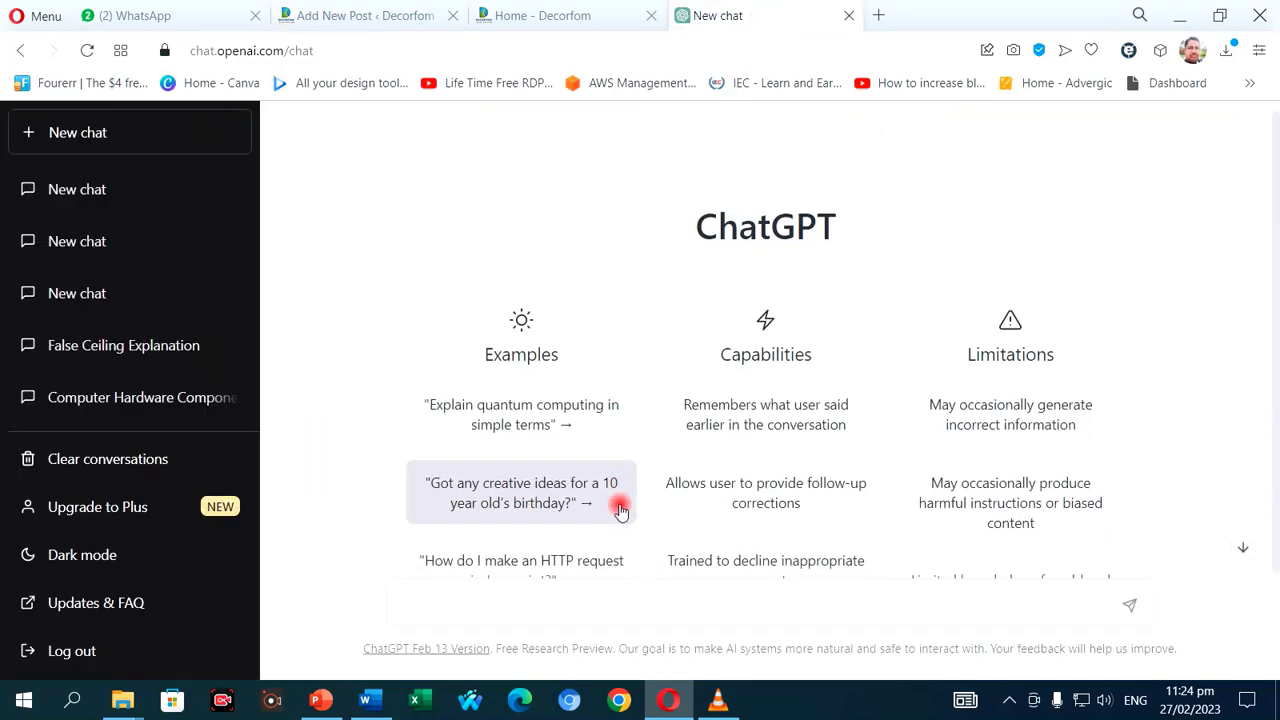
pyautogui.scroll(-2, 615, 508)
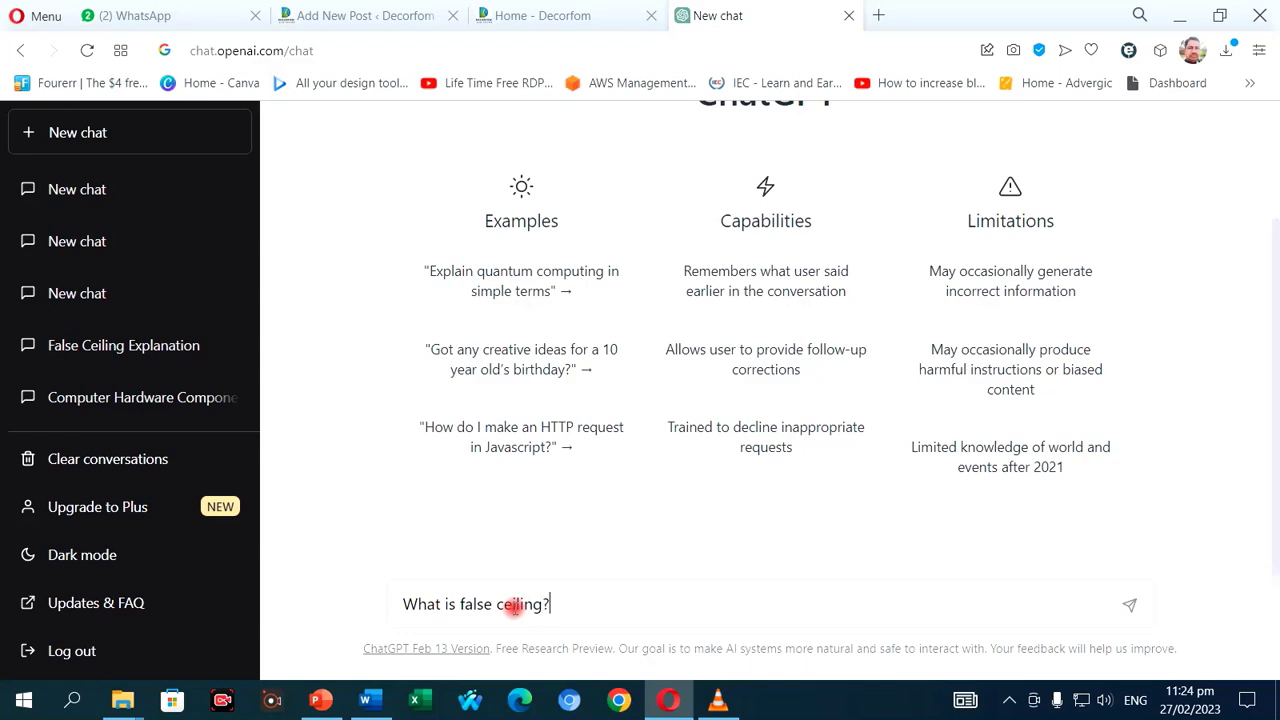
pyautogui.press('Return')
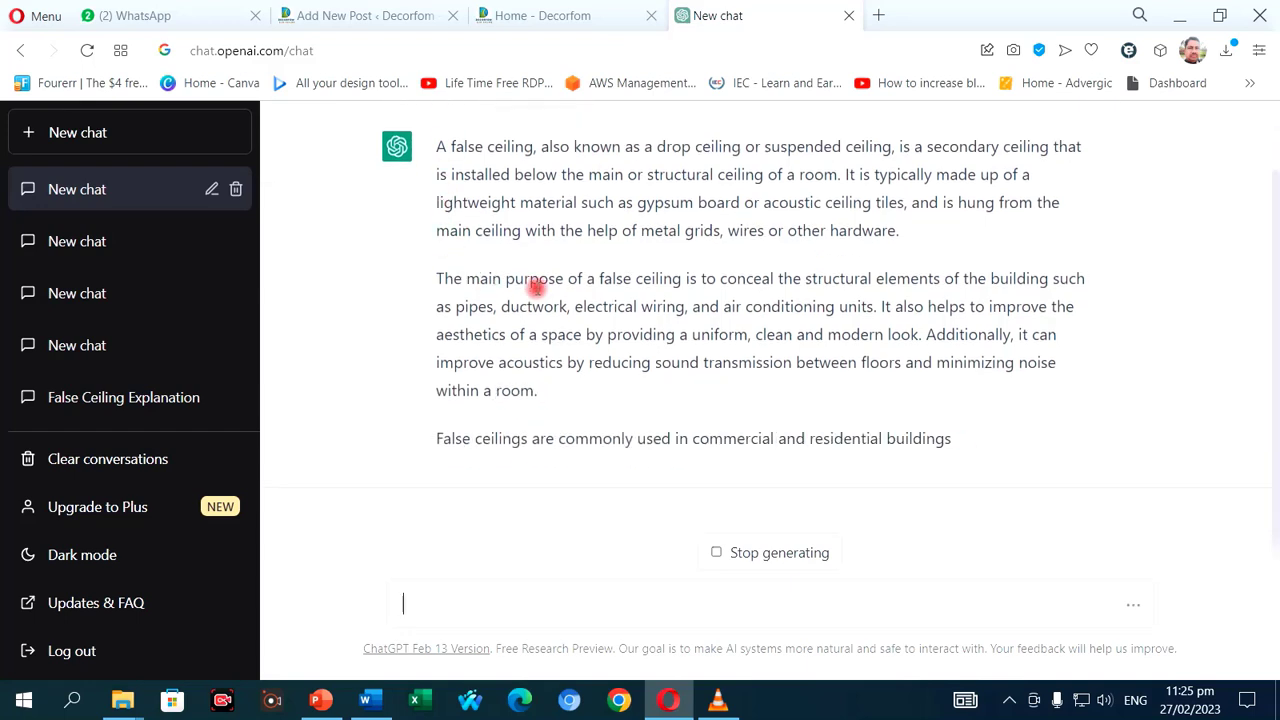
# - Check the post draft in WordPress and return to ChatGPT to read its complete answer about false ceilings
pyautogui.click(400, 15)
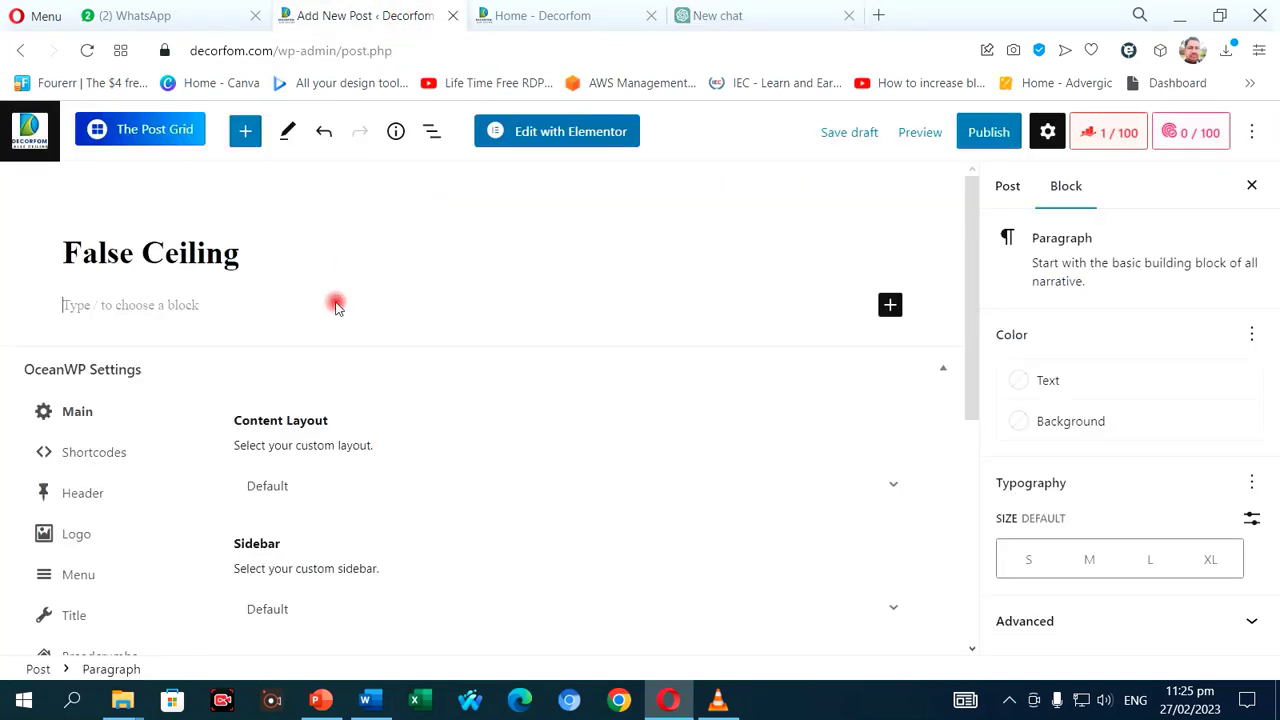
pyautogui.click(595, 16)
pyautogui.click(737, 16)
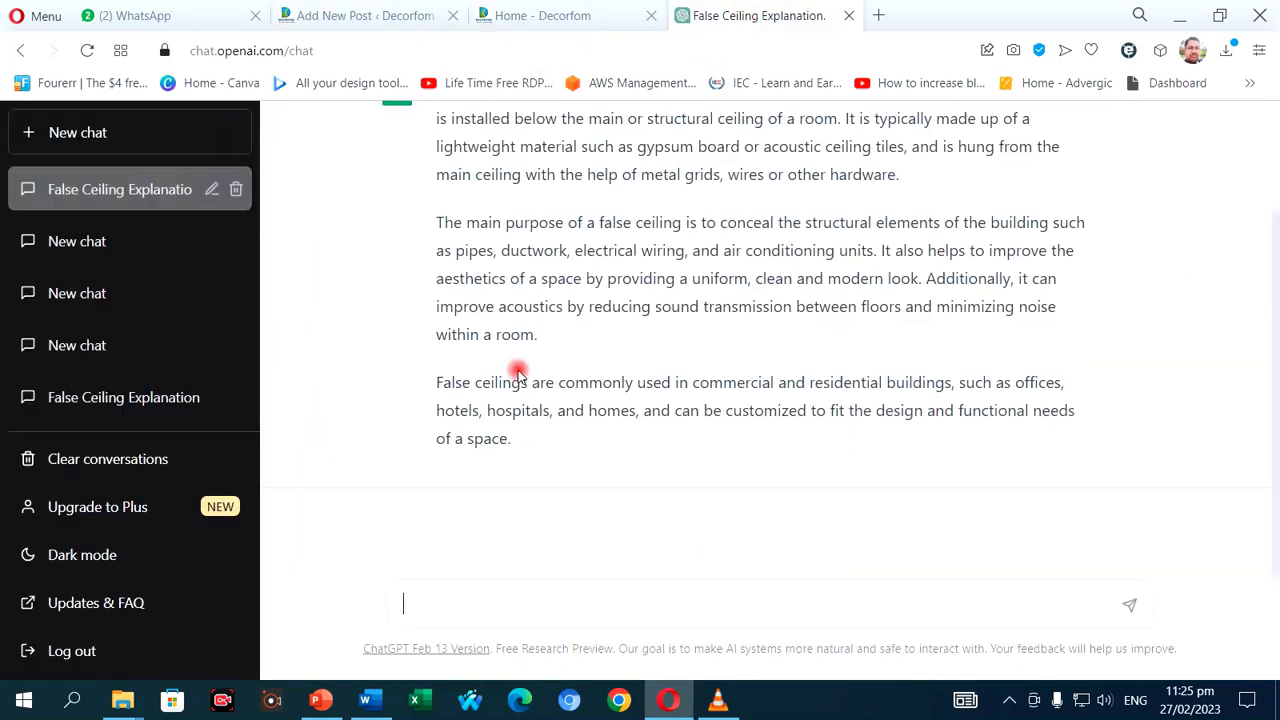
pyautogui.scroll(2, 517, 372)
pyautogui.scroll(-1, 517, 375)
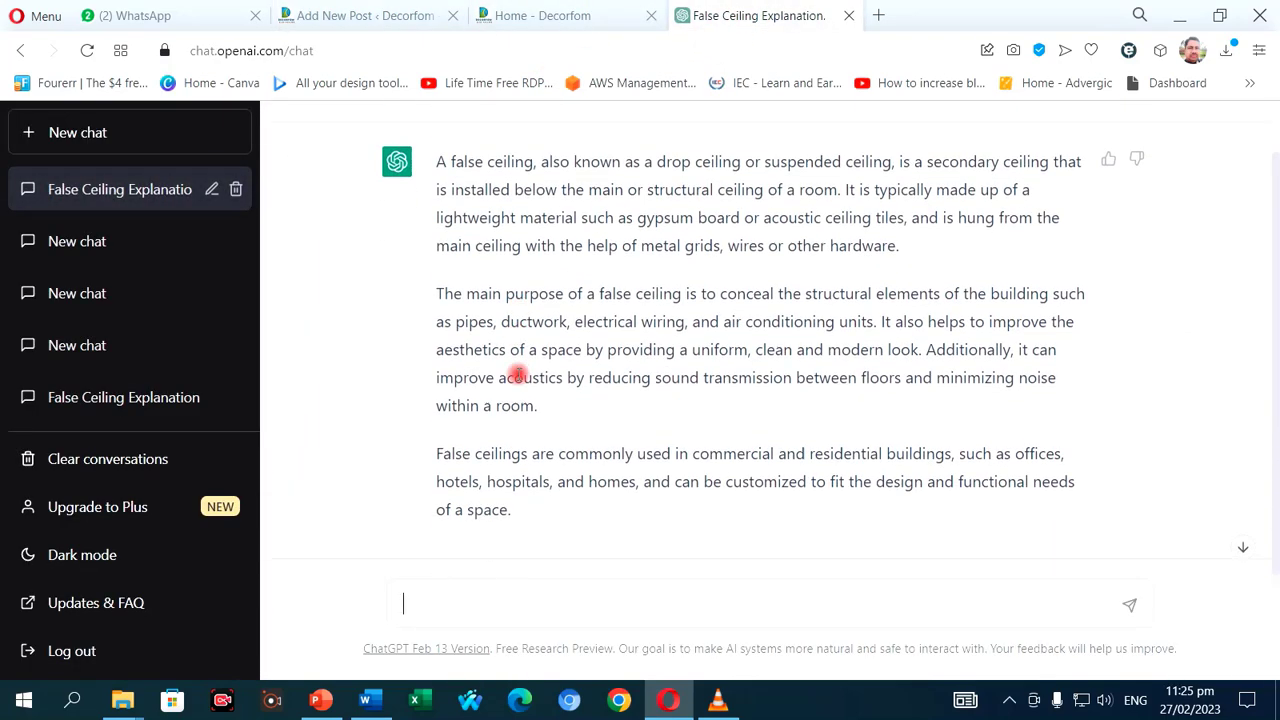
# - Copy the question "What is false ceiling?" from ChatGPT into the WordPress post's first paragraph and add an empty paragraph below it
pyautogui.scroll(-1, 517, 374)
pyautogui.scroll(2, 517, 374)
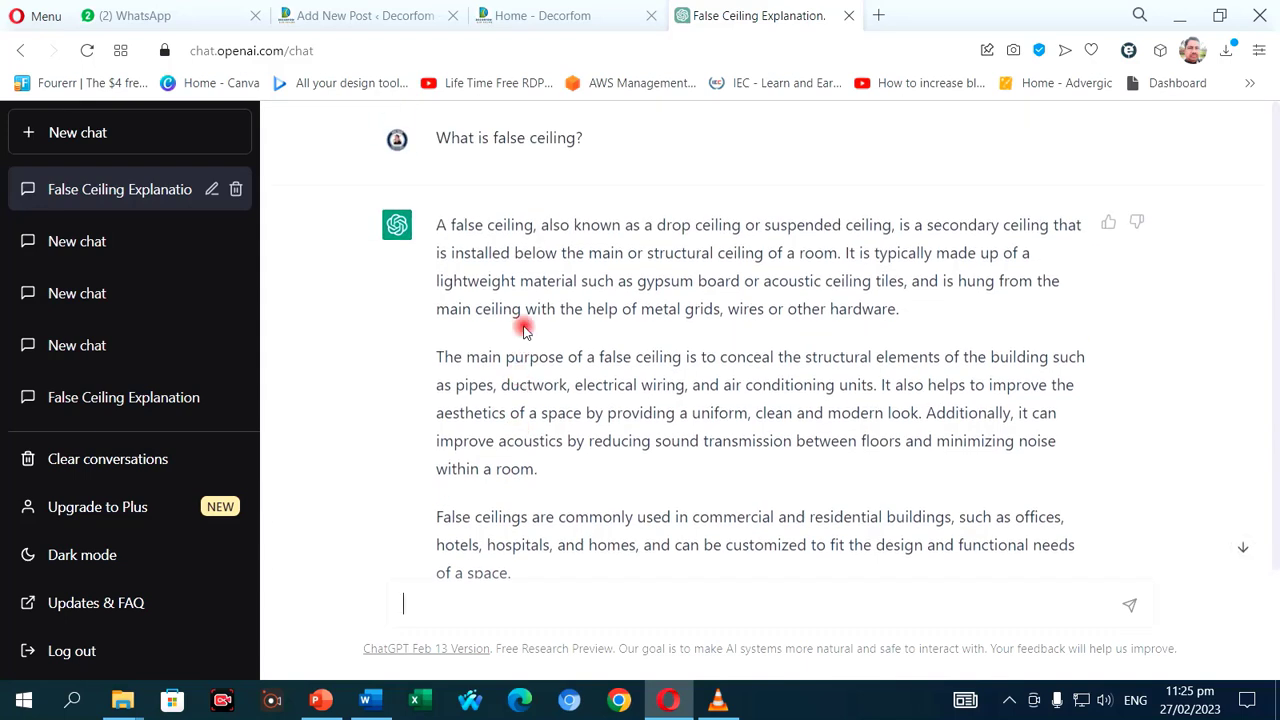
pyautogui.moveTo(436, 137); pyautogui.dragTo(583, 138)
pyautogui.hotkey('ctrl', 'c')
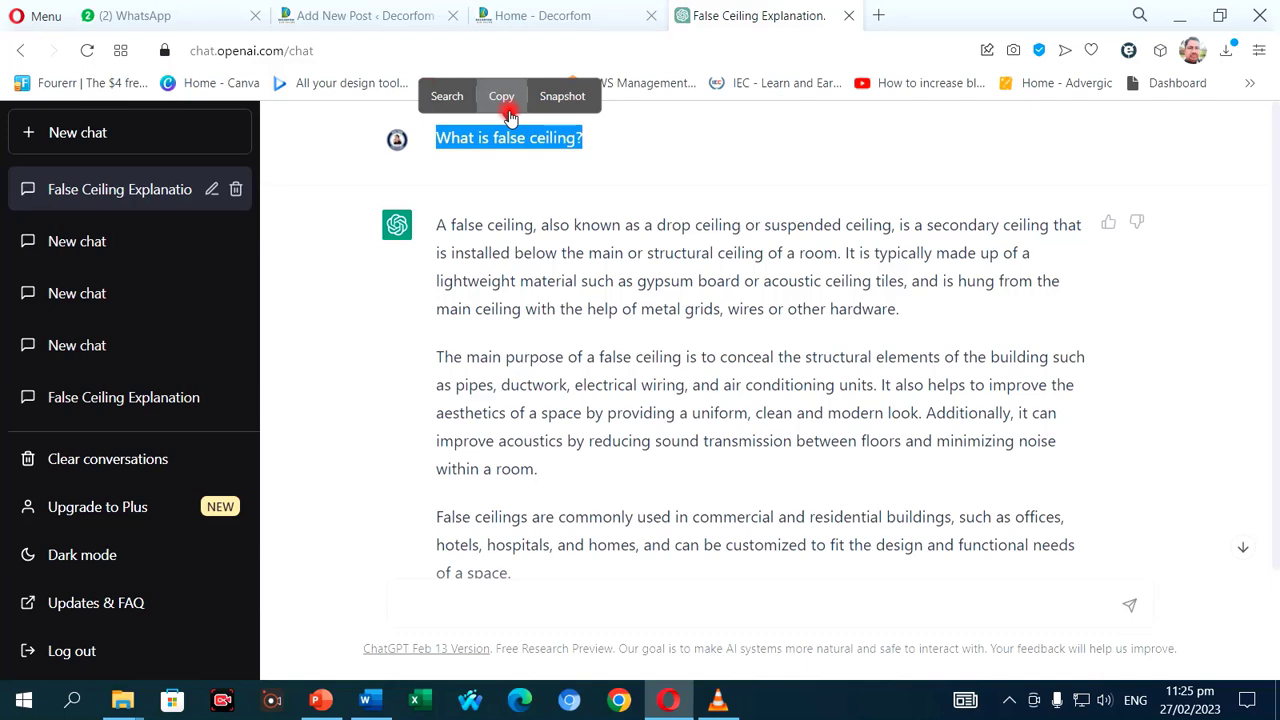
pyautogui.click(509, 117)
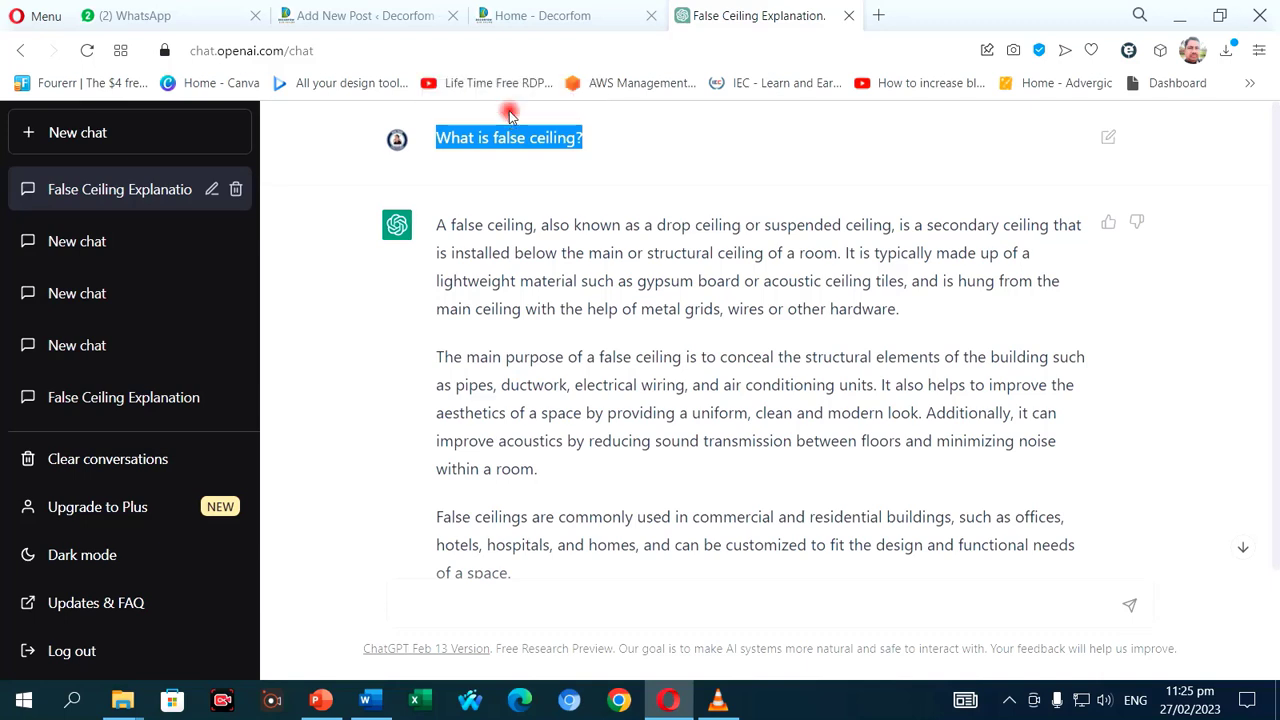
pyautogui.click(400, 15)
pyautogui.click(419, 302)
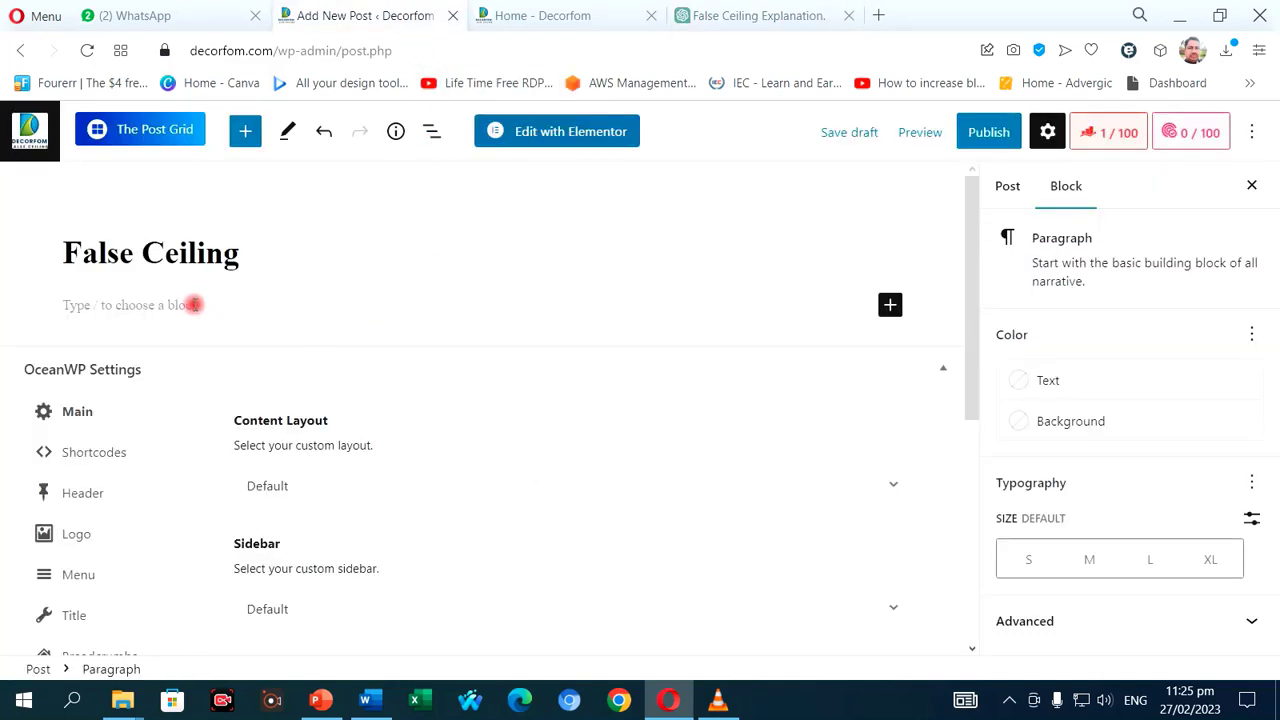
pyautogui.hotkey('ctrl', 'v')
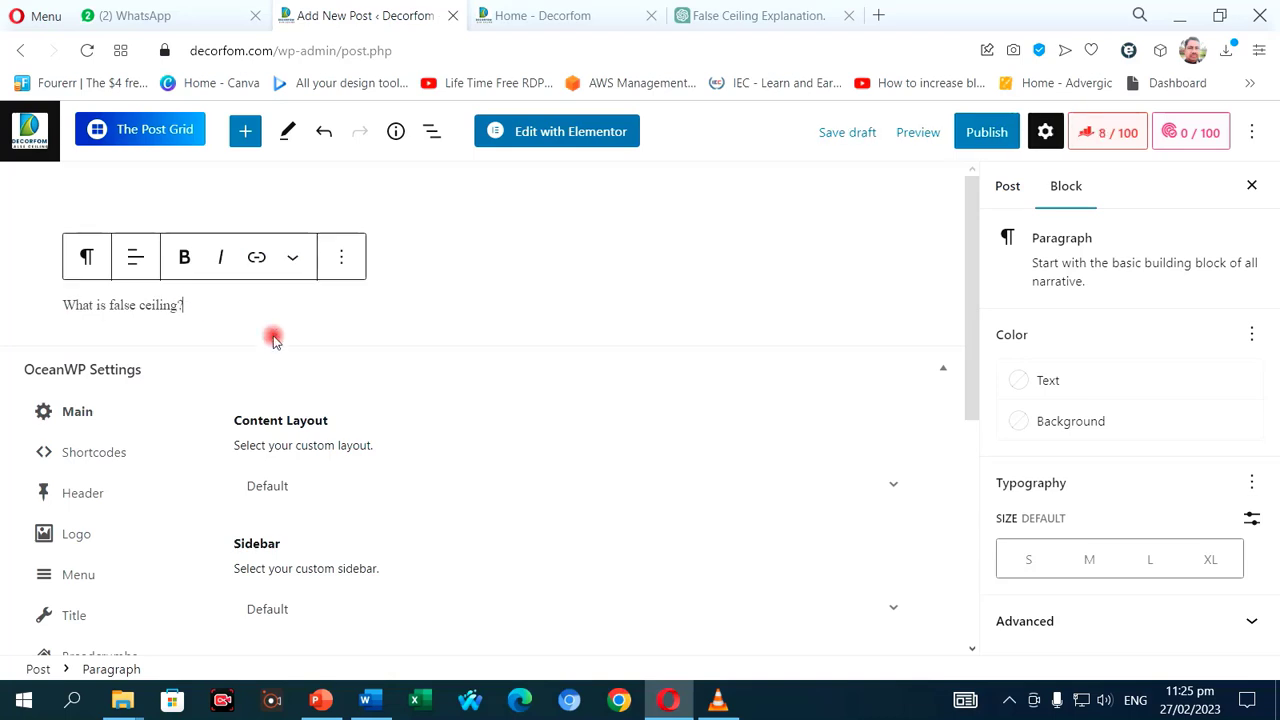
pyautogui.press('Return')
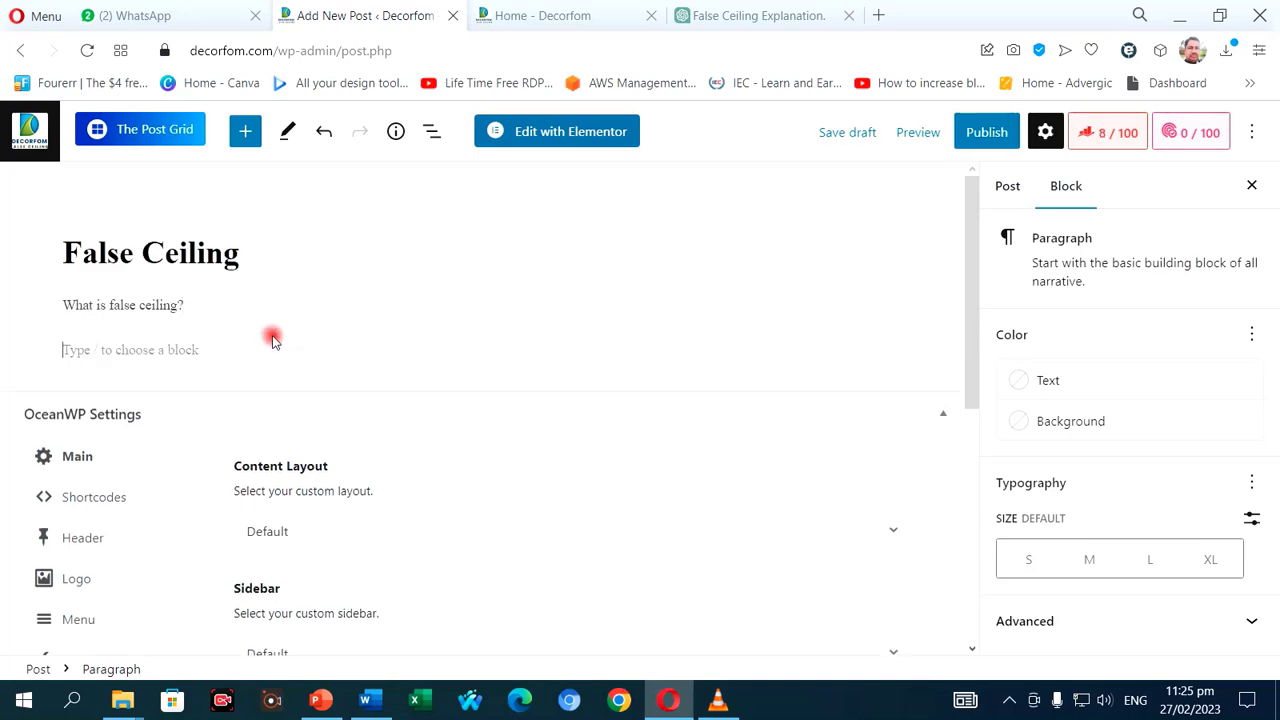
# - Set the text size of the "What is false ceiling?" paragraph to Large
pyautogui.tripleClick(76, 305)
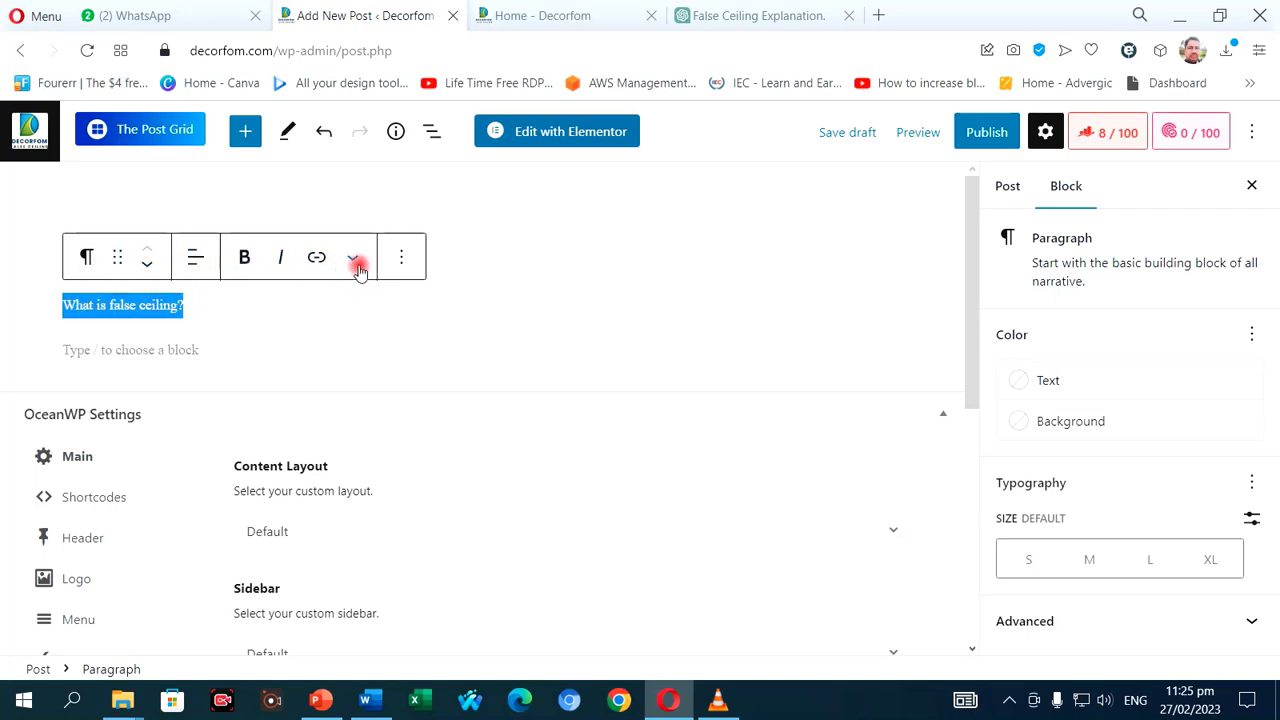
pyautogui.click(399, 259)
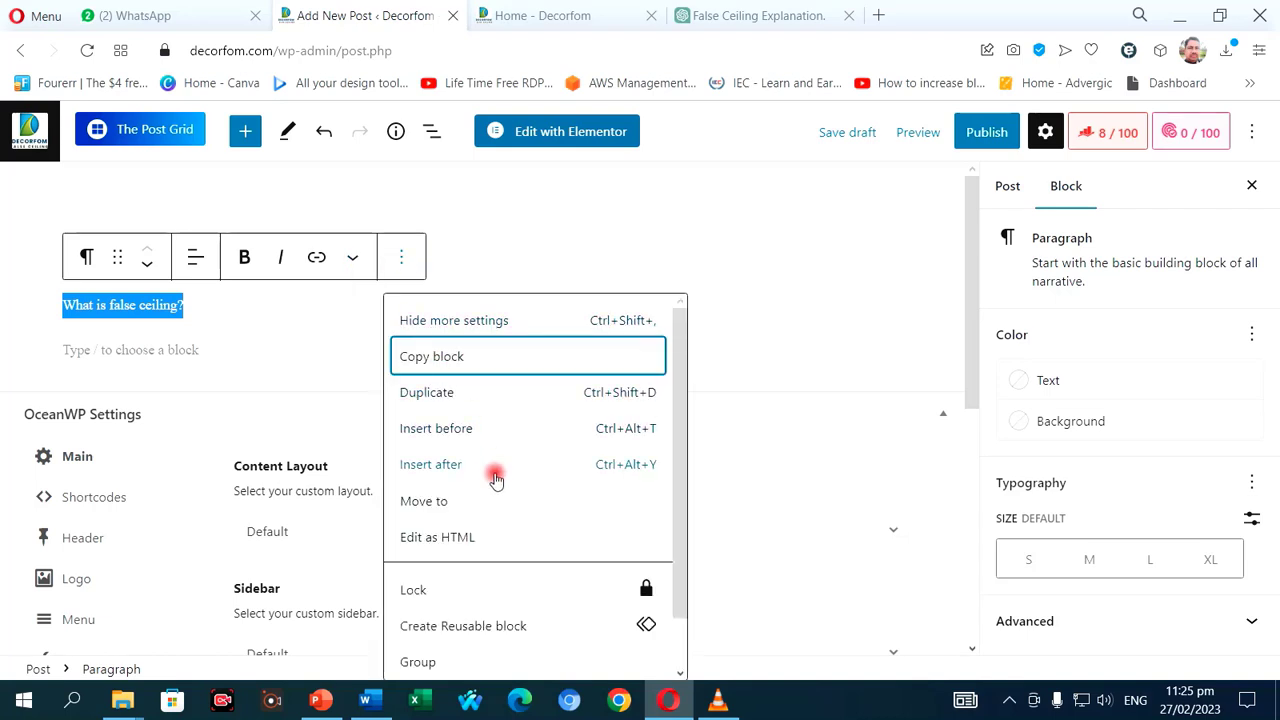
pyautogui.scroll(-1, 495, 480)
pyautogui.click(356, 260)
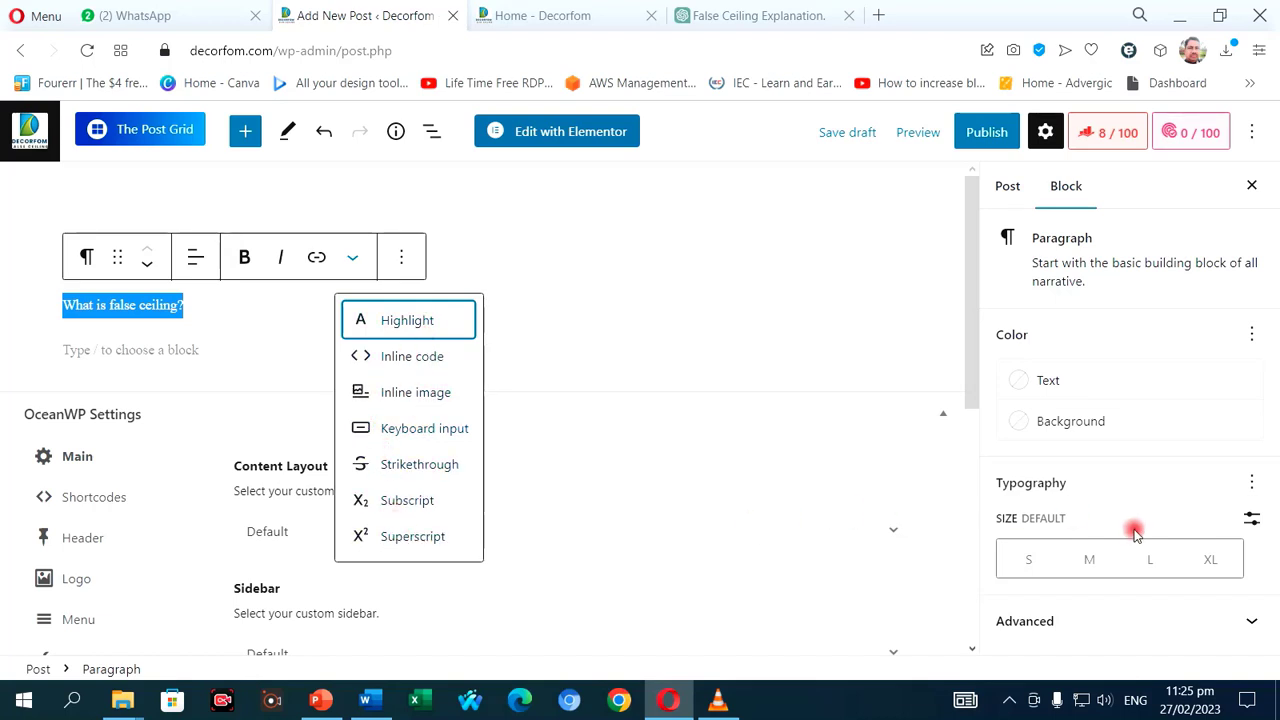
pyautogui.click(1128, 492)
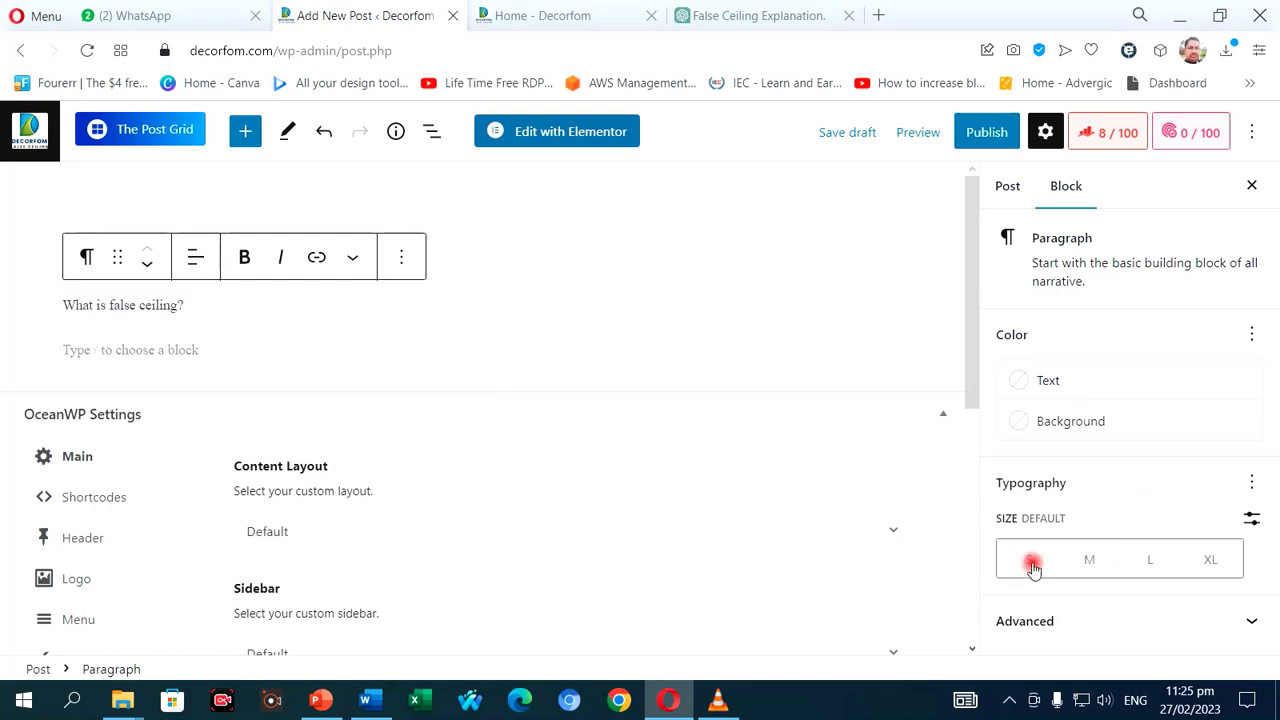
pyautogui.click(1087, 563)
pyautogui.click(1150, 563)
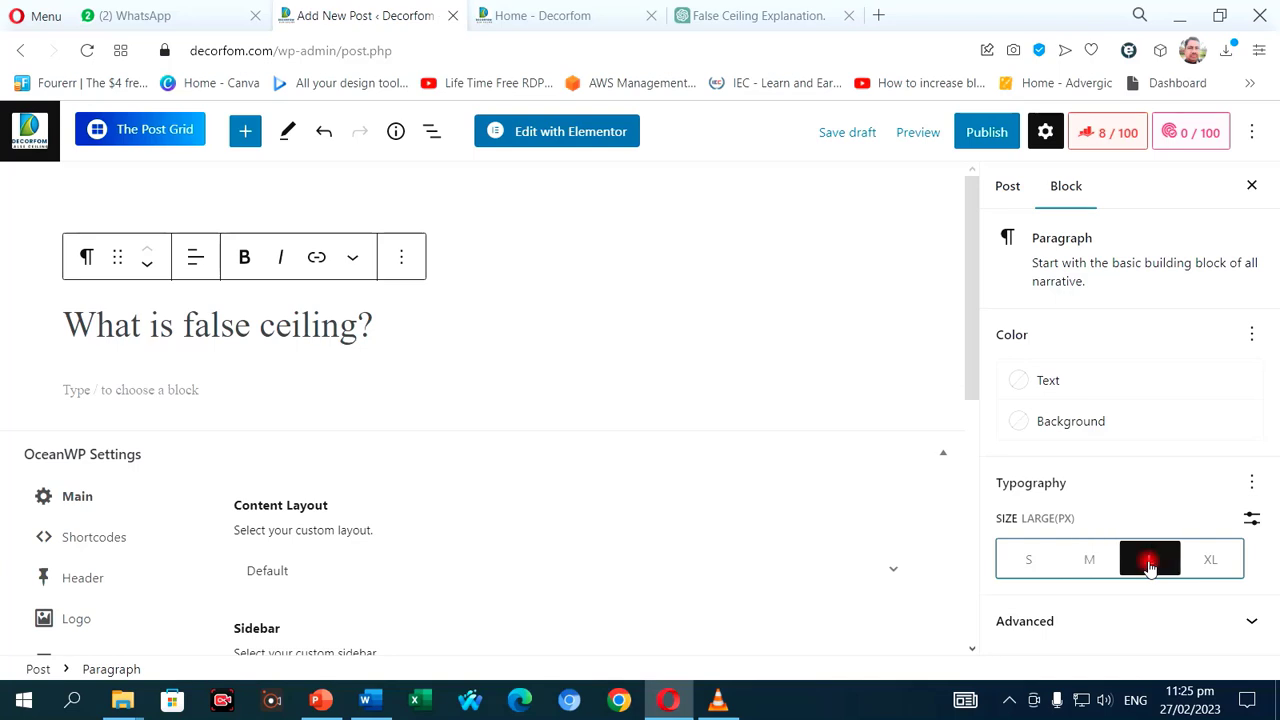
# - Move the text "What is false ceiling?" out of the large paragraph into a new H2 heading block inserted directly beneath it
pyautogui.tripleClick(320, 326)
pyautogui.hotkey('ctrl', 'c')
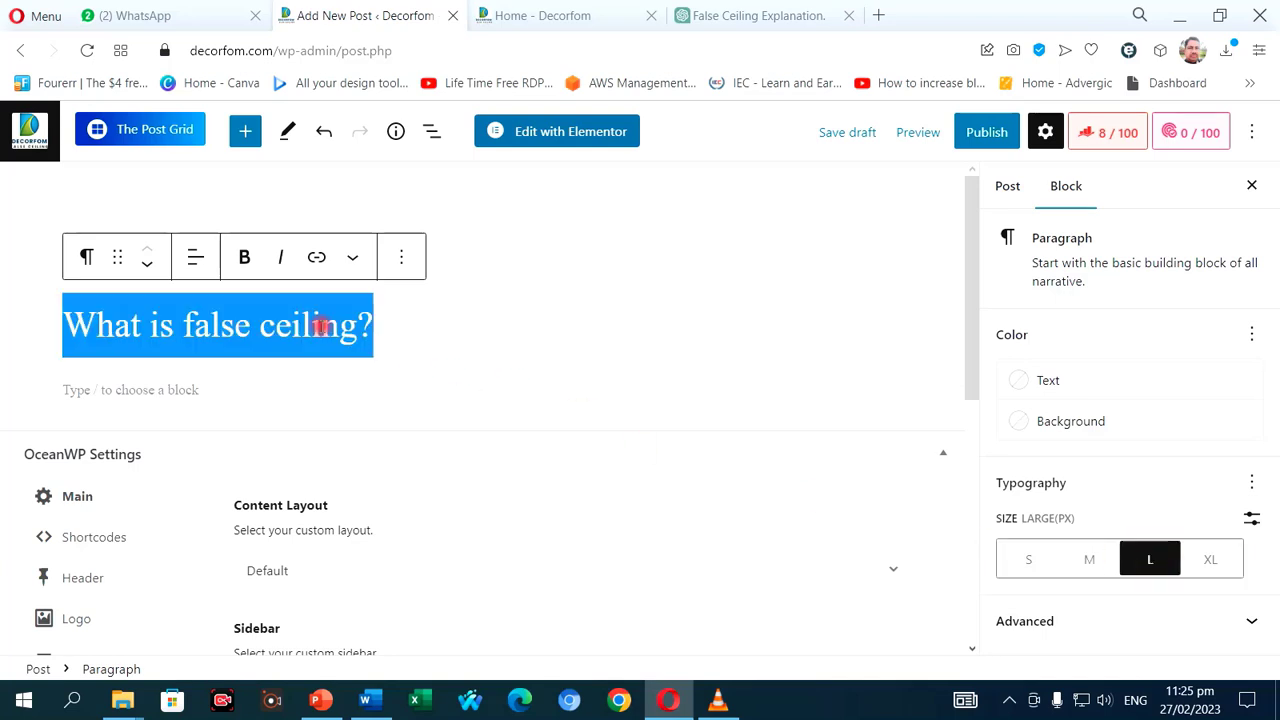
pyautogui.press('BackSpace')
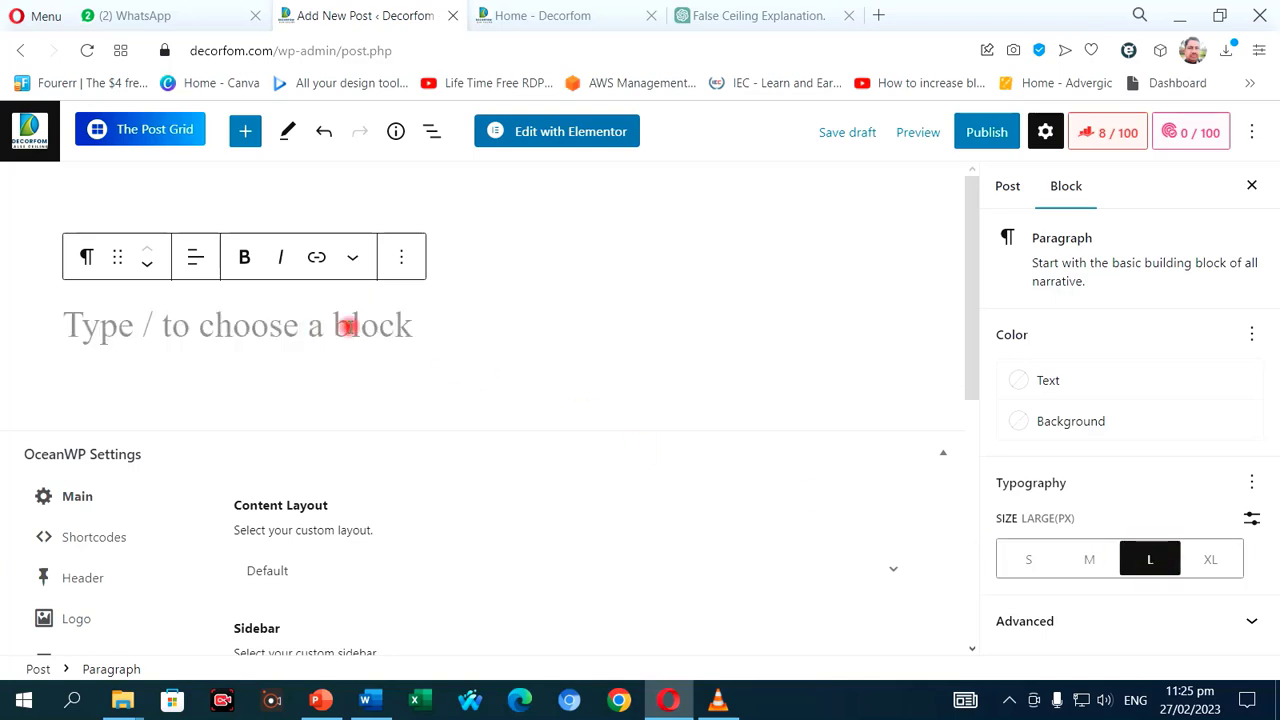
pyautogui.click(658, 273)
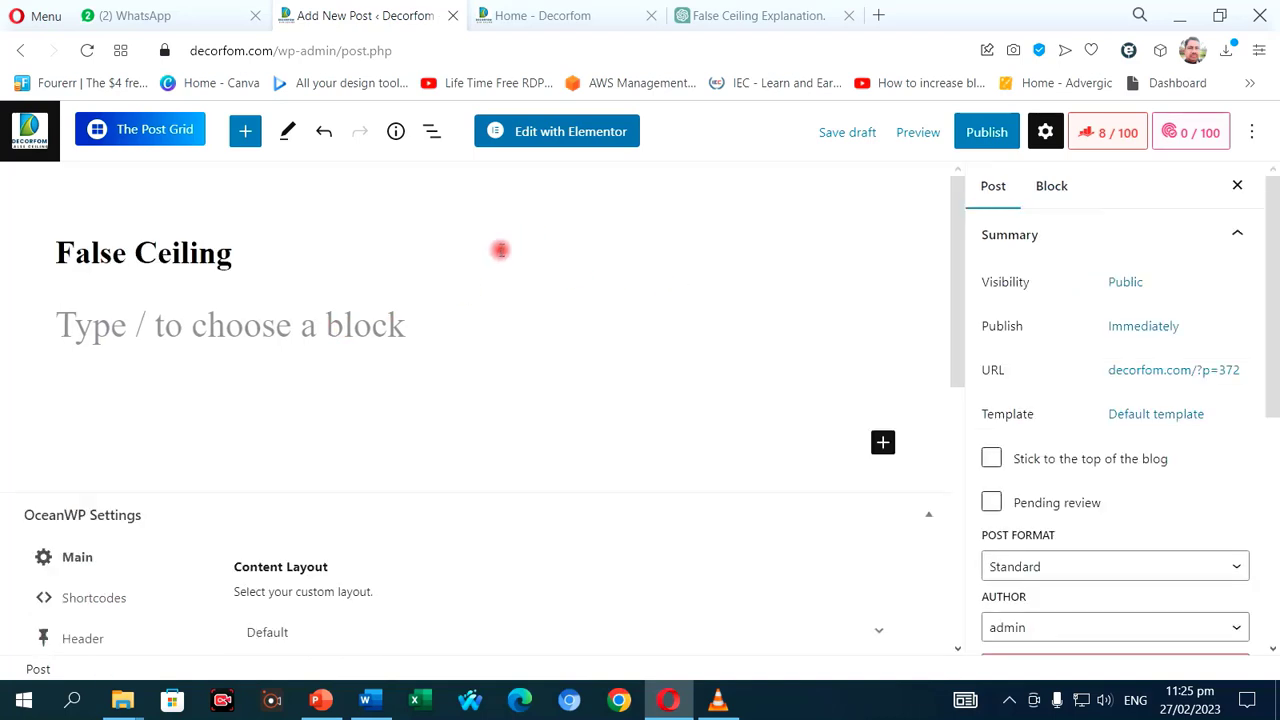
pyautogui.click(346, 338)
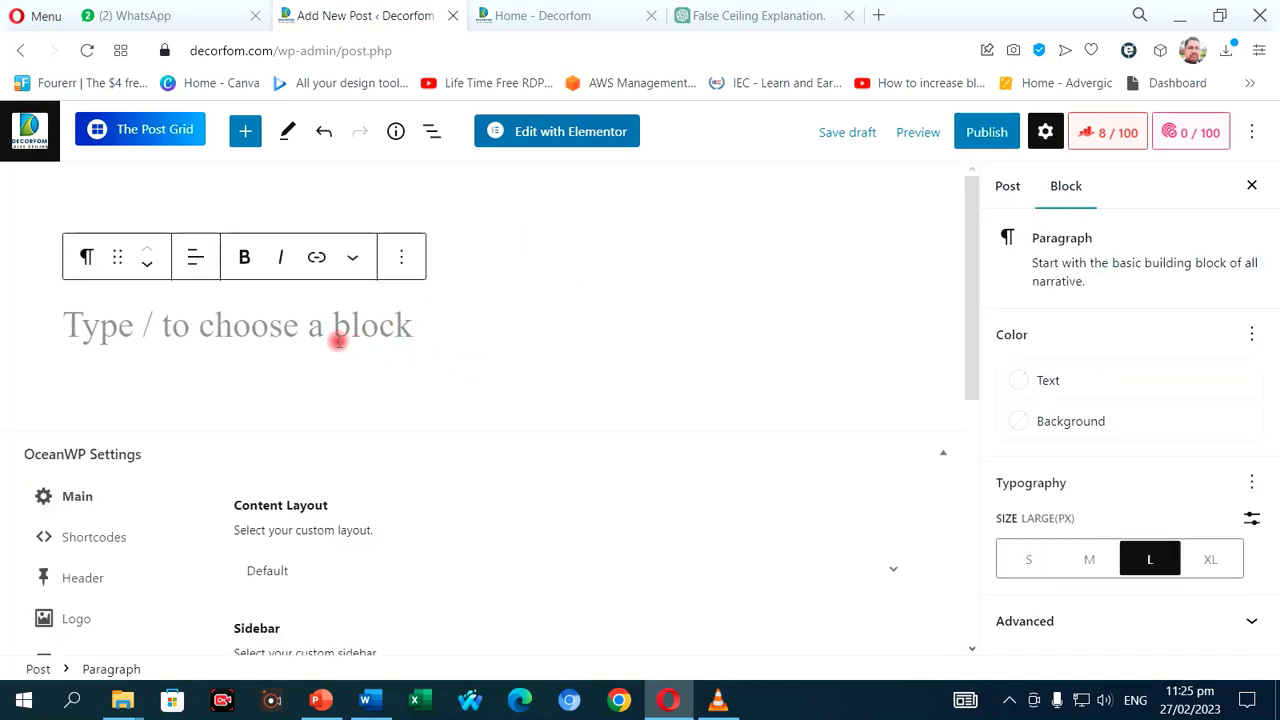
pyautogui.moveTo(486, 366)
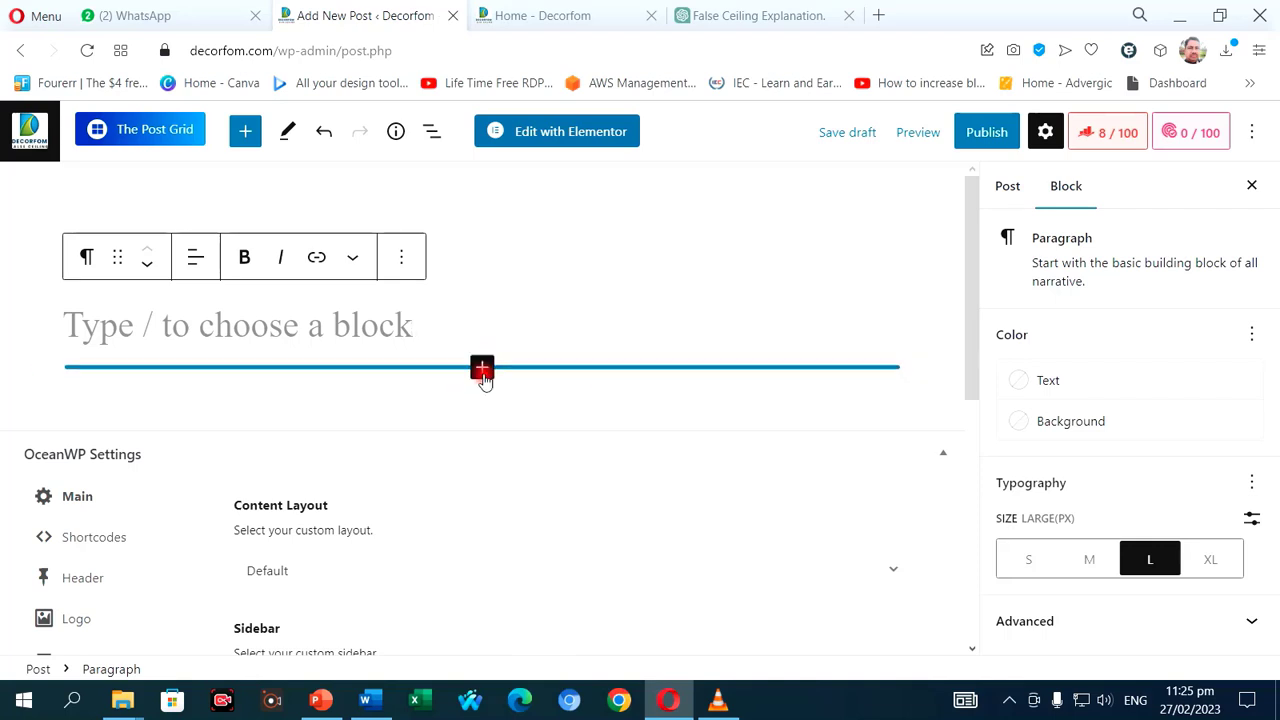
pyautogui.click(483, 372)
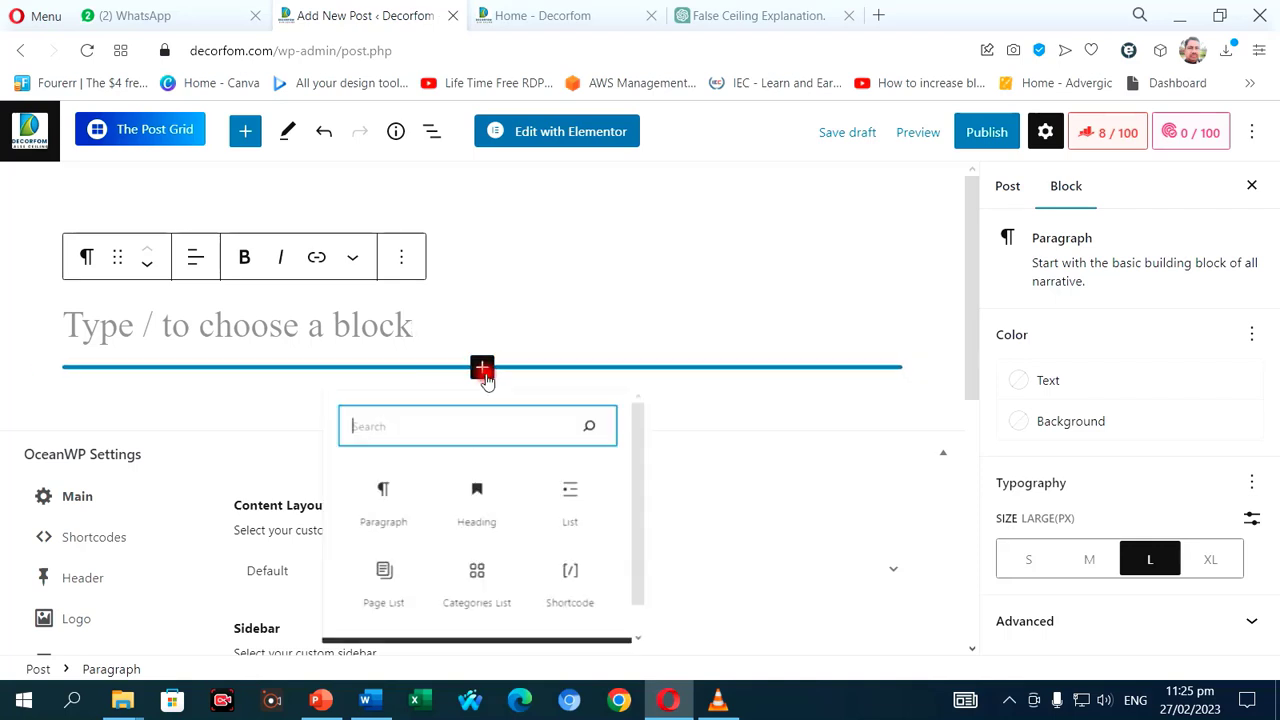
pyautogui.click(483, 522)
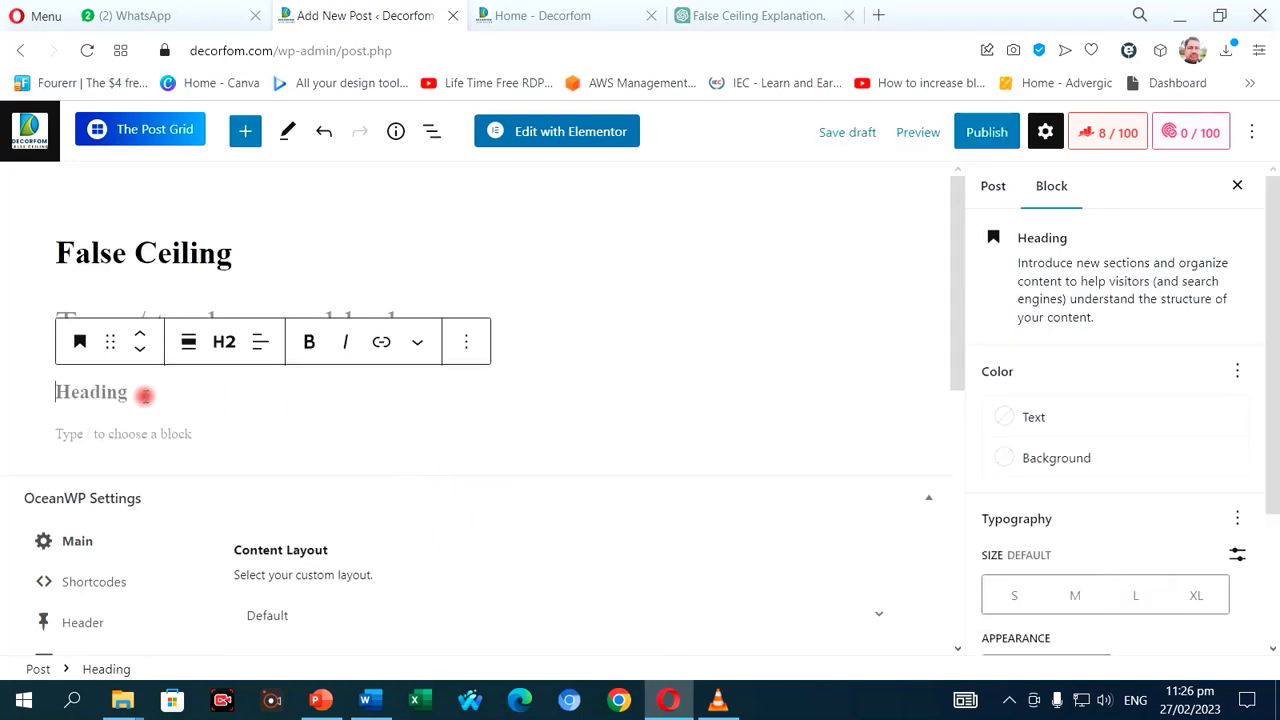
pyautogui.hotkey('ctrl', 'v')
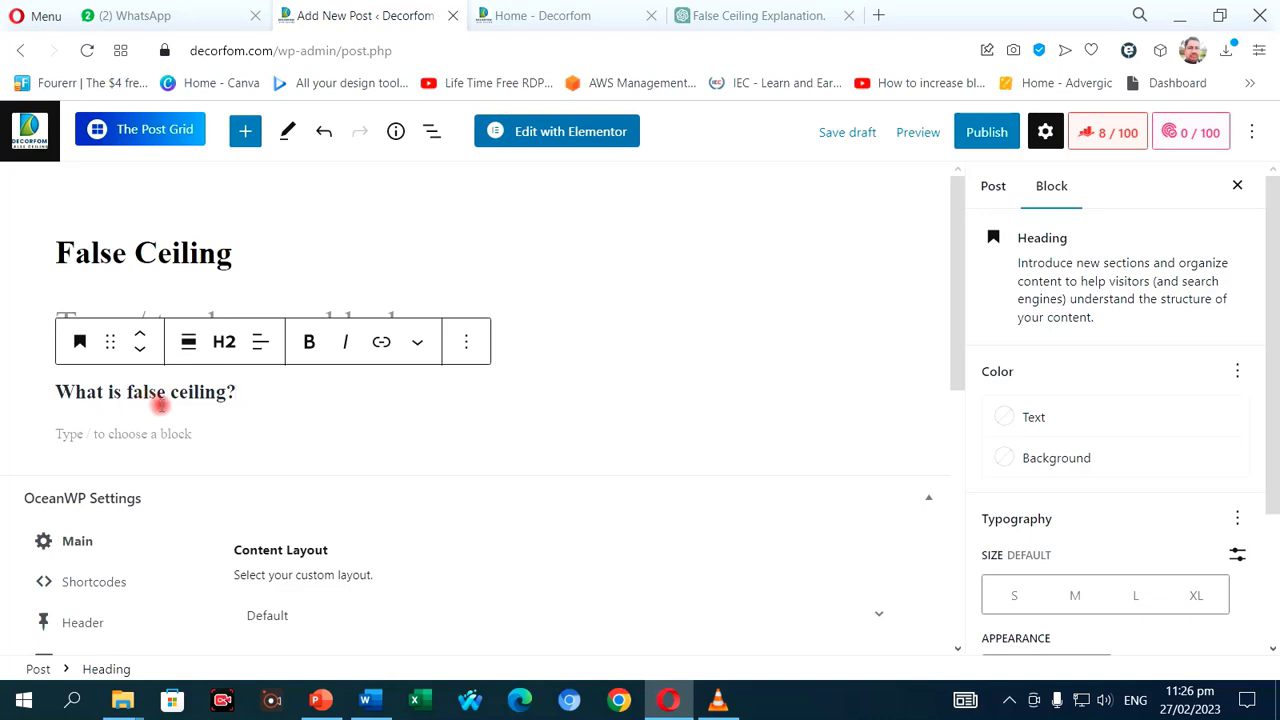
pyautogui.click(530, 320)
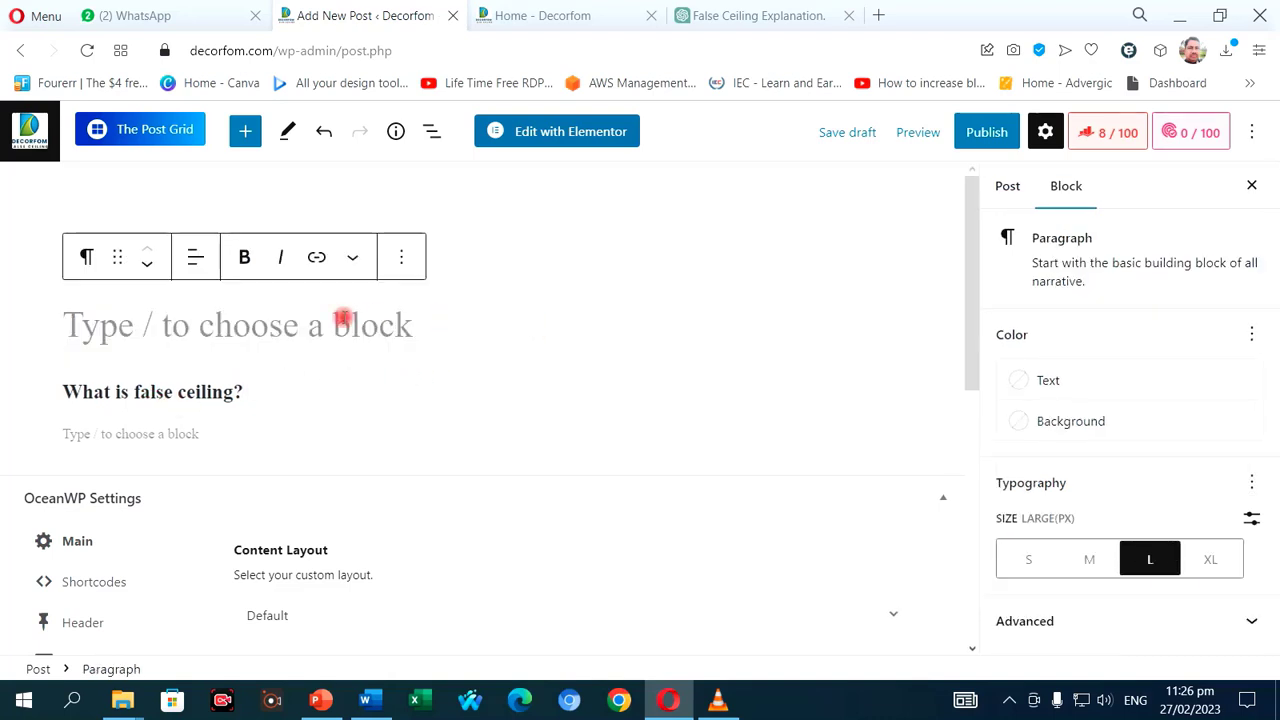
pyautogui.click(401, 259)
pyautogui.scroll(-1, 473, 493)
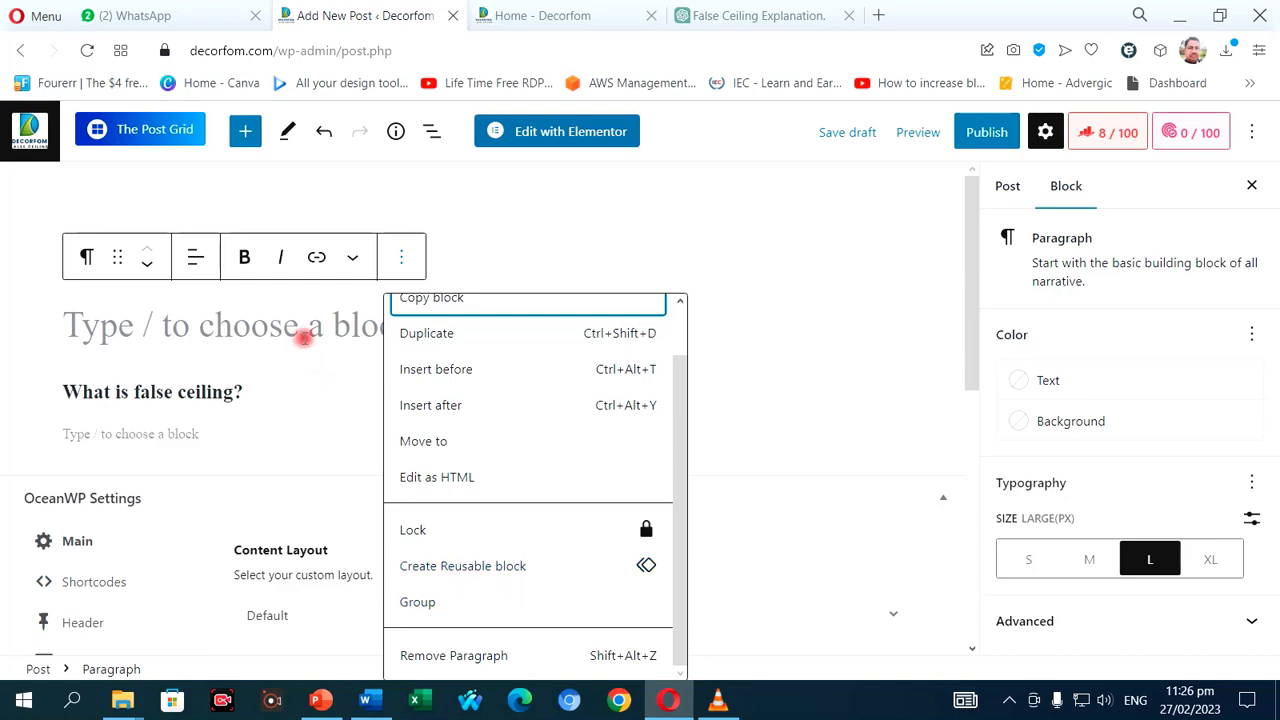
pyautogui.click(302, 337)
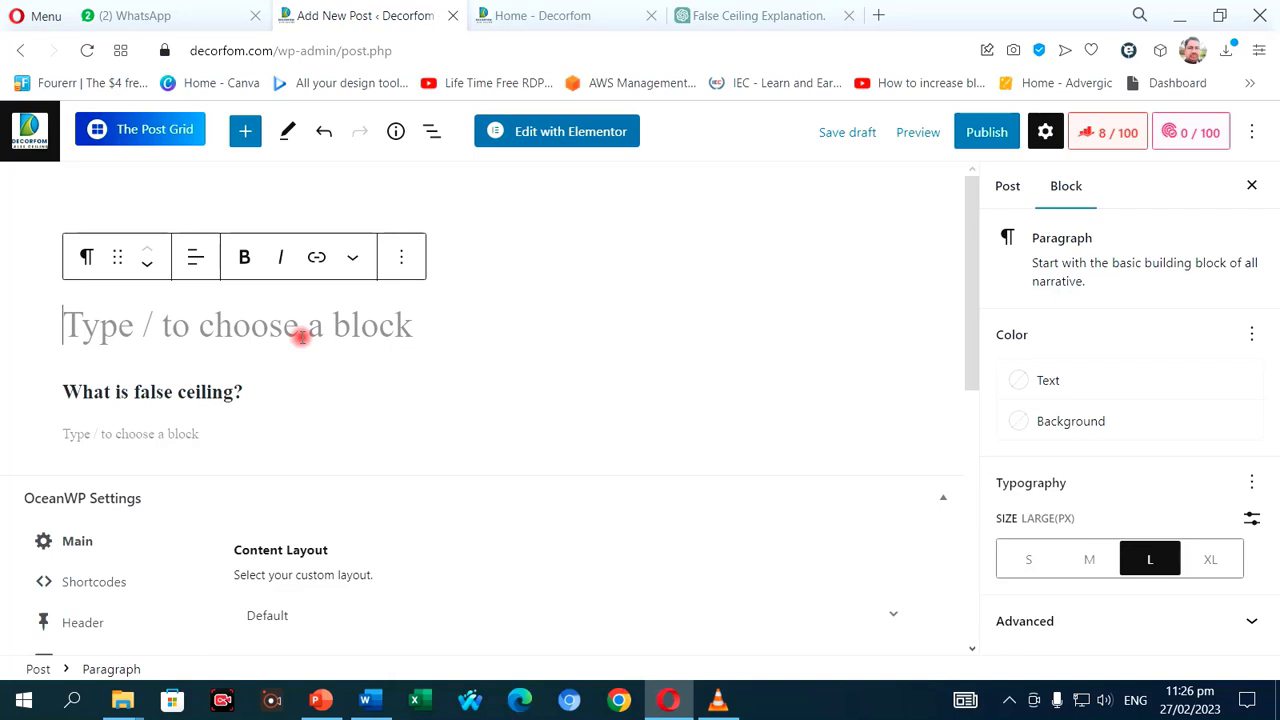
pyautogui.click(197, 391)
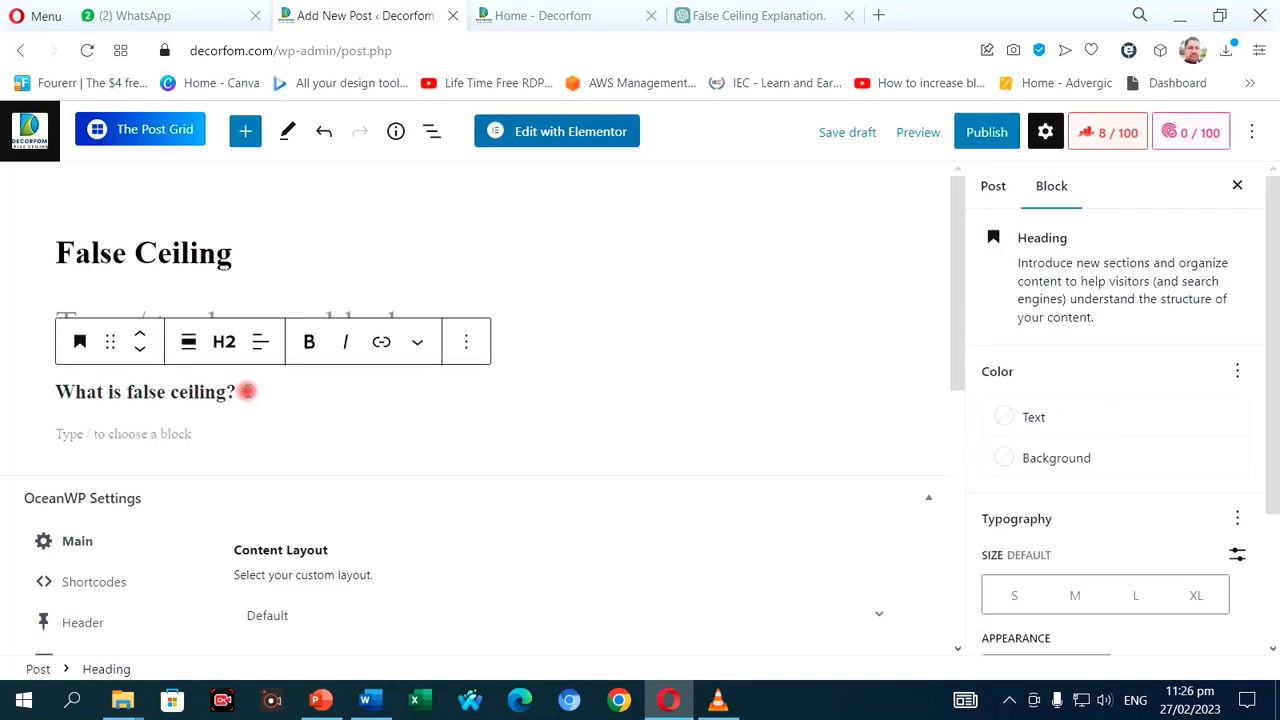
# - Copy ChatGPT's full three-paragraph answer and paste it into the empty paragraph under the "What is false ceiling?" heading in the WordPress post
pyautogui.click(178, 432)
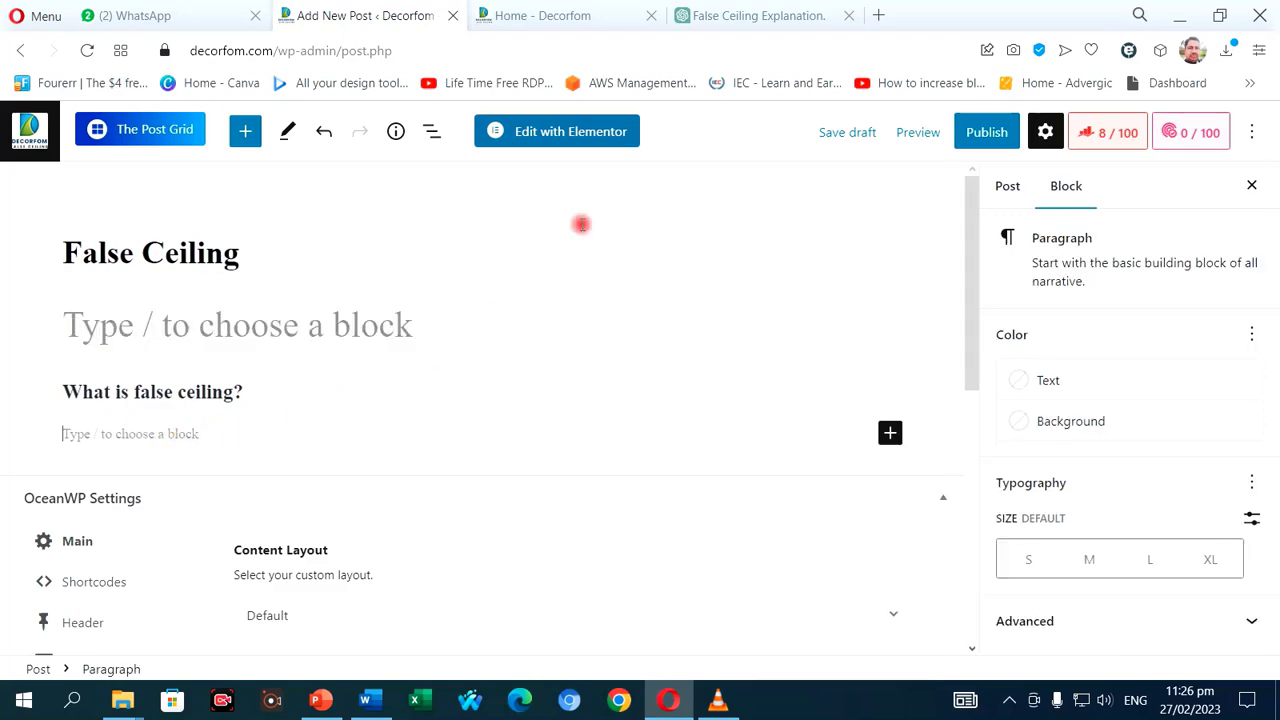
pyautogui.click(716, 21)
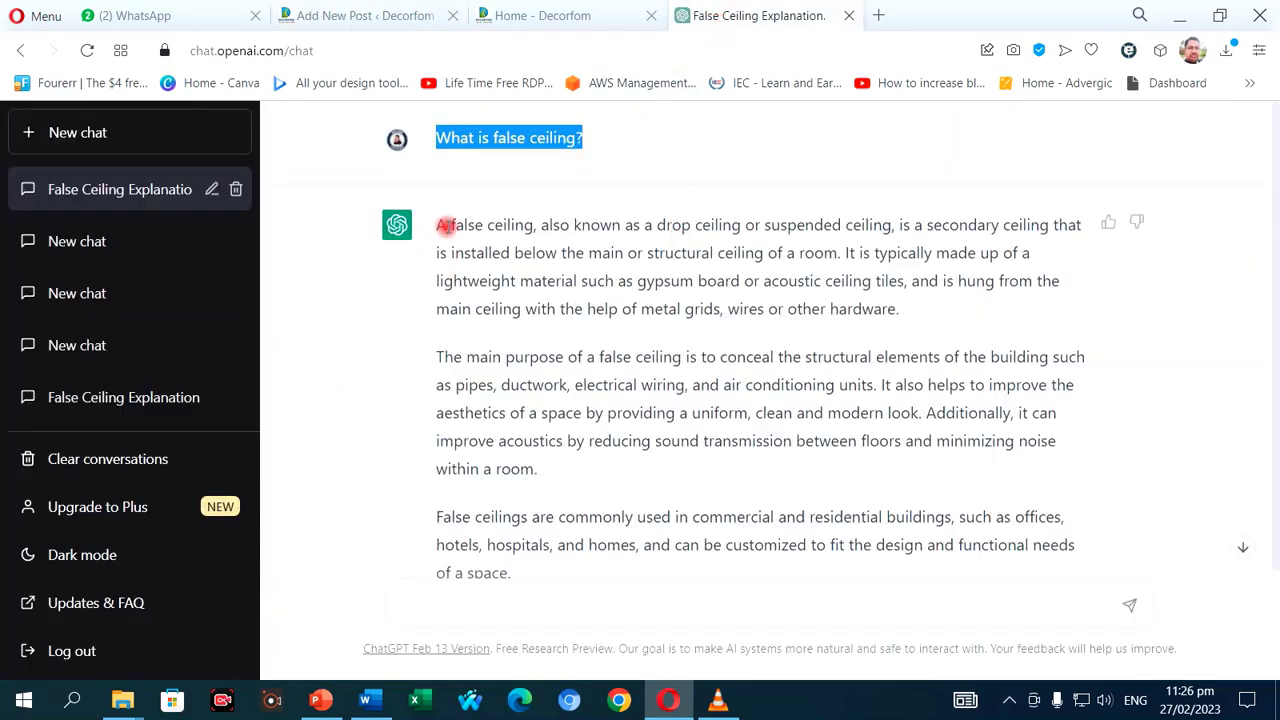
pyautogui.moveTo(440, 224); pyautogui.dragTo(527, 452)
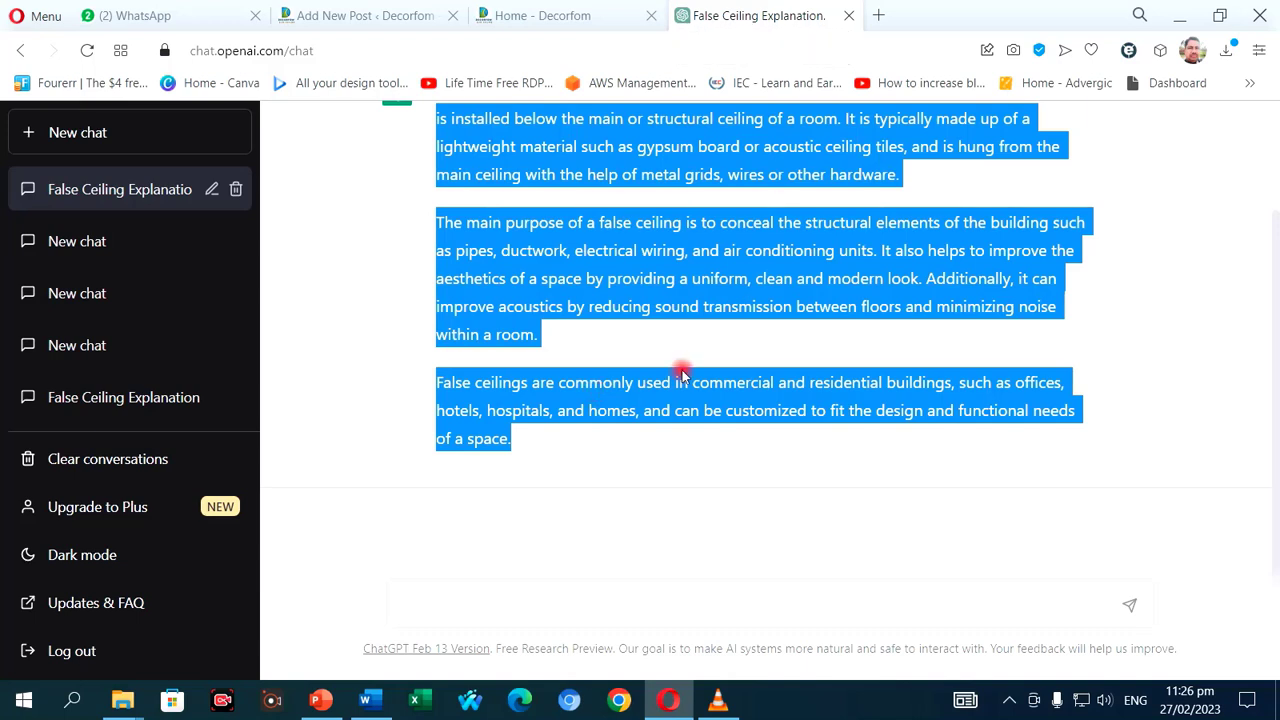
pyautogui.scroll(2, 686, 368)
pyautogui.scroll(-2, 688, 368)
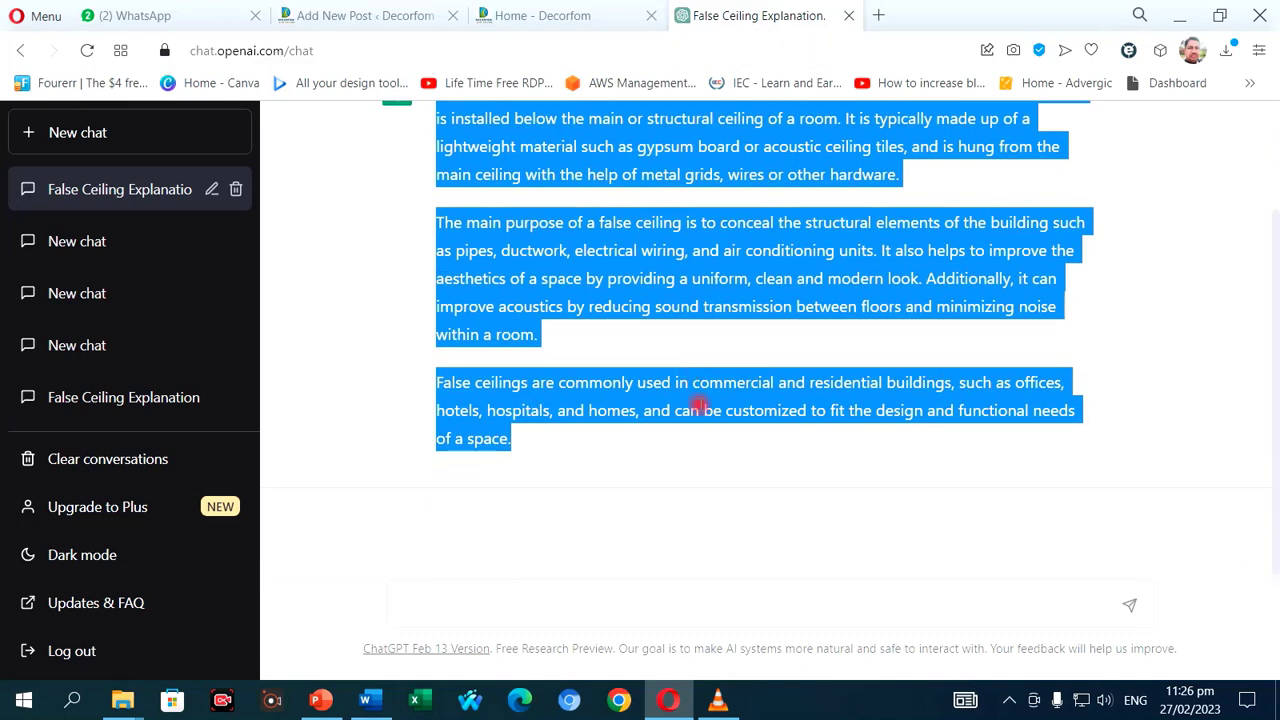
pyautogui.scroll(2, 637, 394)
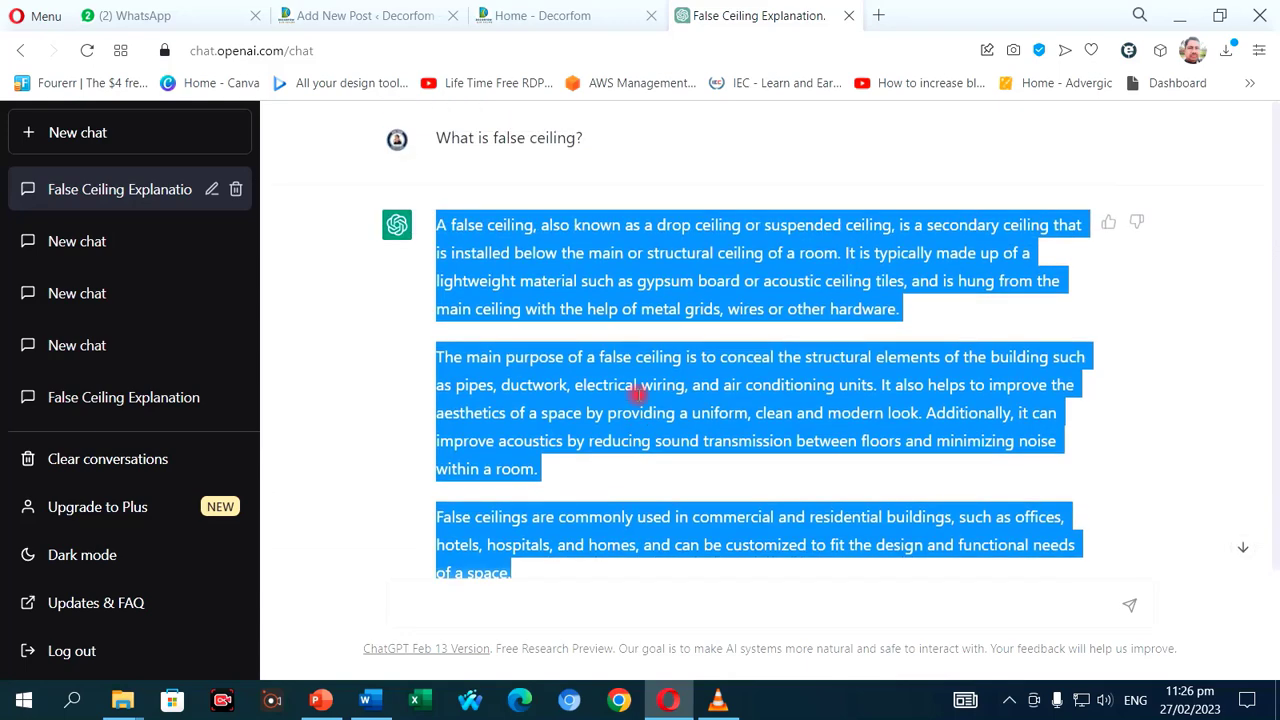
pyautogui.click(358, 18)
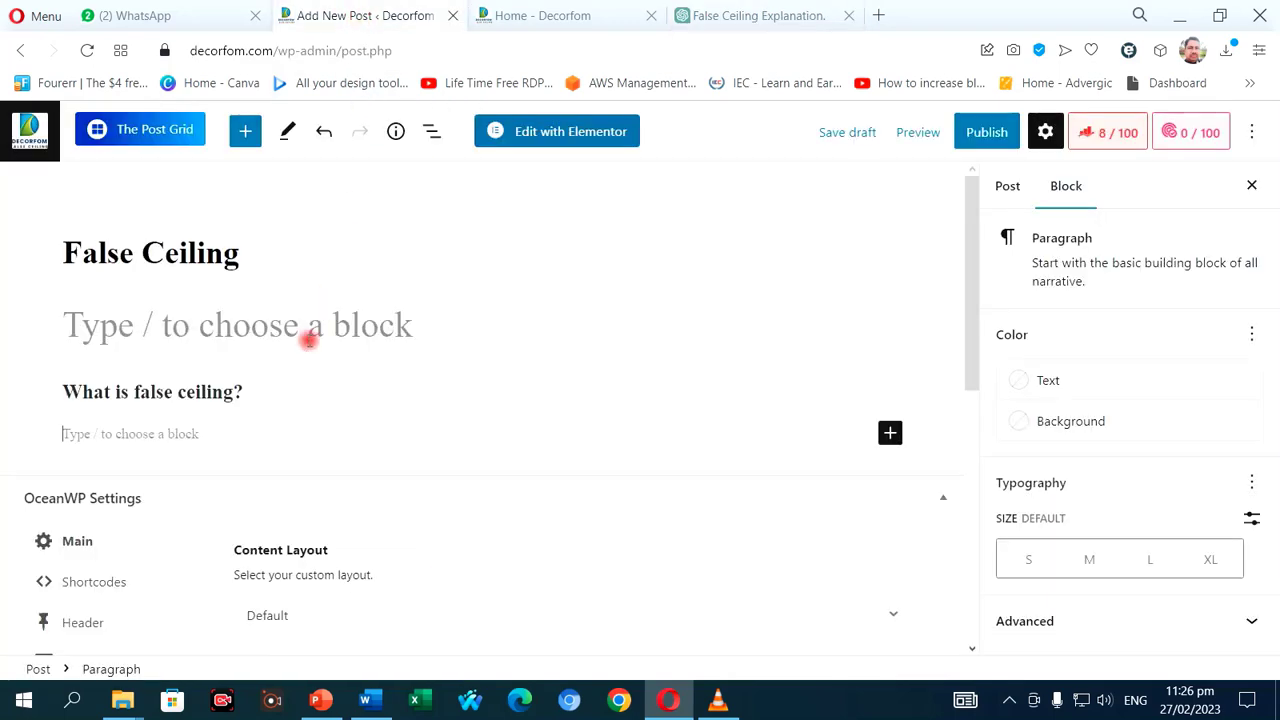
pyautogui.hotkey('ctrl', 'v')
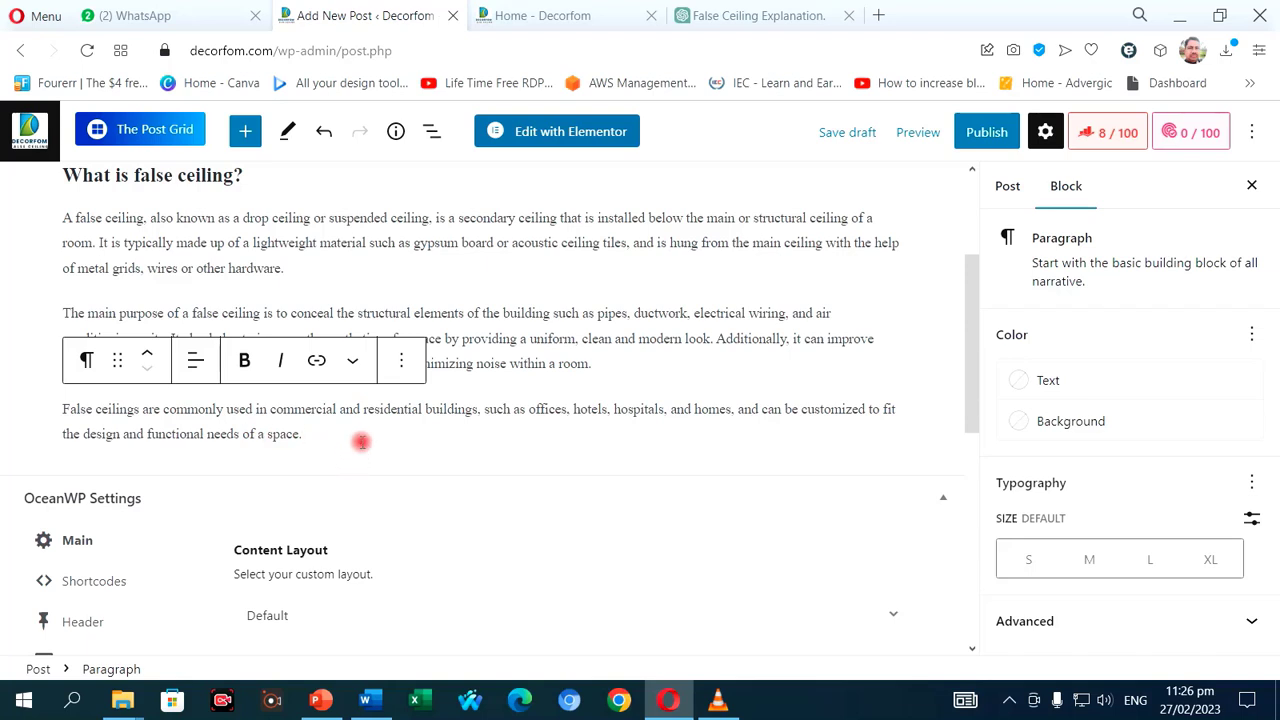
# - Start a new block below the pasted answer and choose Heading as its block type
pyautogui.press('Return')
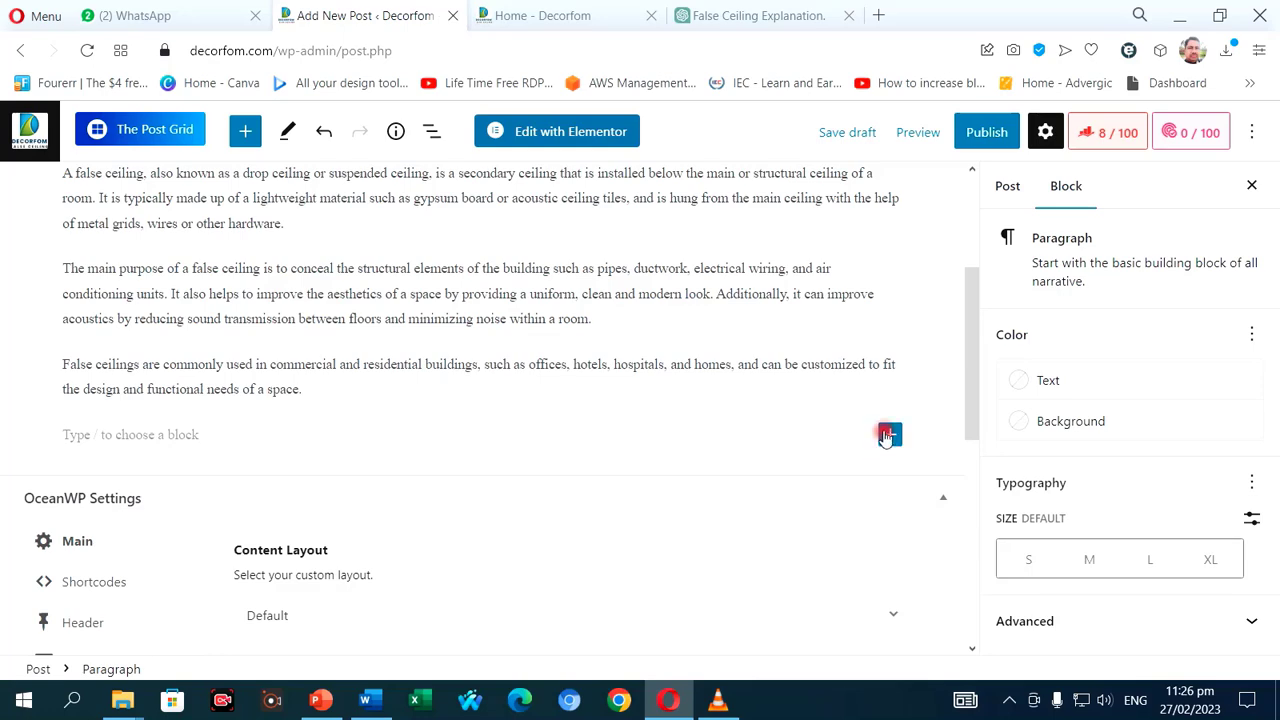
pyautogui.click(889, 434)
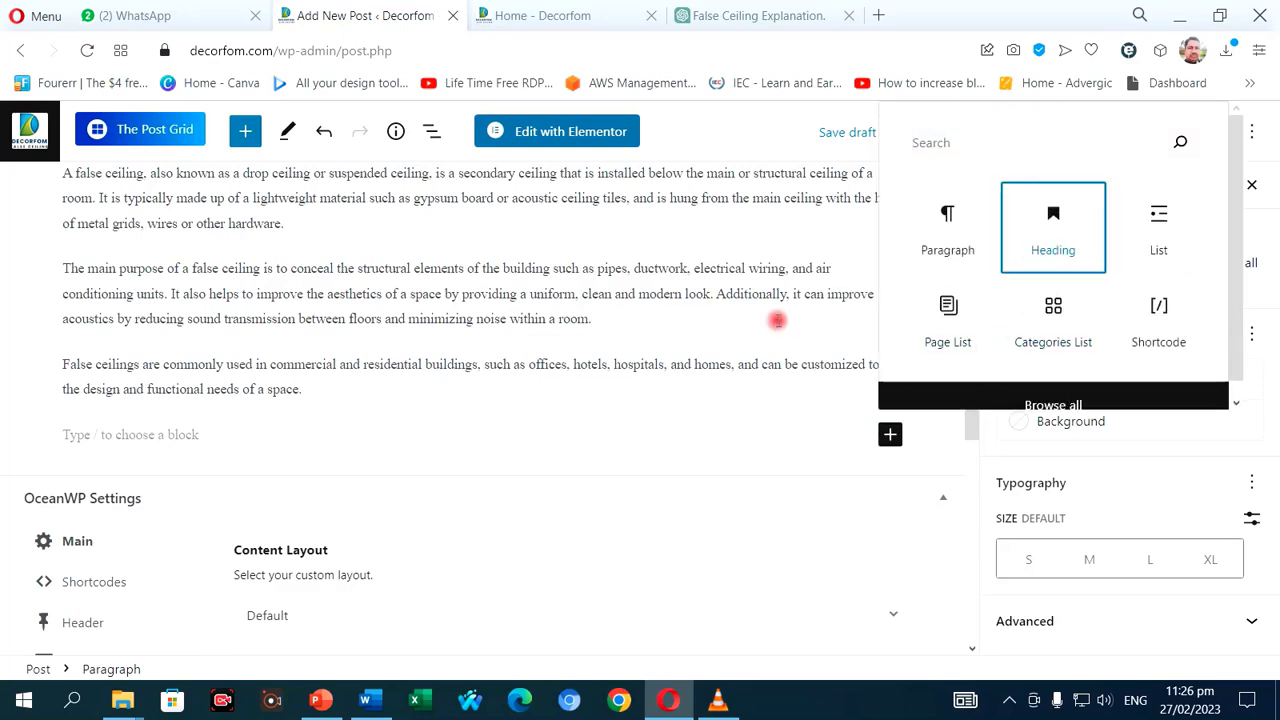
pyautogui.press('Return')
# - Switch to the ChatGPT conversation and ask "What are benefits of False Ceiling?"
pyautogui.click(728, 15)
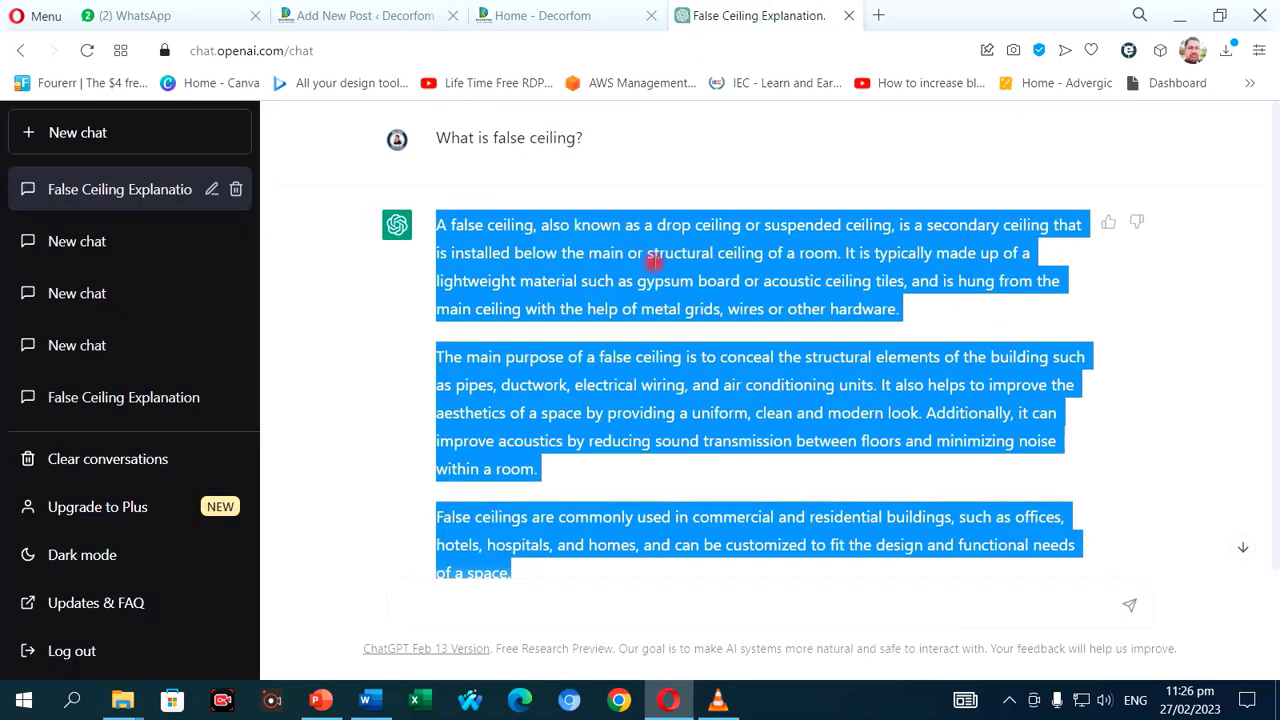
pyautogui.scroll(-2, 588, 500)
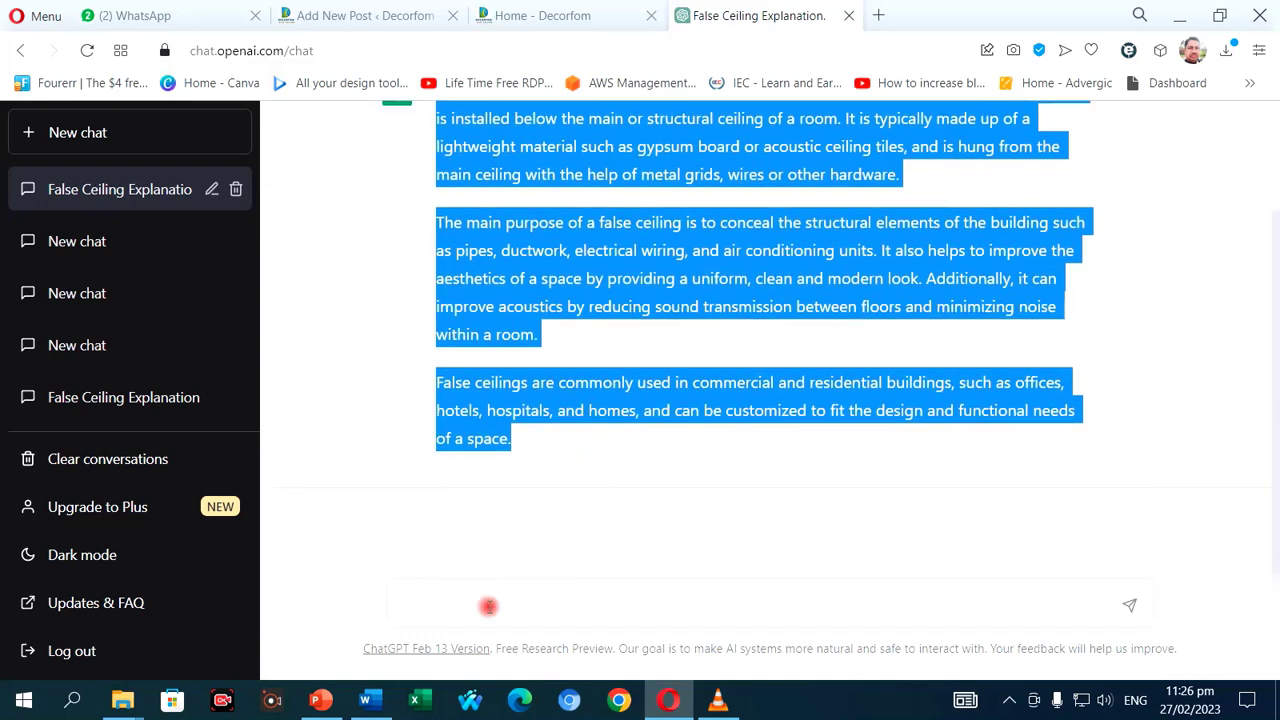
pyautogui.click(488, 606)
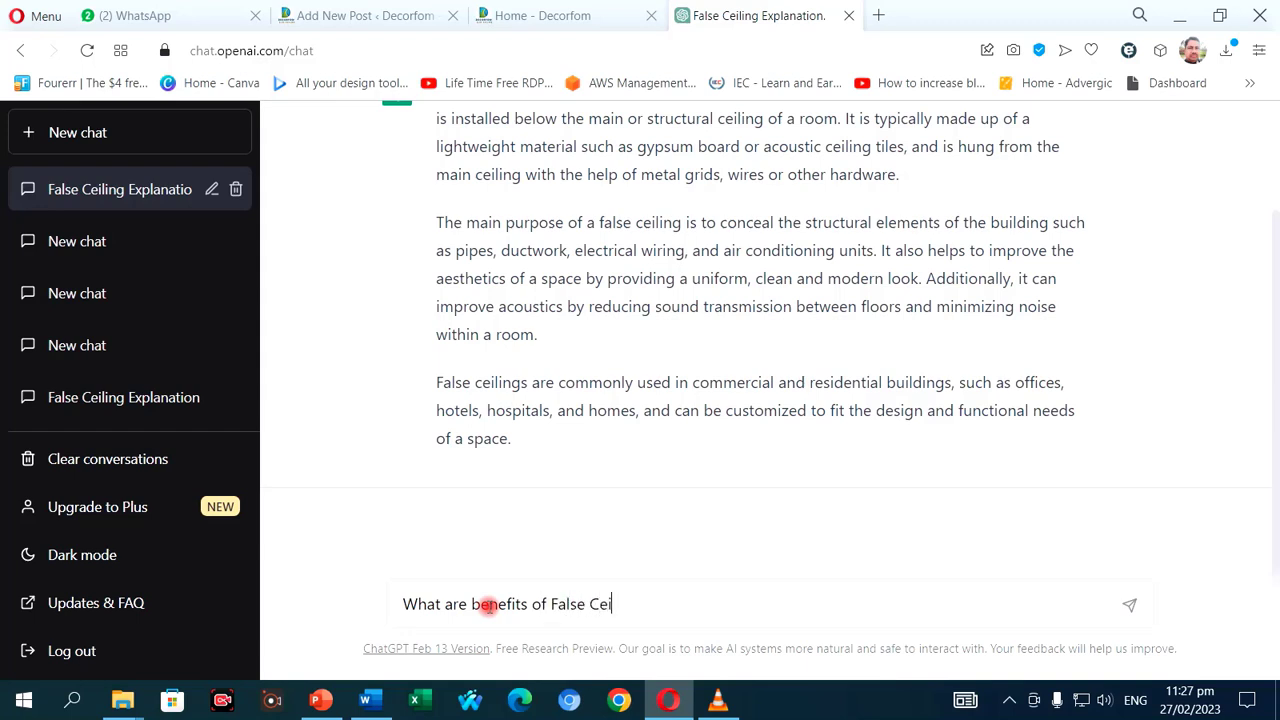
pyautogui.press('Return')
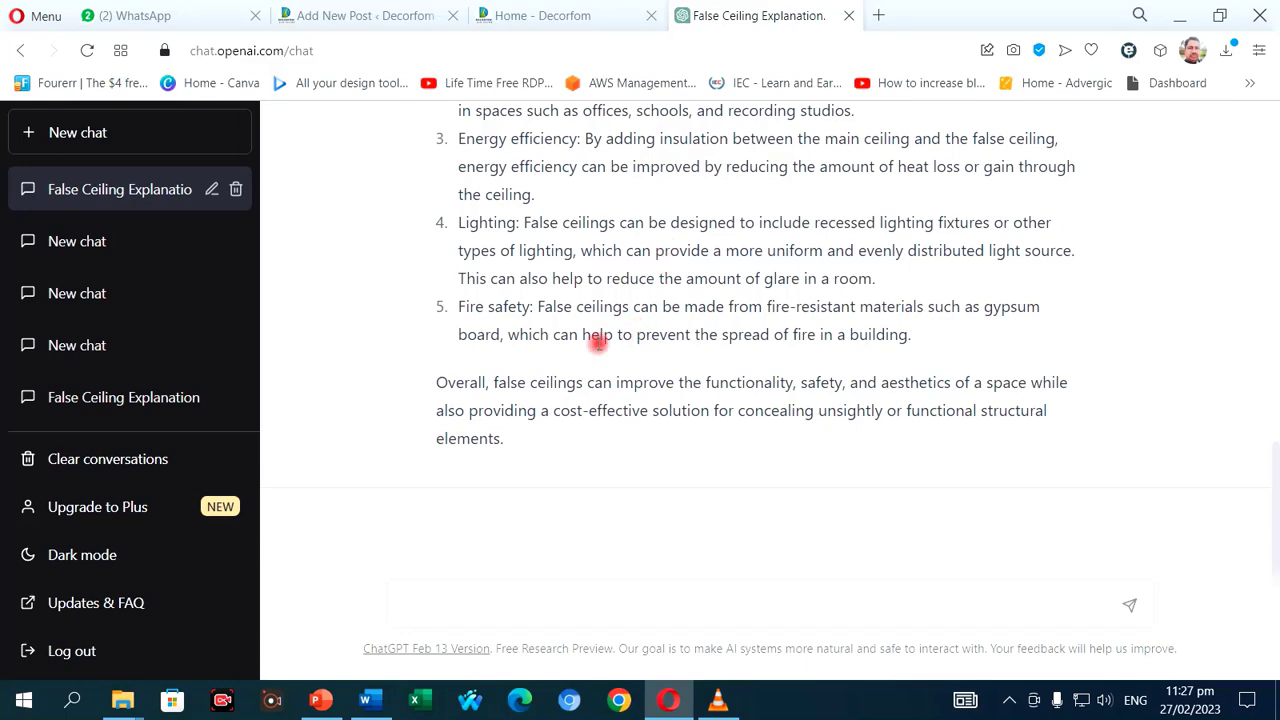
# - Copy the question "What are benefits of False Ceiling?" from ChatGPT and paste it into the empty H2 heading block in the WordPress post
pyautogui.scroll(5, 597, 343)
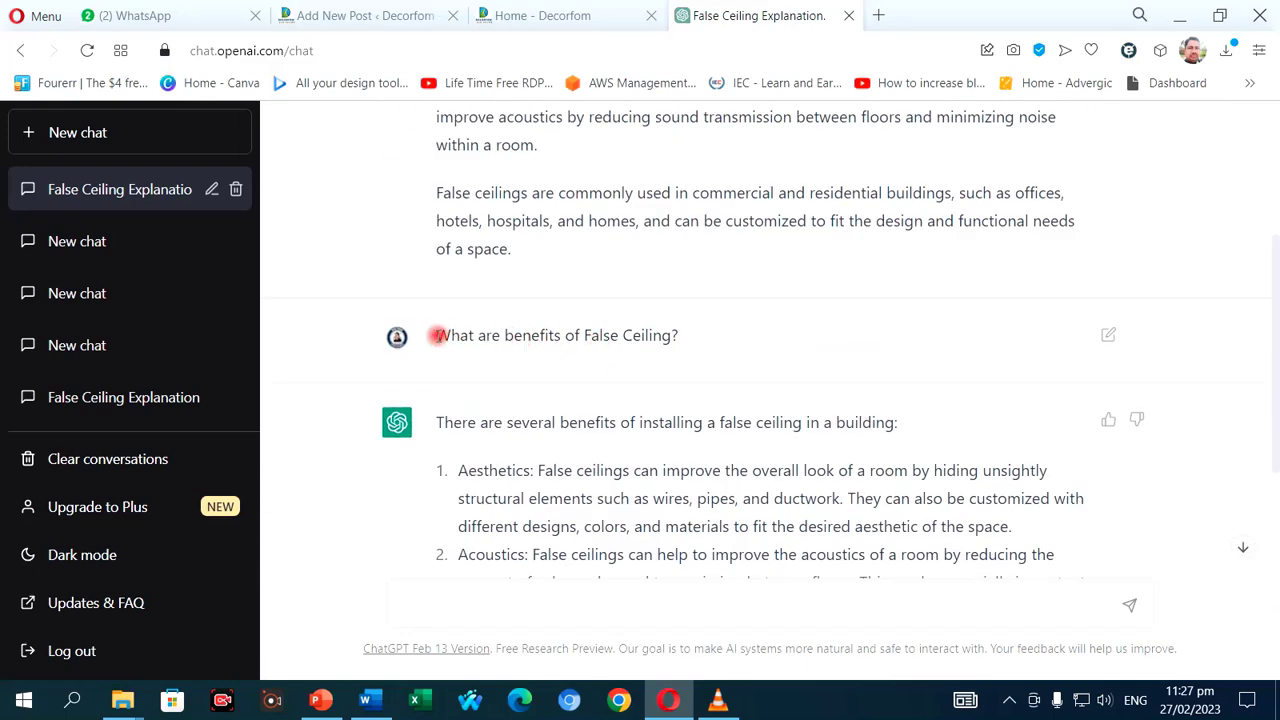
pyautogui.moveTo(437, 335); pyautogui.dragTo(698, 343)
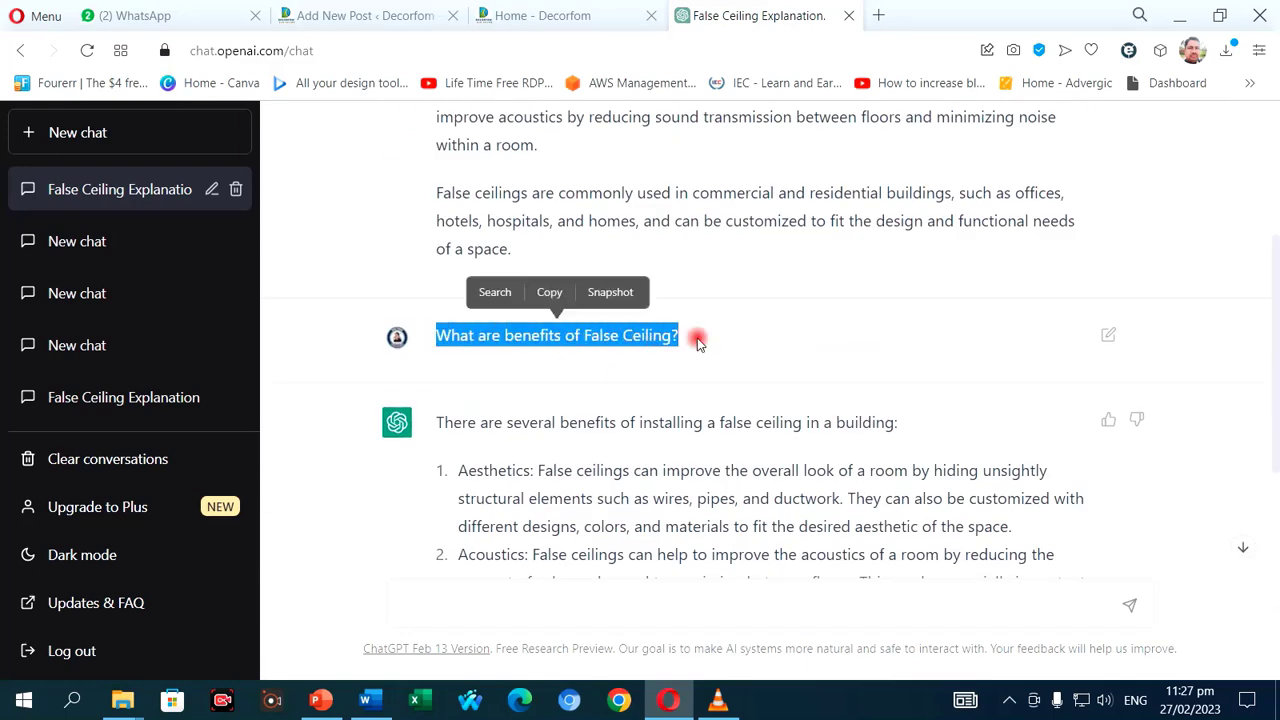
pyautogui.hotkey('ctrl', 'c')
pyautogui.click(362, 15)
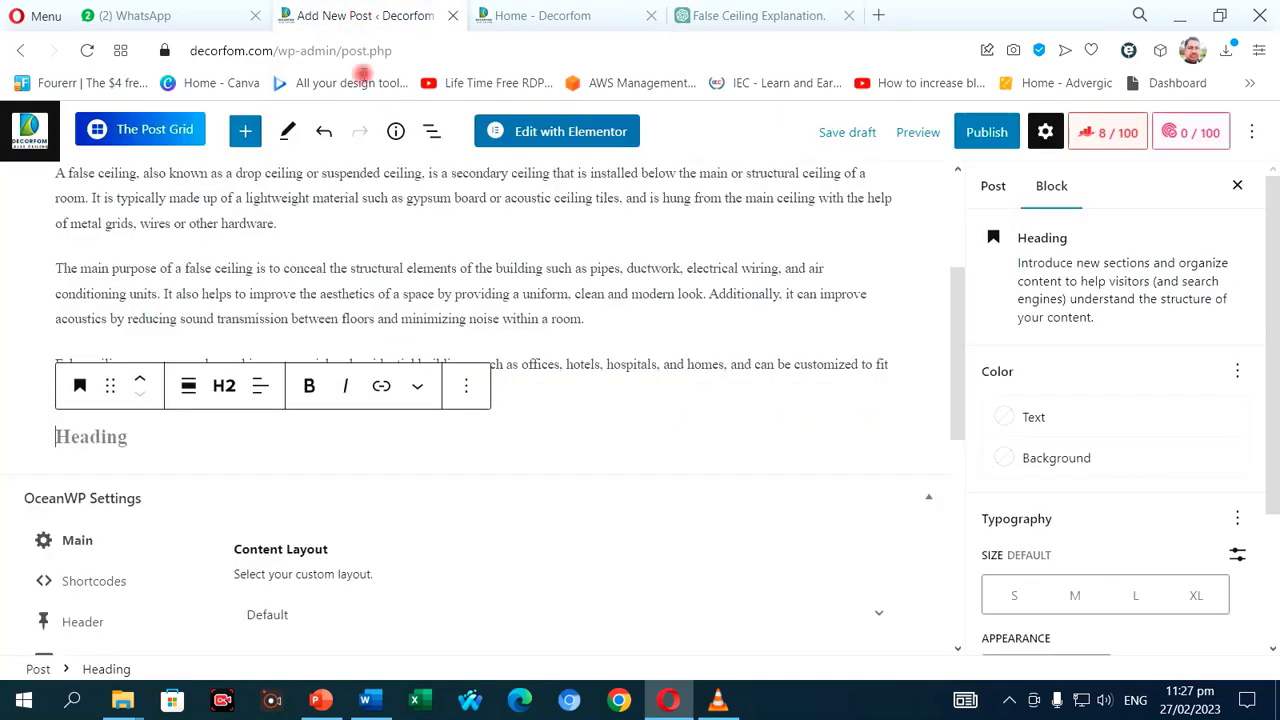
pyautogui.hotkey('ctrl', 'v')
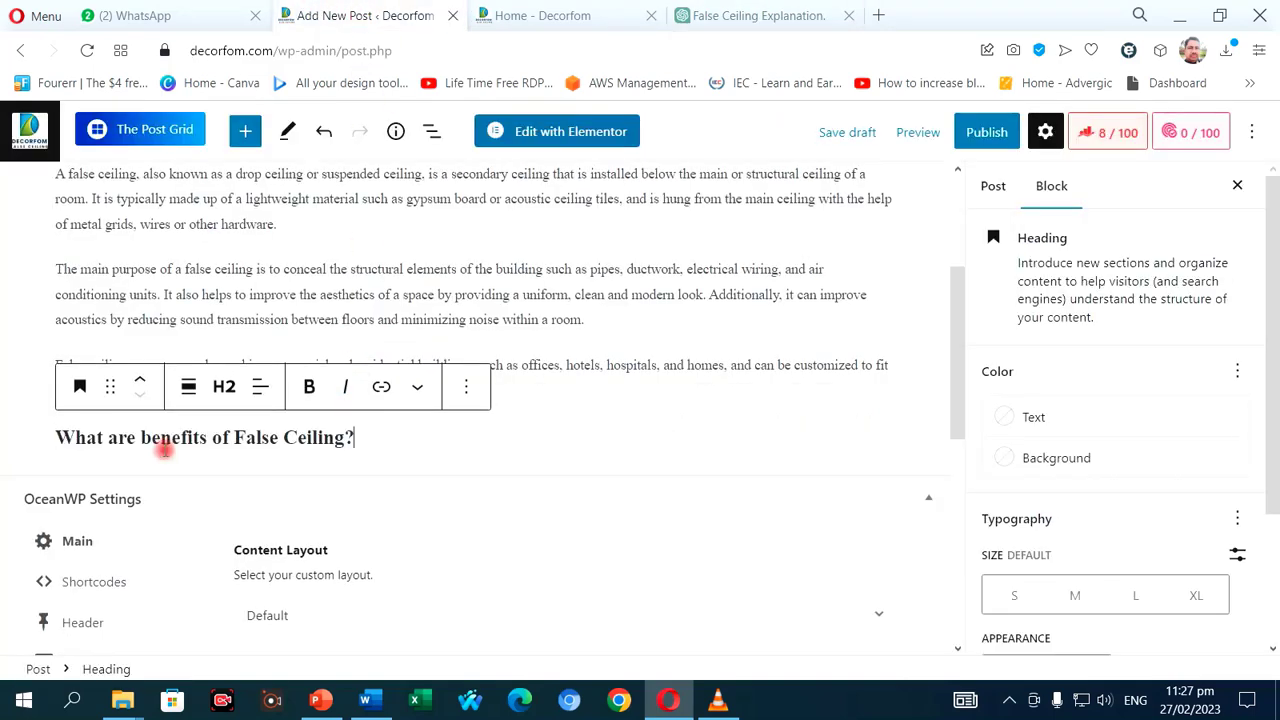
# - Copy ChatGPT's full benefits answer into a new paragraph under the benefits heading in WordPress, and start an empty block below it
pyautogui.press('Return')
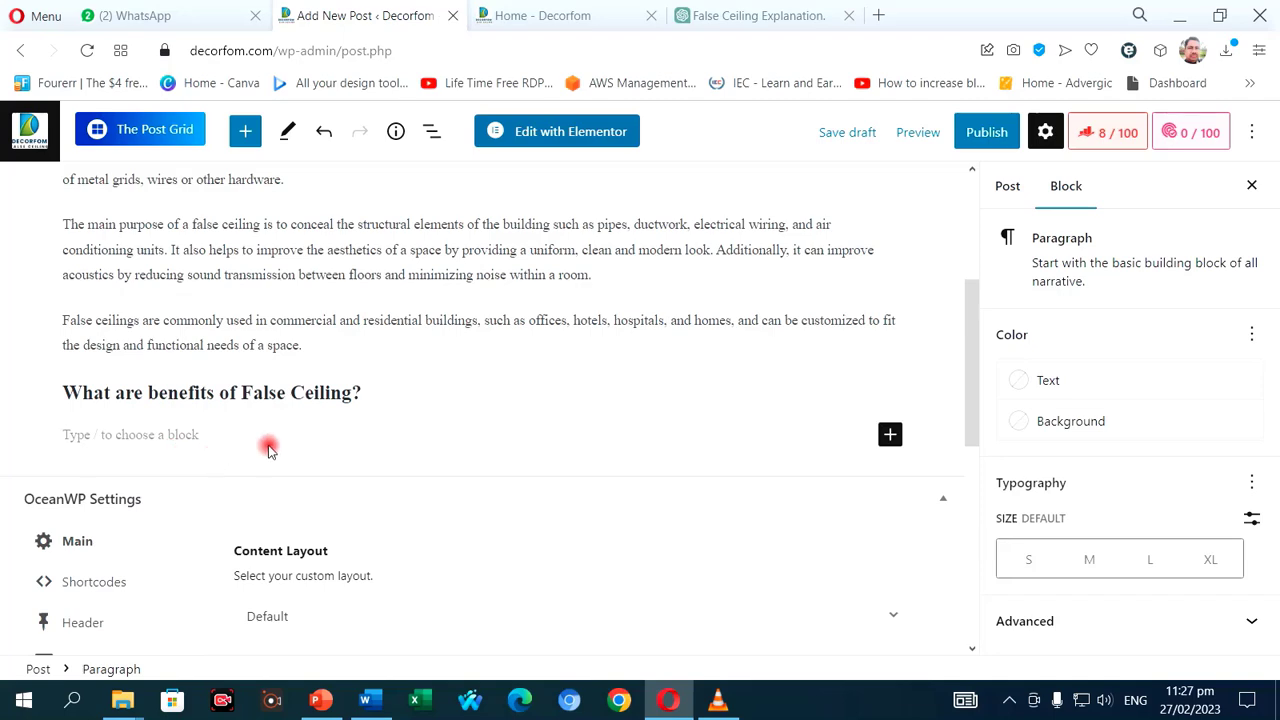
pyautogui.click(745, 18)
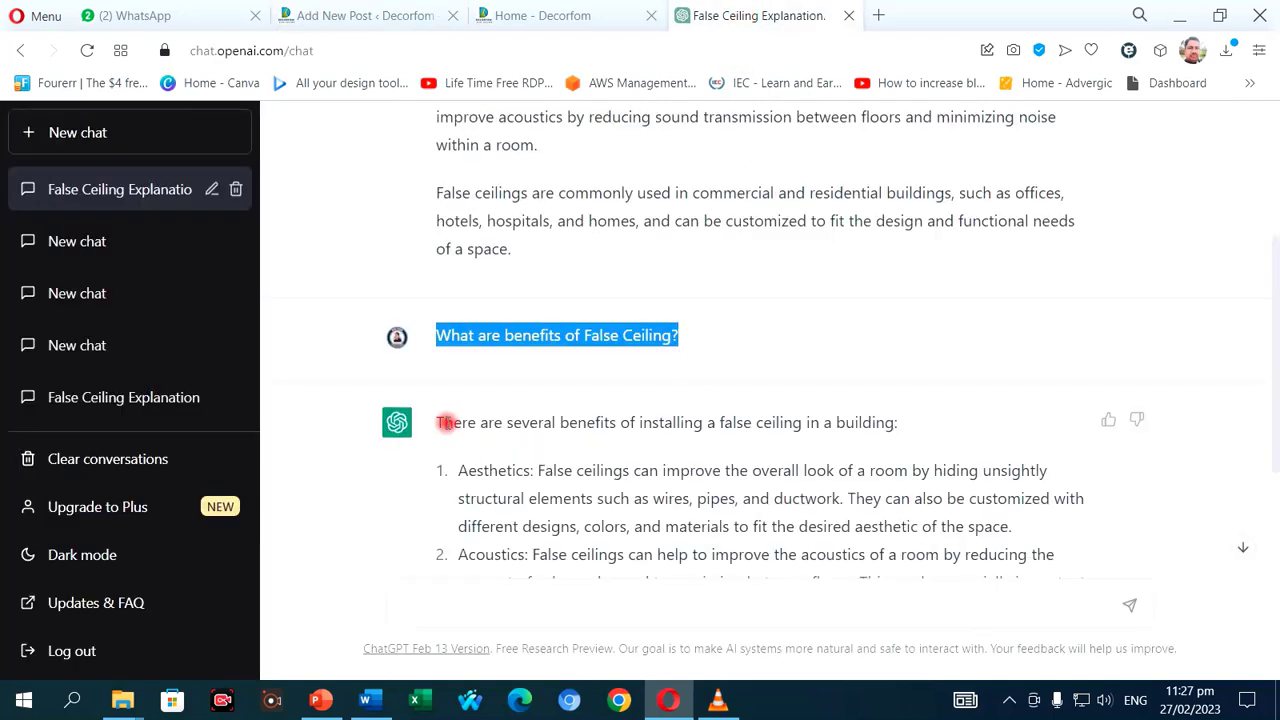
pyautogui.moveTo(438, 423); pyautogui.dragTo(746, 460)
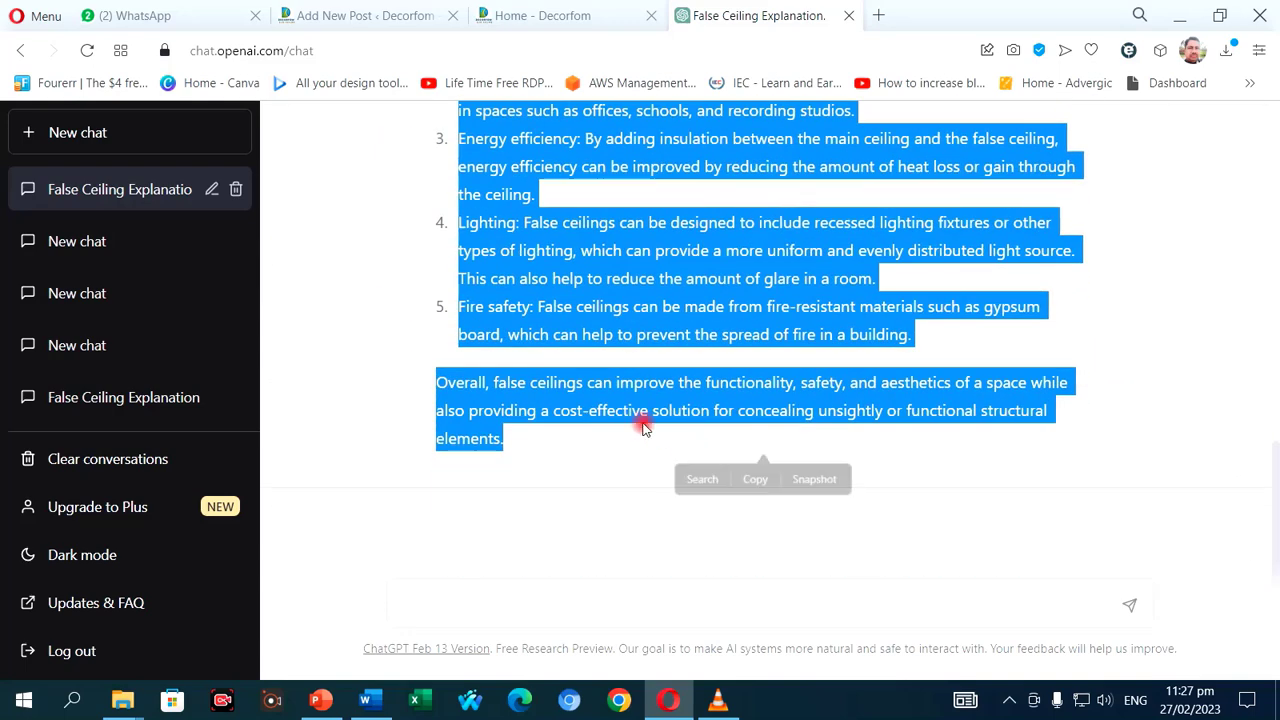
pyautogui.click(410, 16)
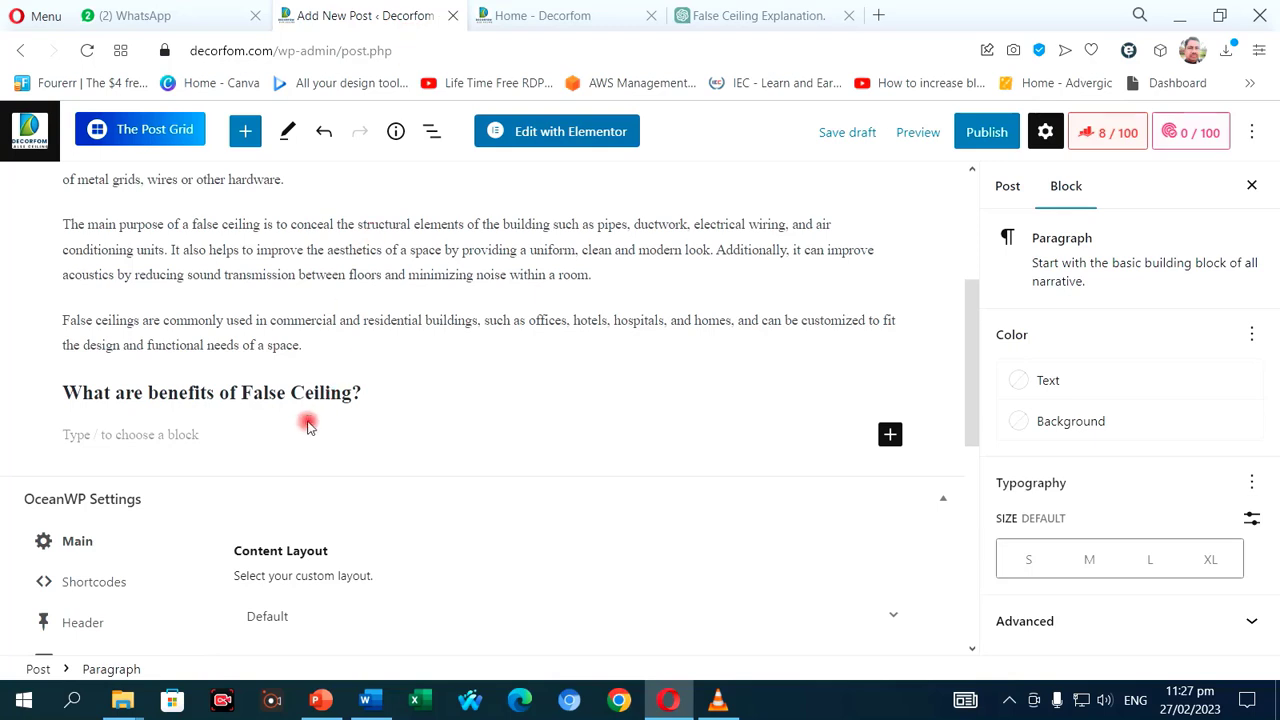
pyautogui.hotkey('ctrl', 'v')
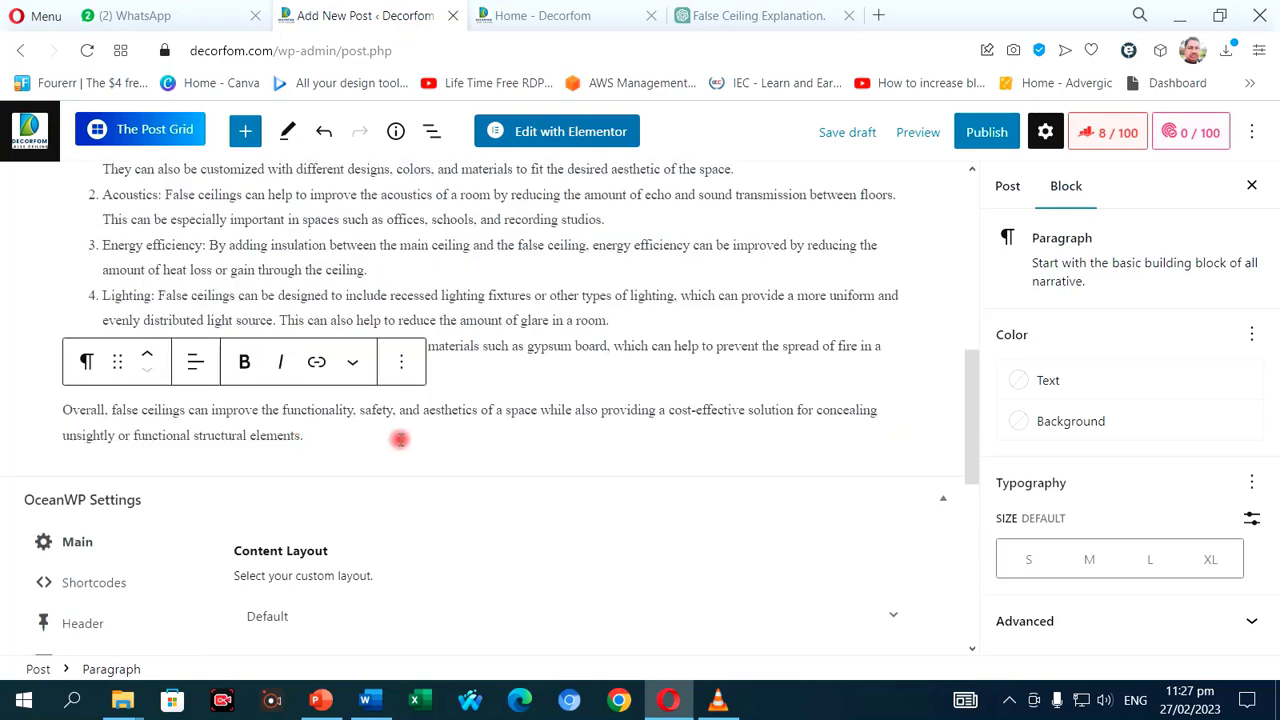
pyautogui.press('Return')
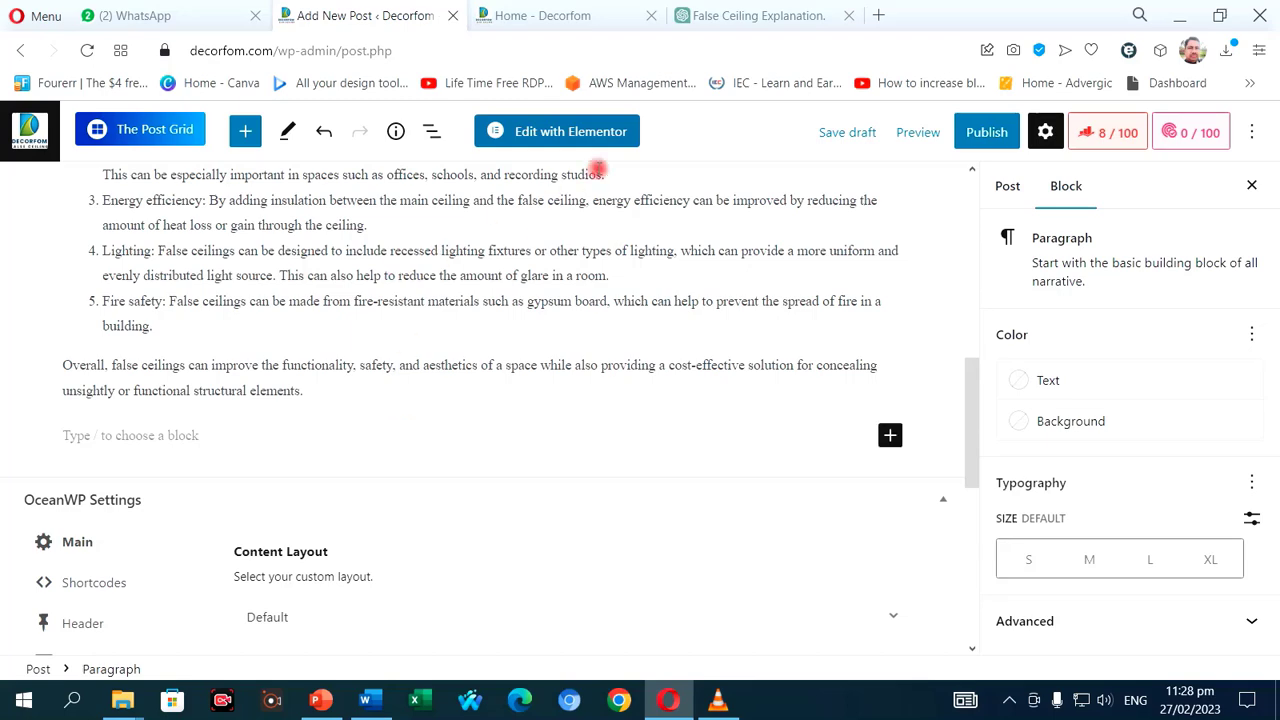
# - Return to the ChatGPT conversation and ask "What are disadvantages of false ceiling?"
pyautogui.click(738, 17)
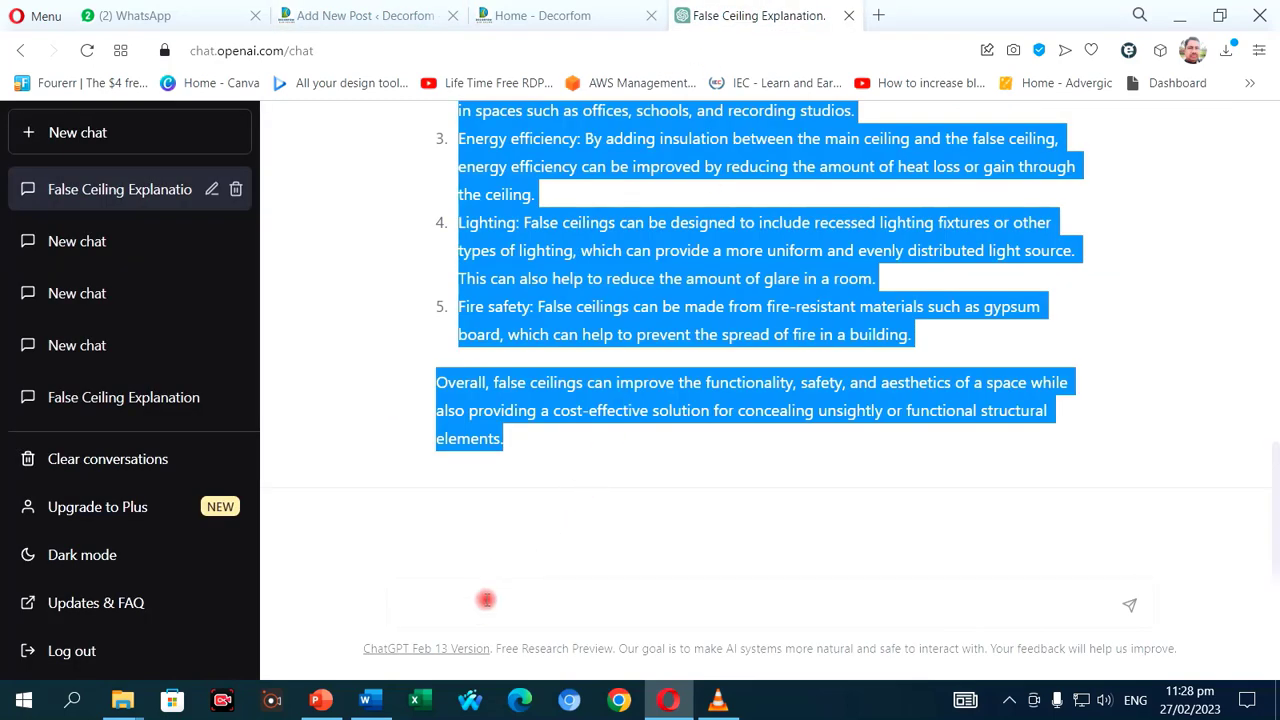
pyautogui.click(479, 603)
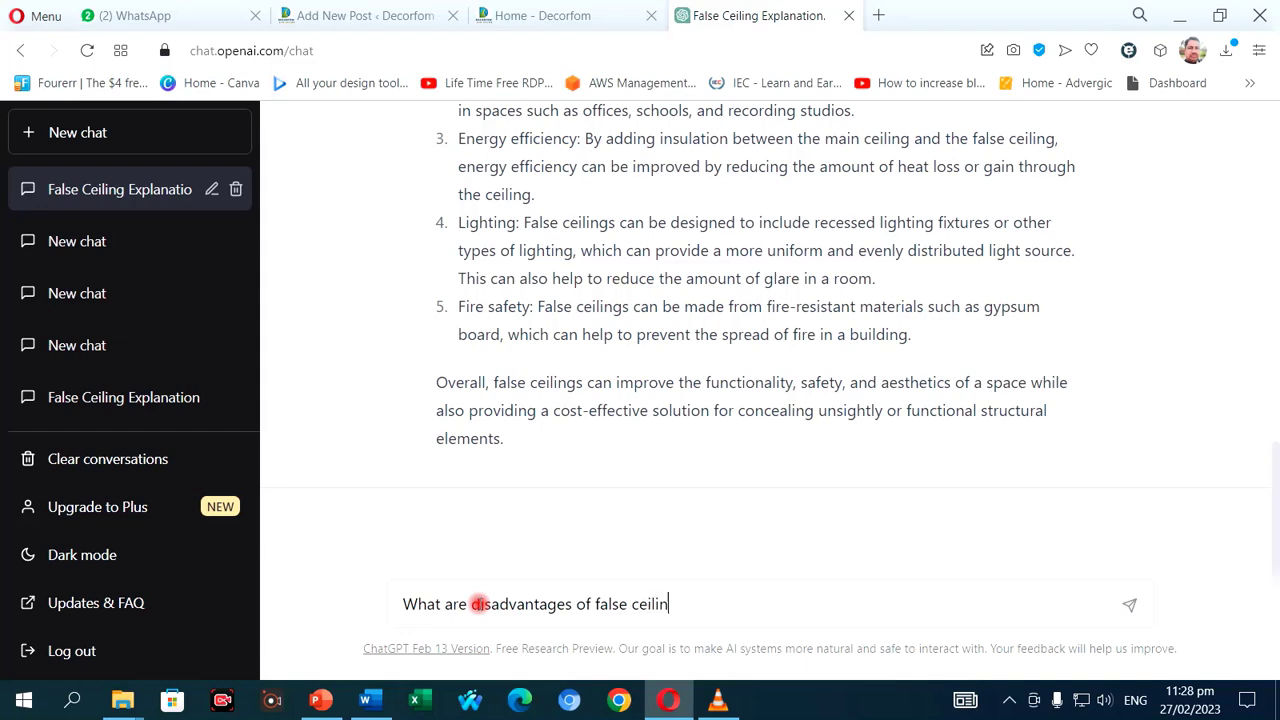
pyautogui.write('?')
pyautogui.press('Return')
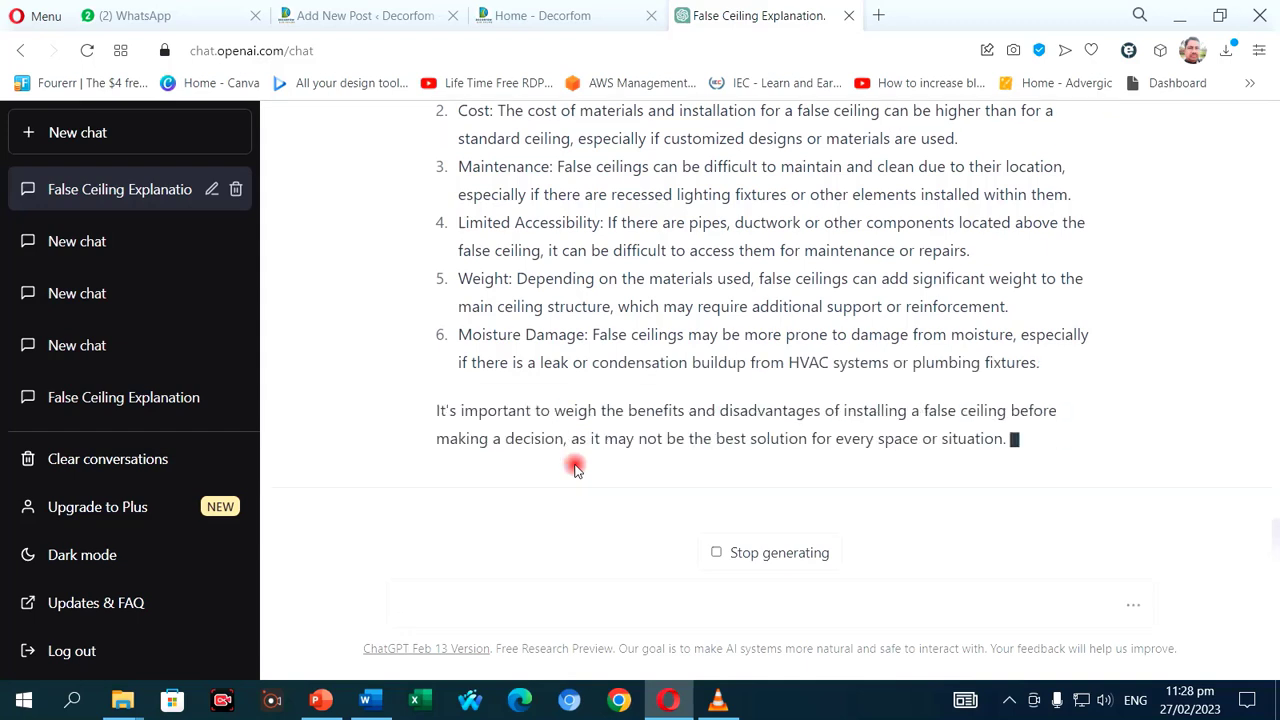
# - Copy the question "What are disadvantages of false ceiling?" from the ChatGPT conversation and return to the WordPress post
pyautogui.scroll(4, 575, 468)
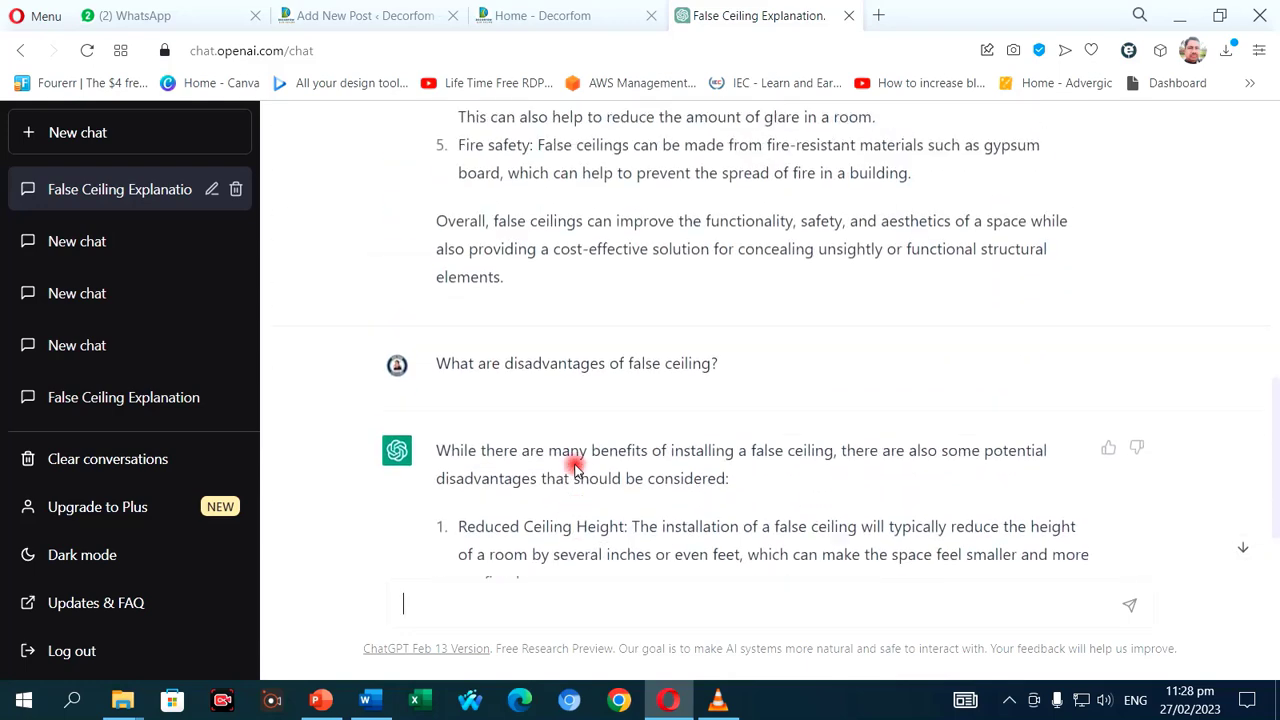
pyautogui.tripleClick(503, 363)
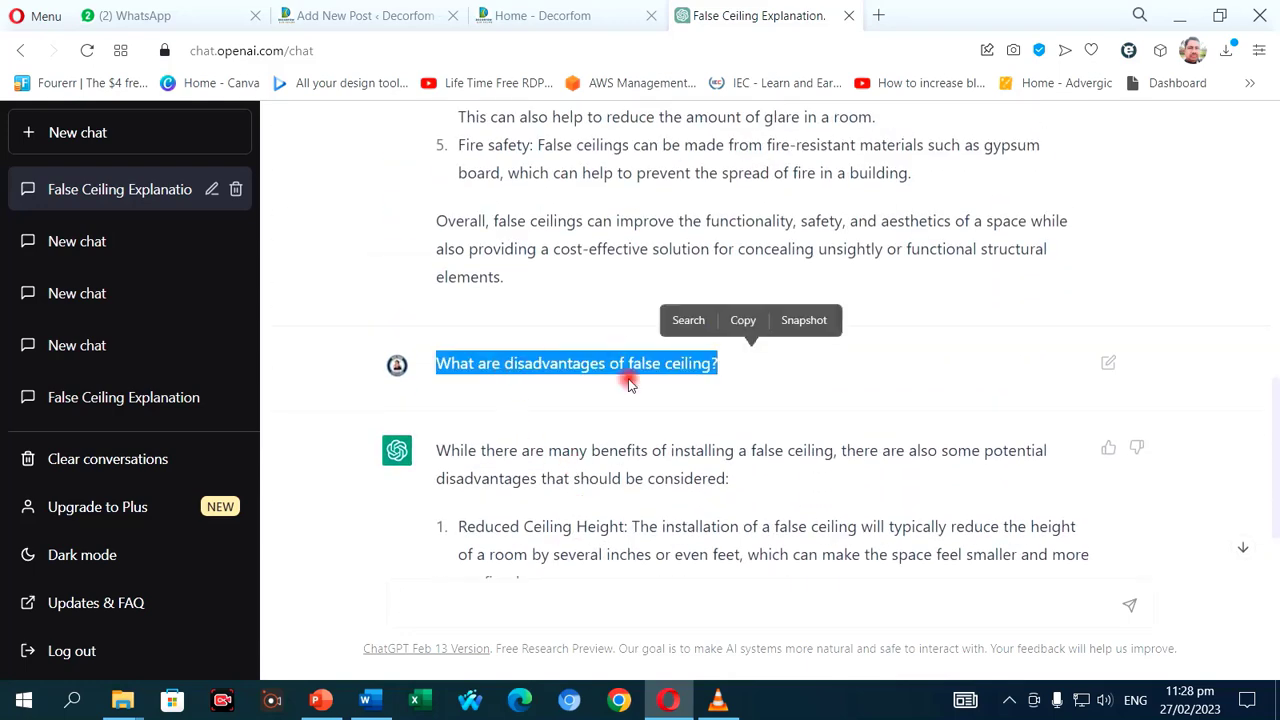
pyautogui.hotkey('ctrl', 'c')
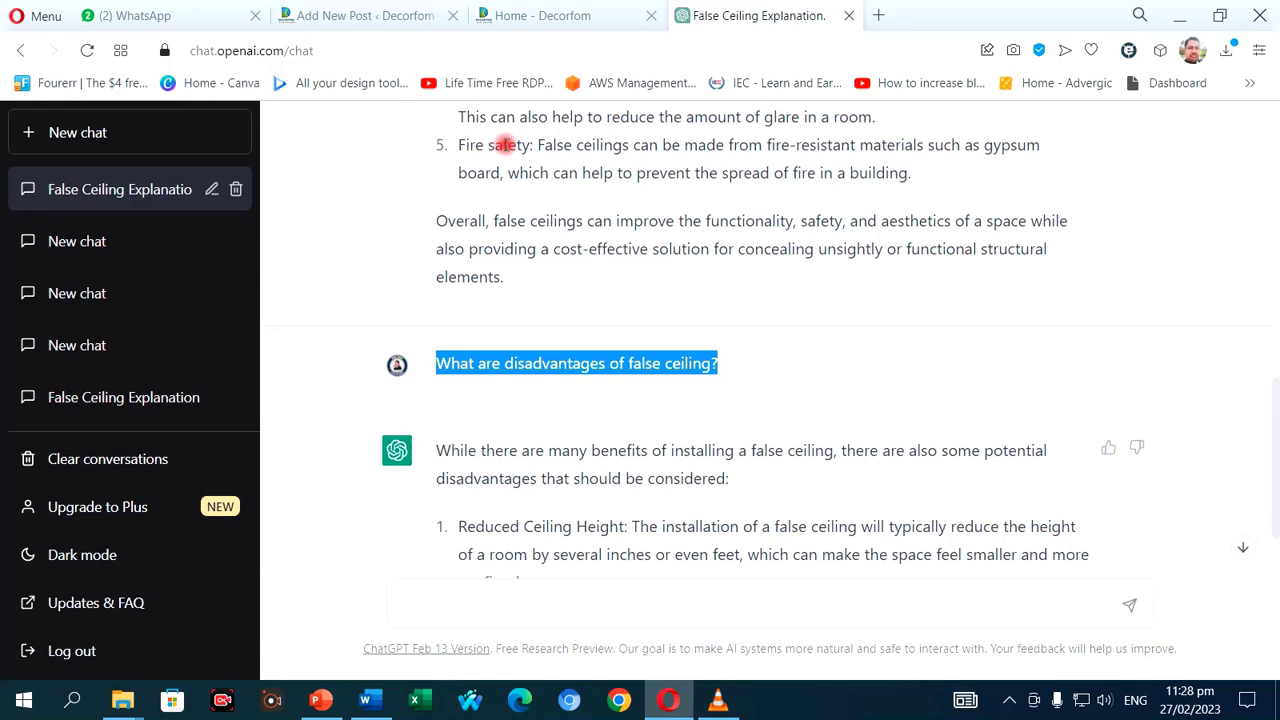
pyautogui.click(410, 16)
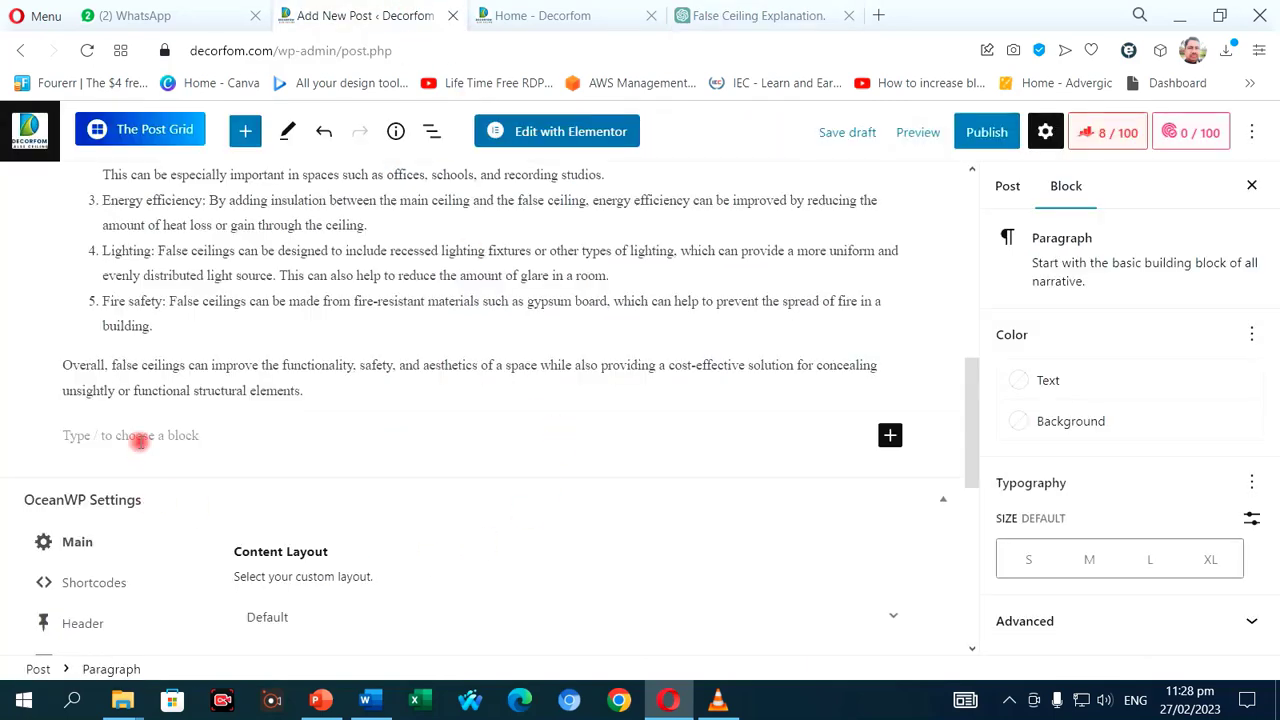
# - Try to paste the copied disadvantages question into a new Heading block below the benefits section
pyautogui.click(888, 435)
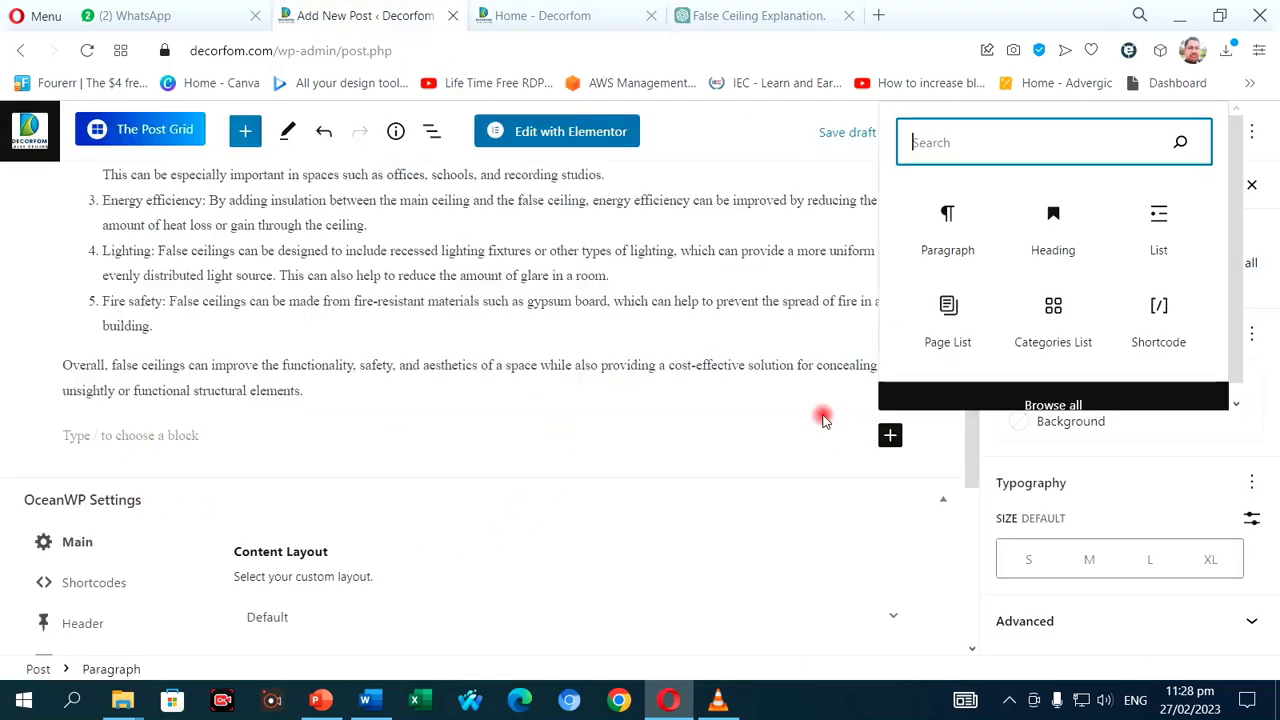
pyautogui.click(1066, 232)
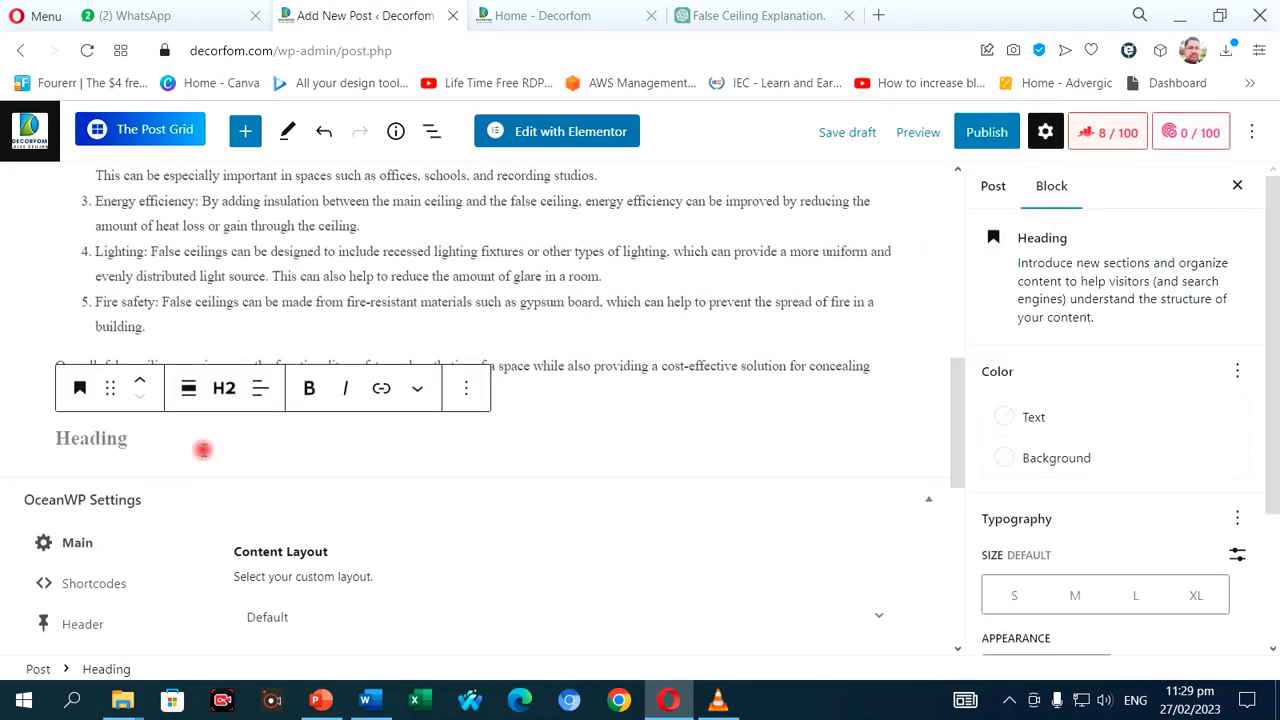
pyautogui.hotkey('ctrl', 'v')
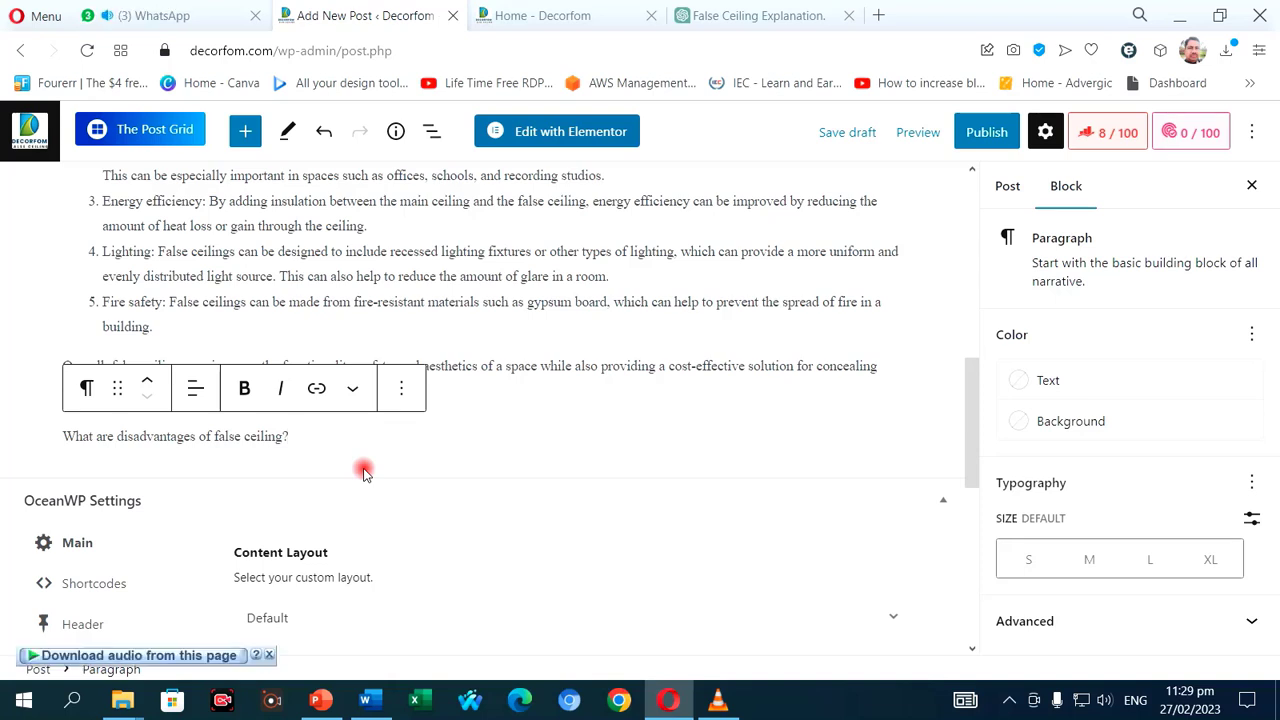
pyautogui.press('Return')
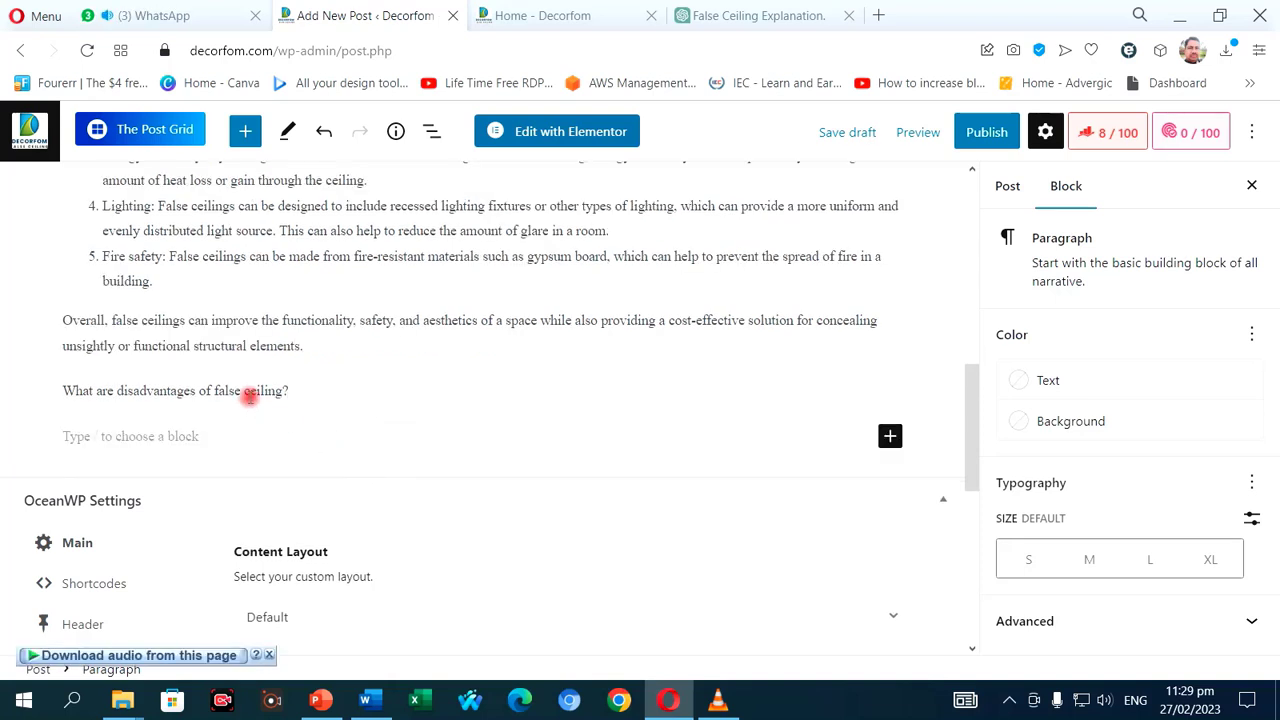
# - Remove the "What are disadvantages of false ceiling?" paragraph block from the post
pyautogui.click(251, 390)
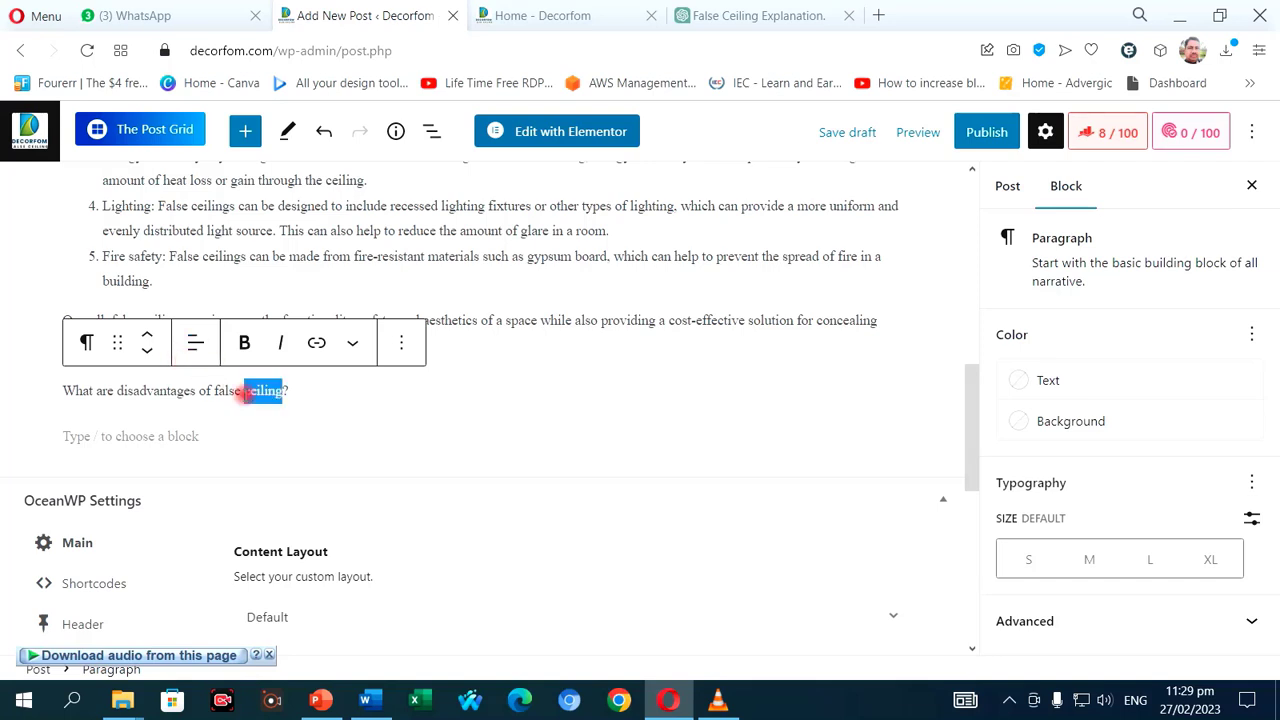
pyautogui.tripleClick(251, 391)
pyautogui.click(401, 343)
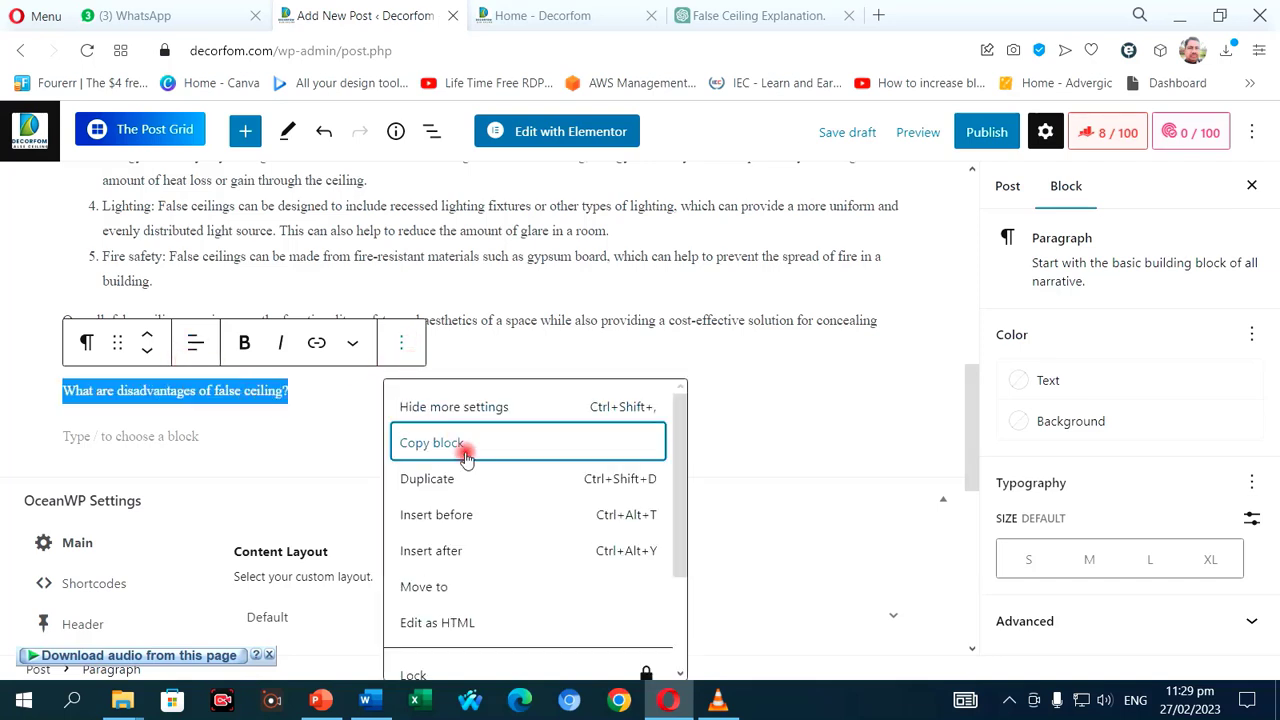
pyautogui.scroll(-2, 455, 620)
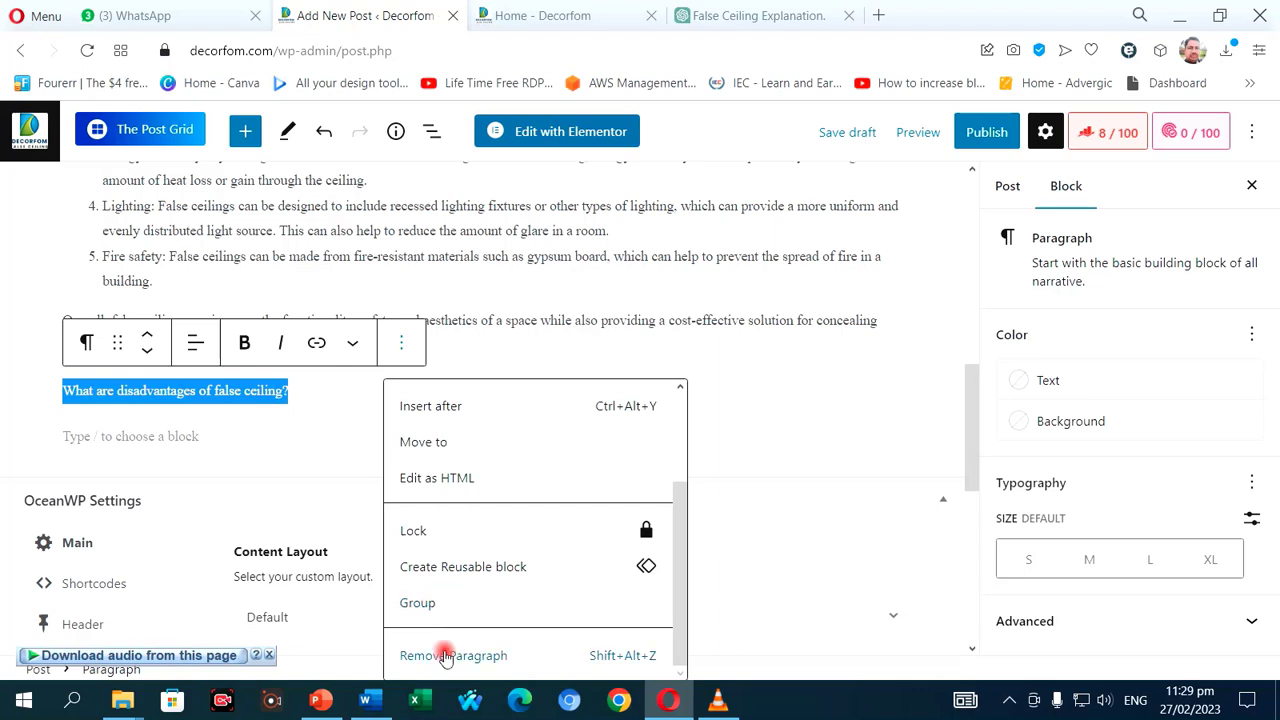
pyautogui.click(444, 656)
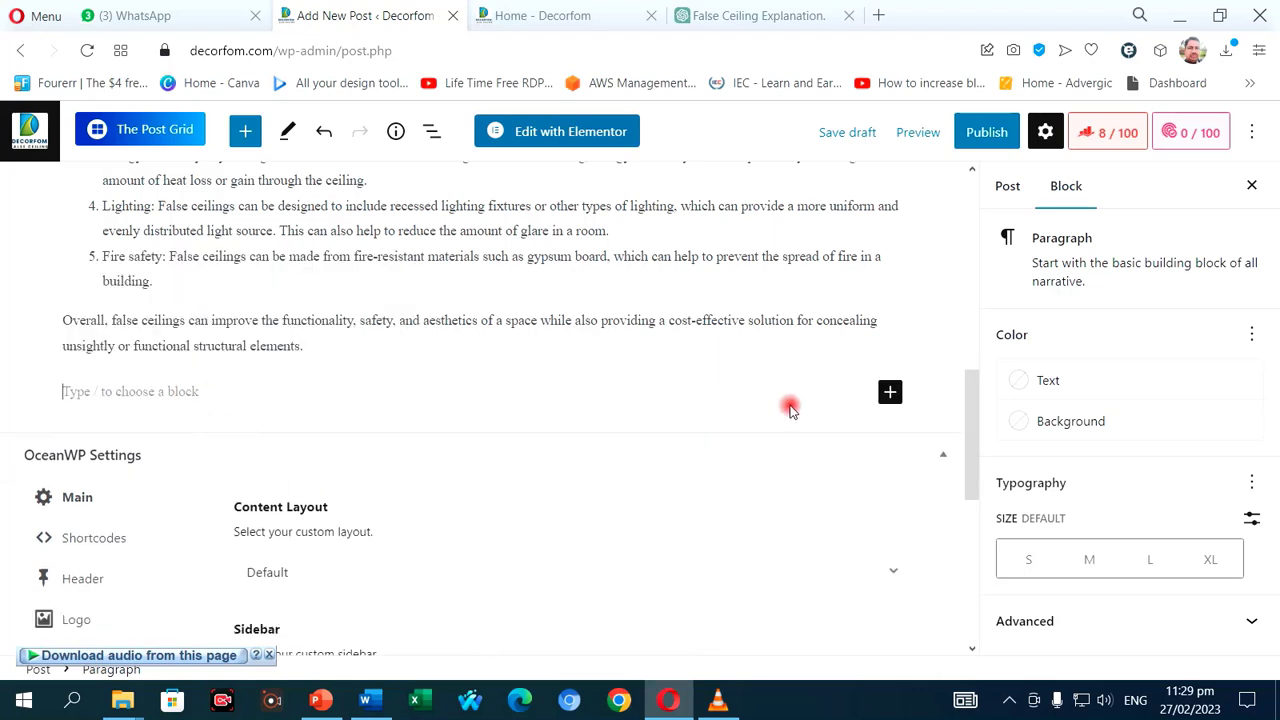
# - Insert another Heading block at the end of the post and paste the copied disadvantages question into it
pyautogui.click(890, 395)
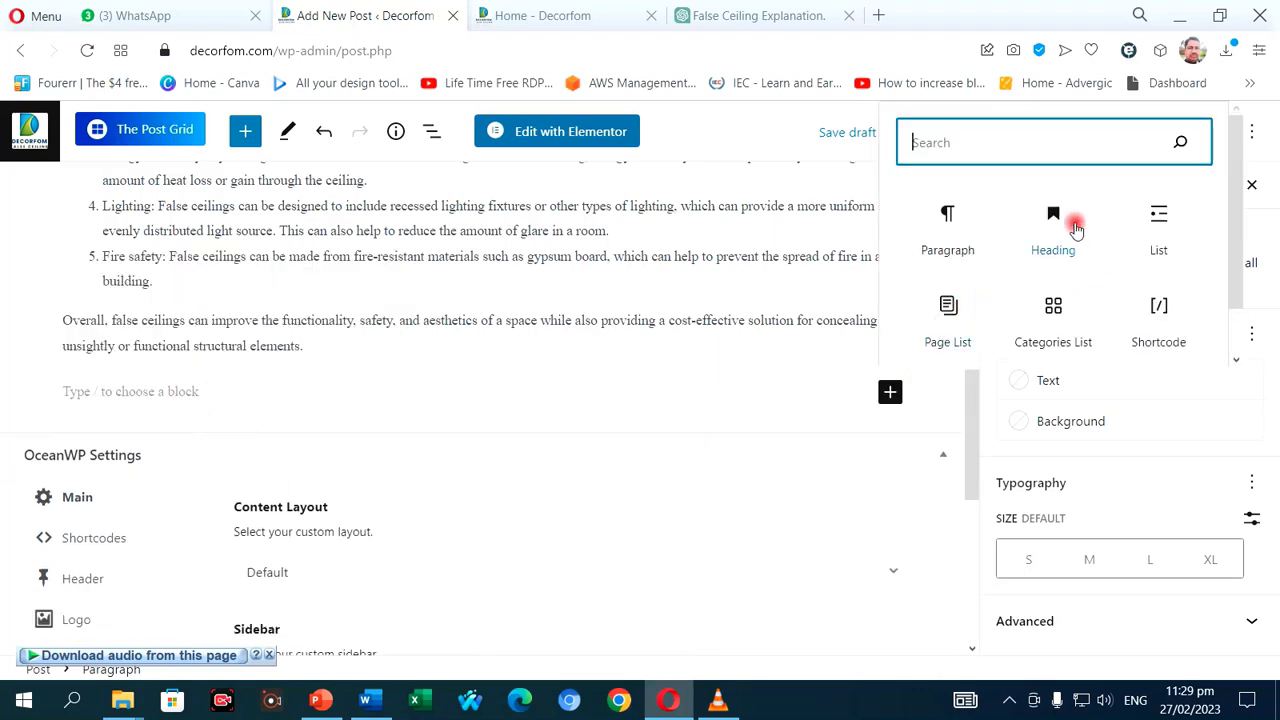
pyautogui.click(1053, 218)
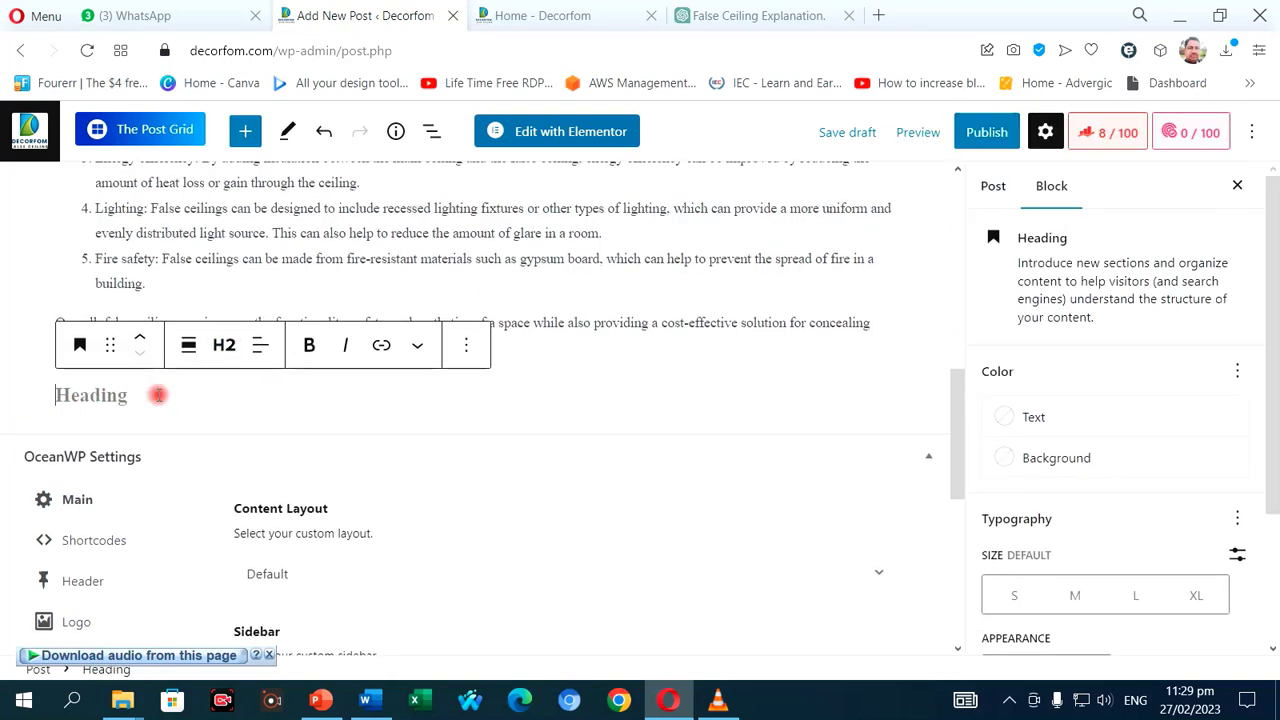
pyautogui.hotkey('ctrl', 'v')
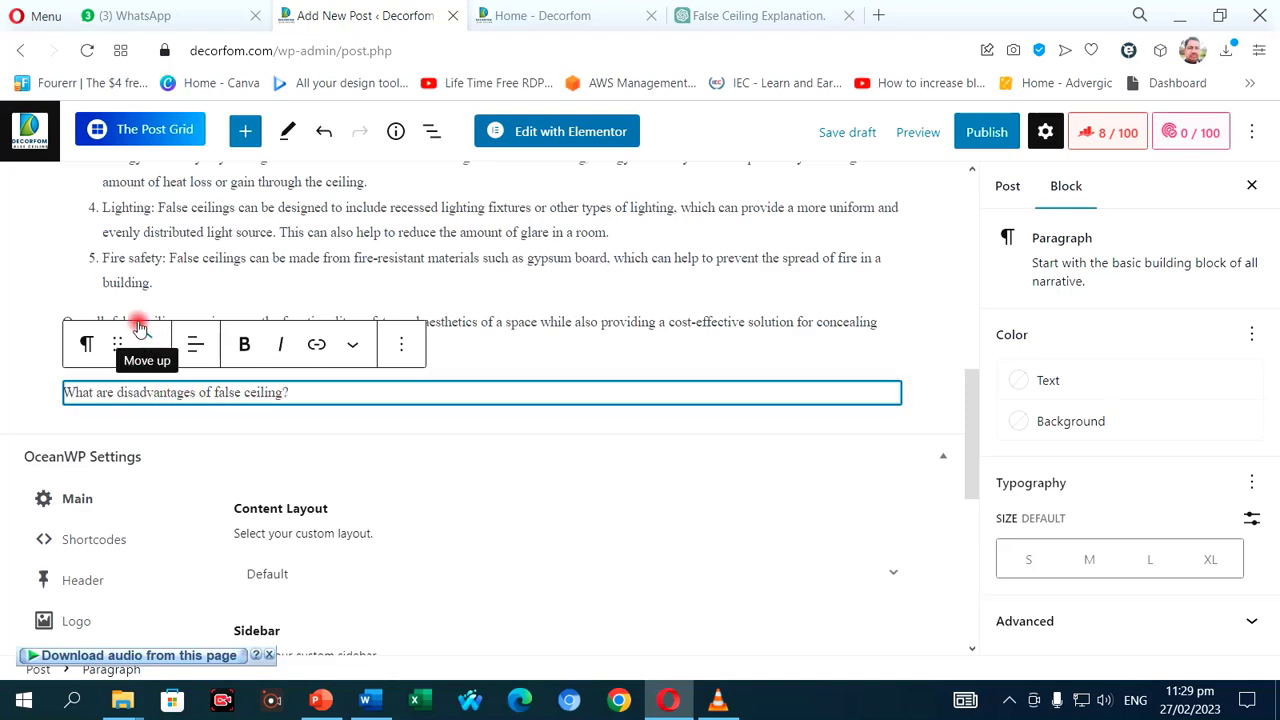
# - Try to turn the "What are disadvantages of false ceiling?" paragraph into a heading by wrapping its text in <H2> tags in the block's HTML
pyautogui.moveTo(110, 344); pyautogui.dragTo(366, 300)
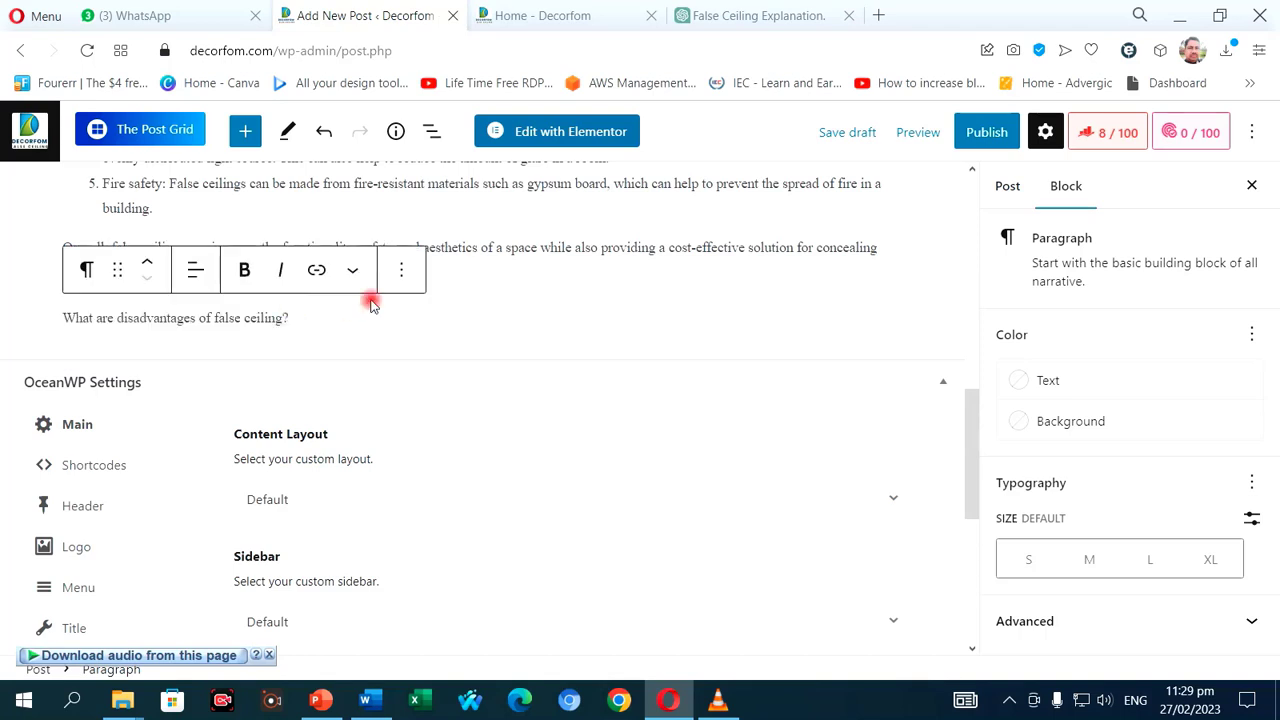
pyautogui.scroll(-2, 480, 278)
pyautogui.scroll(2, 480, 278)
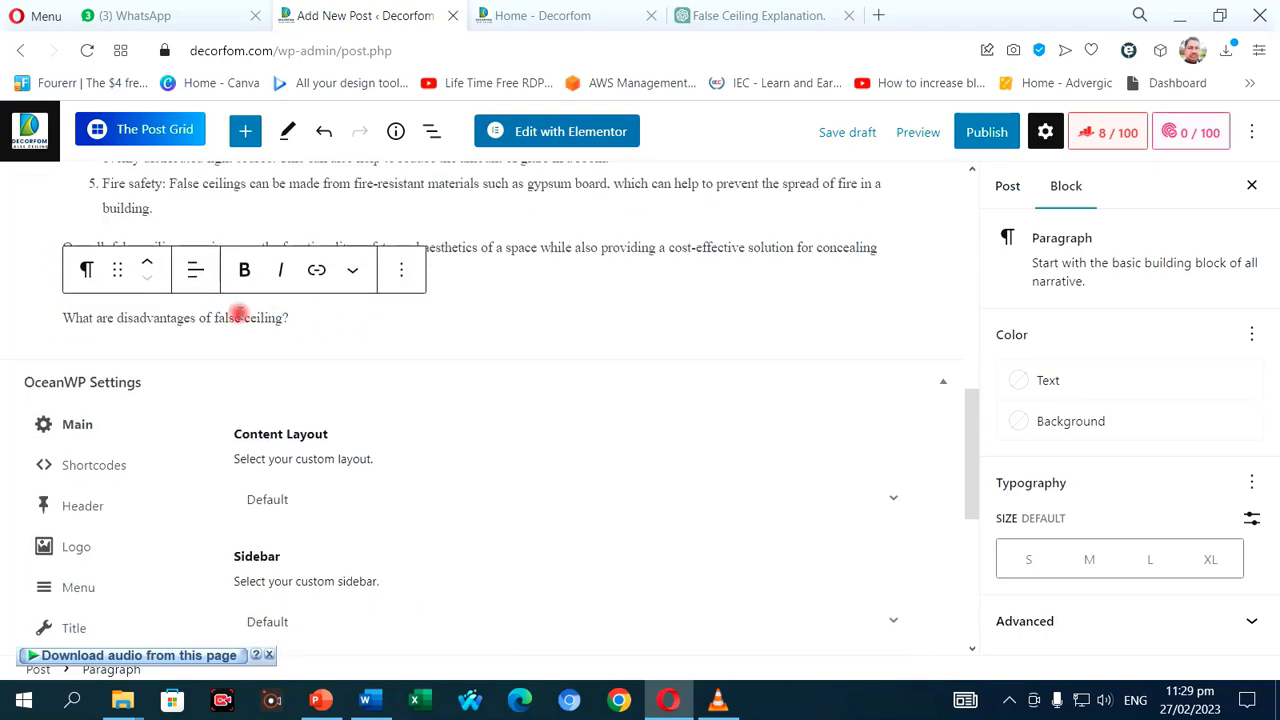
pyautogui.tripleClick(241, 317)
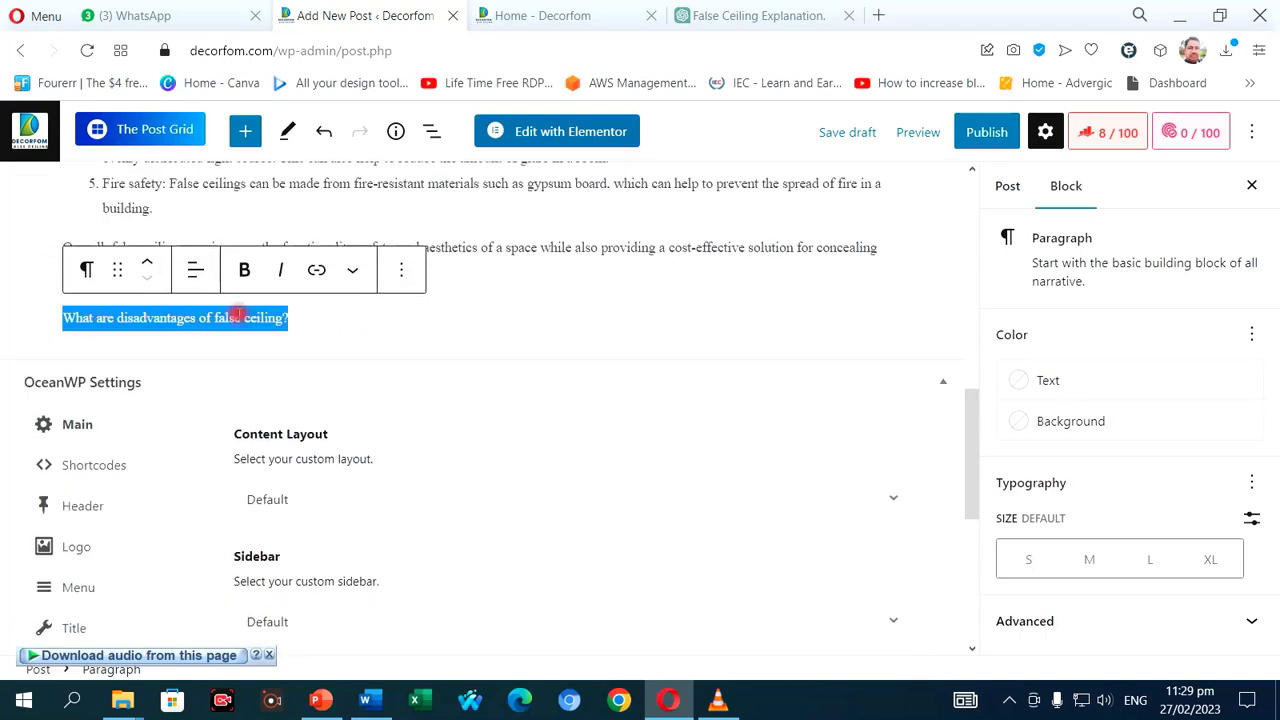
pyautogui.click(397, 275)
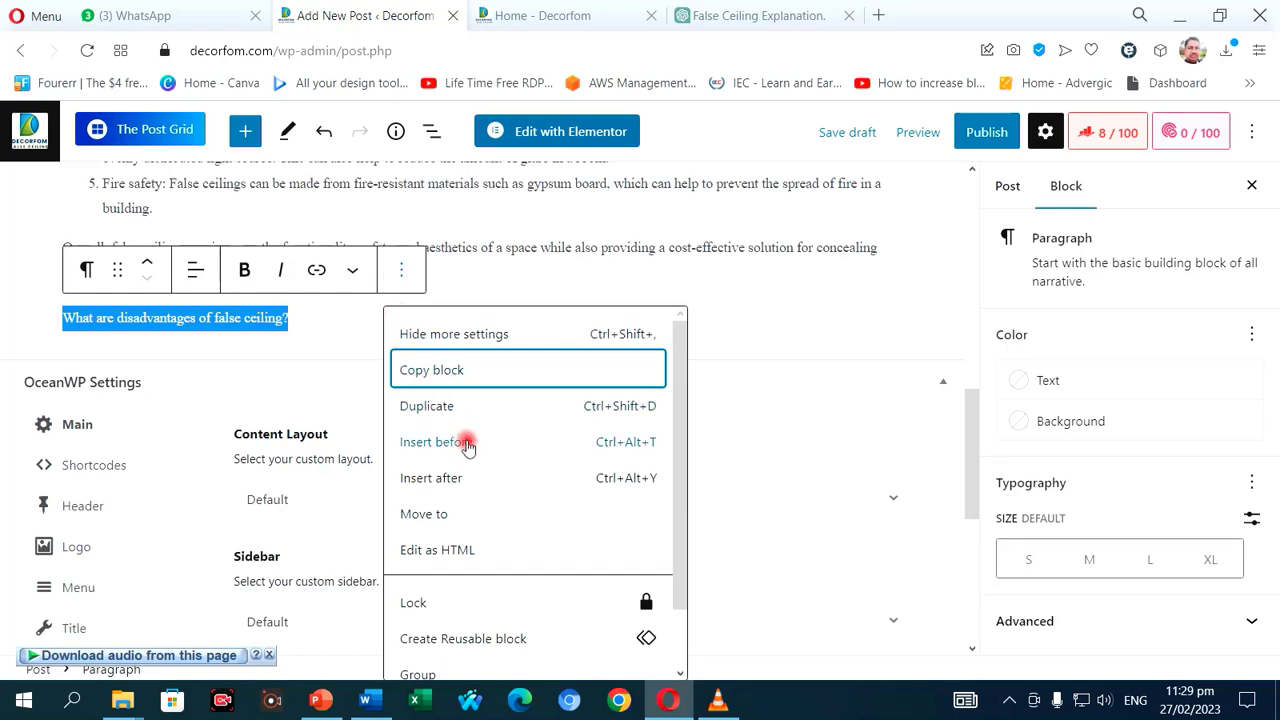
pyautogui.click(456, 558)
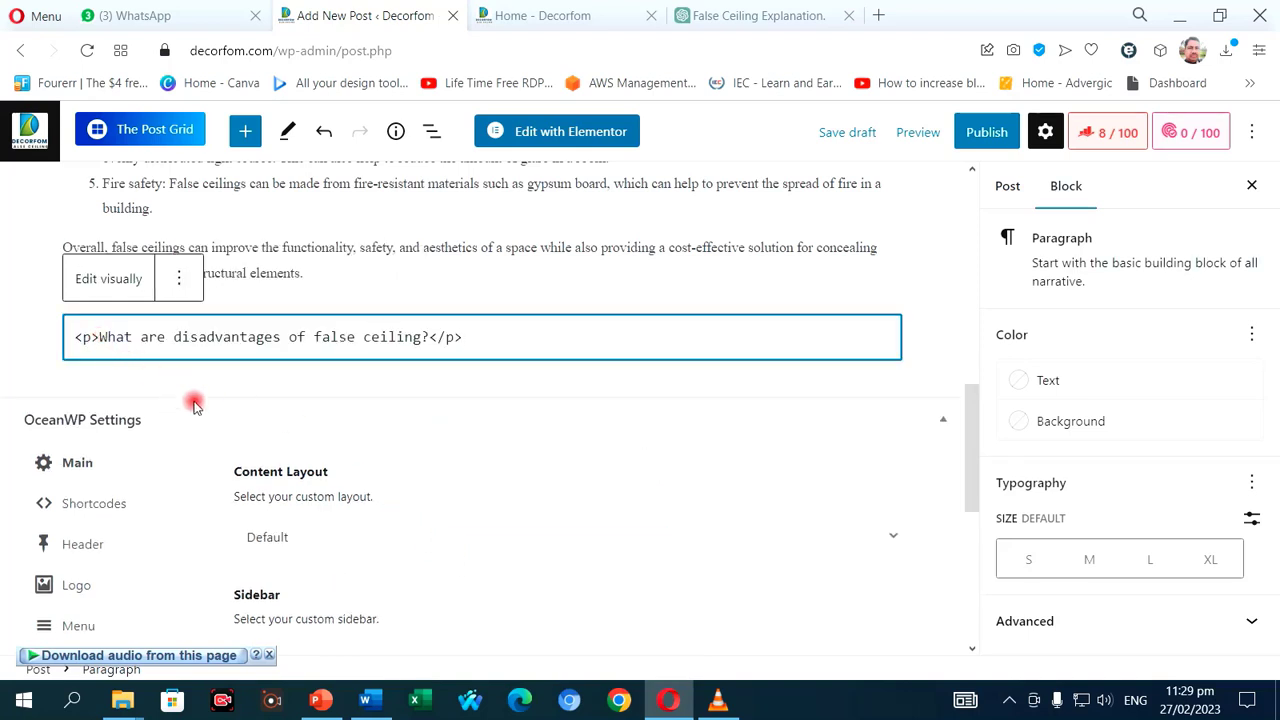
pyautogui.write('<')
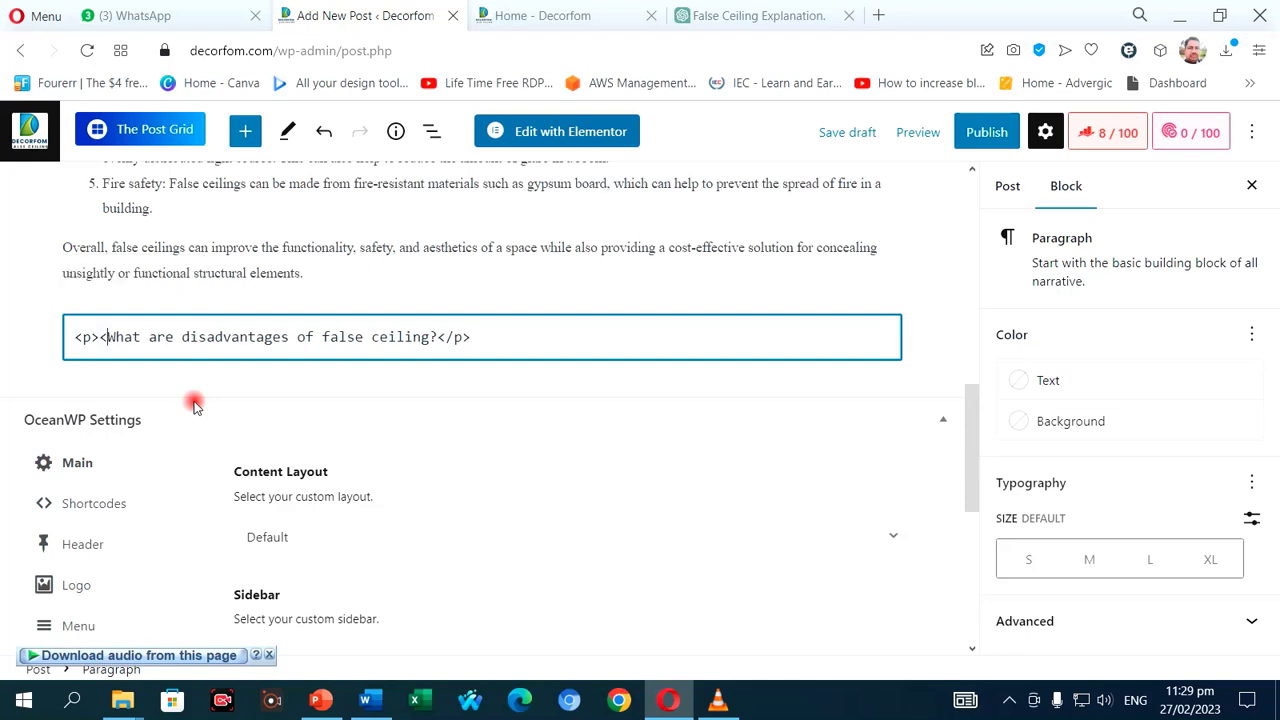
pyautogui.write('H2')
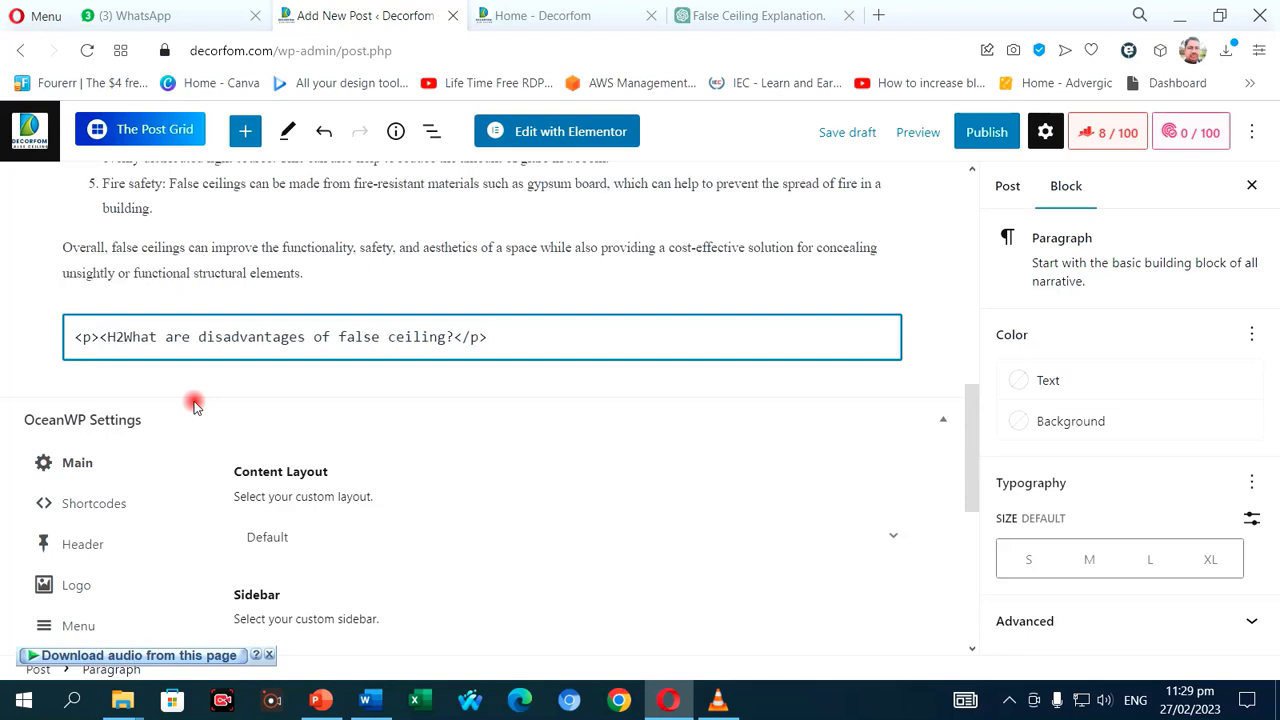
pyautogui.write('>')
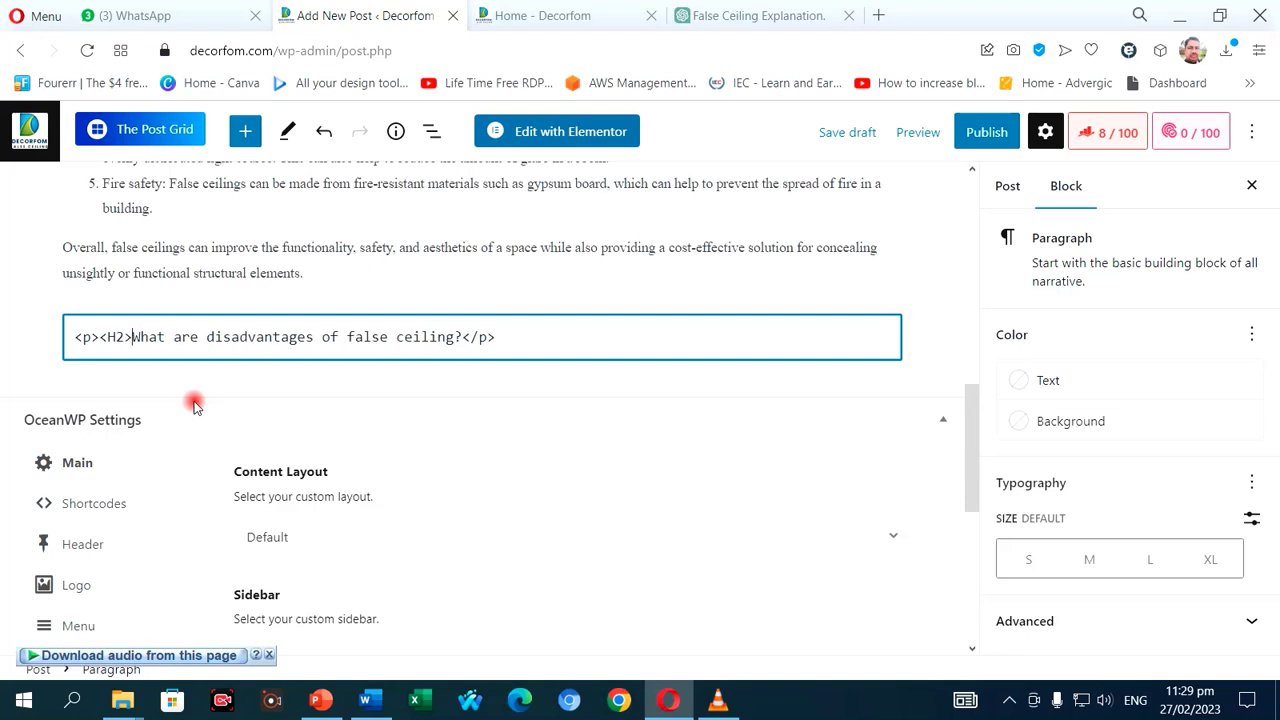
pyautogui.click(462, 337)
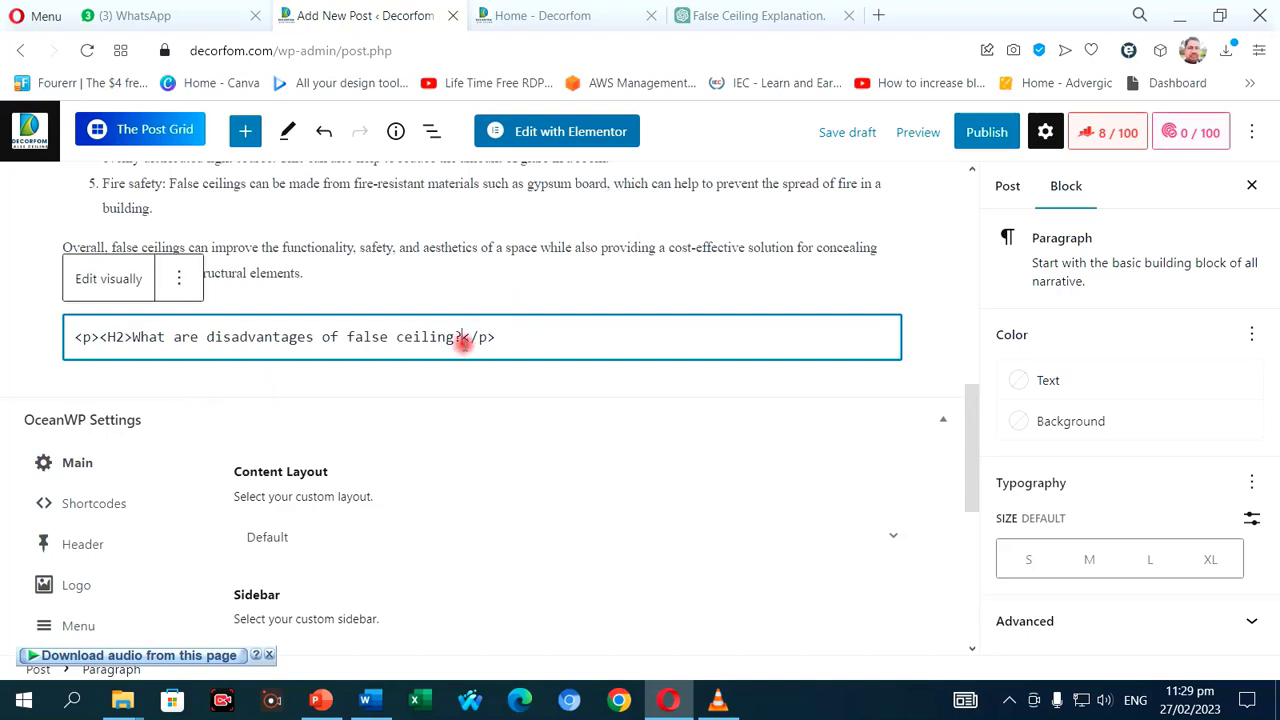
pyautogui.write('<')
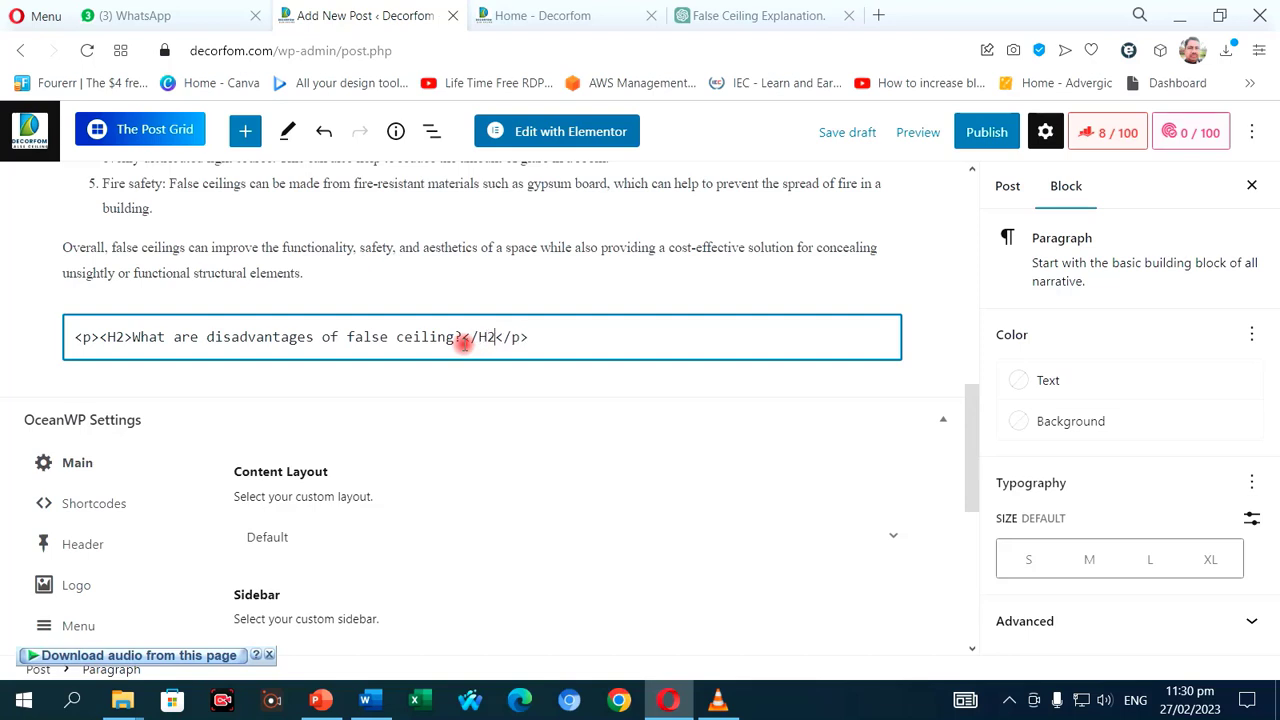
pyautogui.write('/H2>')
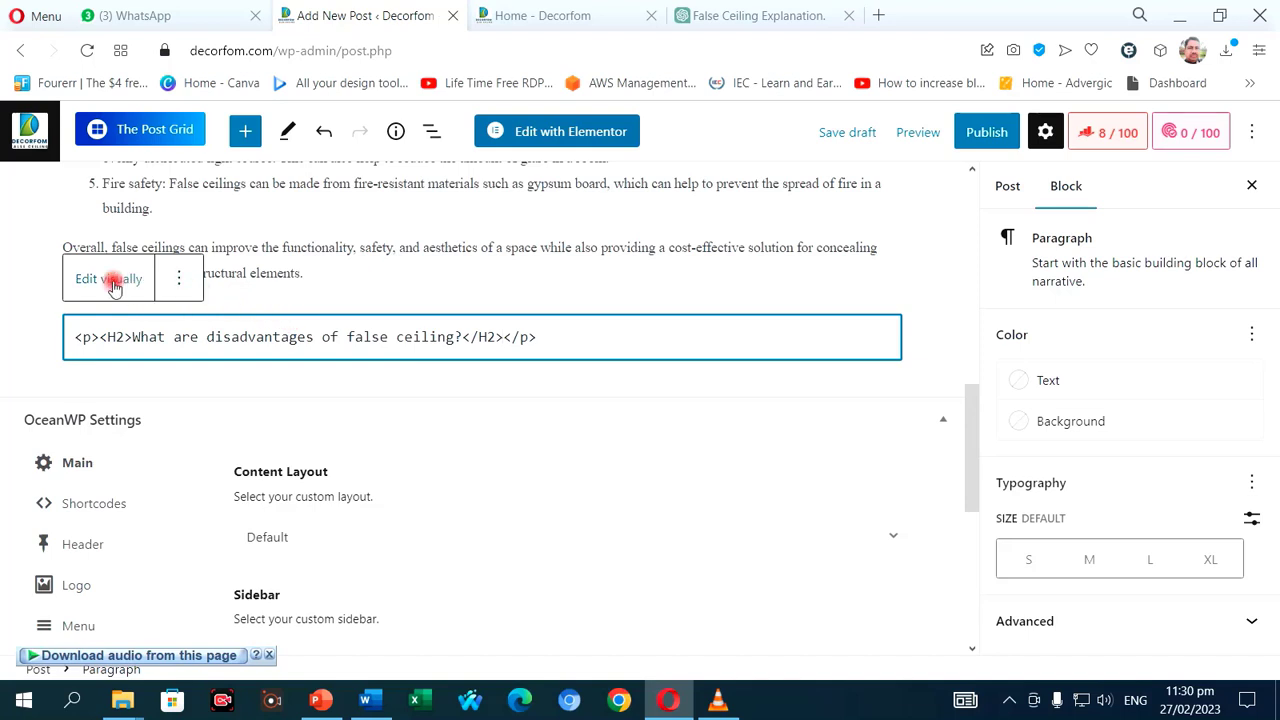
pyautogui.click(113, 282)
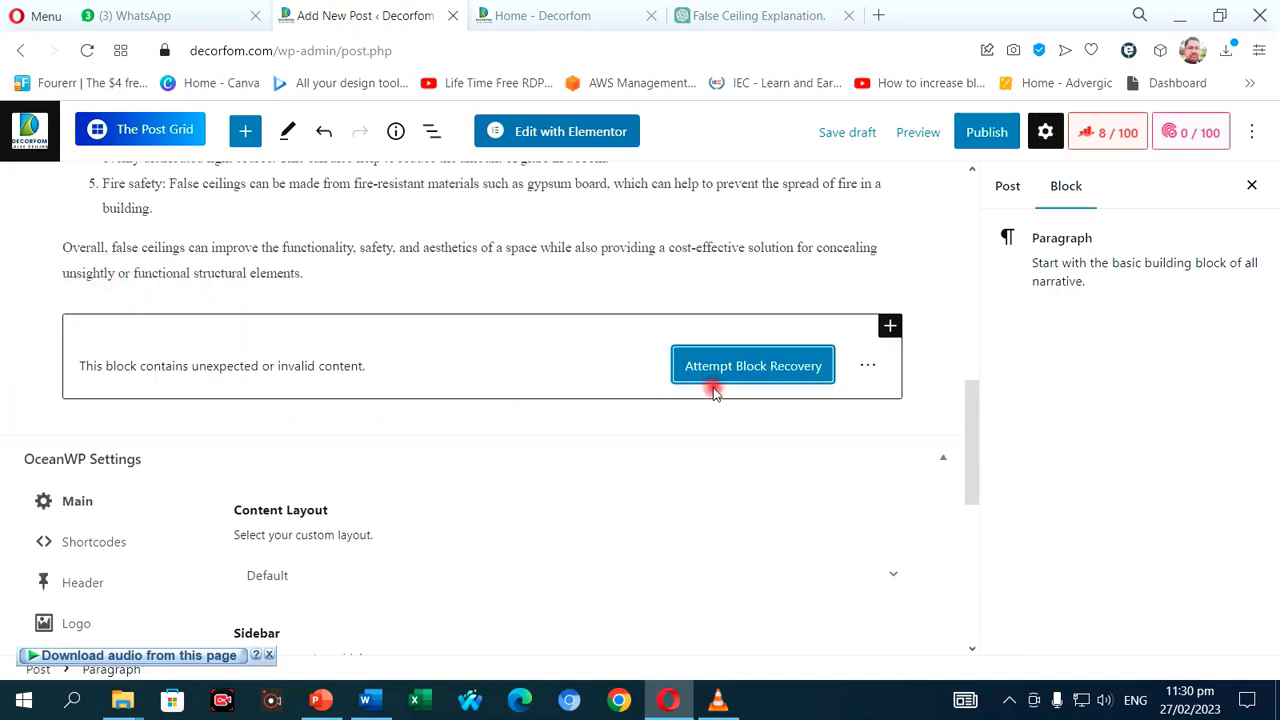
# - Publish the False Ceiling post with immediate, public visibility
pyautogui.click(986, 133)
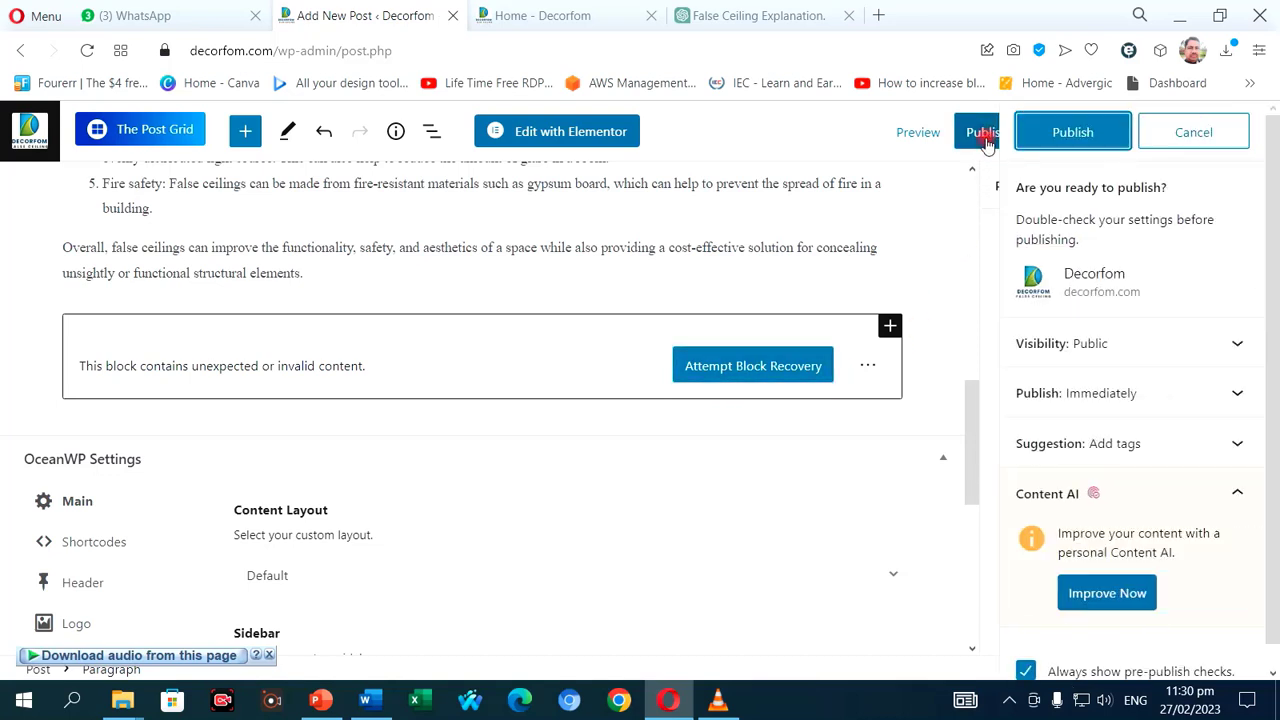
pyautogui.click(1065, 132)
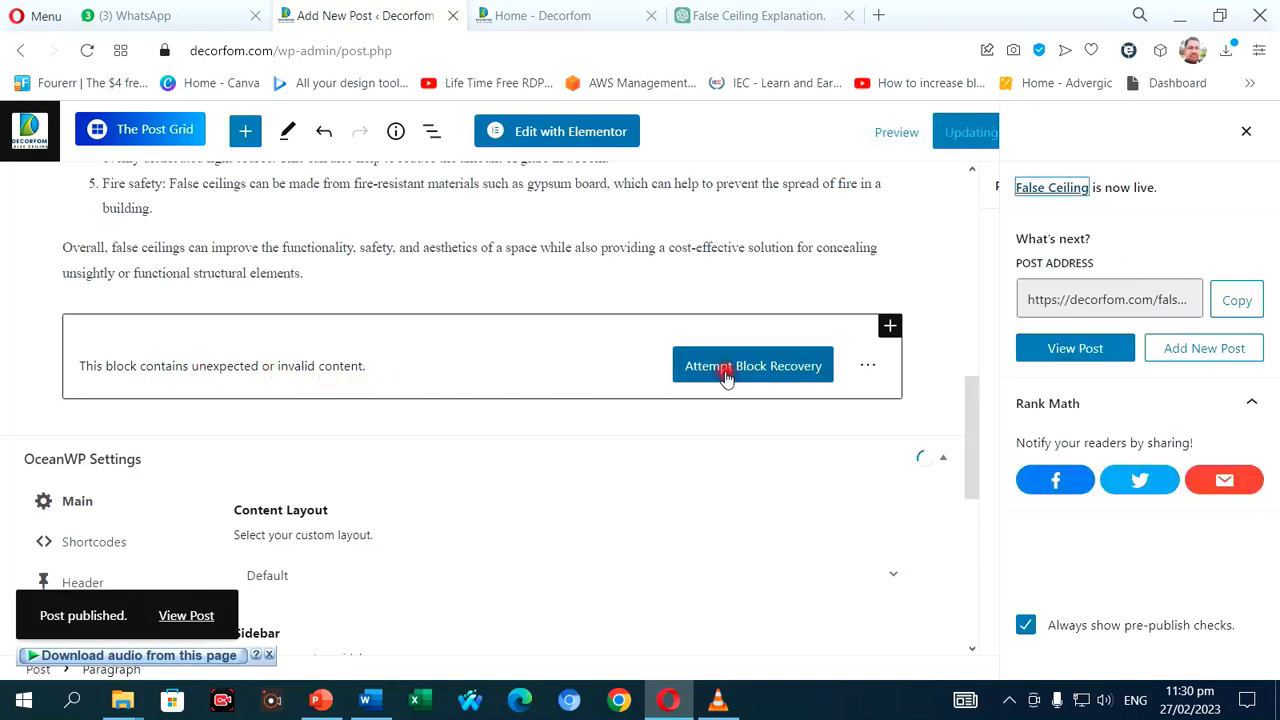
# - Recover the invalid block at the end of the post and clear it to an empty paragraph
pyautogui.click(670, 418)
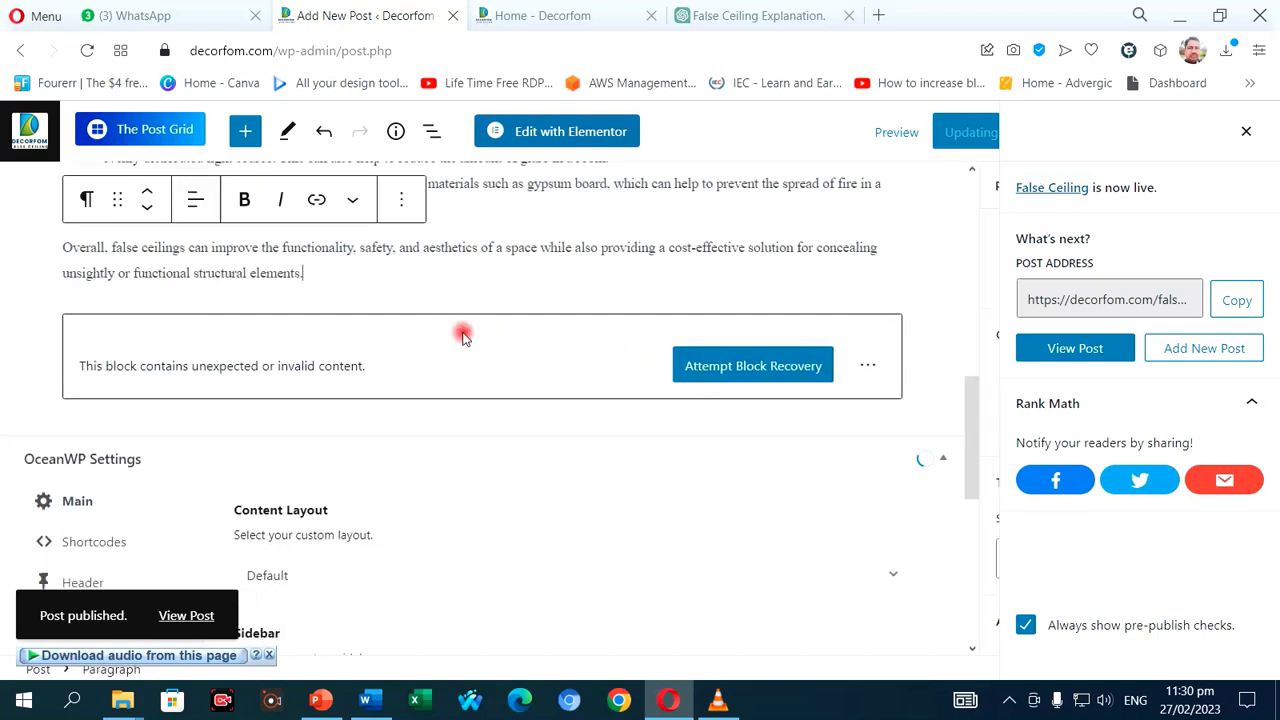
pyautogui.click(615, 391)
pyautogui.click(748, 378)
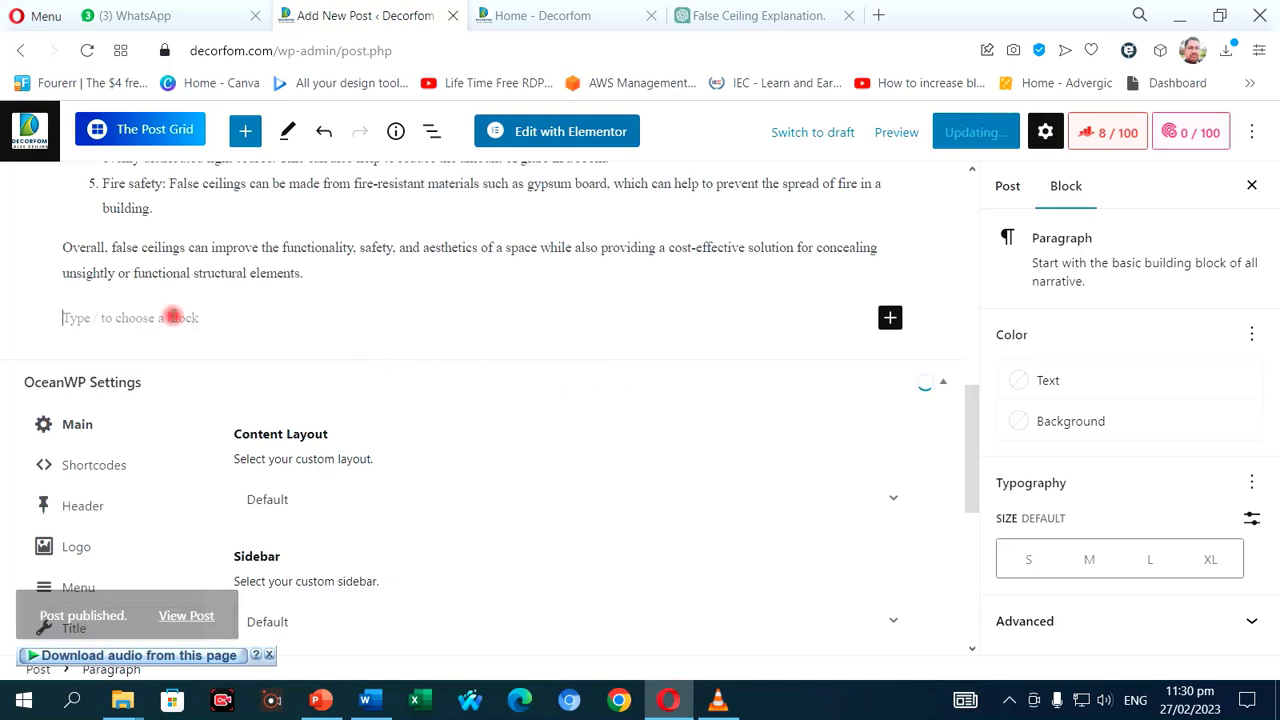
# - Insert an H2 heading reading "What are disadvantages of False Ceiling?" at the end of the post, followed by an empty paragraph
pyautogui.click(889, 318)
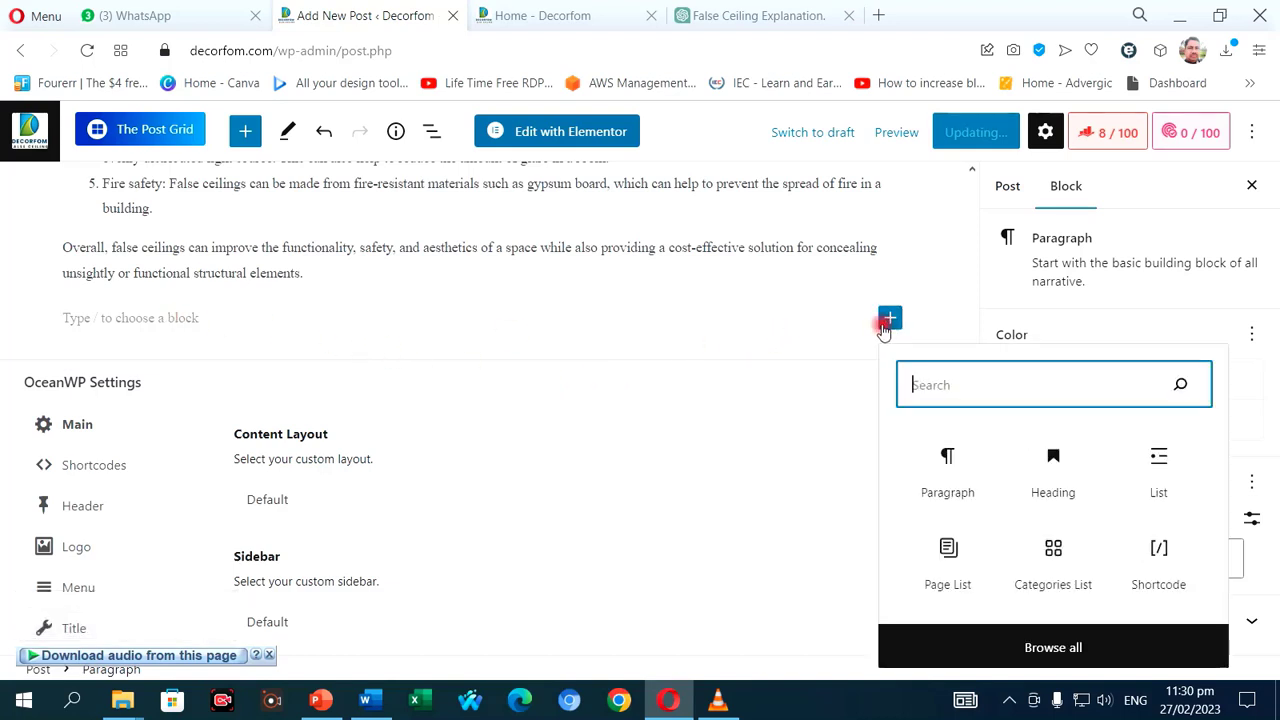
pyautogui.click(1049, 480)
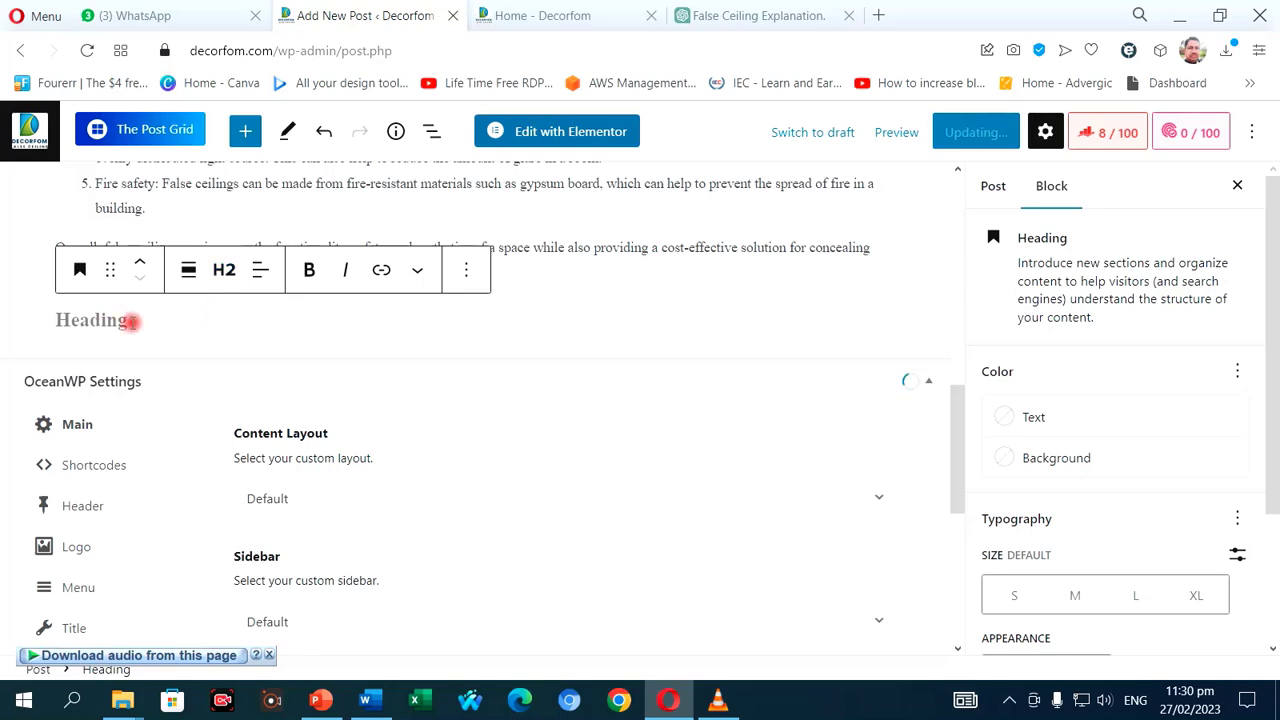
pyautogui.click(718, 17)
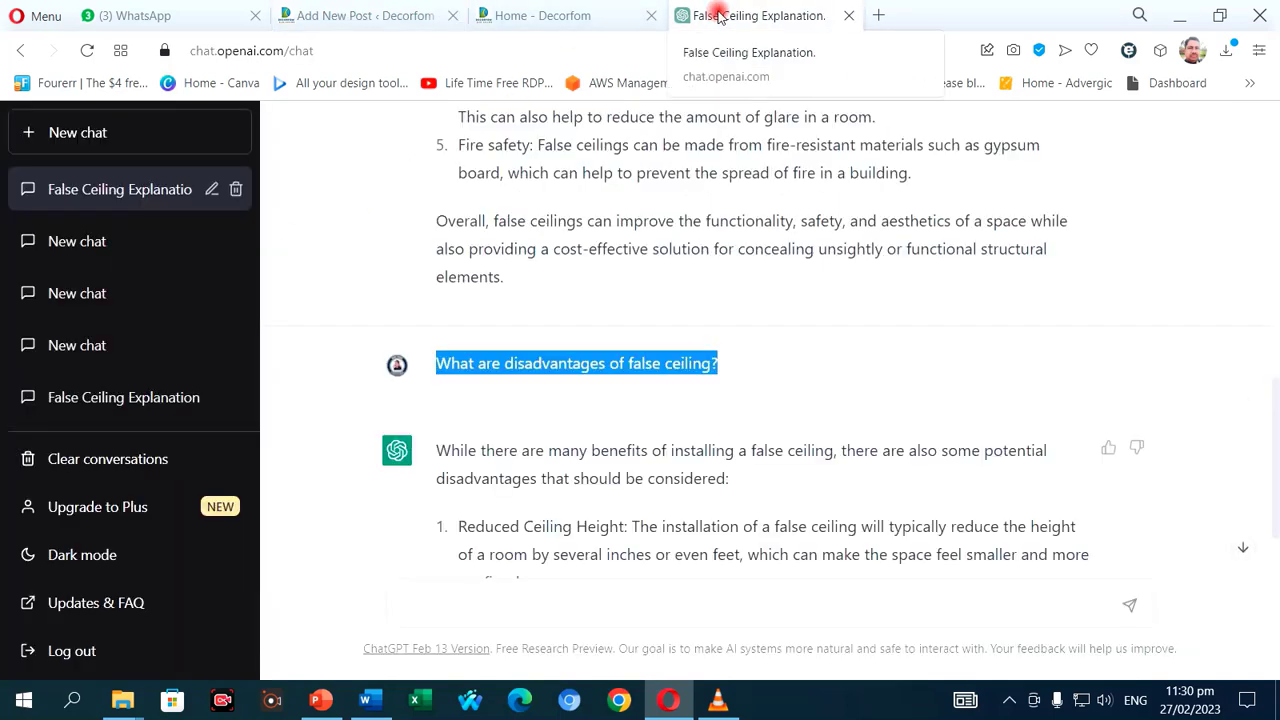
pyautogui.click(492, 18)
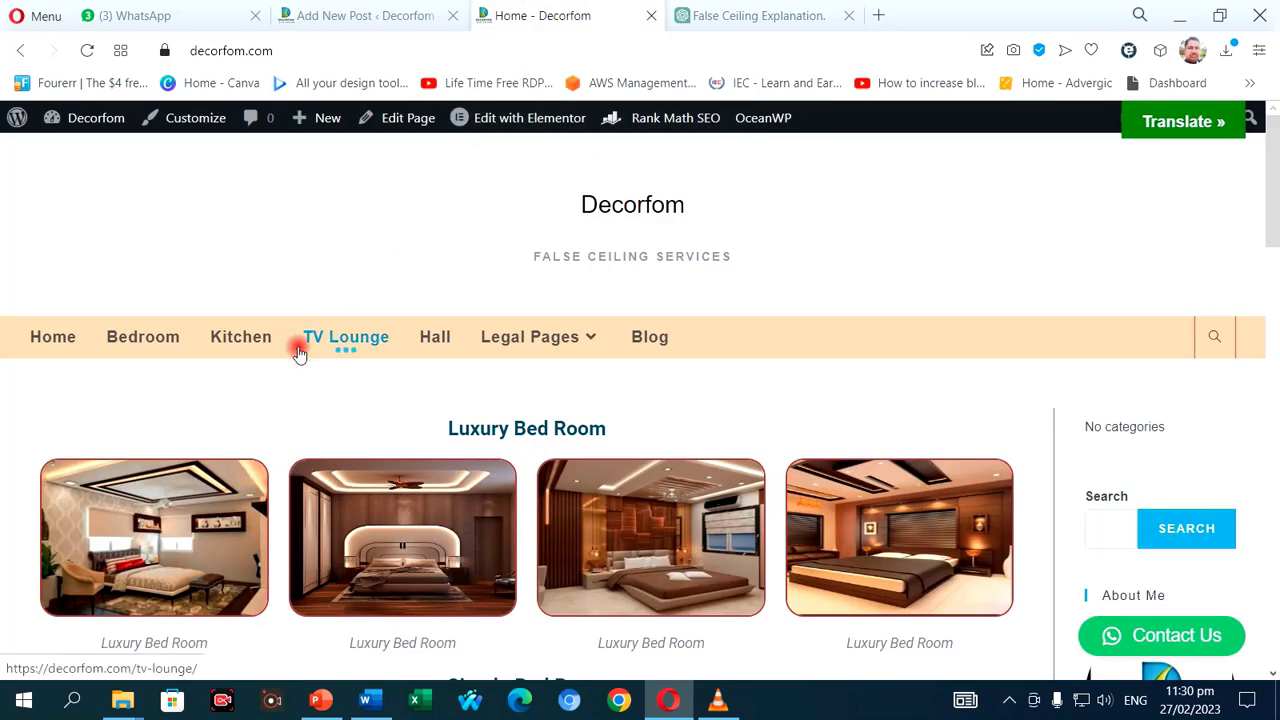
pyautogui.click(331, 20)
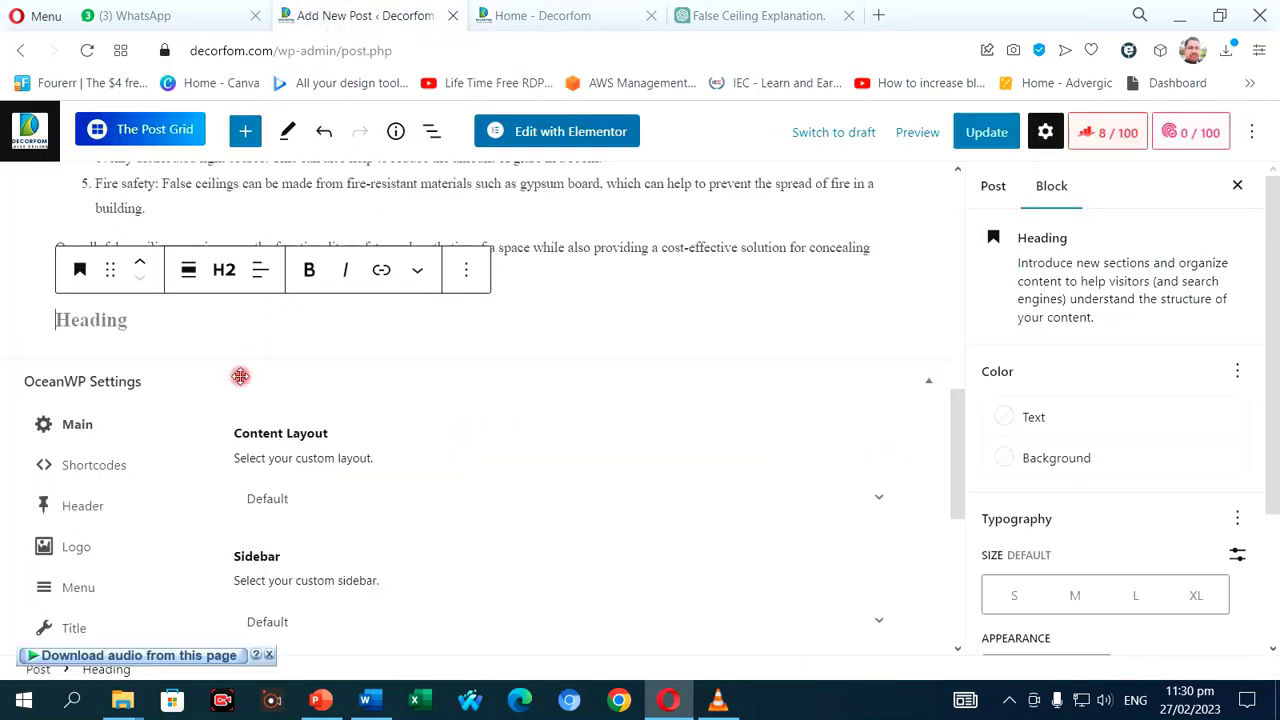
pyautogui.write('What are disadva')
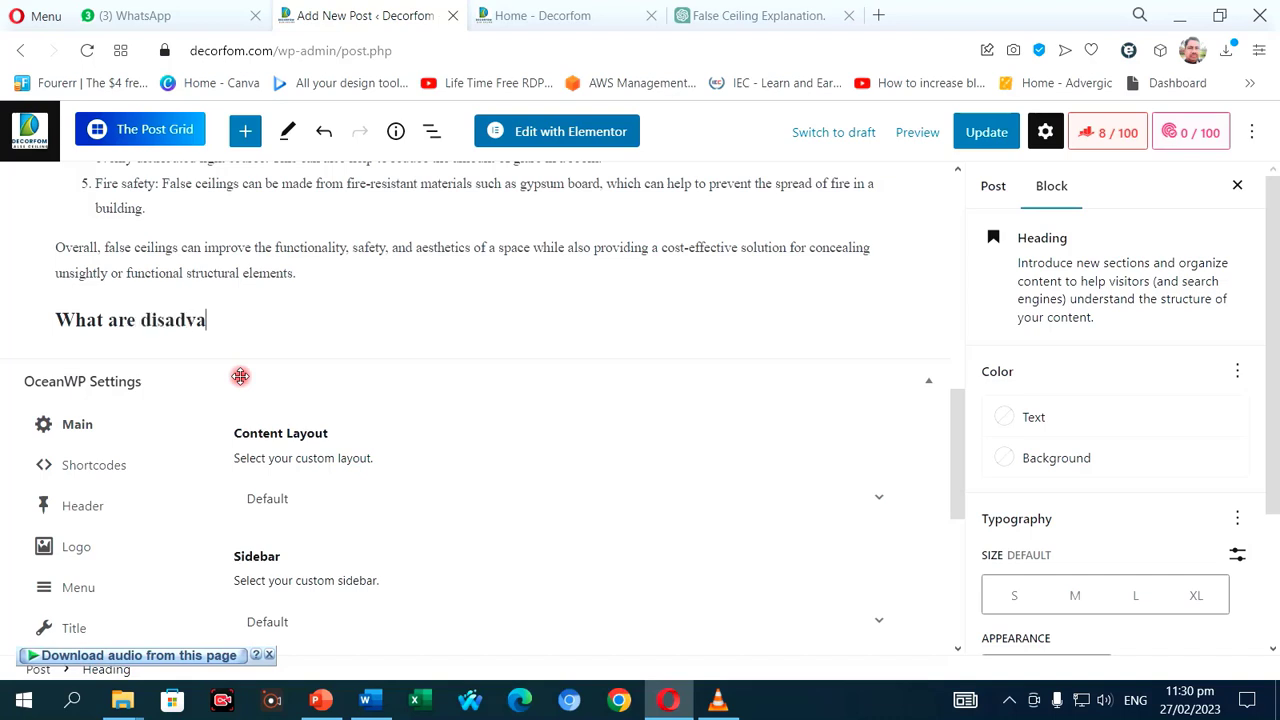
pyautogui.write('ntages of False Ceiling?')
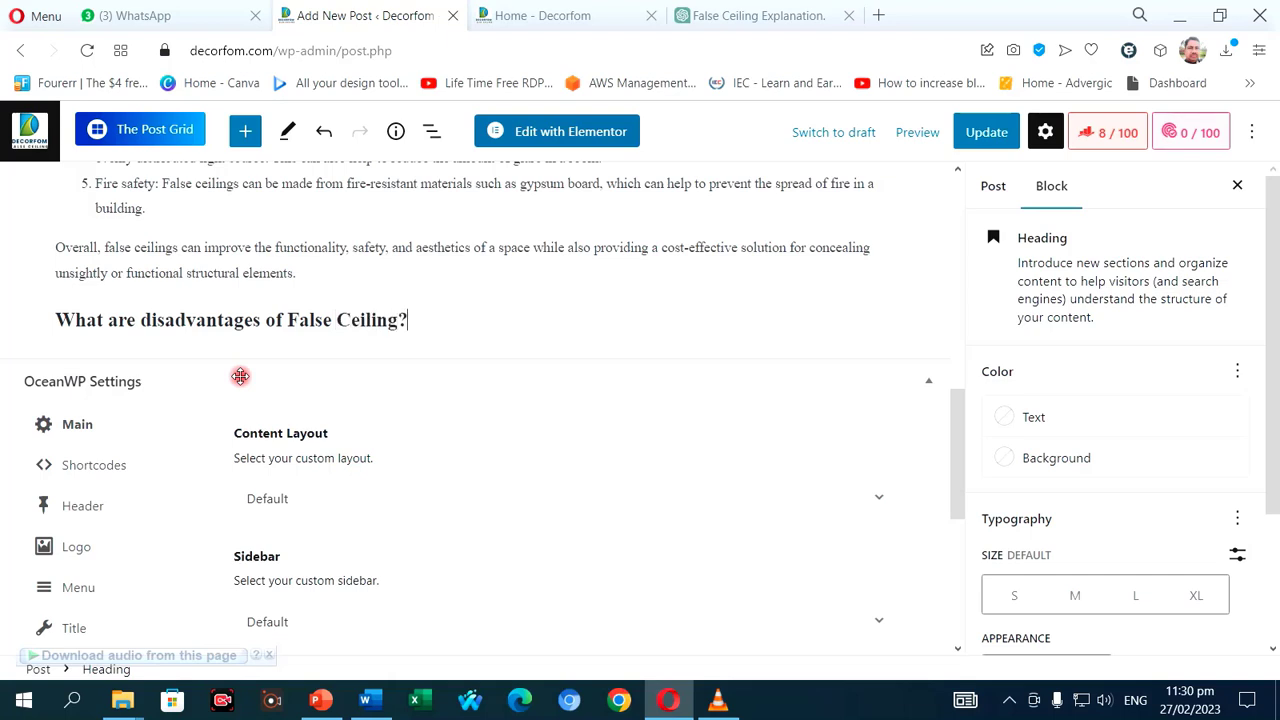
pyautogui.press('Return')
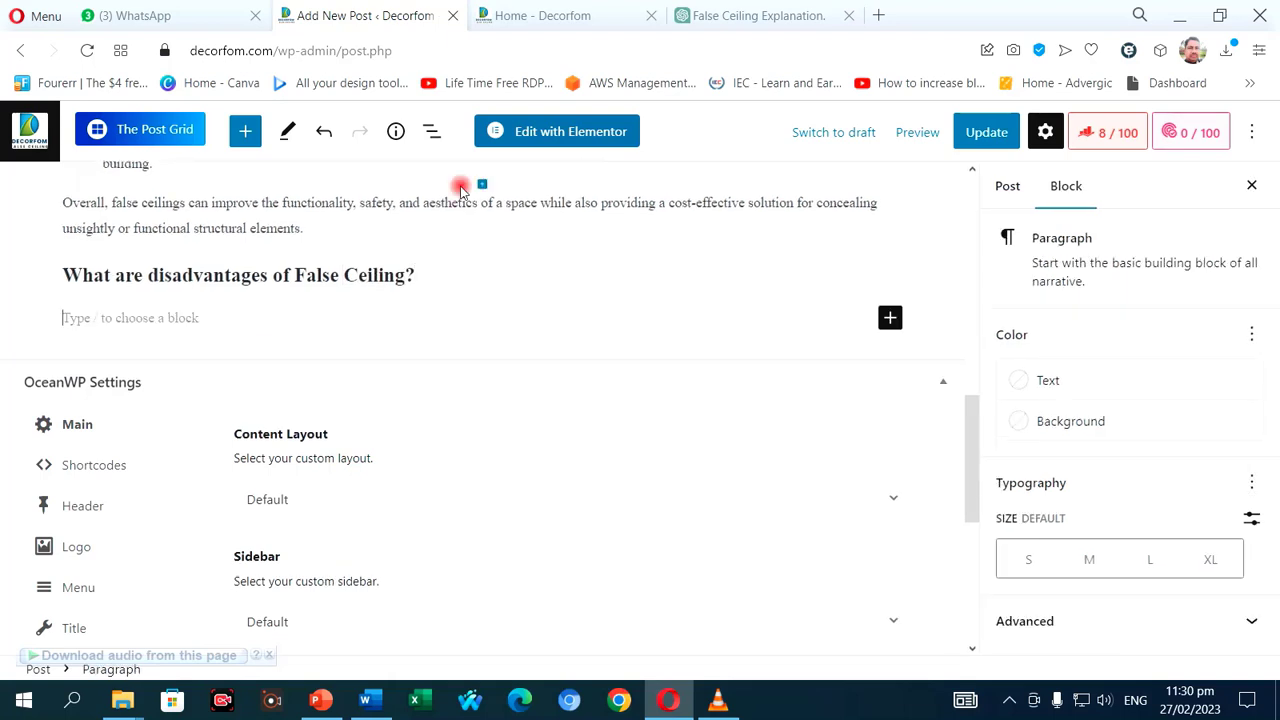
# - Switch to the ChatGPT conversation and copy its full answer on the disadvantages of false ceiling
pyautogui.click(714, 15)
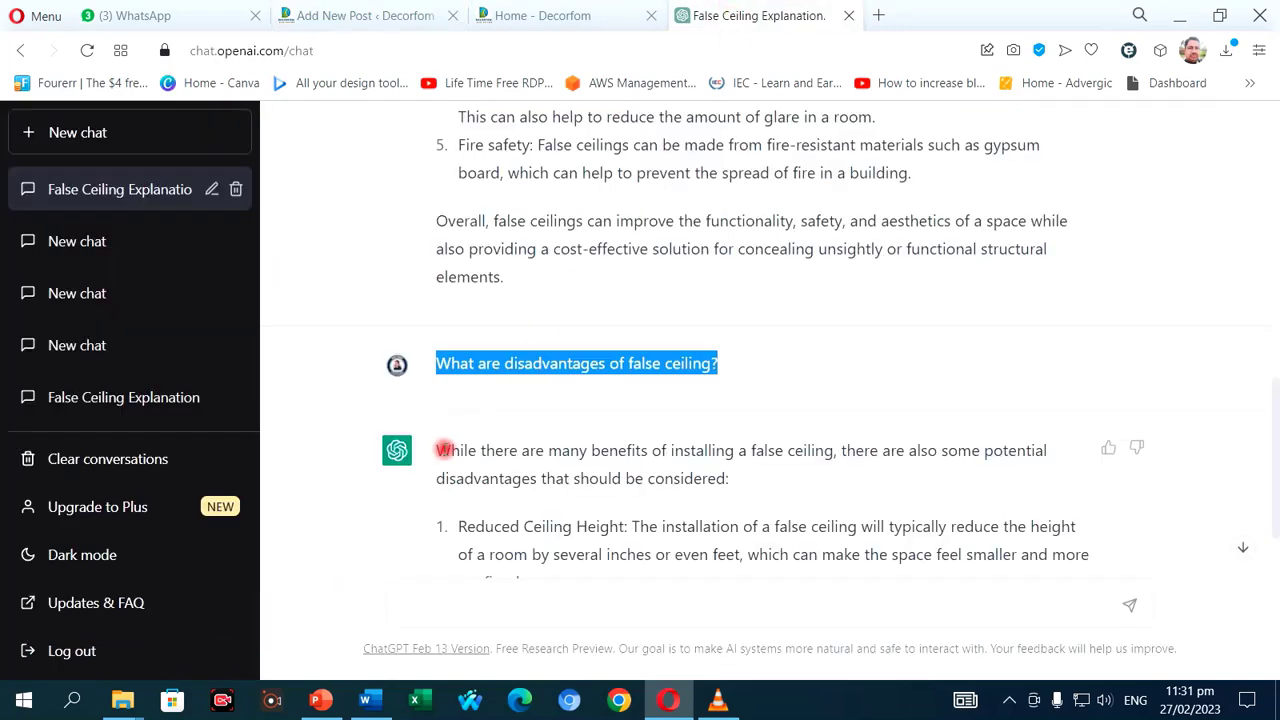
pyautogui.moveTo(440, 450); pyautogui.dragTo(762, 569)
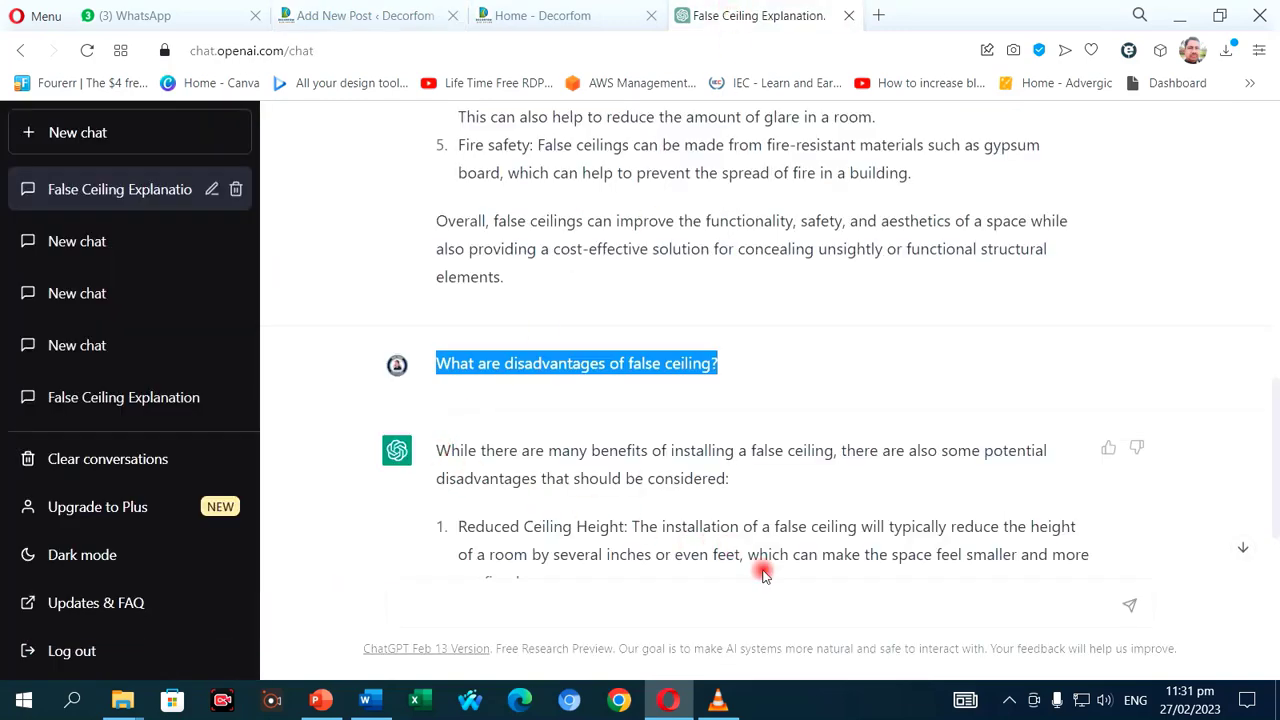
pyautogui.click(587, 485)
pyautogui.moveTo(437, 450); pyautogui.dragTo(1017, 451)
pyautogui.scroll(-5, 749, 454)
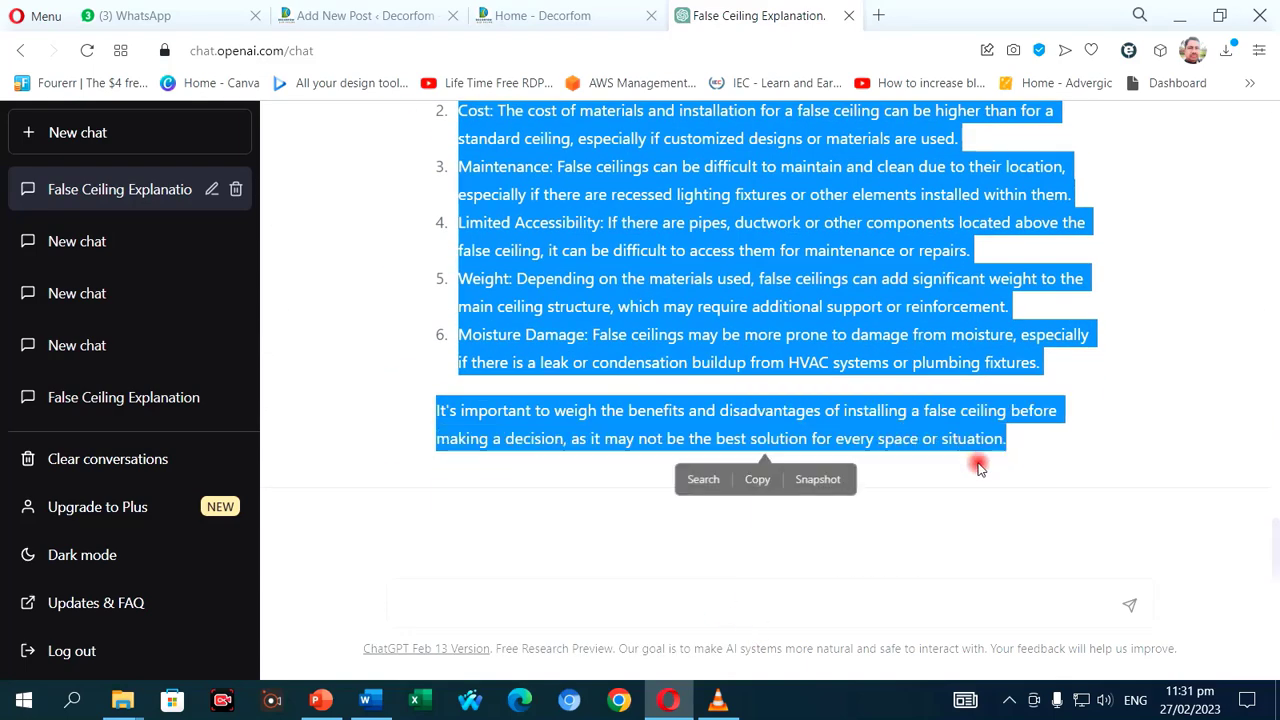
pyautogui.hotkey('ctrl', 'c')
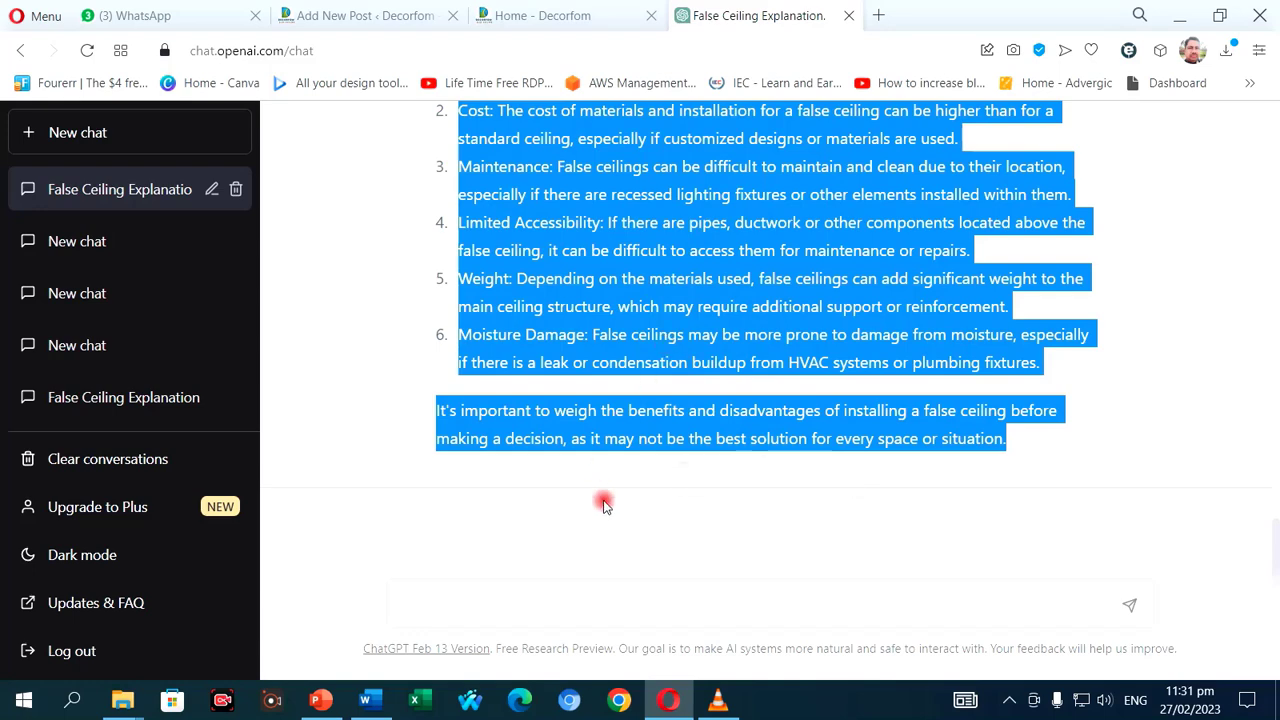
# - Paste the copied answer below the disadvantages heading in the WordPress post and add an empty paragraph after it
pyautogui.click(380, 15)
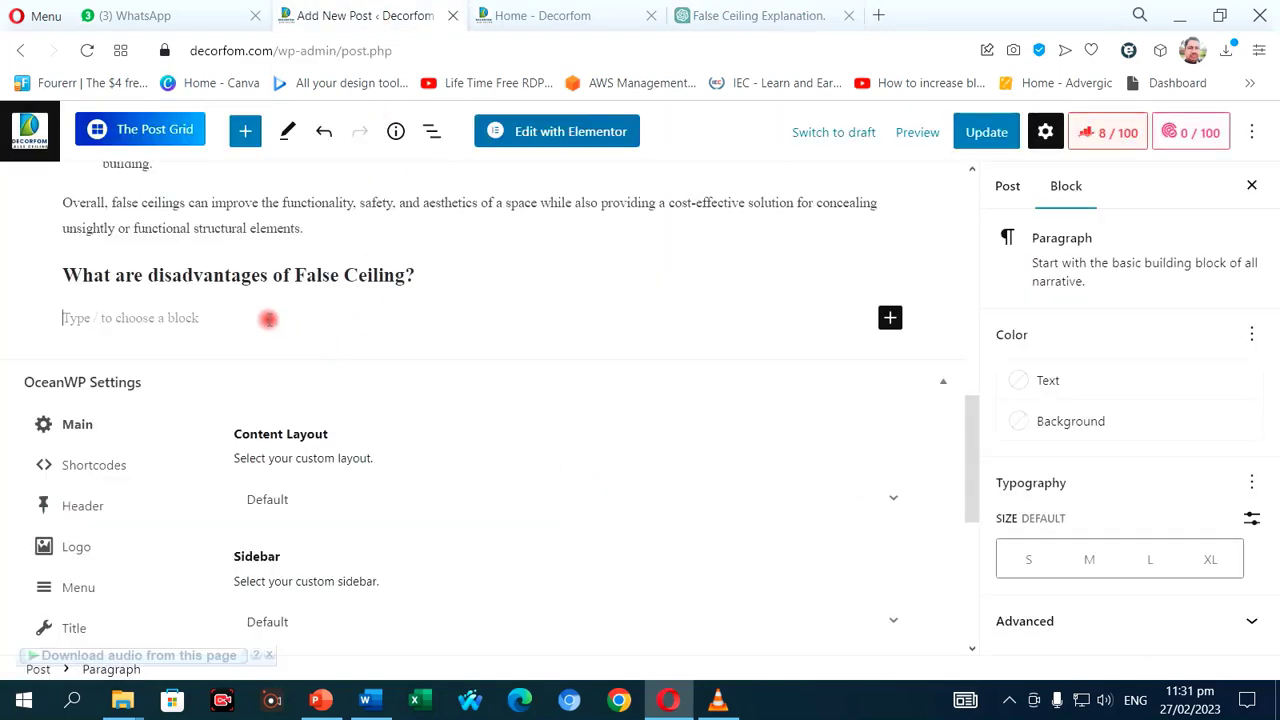
pyautogui.hotkey('ctrl', 'v')
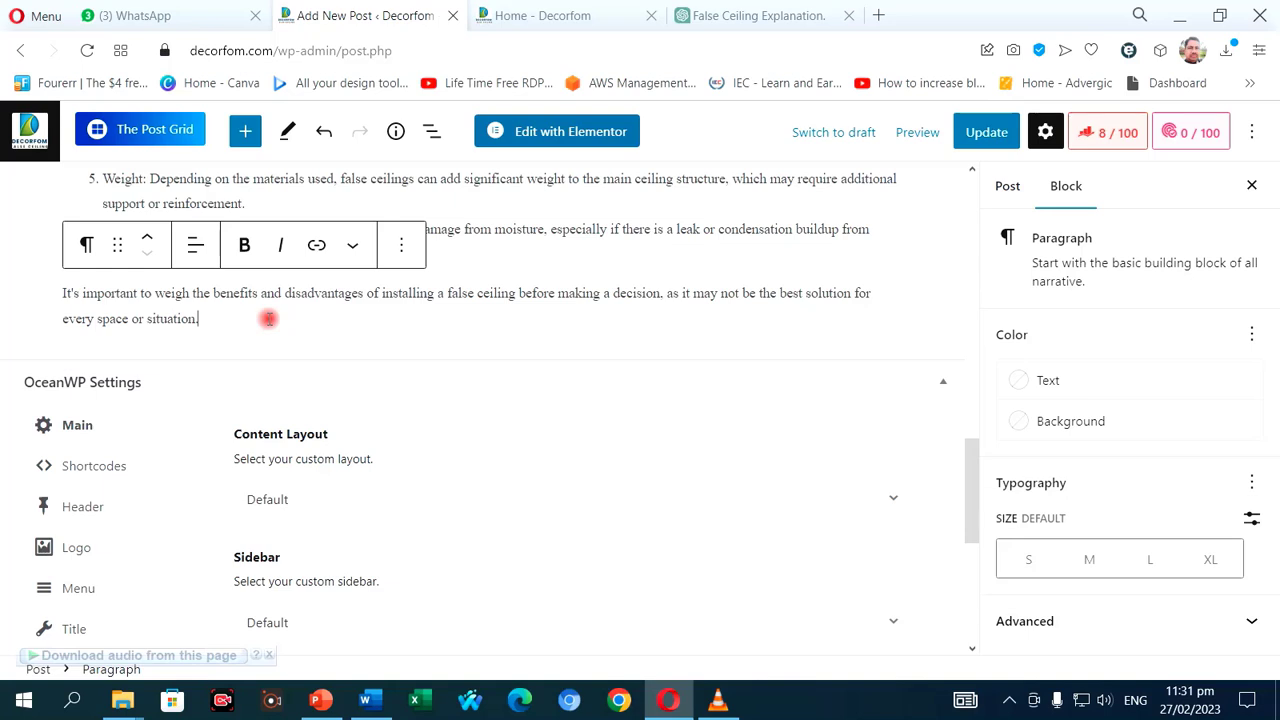
pyautogui.press('Return')
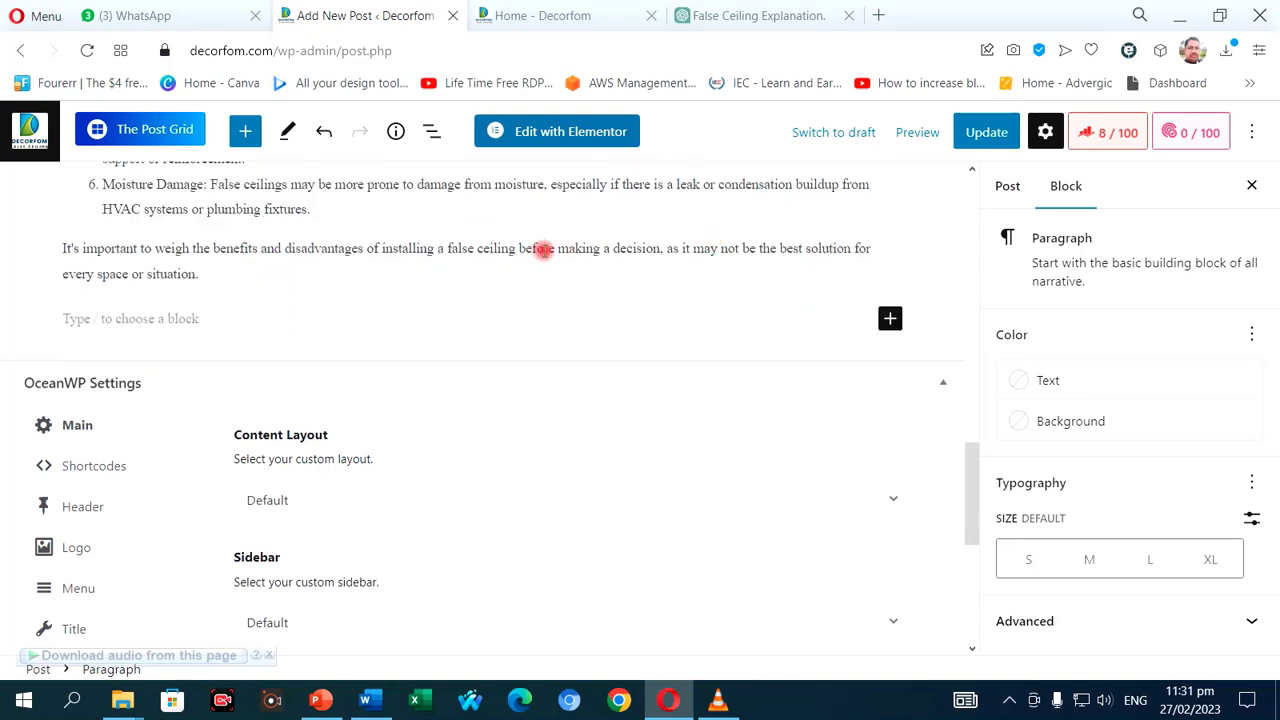
# - Ask ChatGPT "give me Recommendations about false ceiling" in the same conversation
pyautogui.click(770, 15)
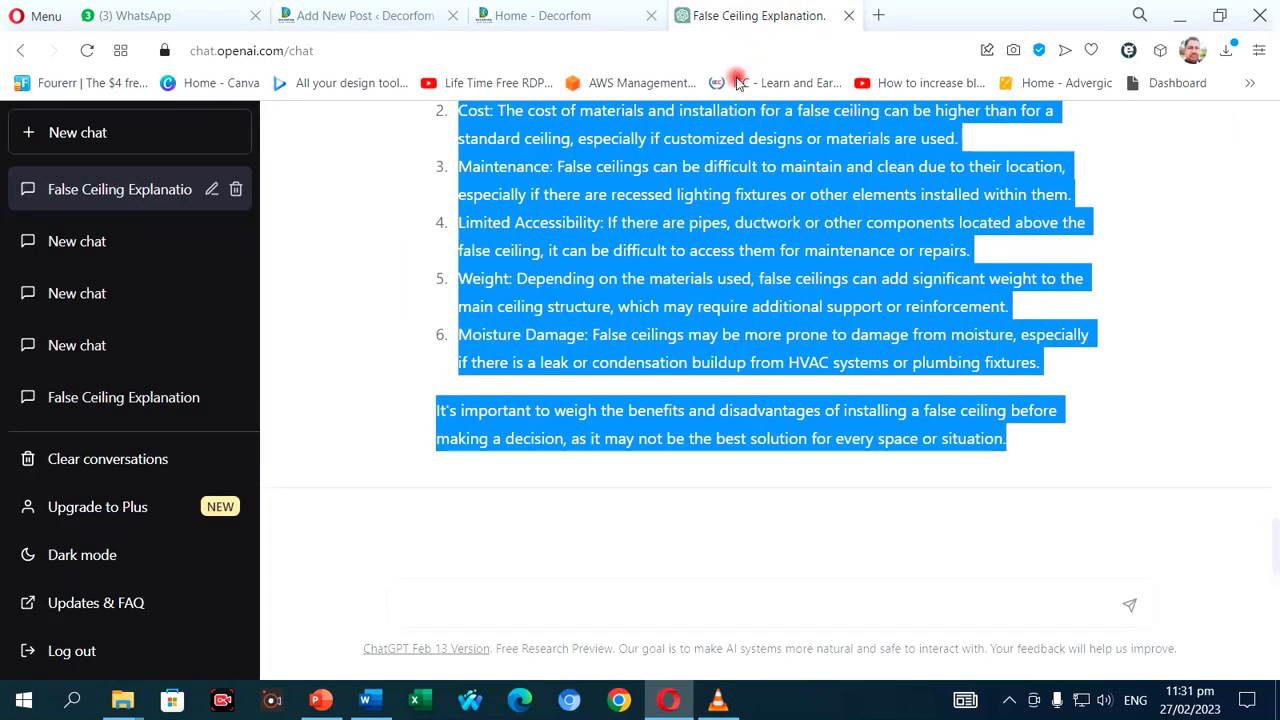
pyautogui.click(630, 601)
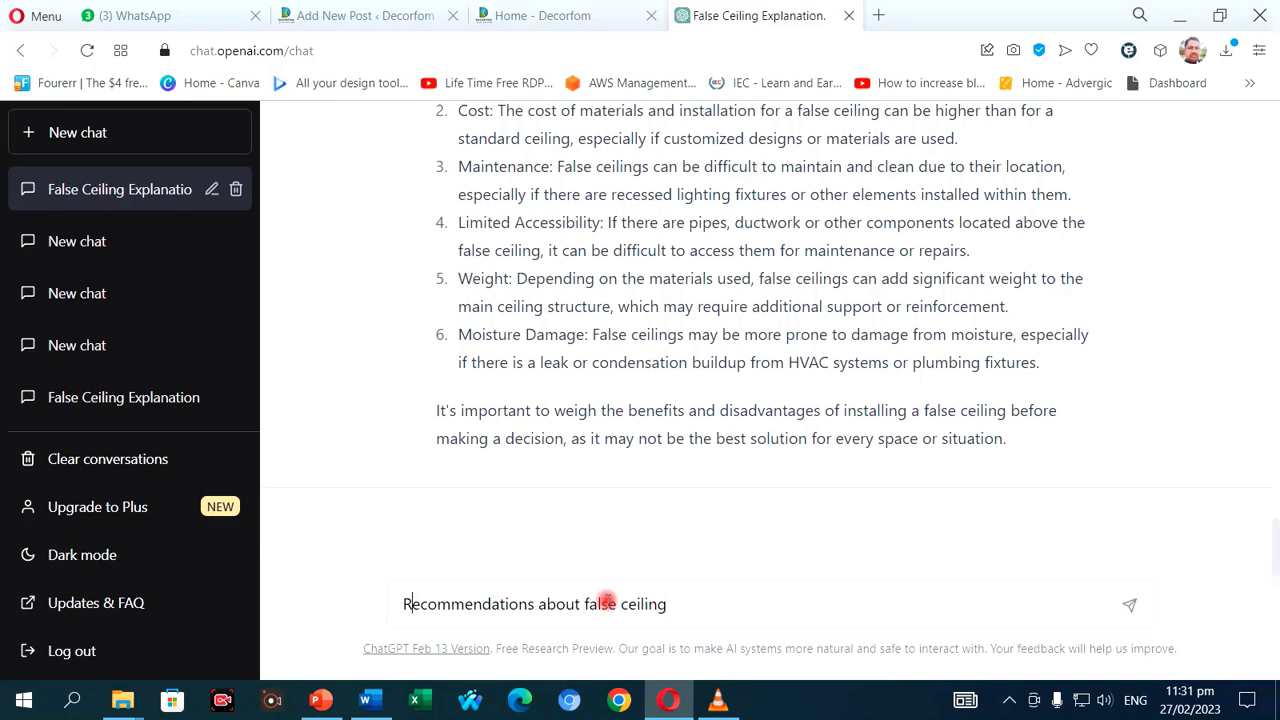
pyautogui.write('give ')
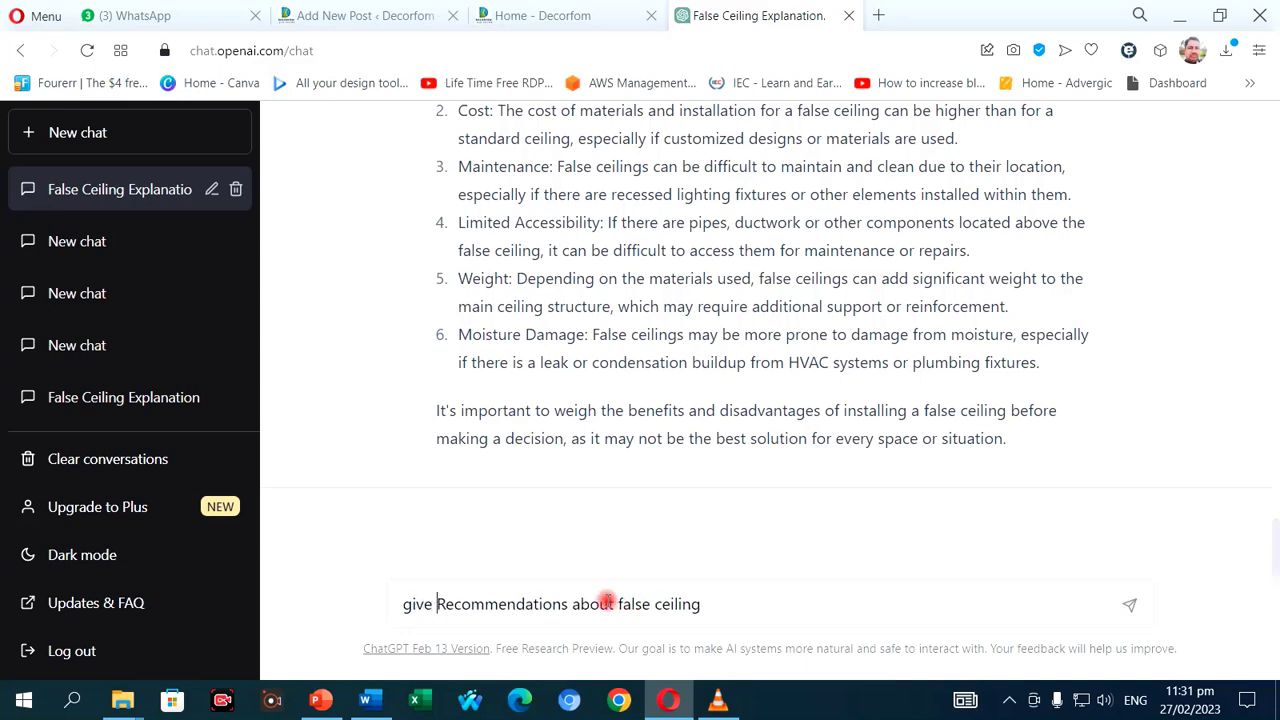
pyautogui.write('me')
pyautogui.press('Return')
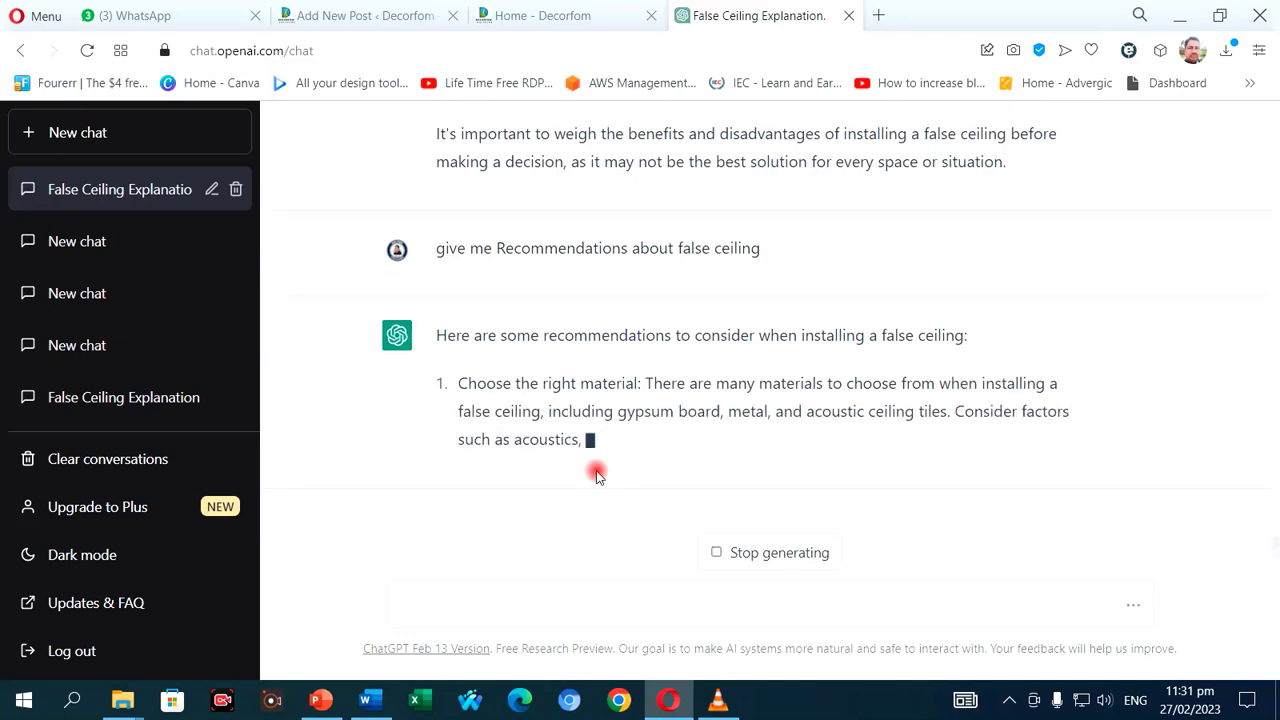
# - Switch to the WordPress post and insert an H2 heading reading "Recommendations about False Ceiling:" at its end, followed by an empty paragraph
pyautogui.click(425, 16)
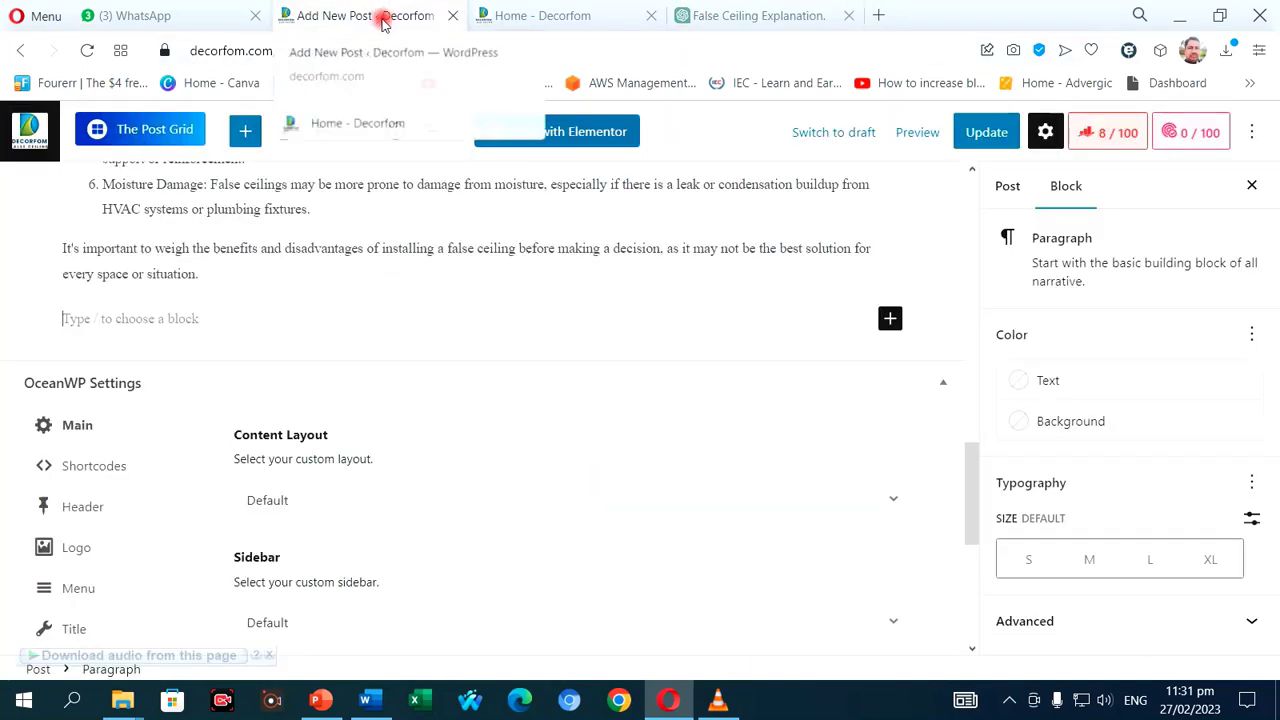
pyautogui.click(891, 322)
pyautogui.click(1050, 485)
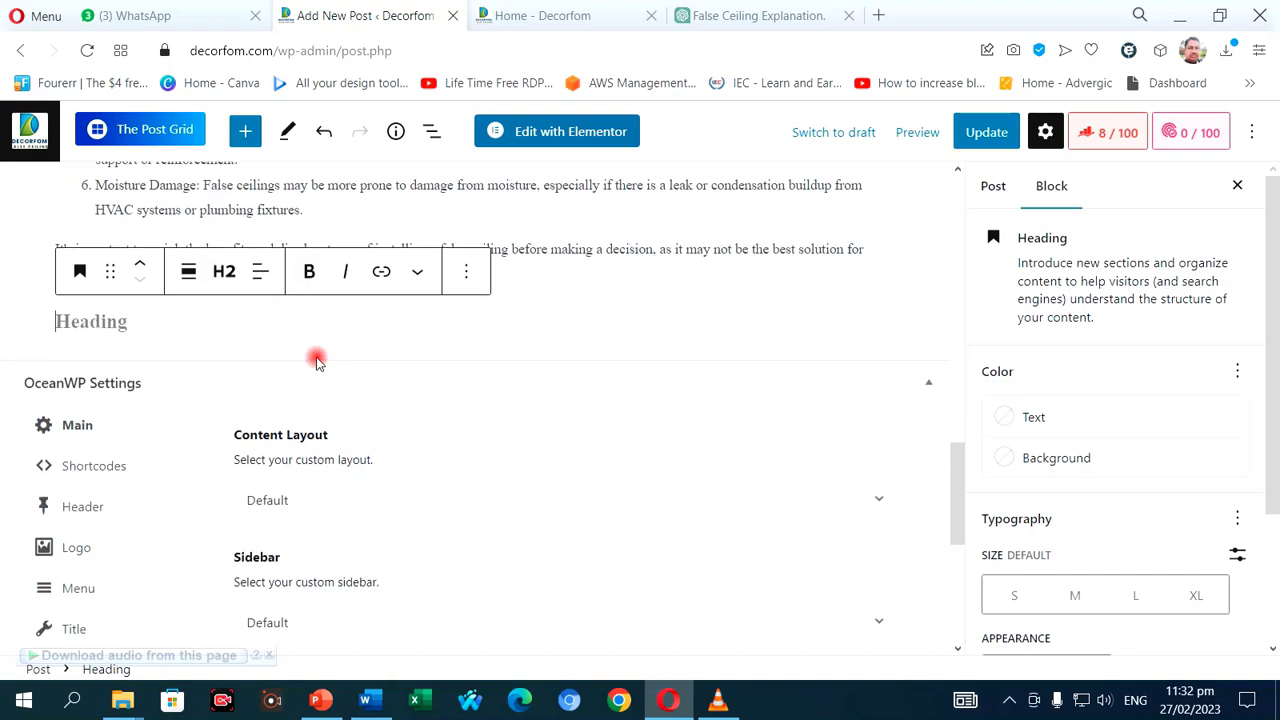
pyautogui.write('Re')
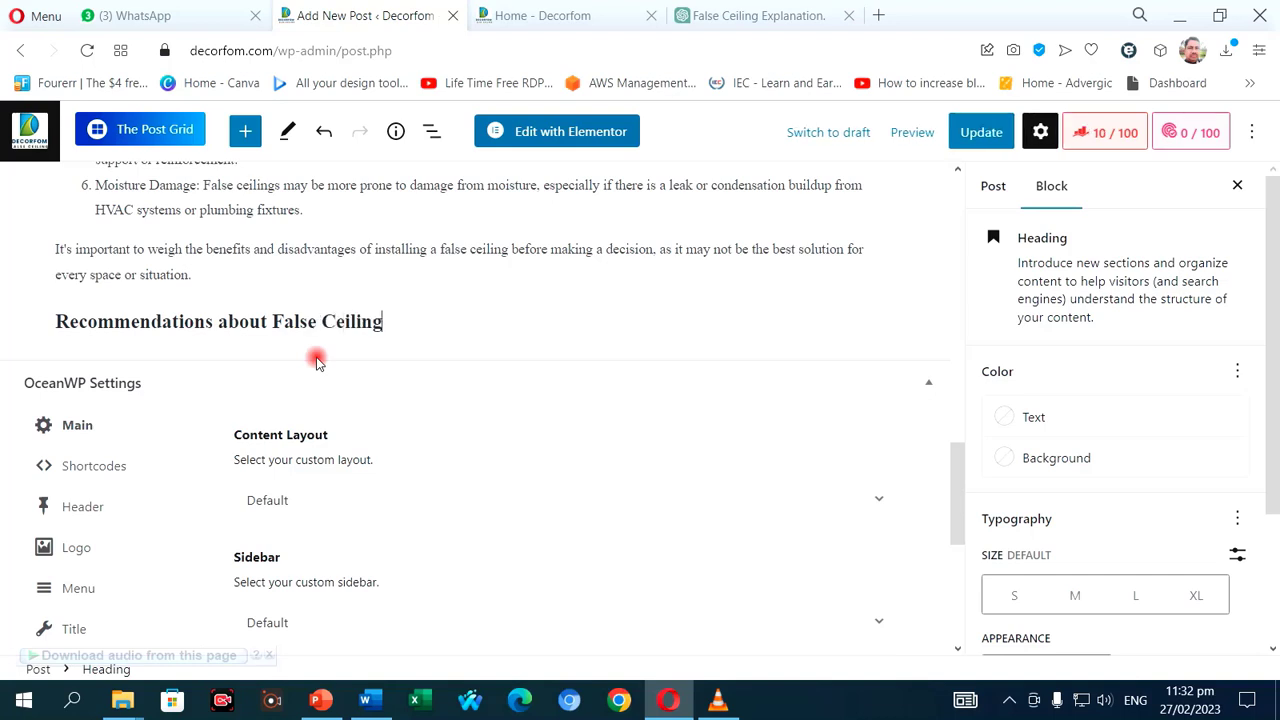
pyautogui.press('Return')
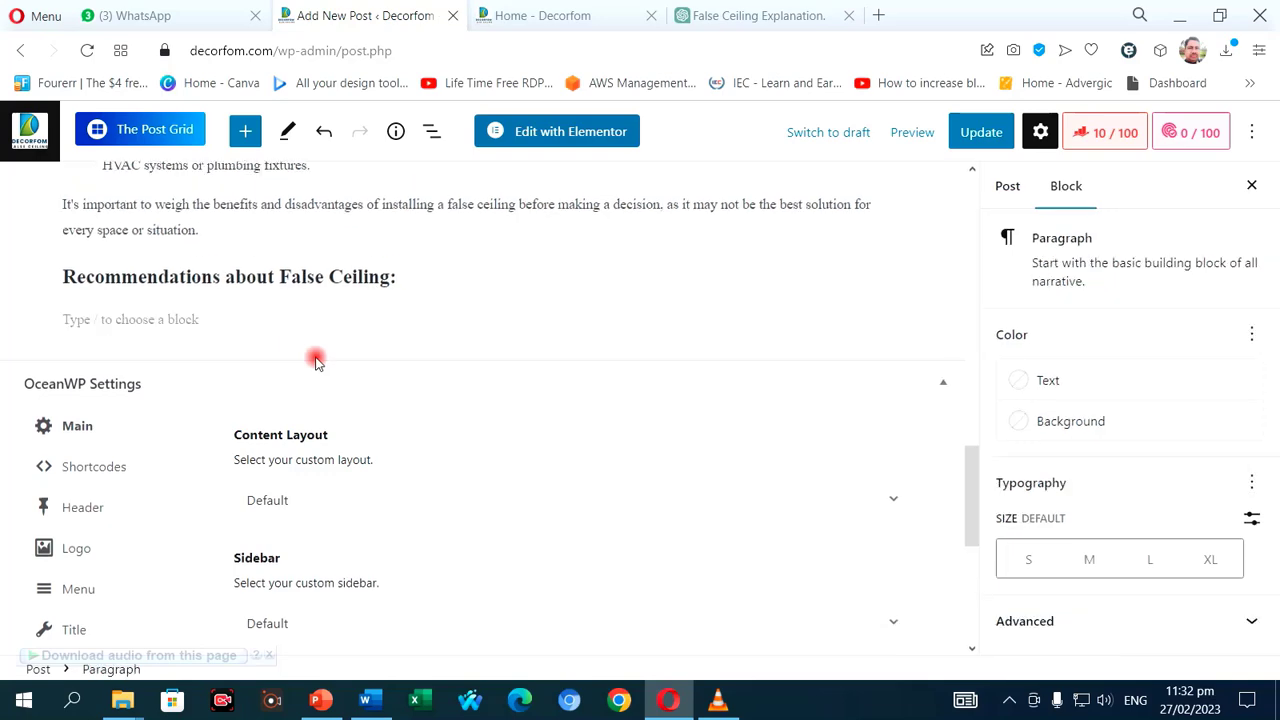
# - Switch to the ChatGPT conversation and copy its full answer with the false ceiling recommendations
pyautogui.click(750, 18)
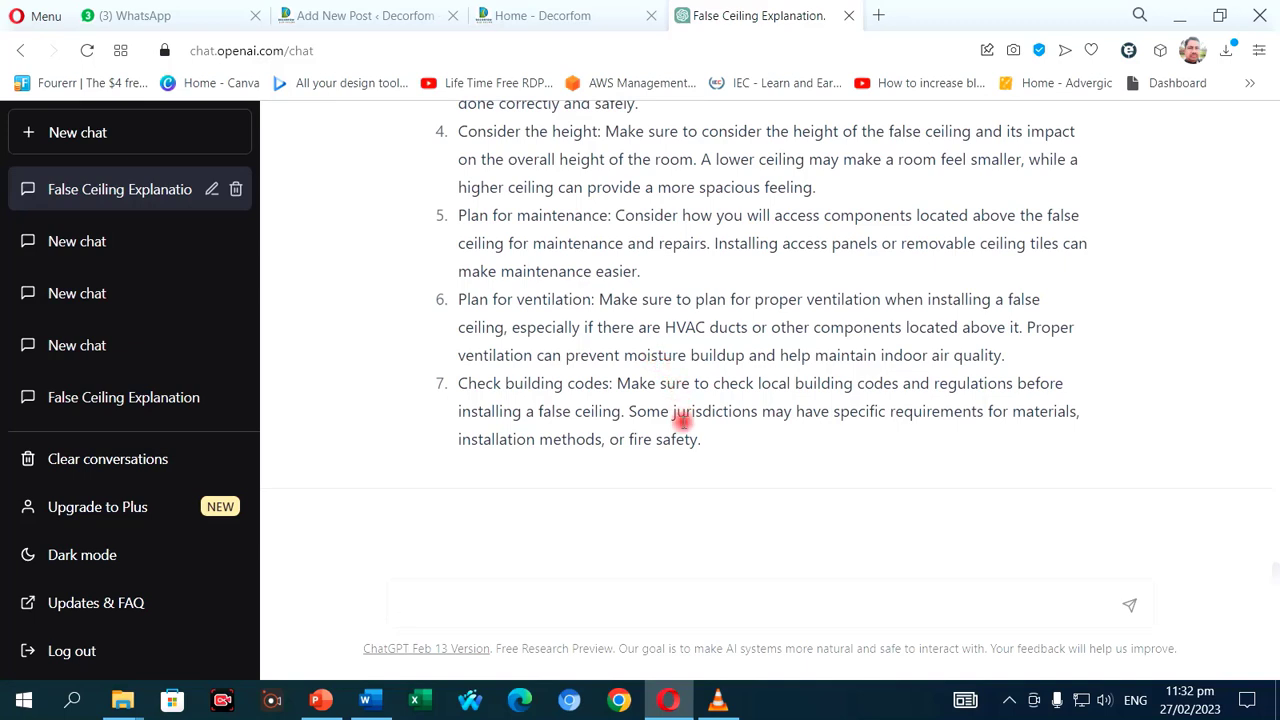
pyautogui.scroll(1, 678, 369)
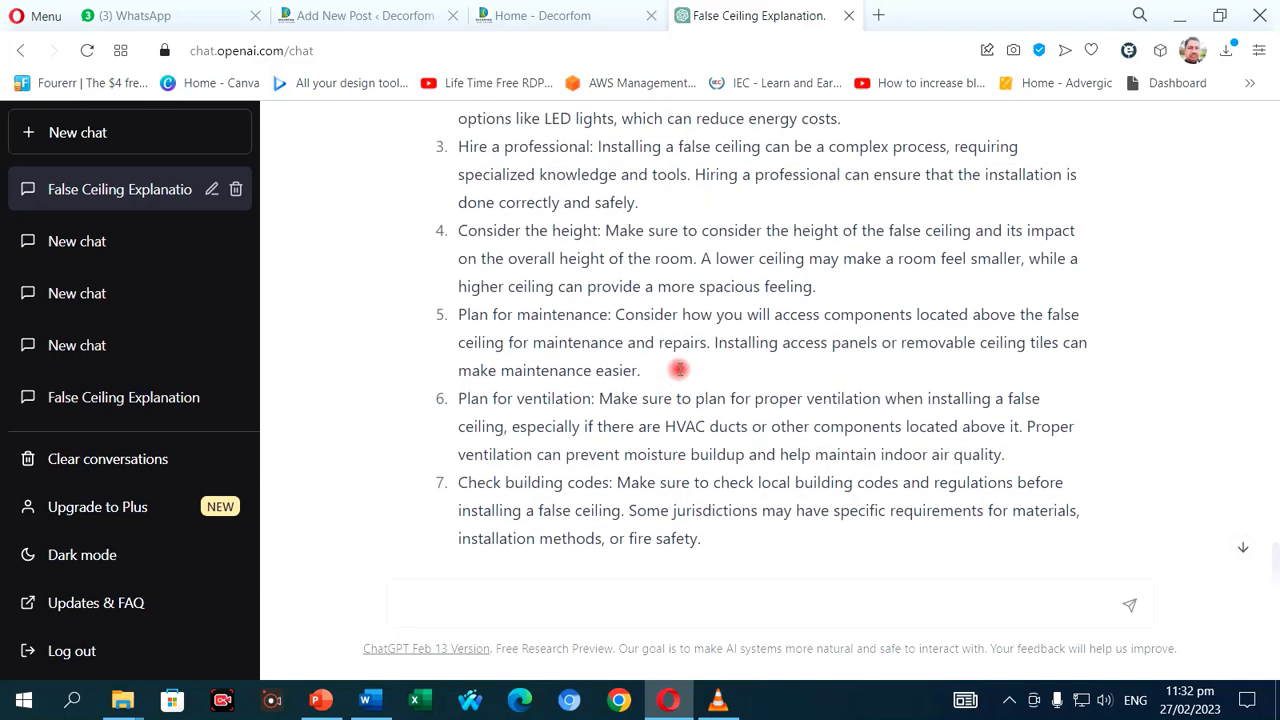
pyautogui.scroll(-1, 678, 372)
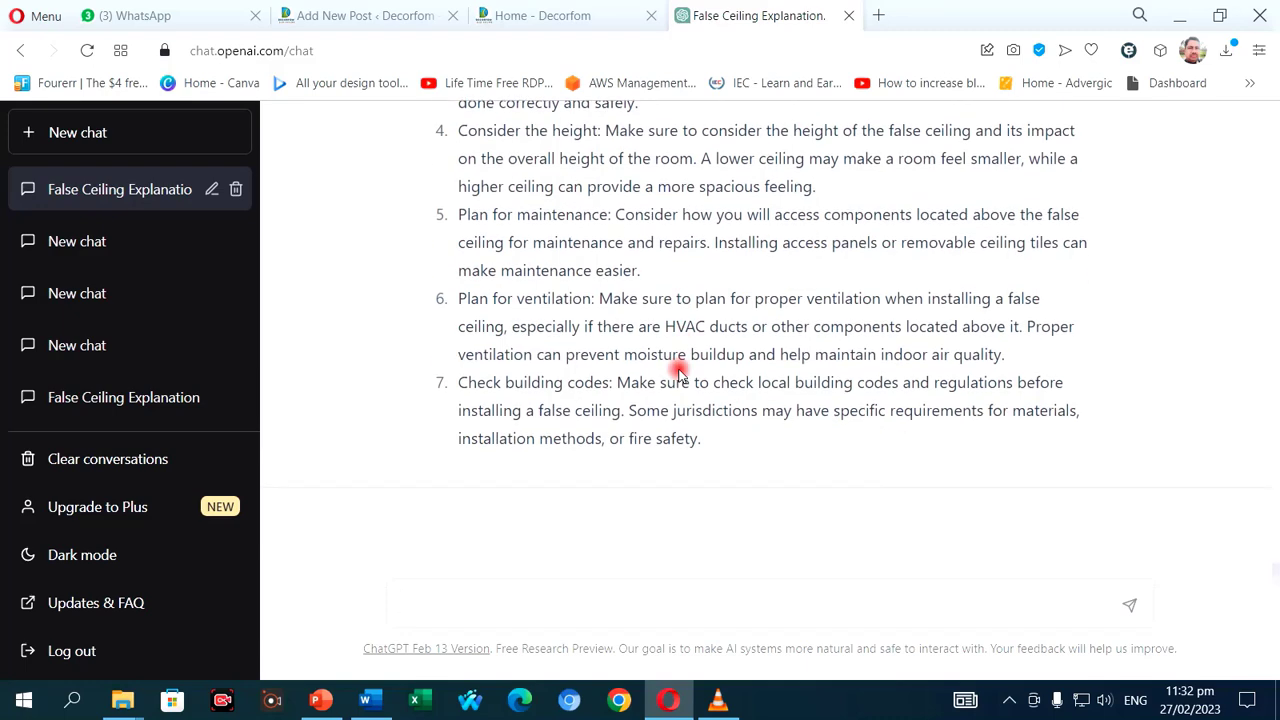
pyautogui.scroll(5, 678, 369)
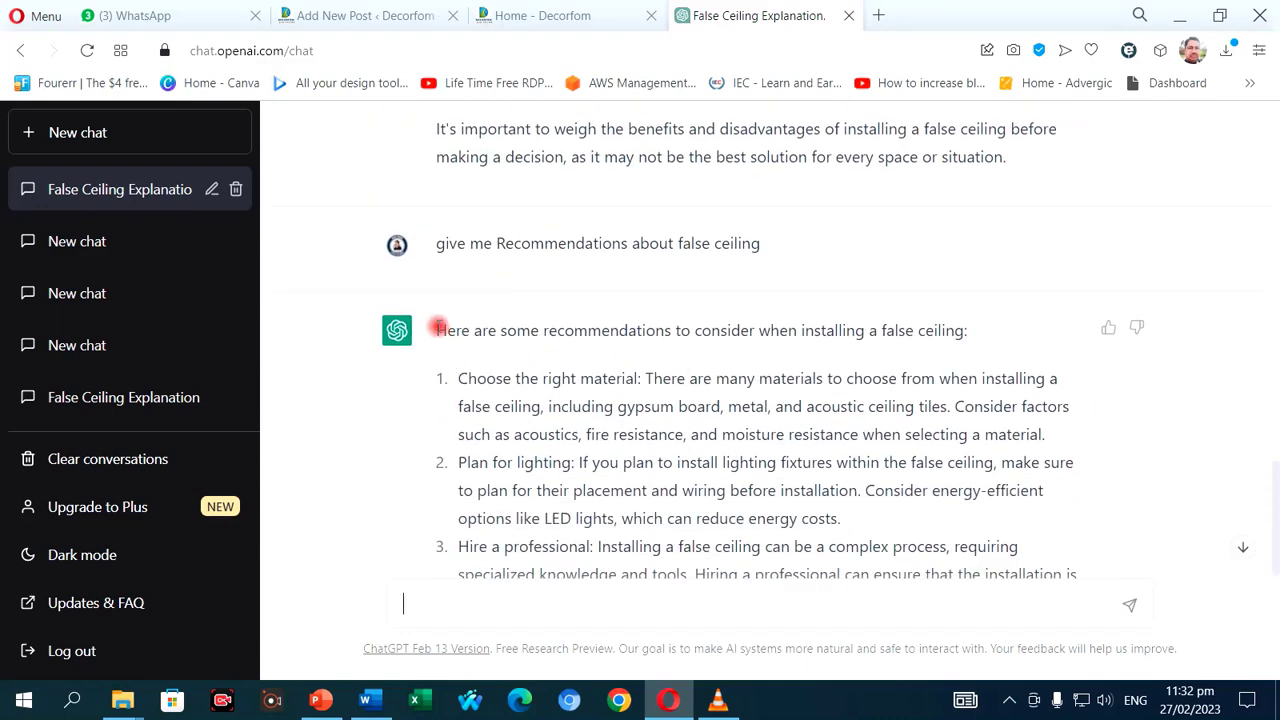
pyautogui.moveTo(437, 329); pyautogui.dragTo(712, 541)
pyautogui.scroll(-2, 777, 437)
pyautogui.hotkey('ctrl', 'c')
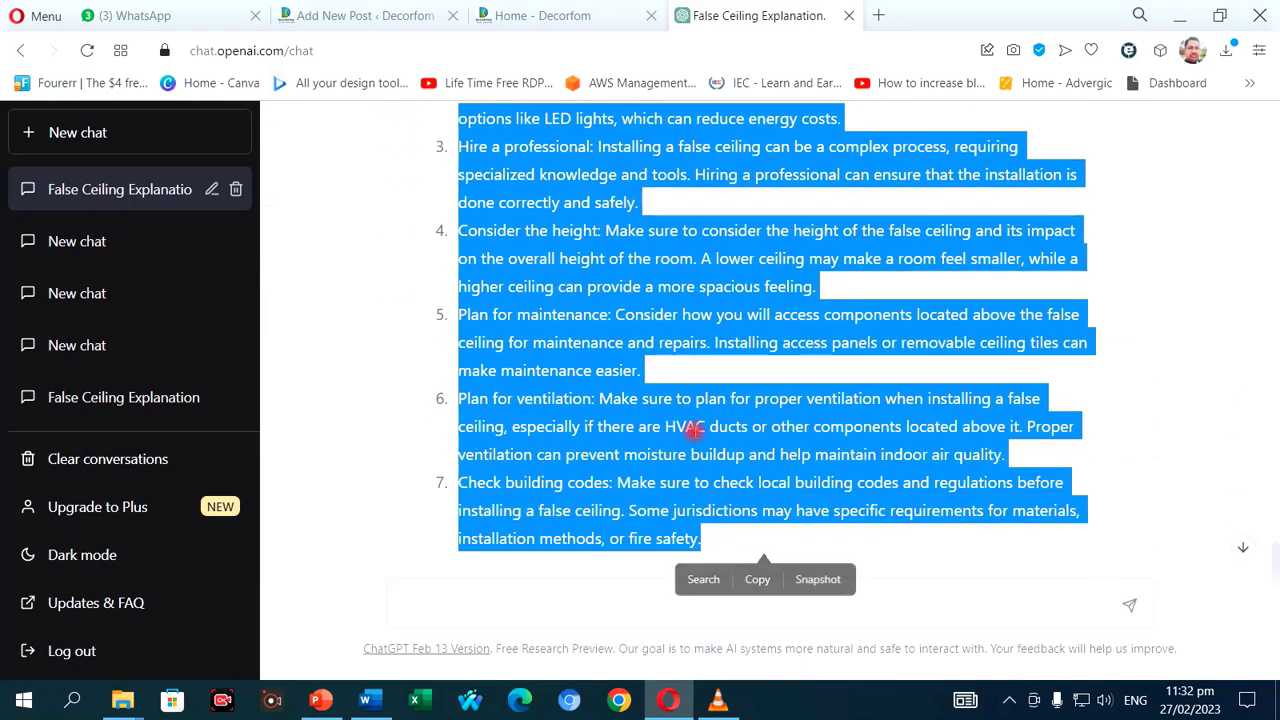
pyautogui.scroll(-1, 693, 428)
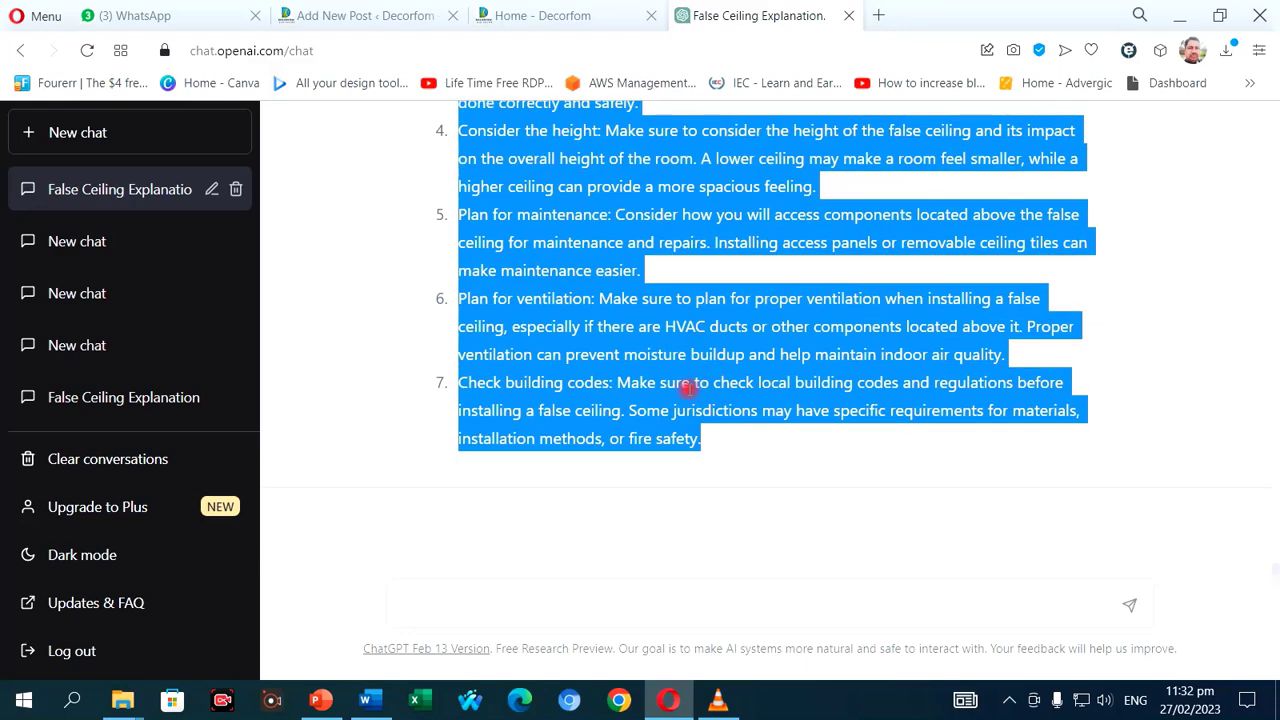
# - Paste the copied recommendations below their heading in the WordPress post and add an empty paragraph after the list
pyautogui.click(366, 16)
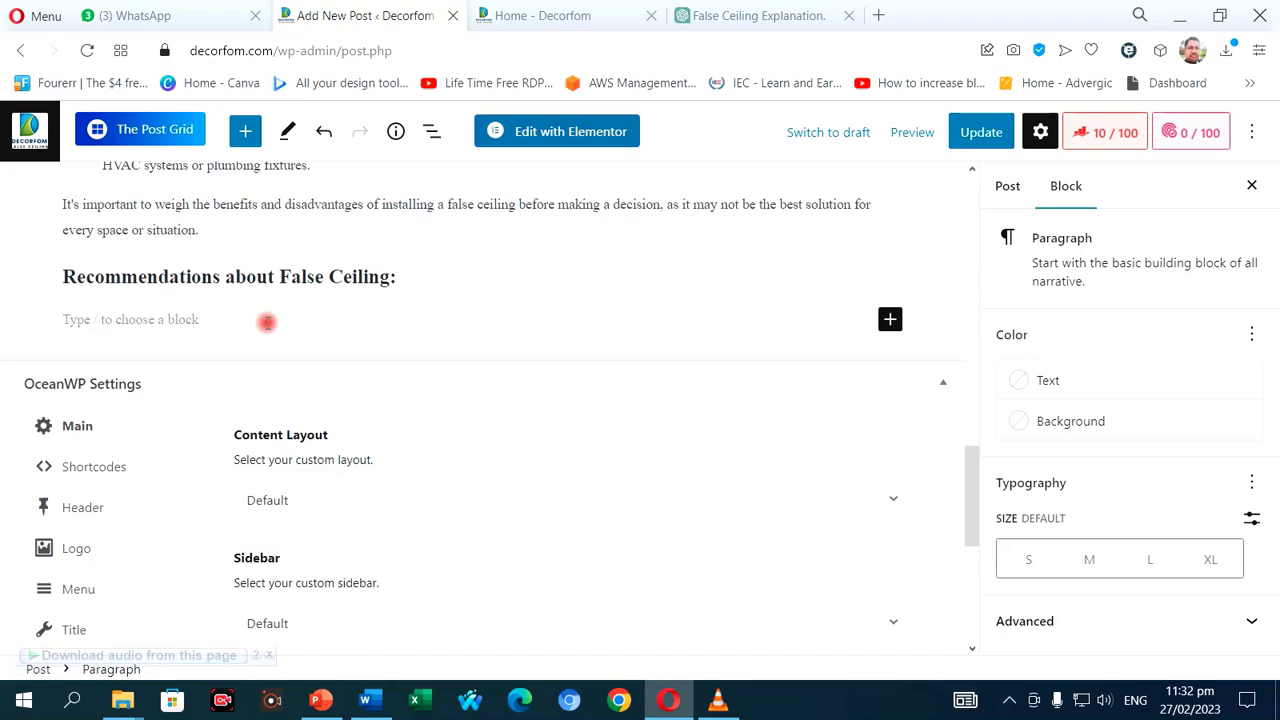
pyautogui.hotkey('ctrl', 'v')
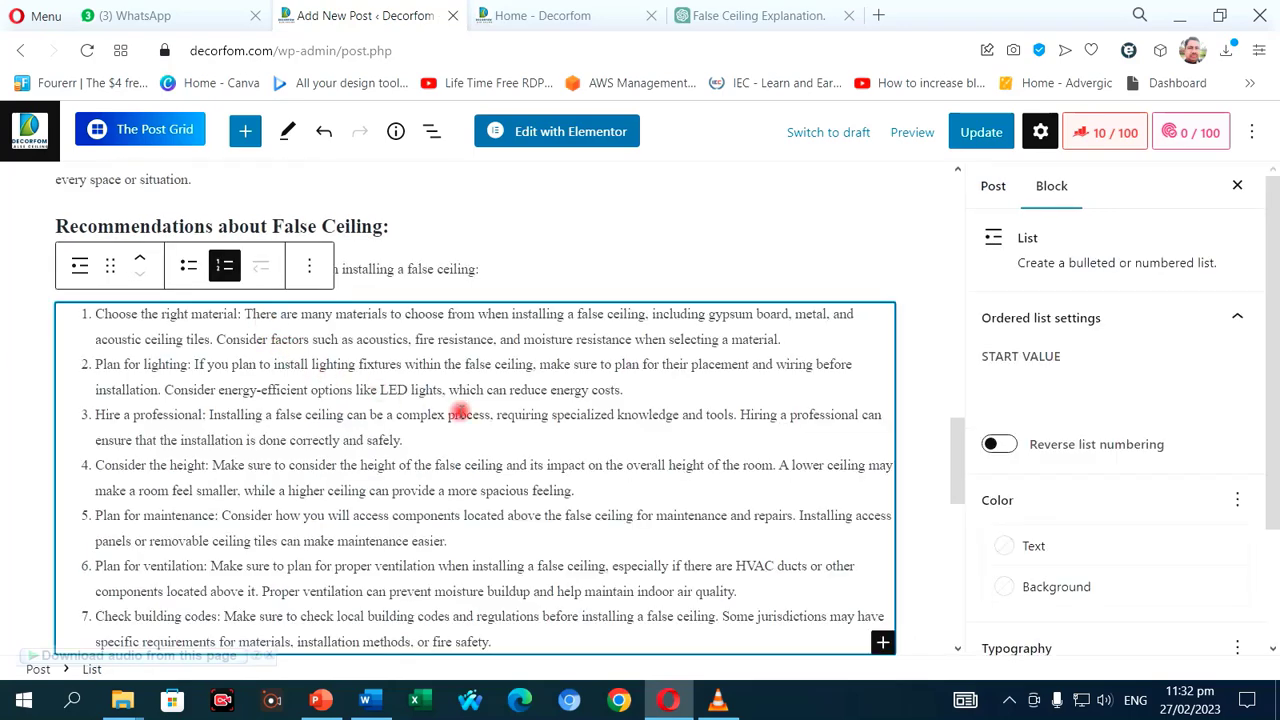
pyautogui.scroll(-5, 463, 418)
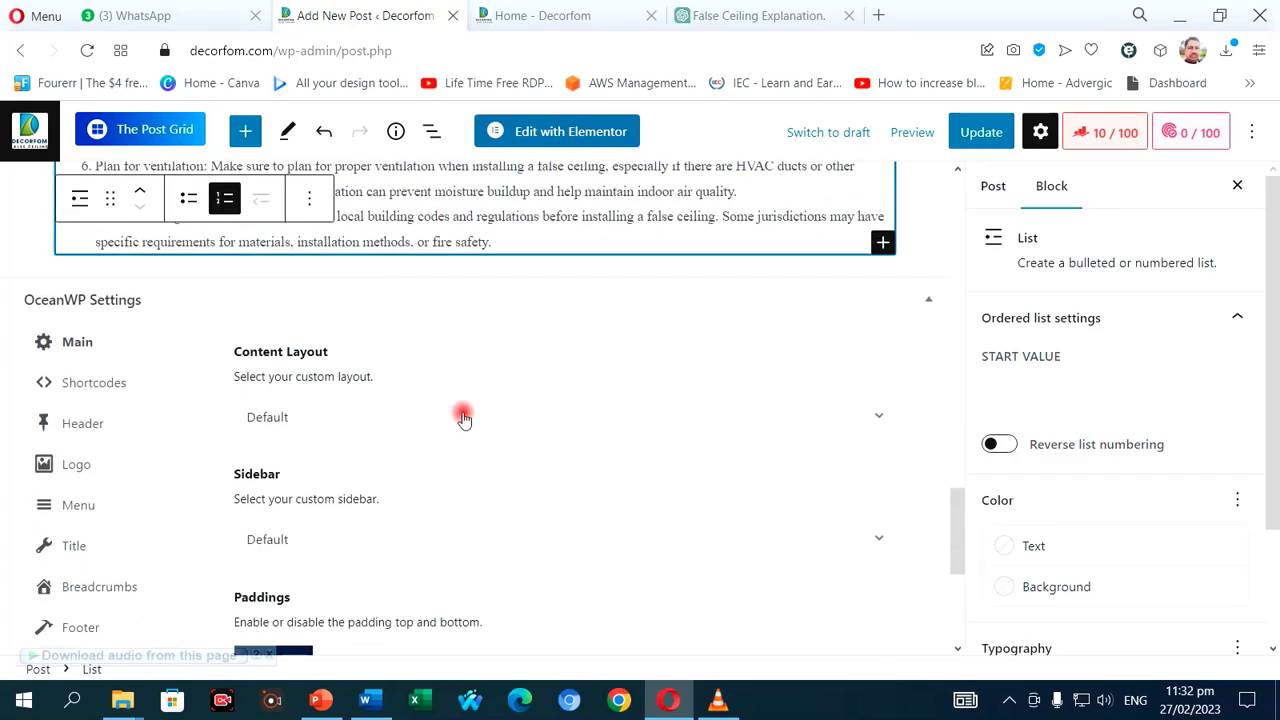
pyautogui.press('Return')
pyautogui.press('Return')
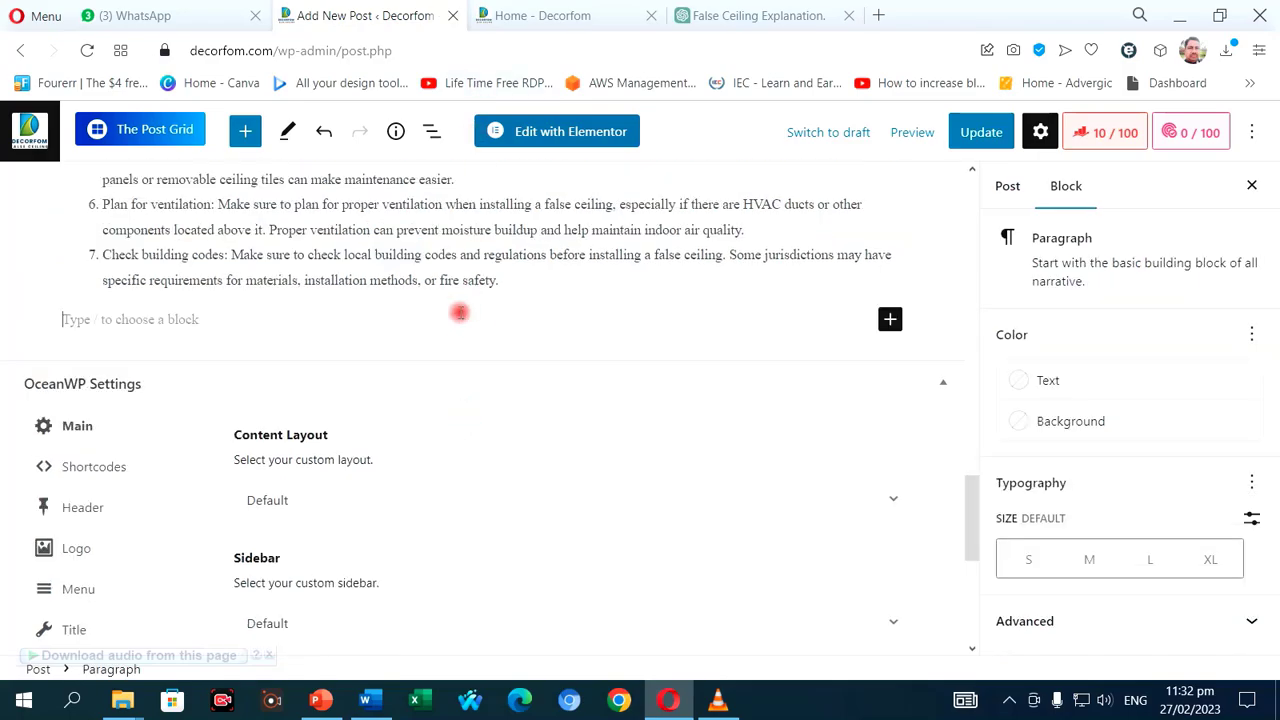
# - Remove the empty large-text paragraph between the post title and the "What is false ceiling?" heading
pyautogui.scroll(4, 450, 330)
pyautogui.scroll(8, 447, 342)
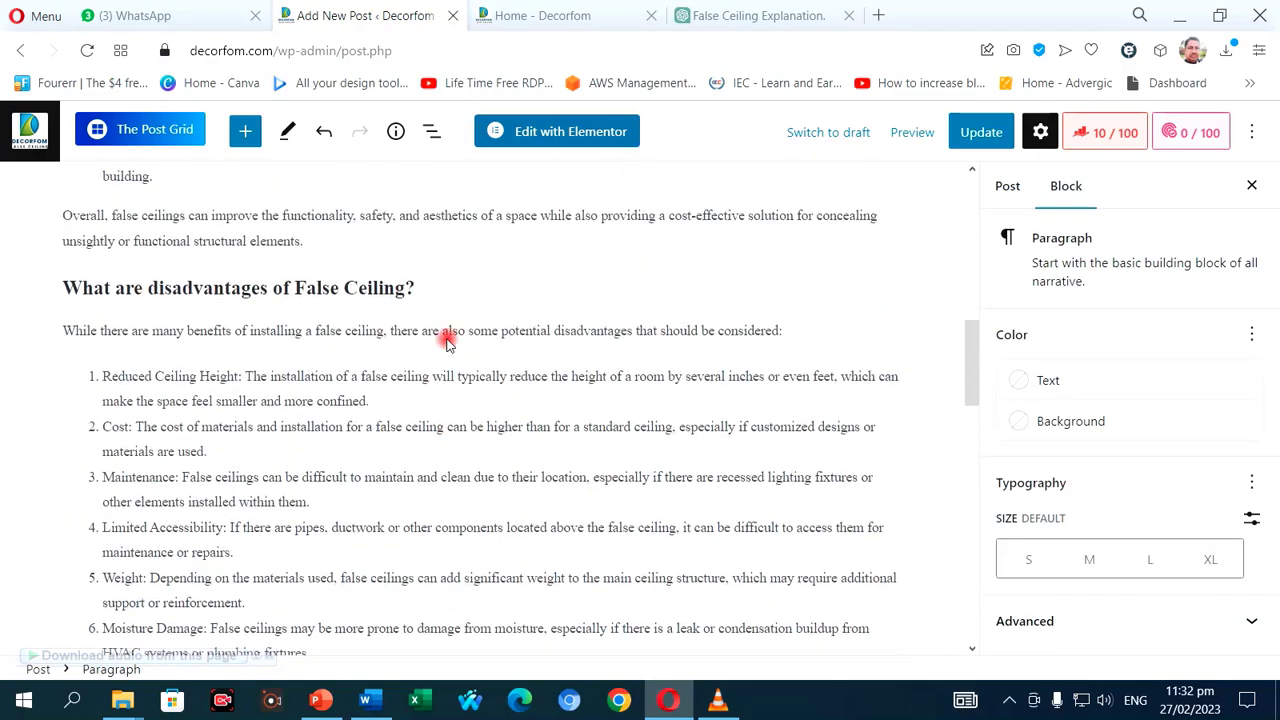
pyautogui.scroll(10, 447, 342)
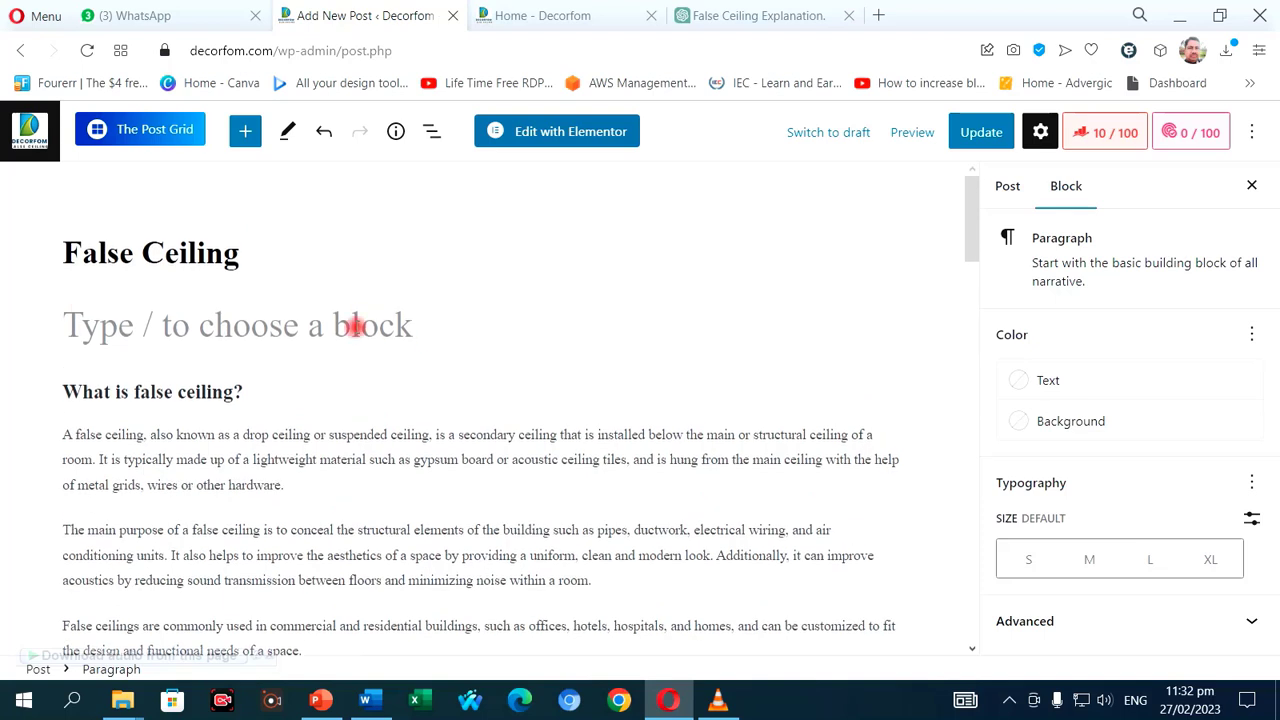
pyautogui.click(348, 326)
pyautogui.click(400, 257)
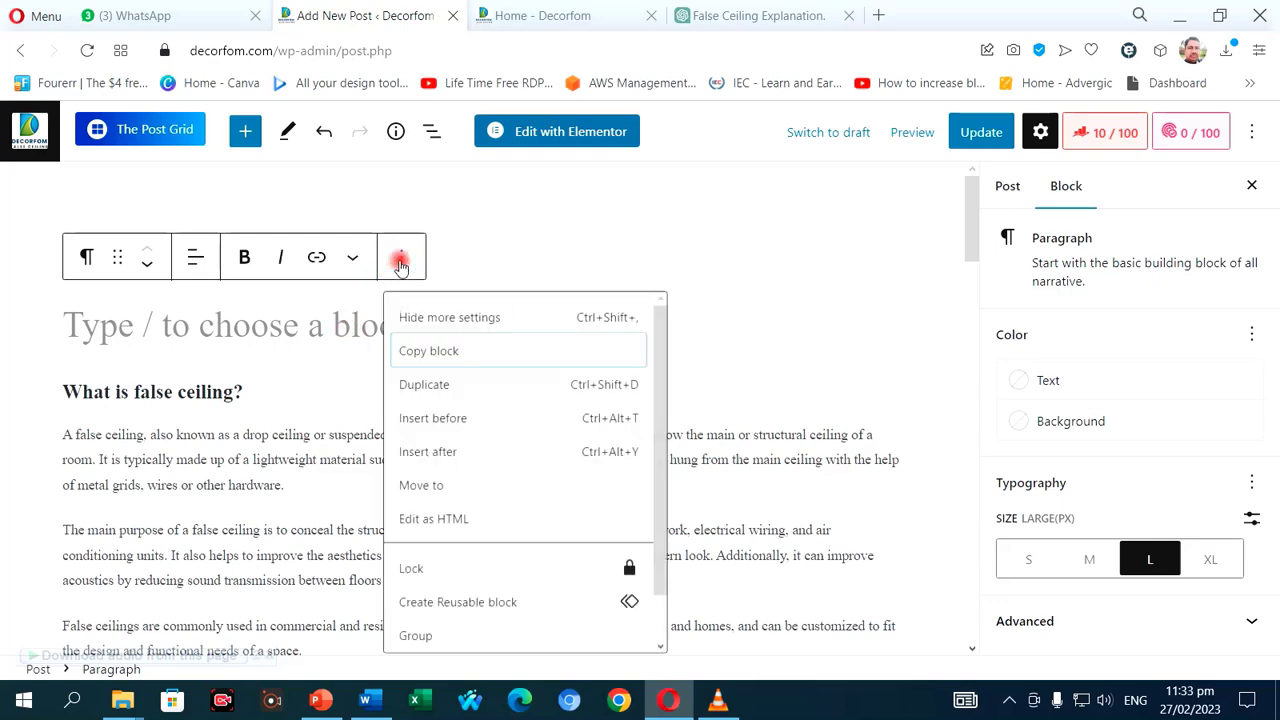
pyautogui.scroll(-1, 470, 505)
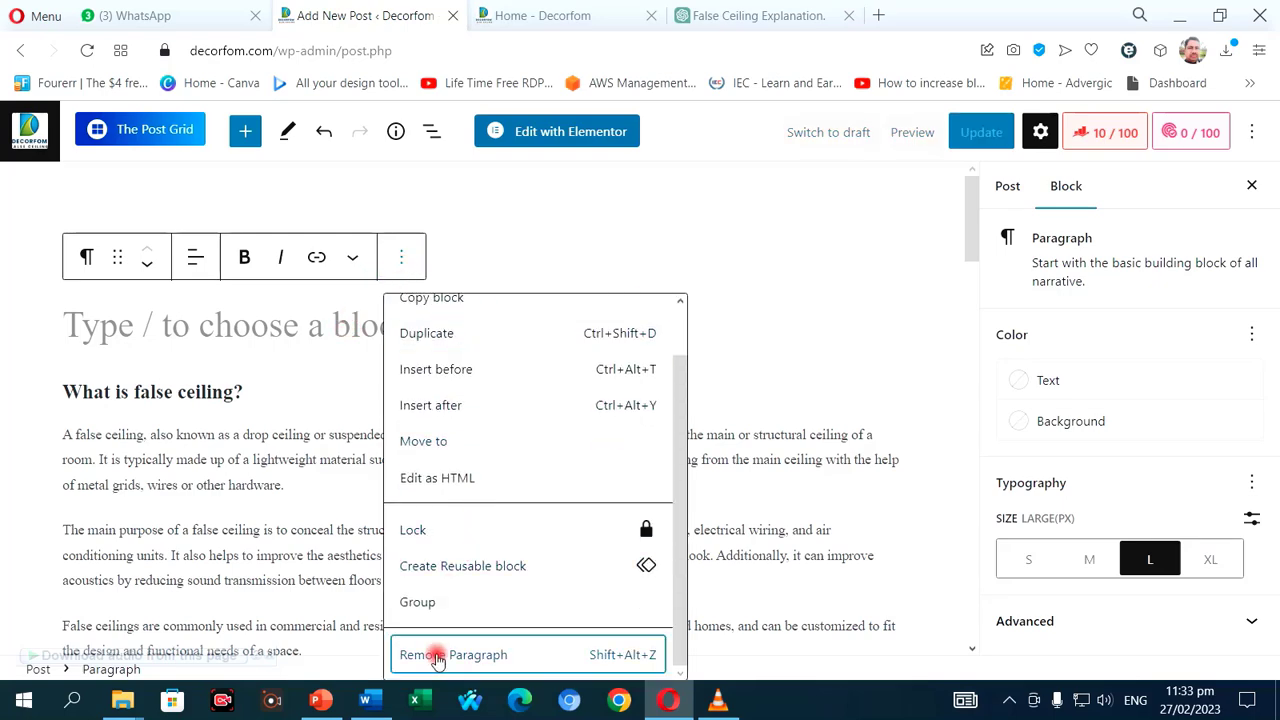
pyautogui.click(423, 655)
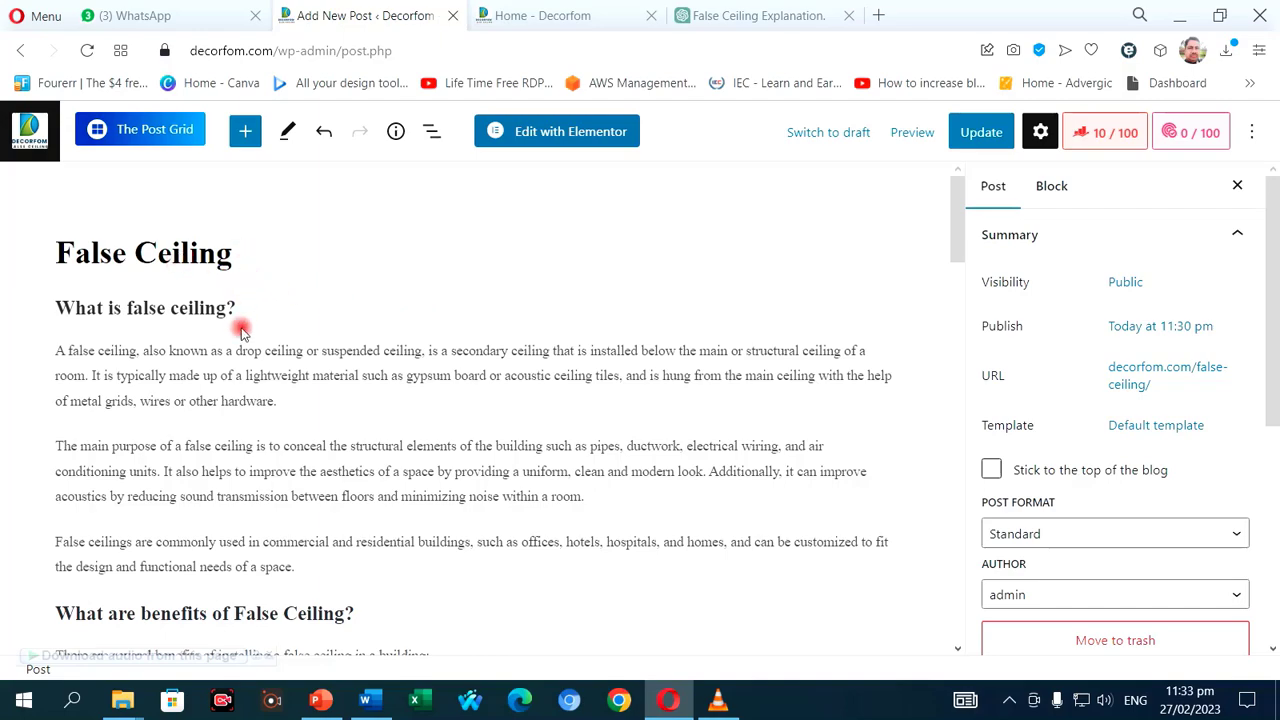
# - Review the post's sections and add an empty default-size paragraph above the "What is false ceiling?" heading
pyautogui.scroll(-5, 243, 329)
pyautogui.scroll(-10, 255, 343)
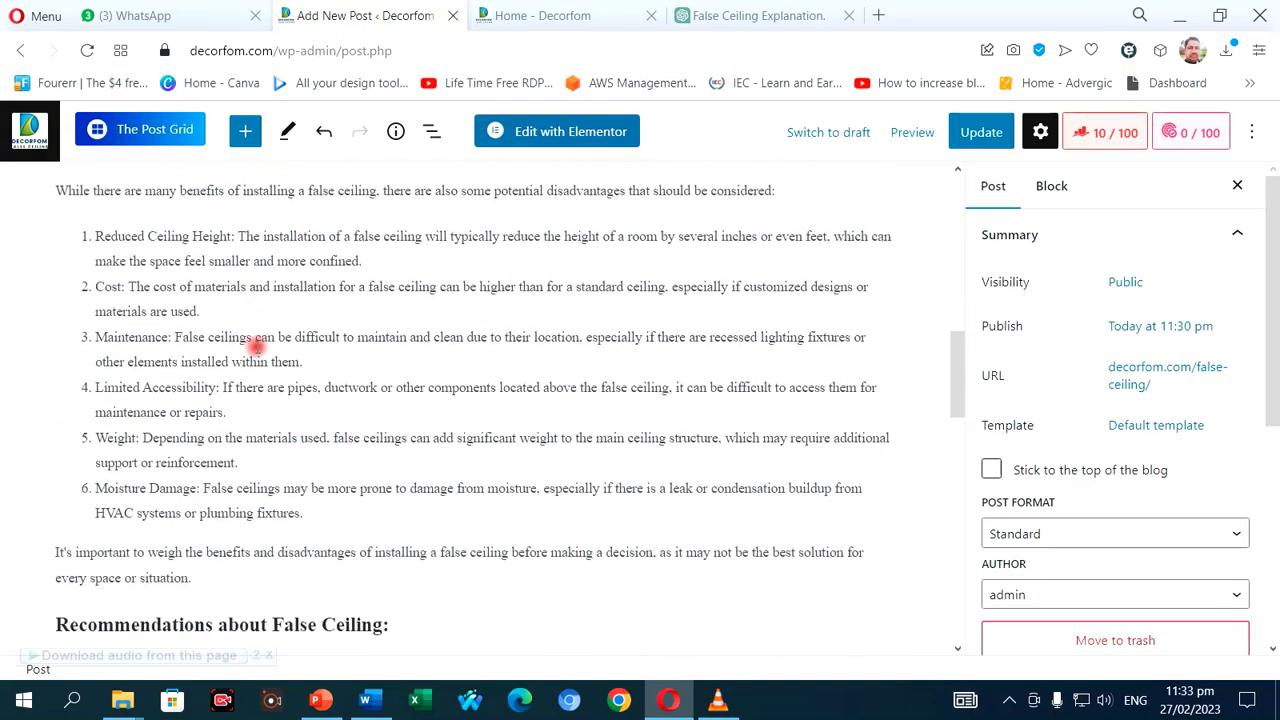
pyautogui.scroll(-1, 256, 346)
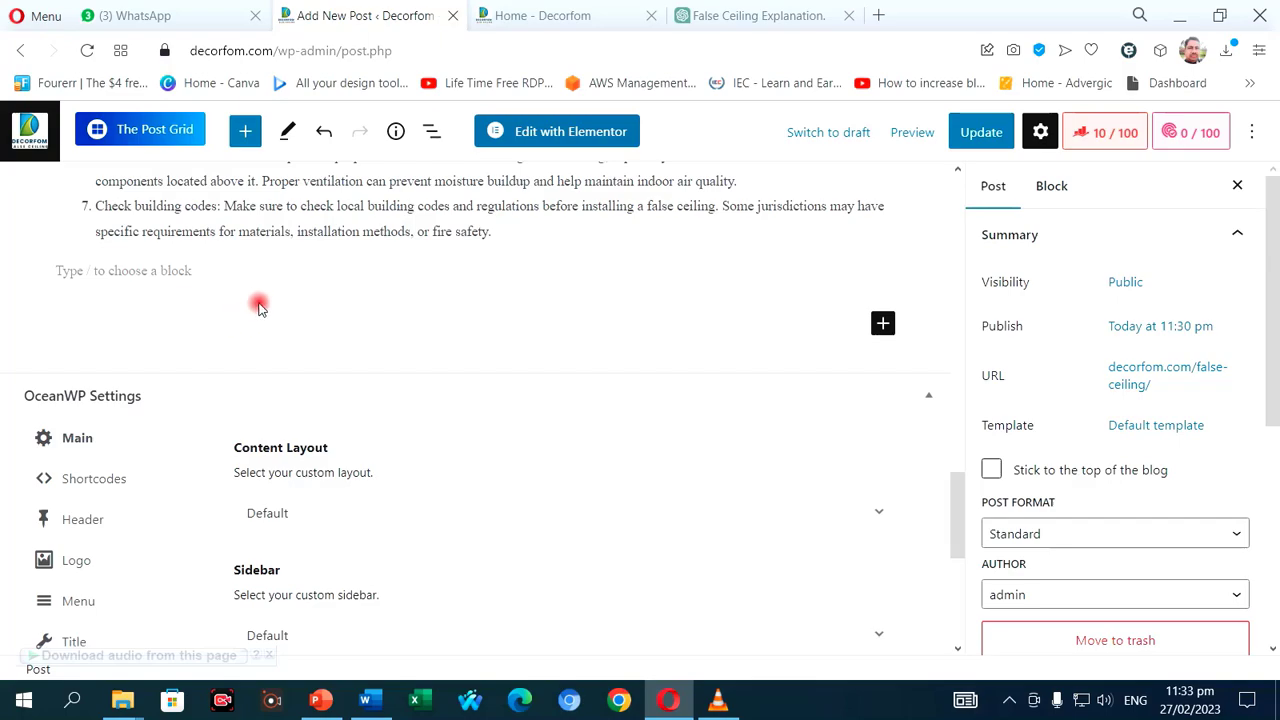
pyautogui.scroll(20, 260, 308)
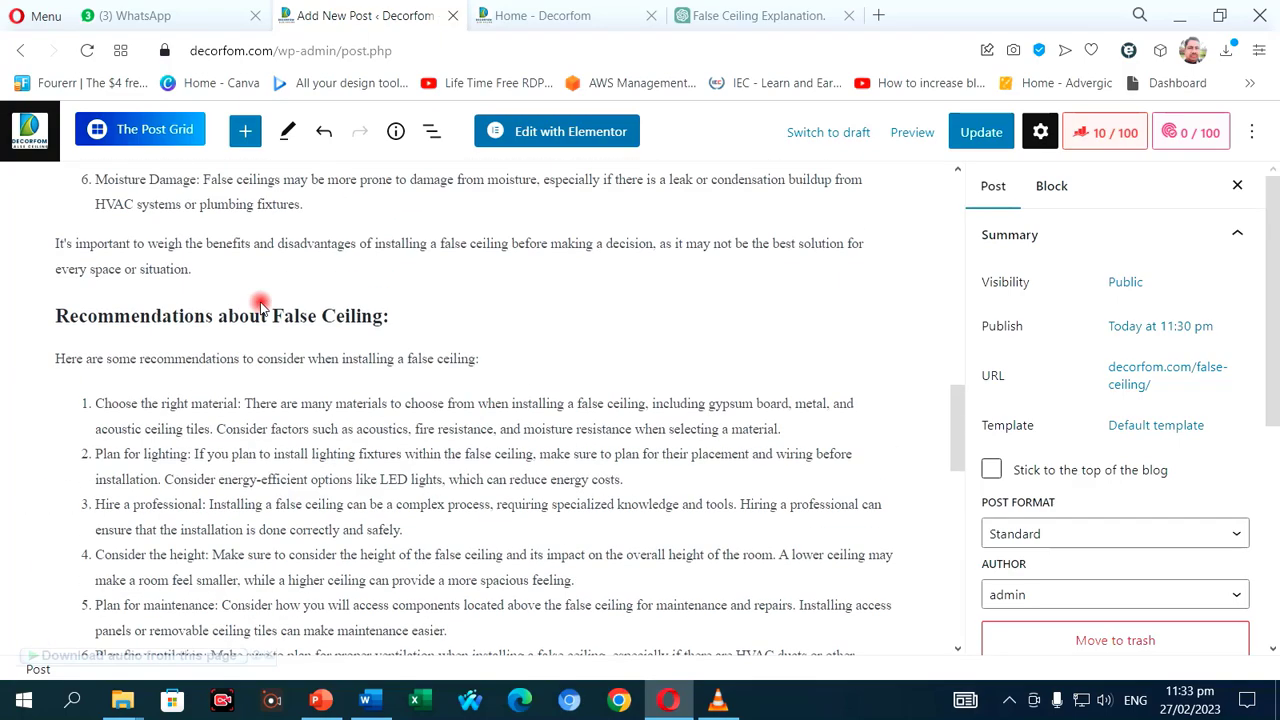
pyautogui.scroll(2, 260, 308)
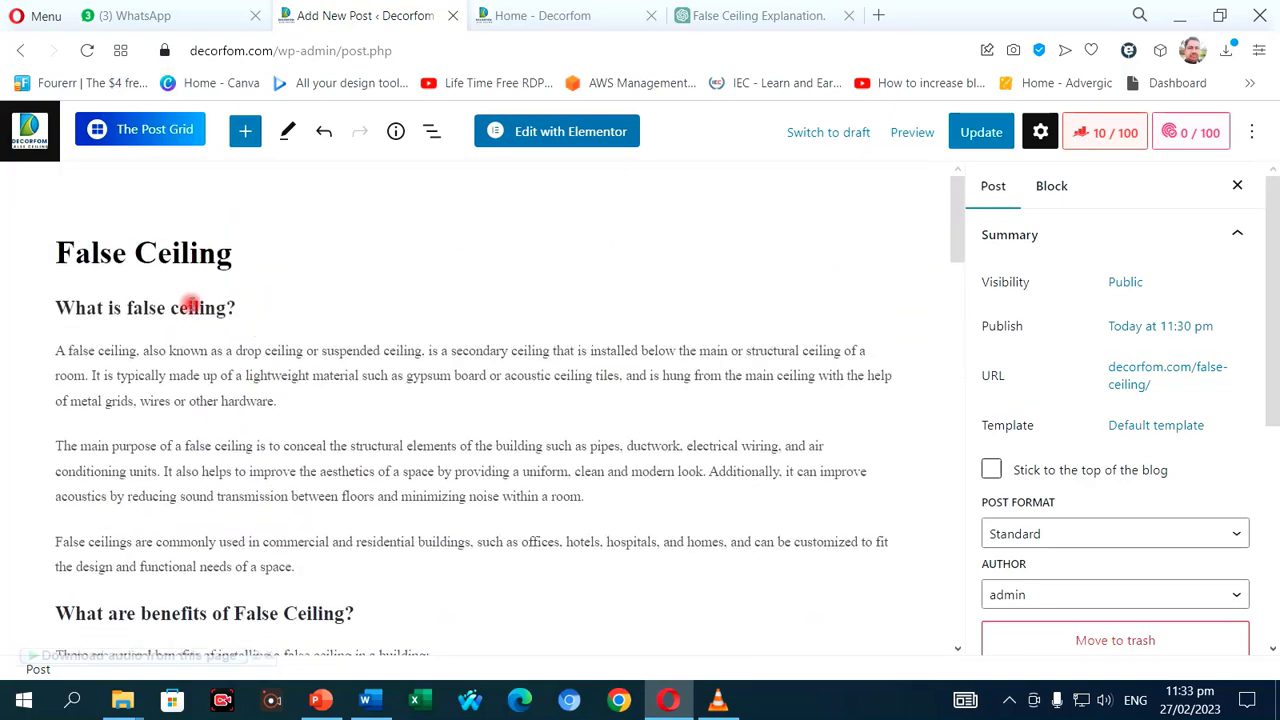
pyautogui.click(182, 295)
pyautogui.click(568, 290)
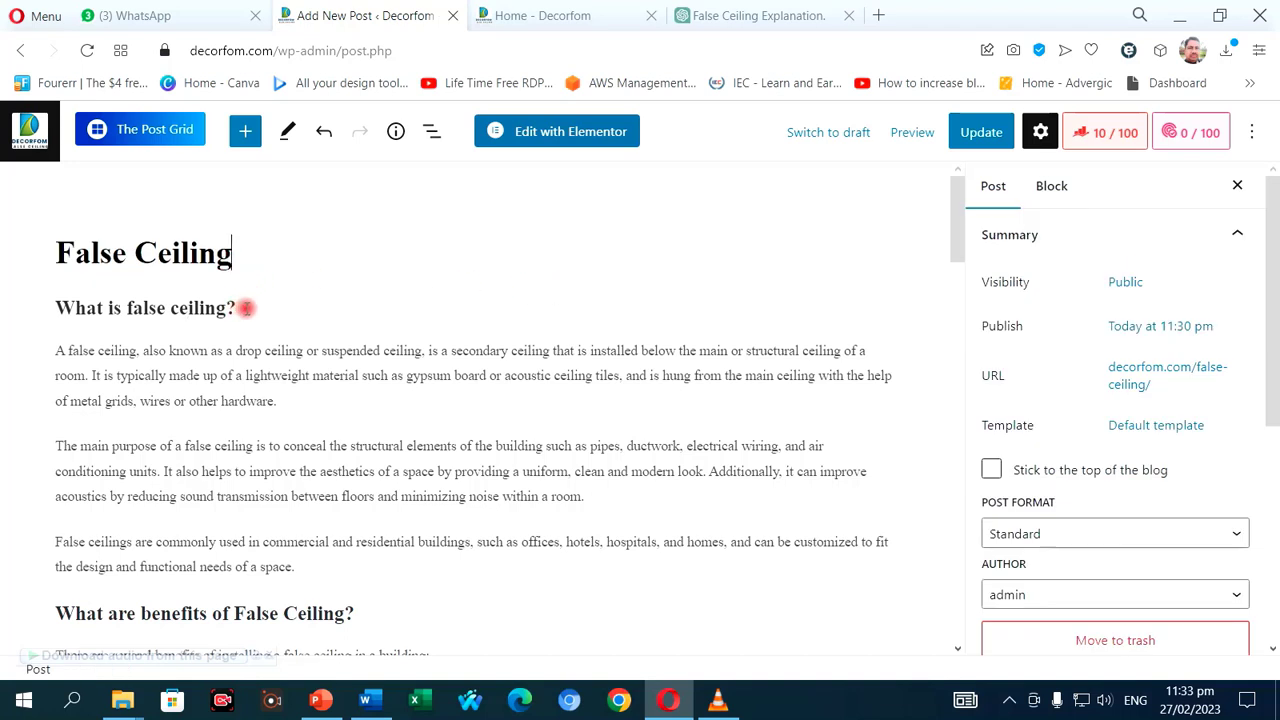
pyautogui.click(57, 306)
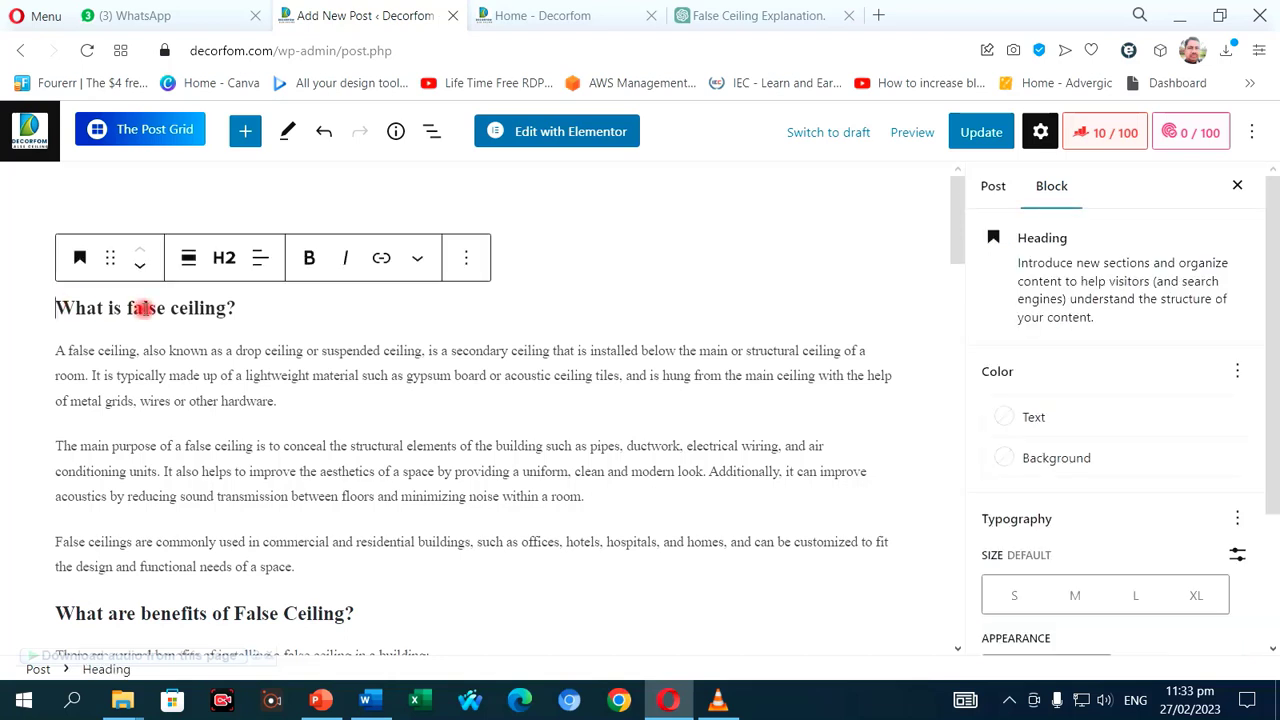
pyautogui.press('Return')
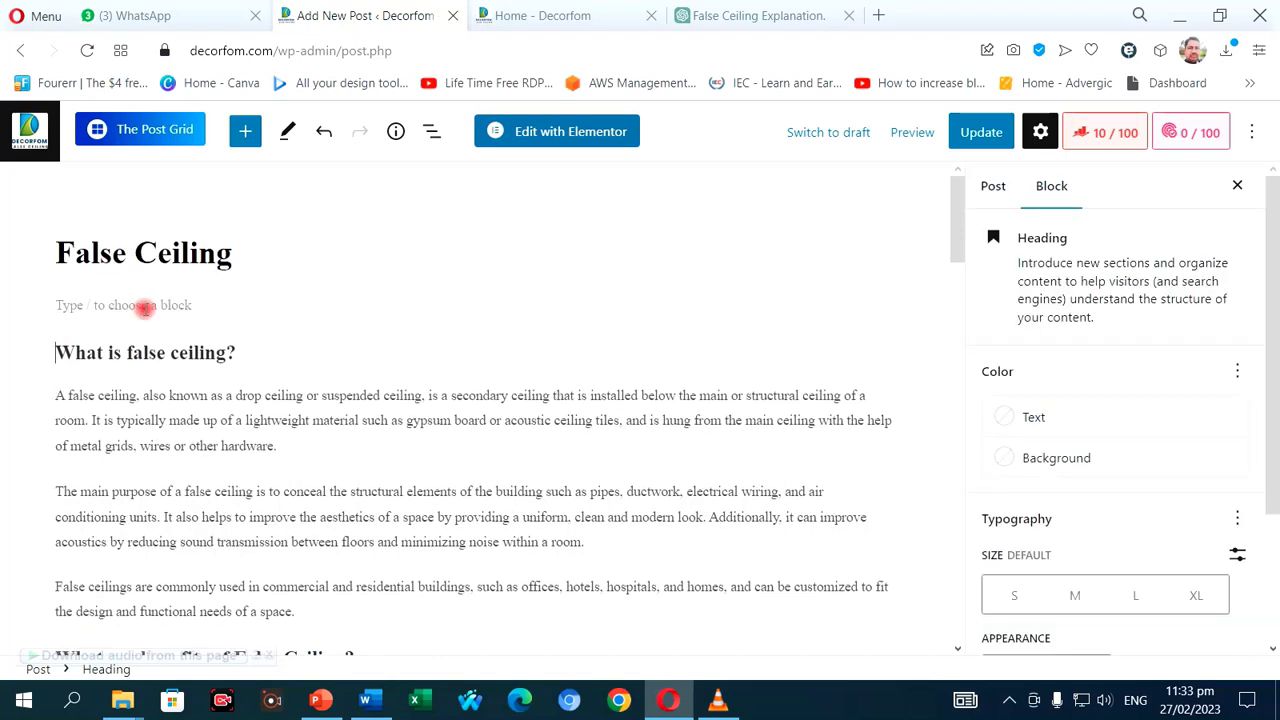
pyautogui.click(145, 308)
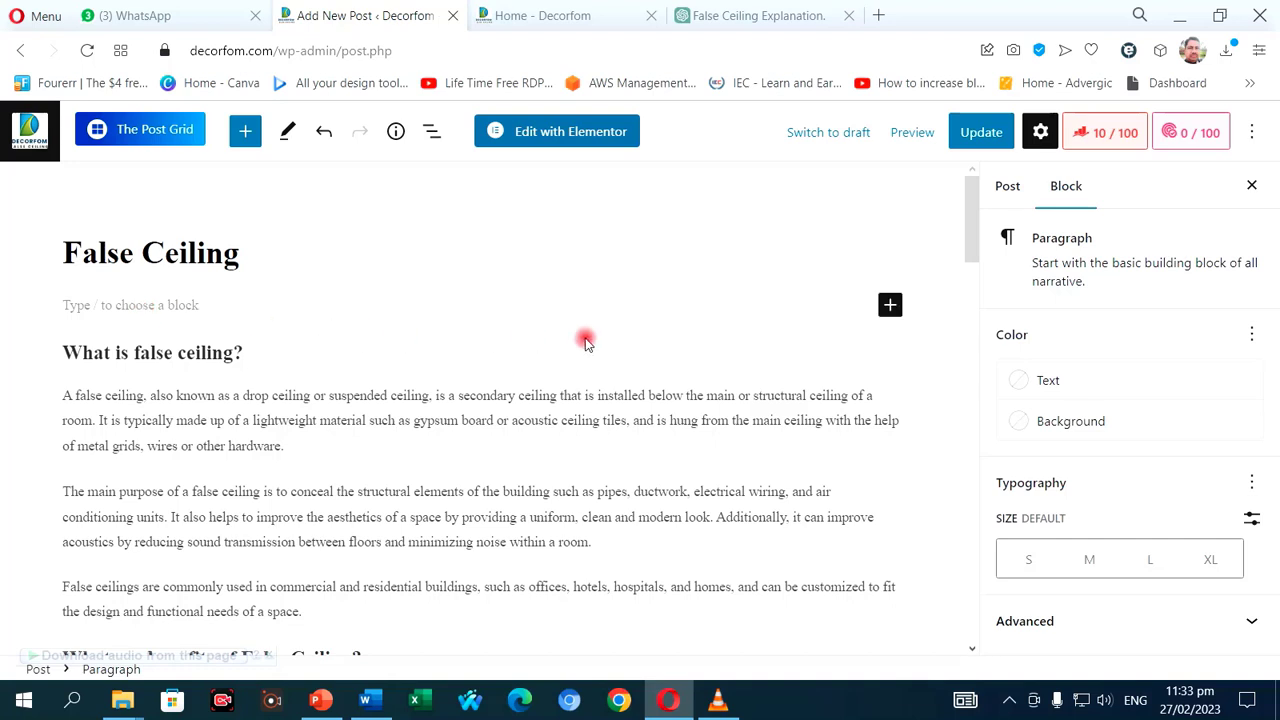
# - Insert an Image block below the post title and upload the downloaded living-room ceiling picture whose file name starts with 7b9ae5fe
pyautogui.click(889, 305)
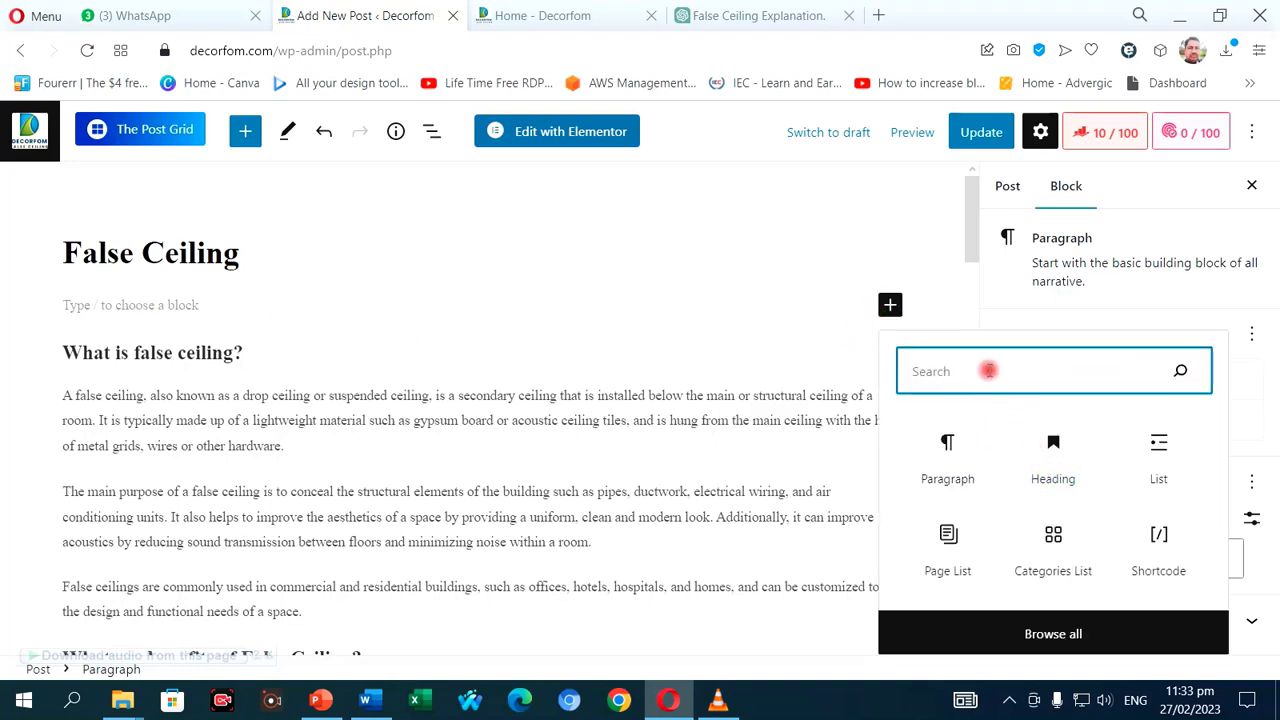
pyautogui.write('image')
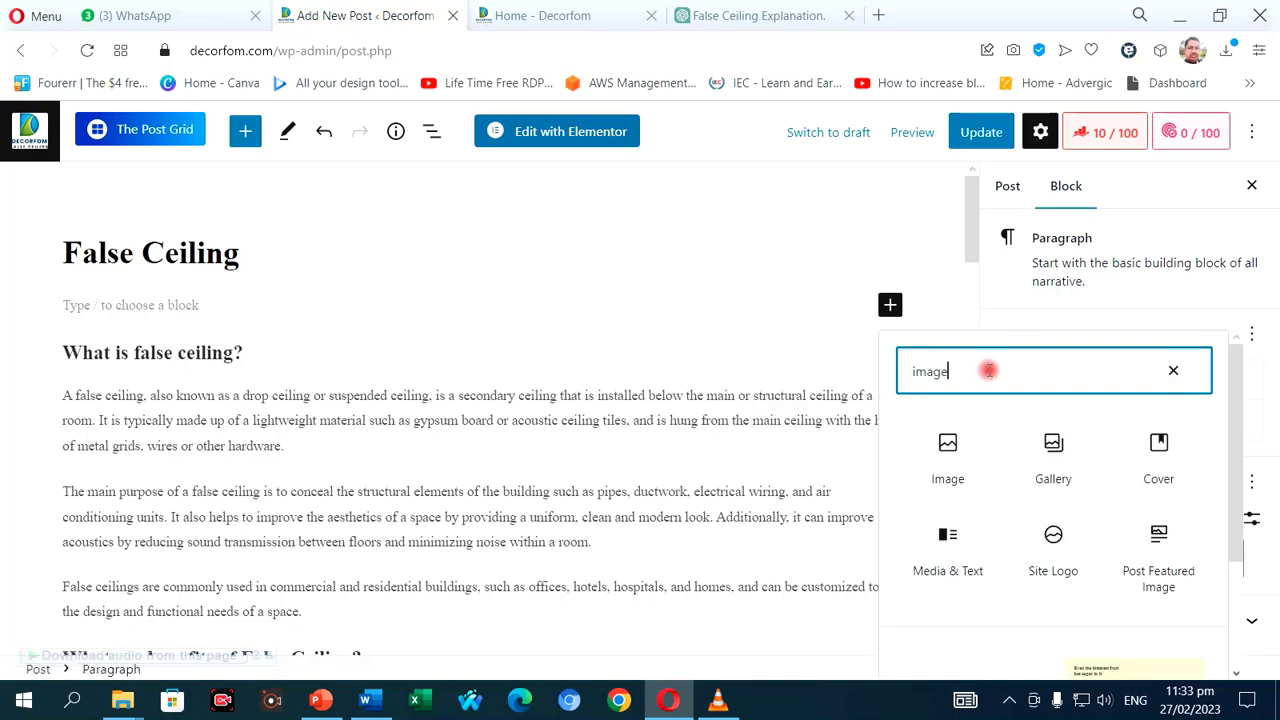
pyautogui.click(900, 433)
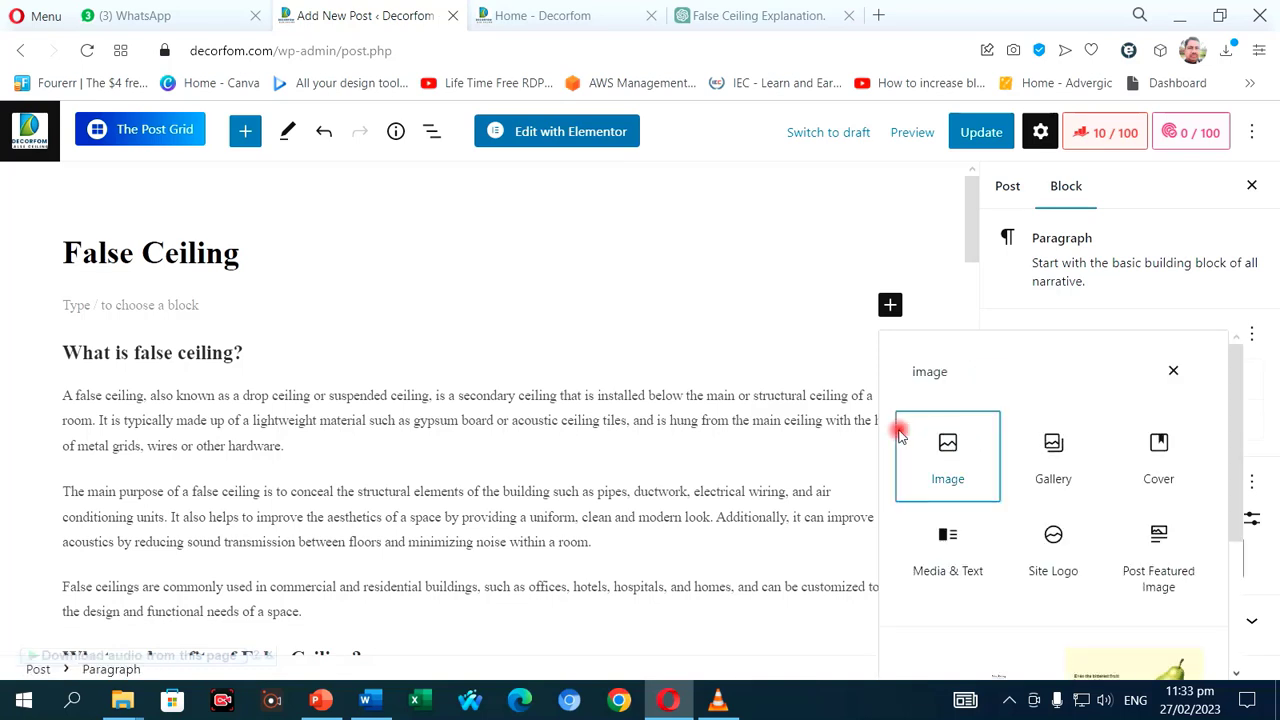
pyautogui.click(123, 434)
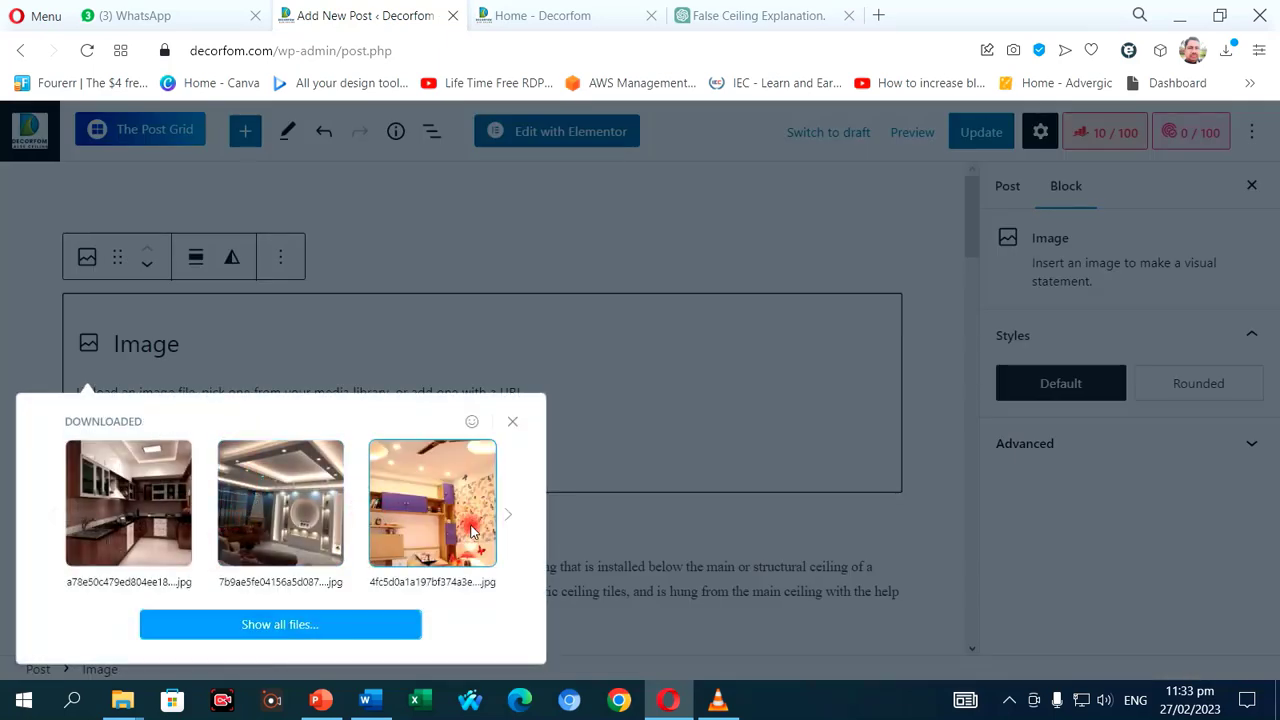
pyautogui.click(303, 515)
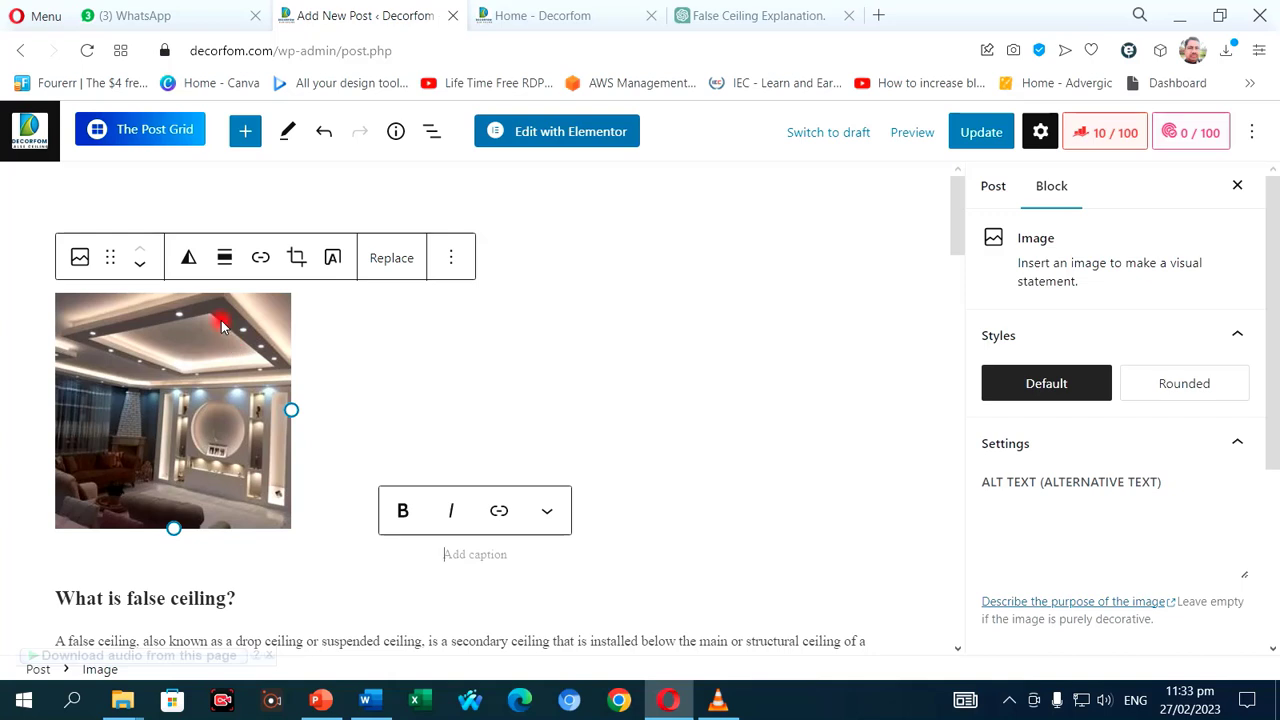
# - Align the ceiling image to the center and enlarge it to roughly one and a half times its width
pyautogui.click(219, 266)
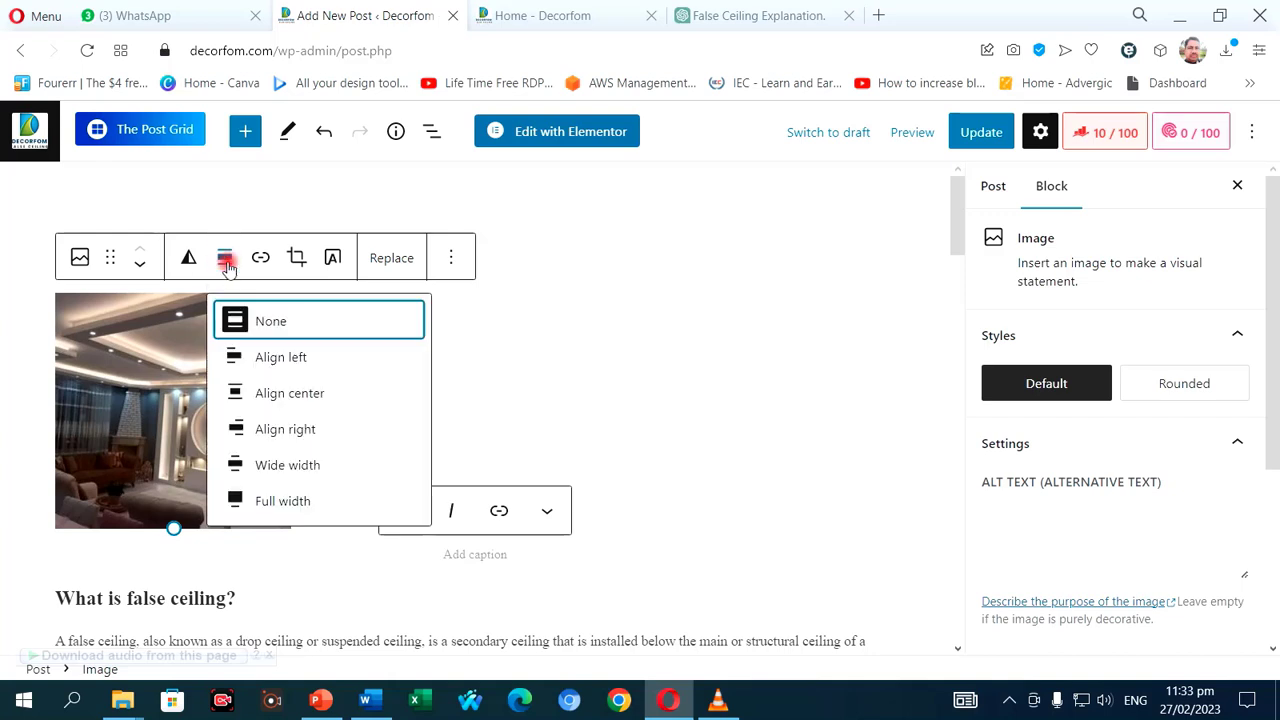
pyautogui.click(286, 394)
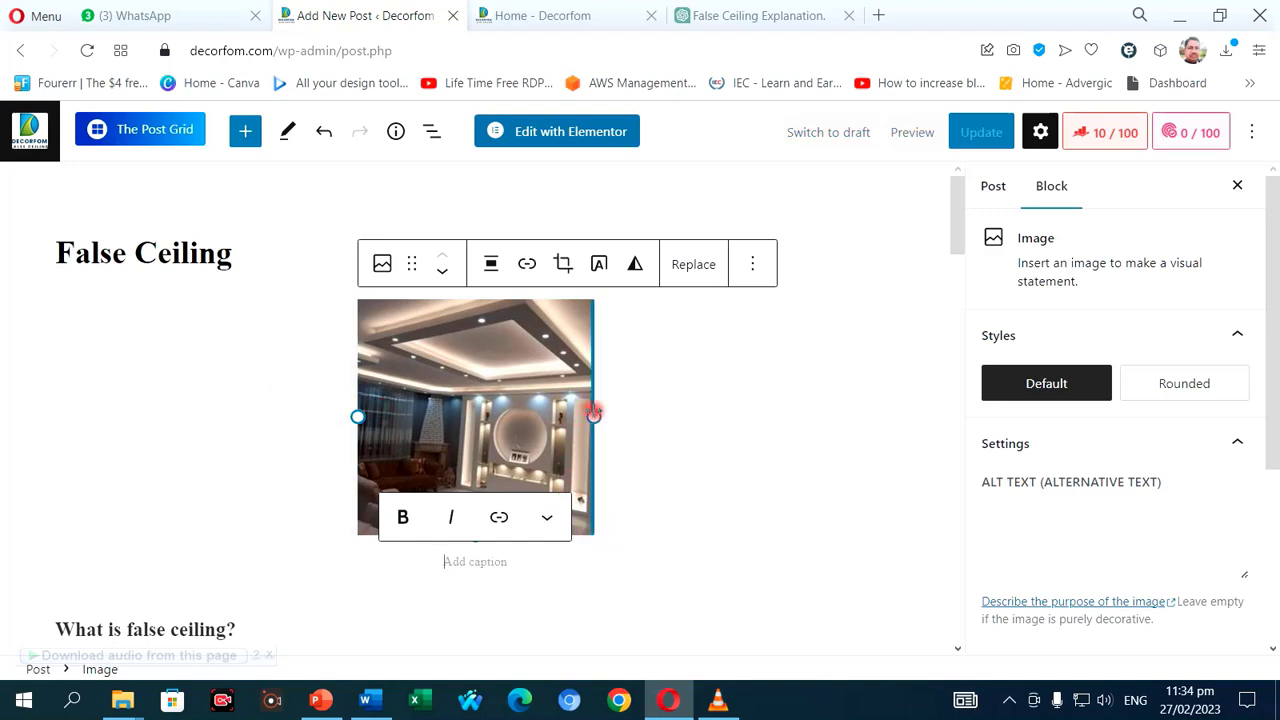
pyautogui.moveTo(594, 412); pyautogui.dragTo(726, 463)
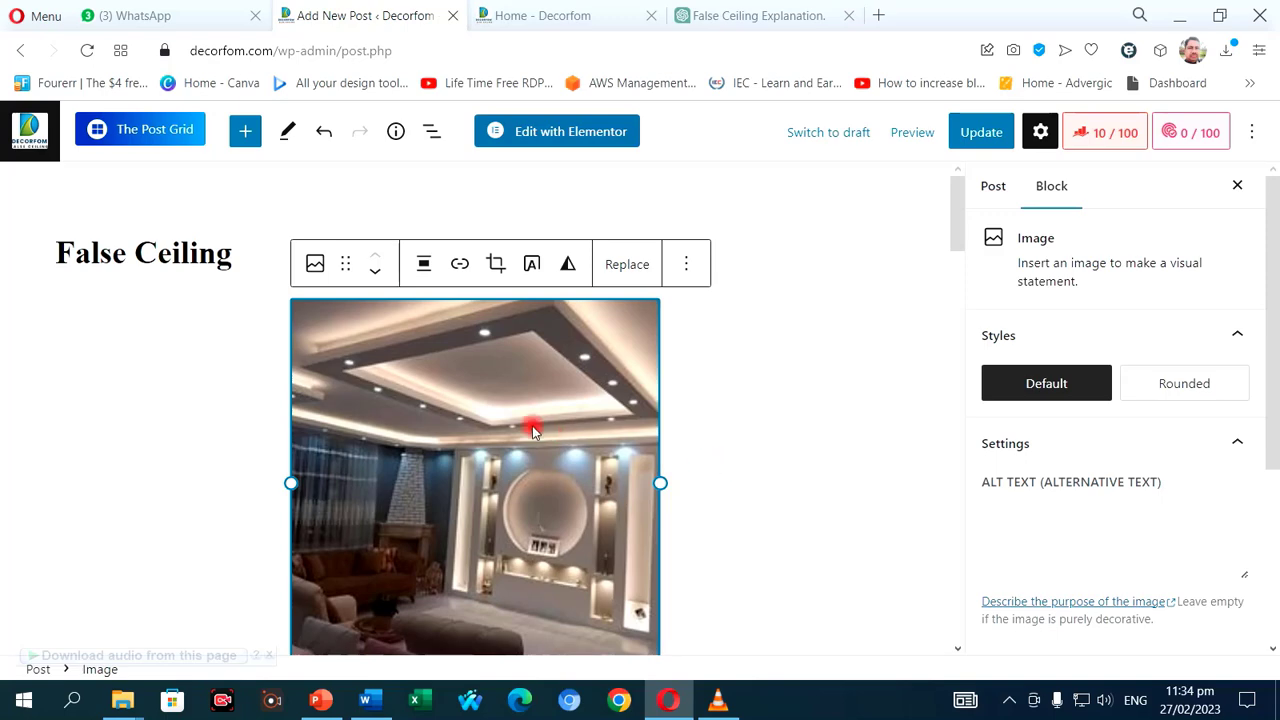
# - Add the caption "False Ceiling" to the ceiling image
pyautogui.scroll(-5, 533, 432)
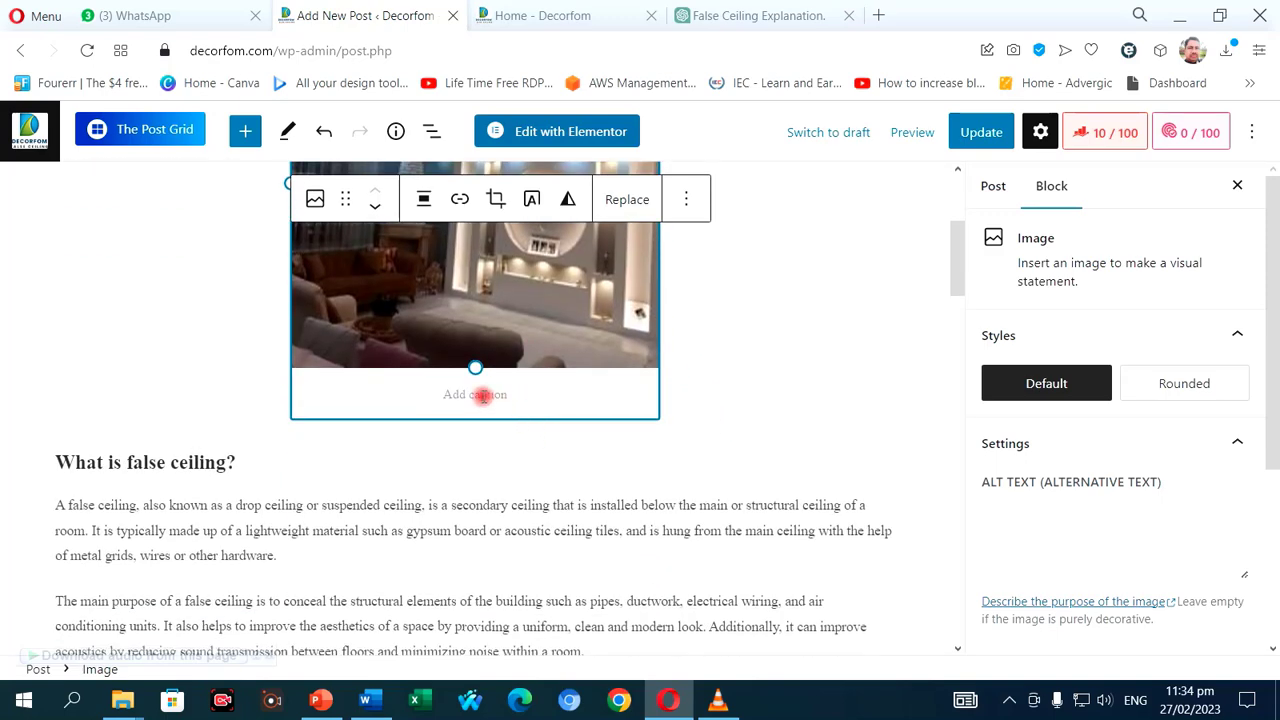
pyautogui.click(482, 396)
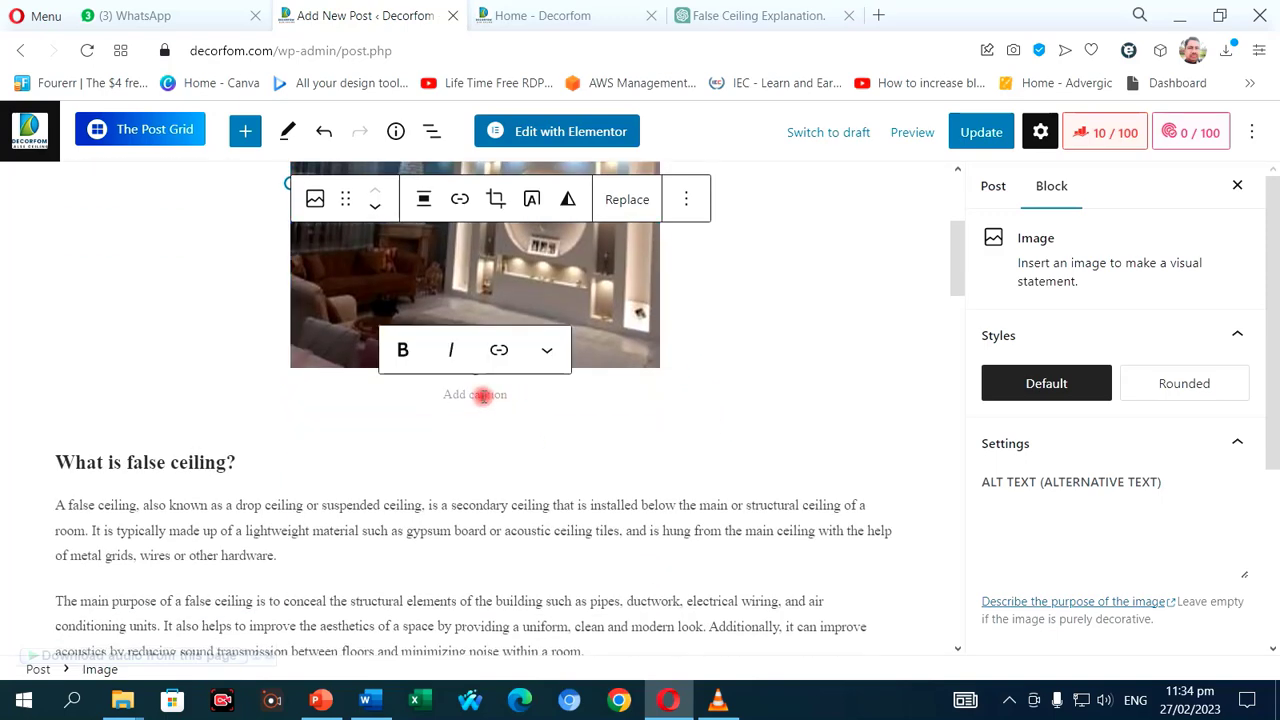
pyautogui.write('False Ceiling')
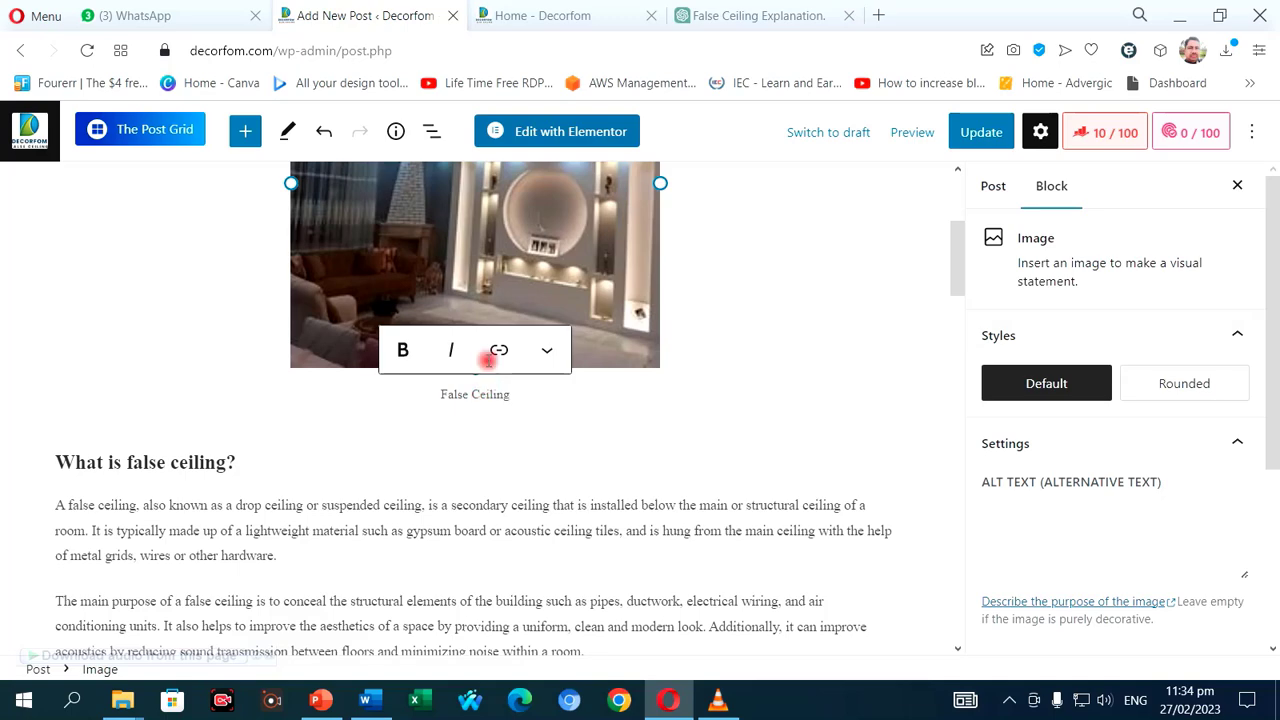
# - Review the captioned image and the post content down to the settings below the article
pyautogui.scroll(3, 600, 320)
pyautogui.scroll(-4, 612, 337)
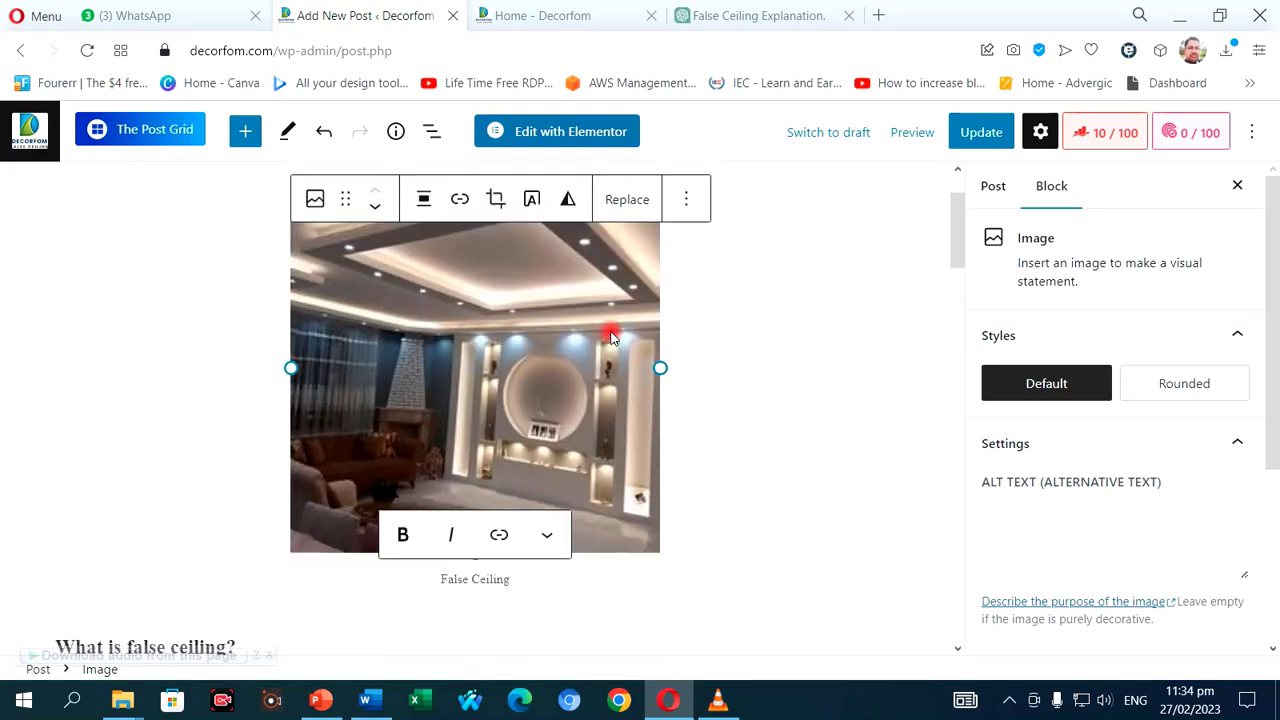
pyautogui.scroll(4, 612, 337)
pyautogui.scroll(-1, 612, 337)
pyautogui.scroll(-8, 600, 360)
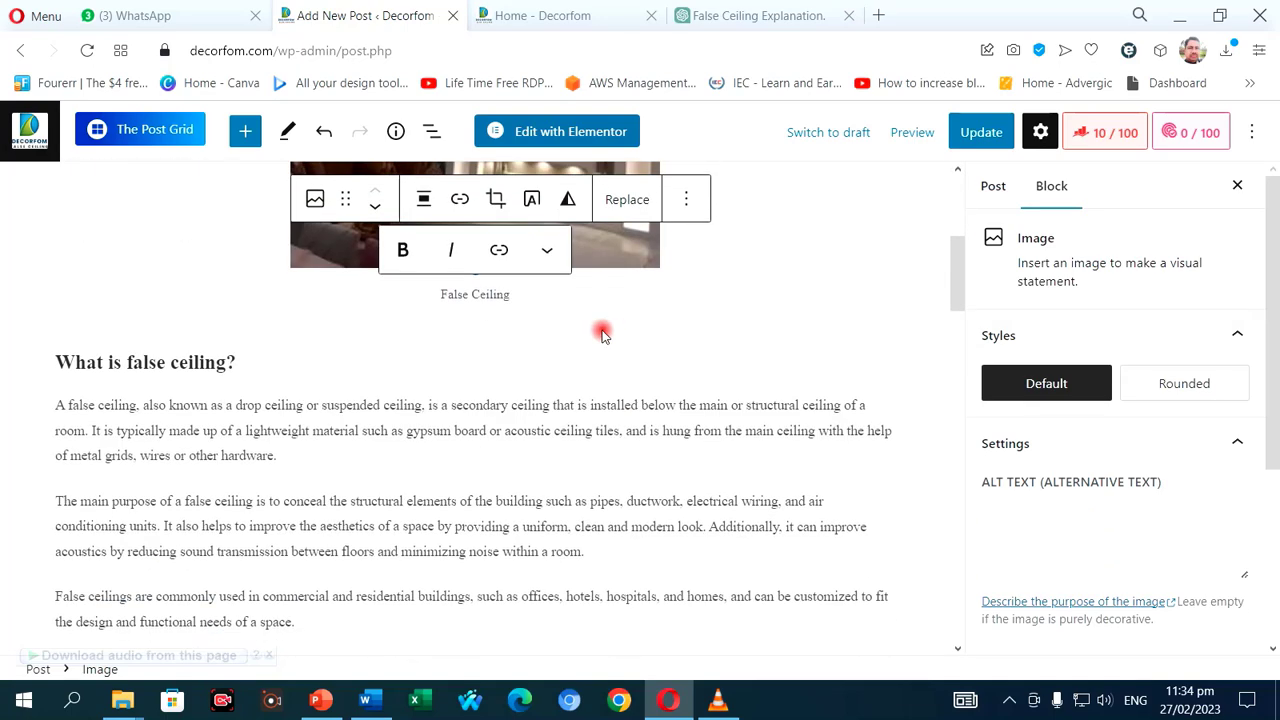
pyautogui.scroll(-15, 557, 424)
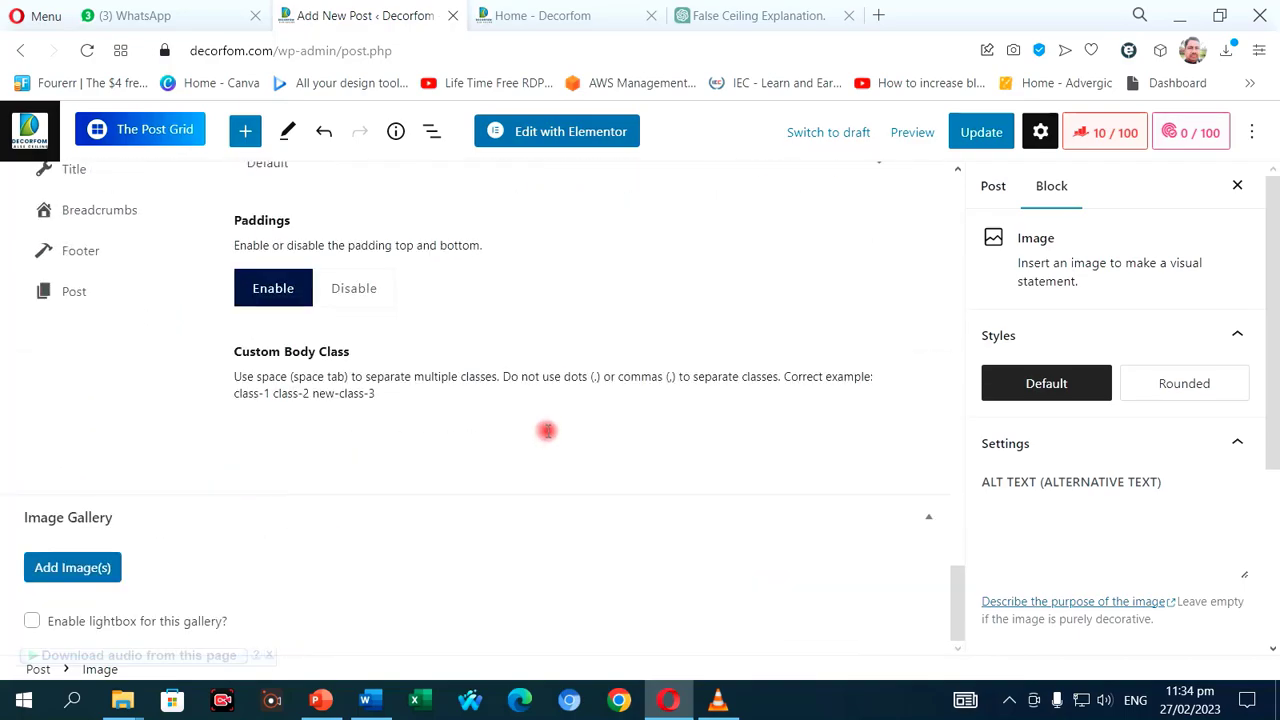
pyautogui.scroll(15, 547, 430)
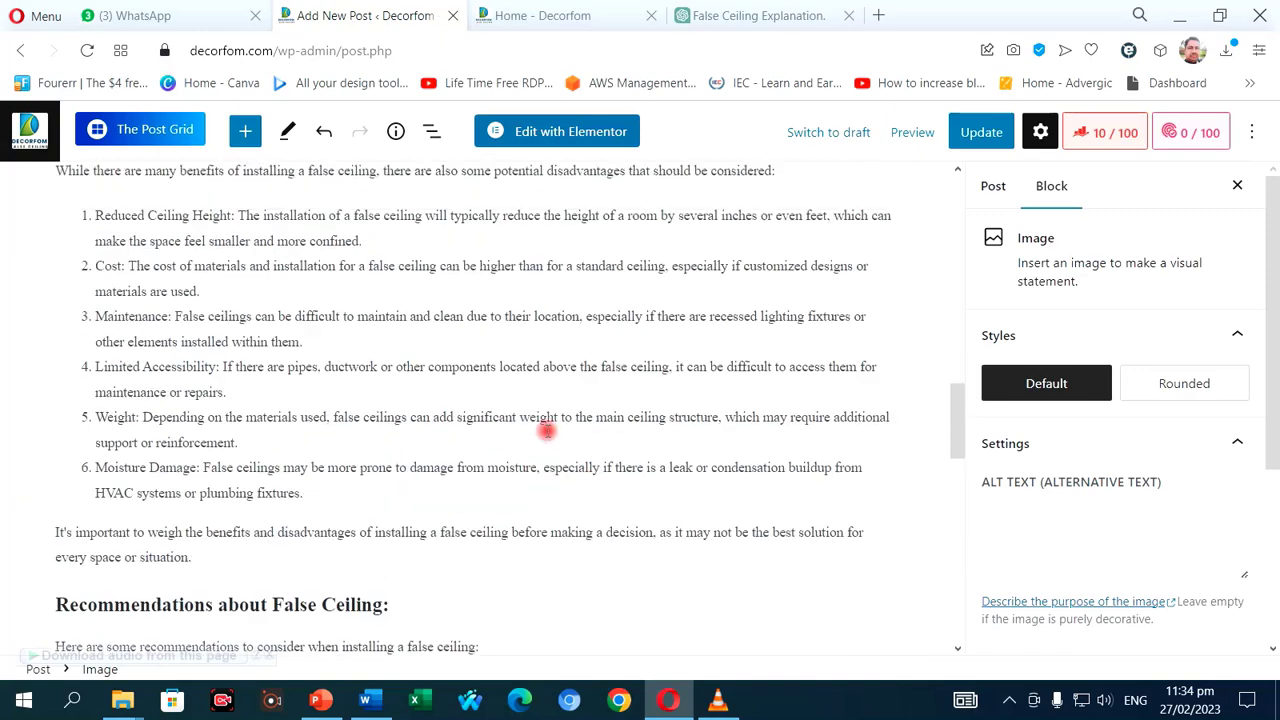
pyautogui.scroll(5, 547, 430)
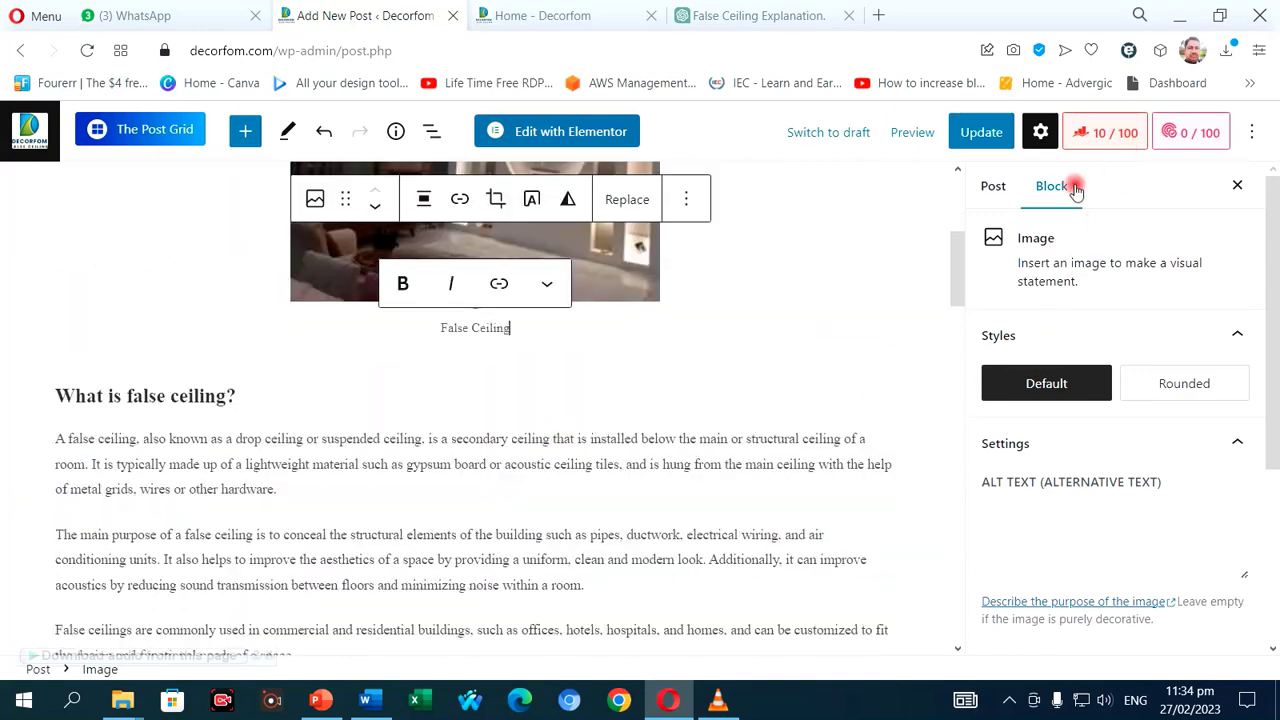
# - In the post's featured image settings, choose the living-room ceiling picture whose file name starts with 7b9ae5fe from the Media Library
pyautogui.click(995, 188)
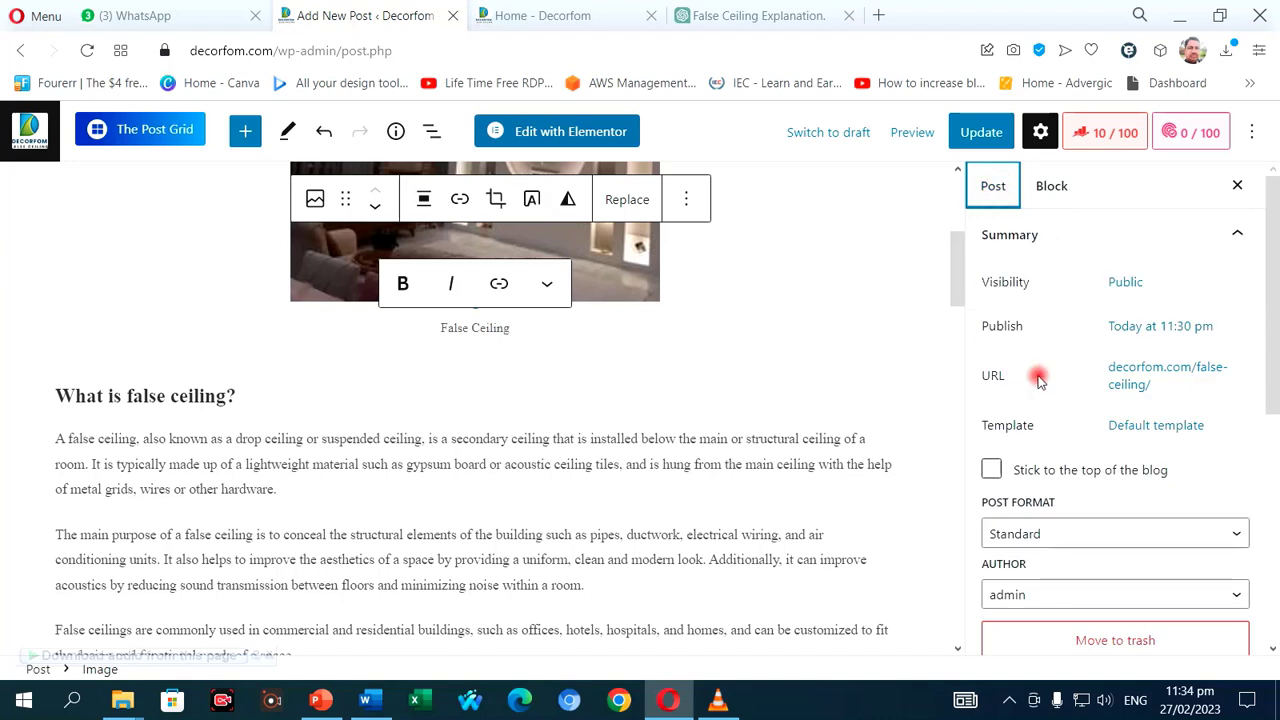
pyautogui.scroll(-2, 1038, 378)
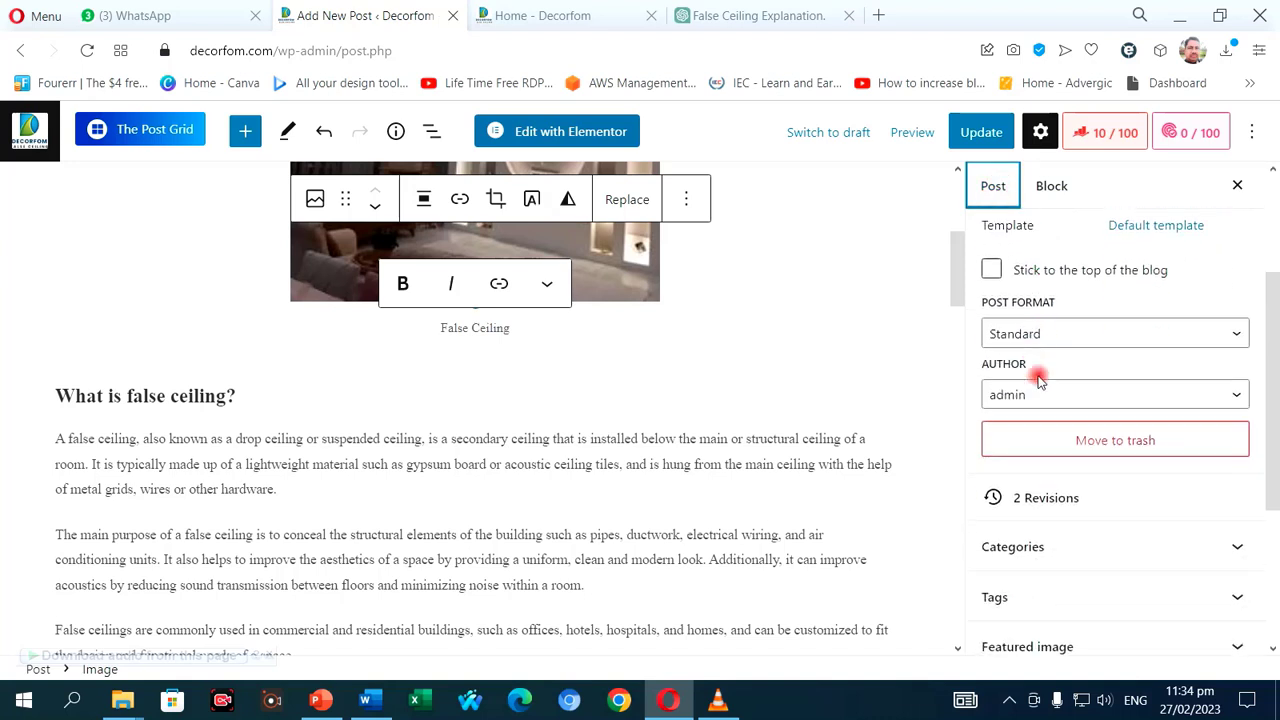
pyautogui.scroll(-3, 1043, 375)
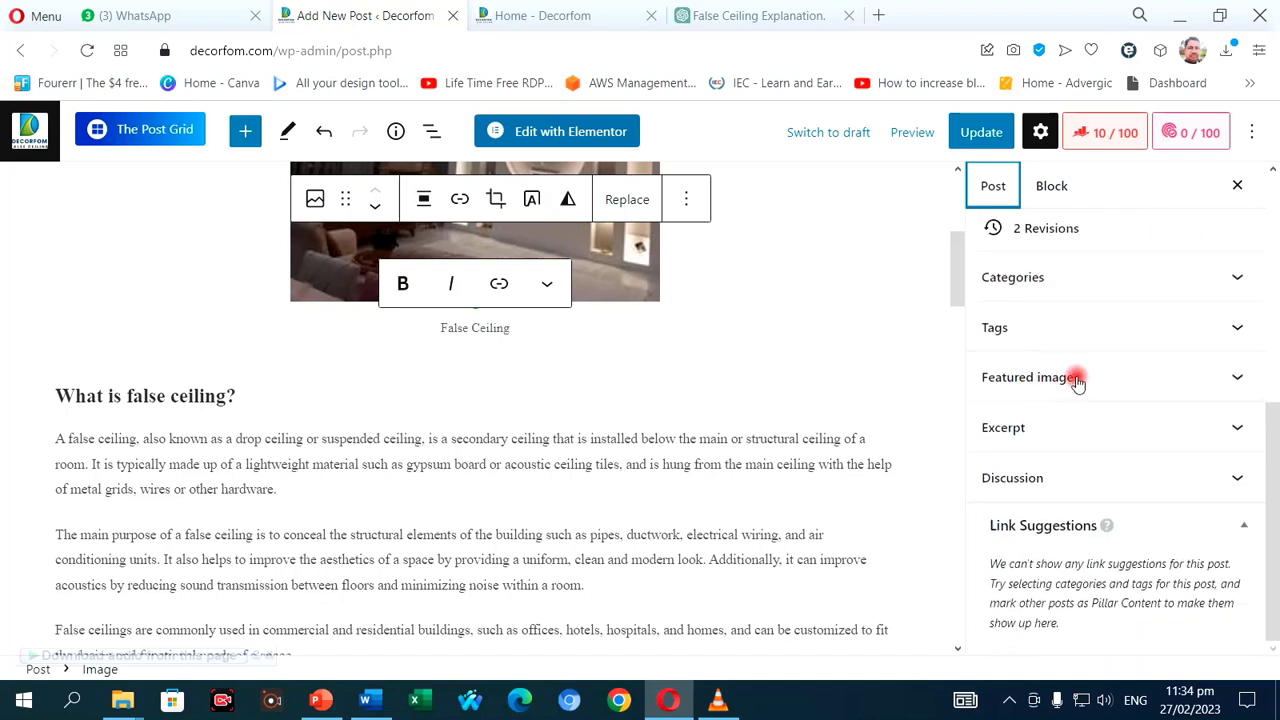
pyautogui.click(1077, 380)
pyautogui.click(1094, 449)
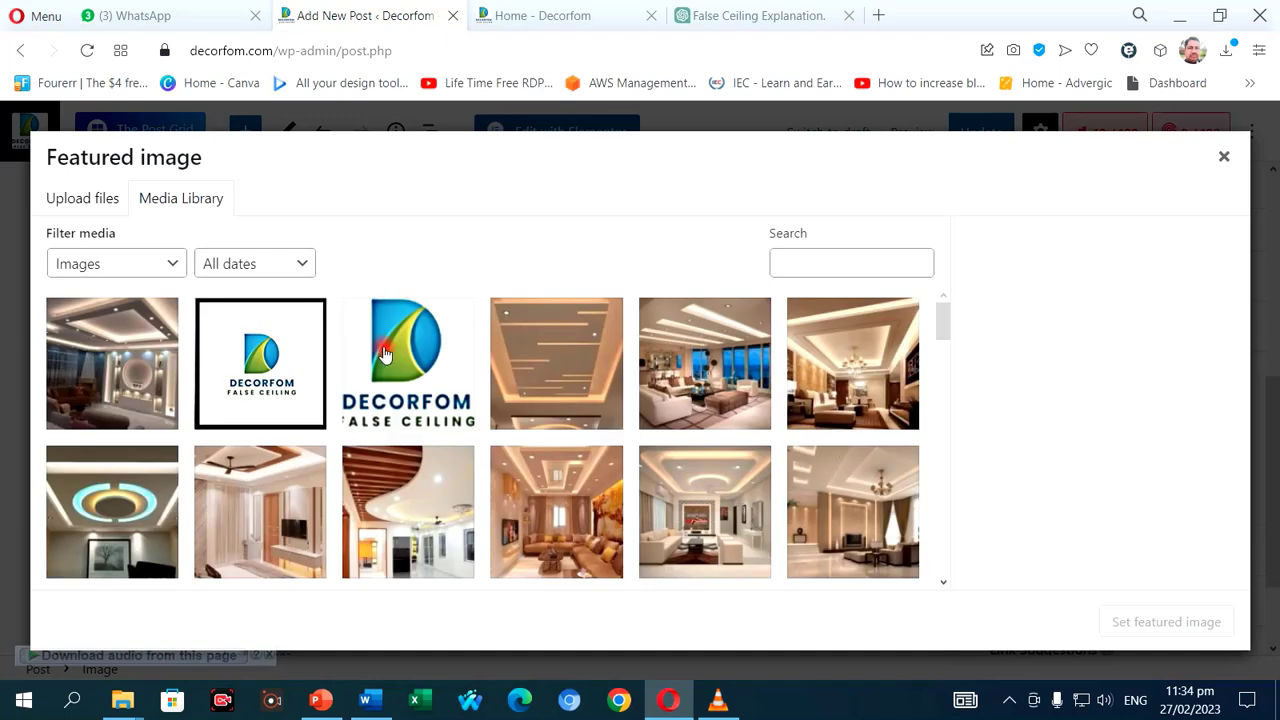
pyautogui.click(153, 374)
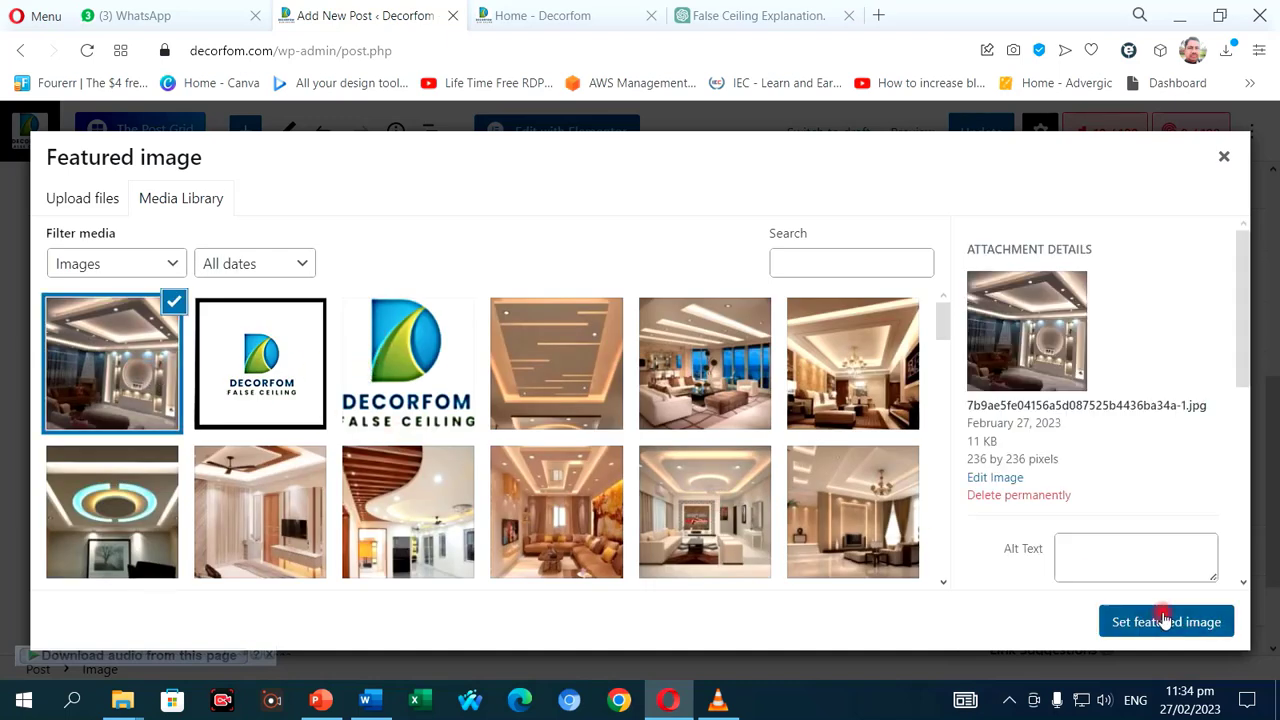
# - Enter "False Ceiling" as the selected picture's alt text and copy that text
pyautogui.click(1122, 559)
pyautogui.scroll(-2, 1104, 500)
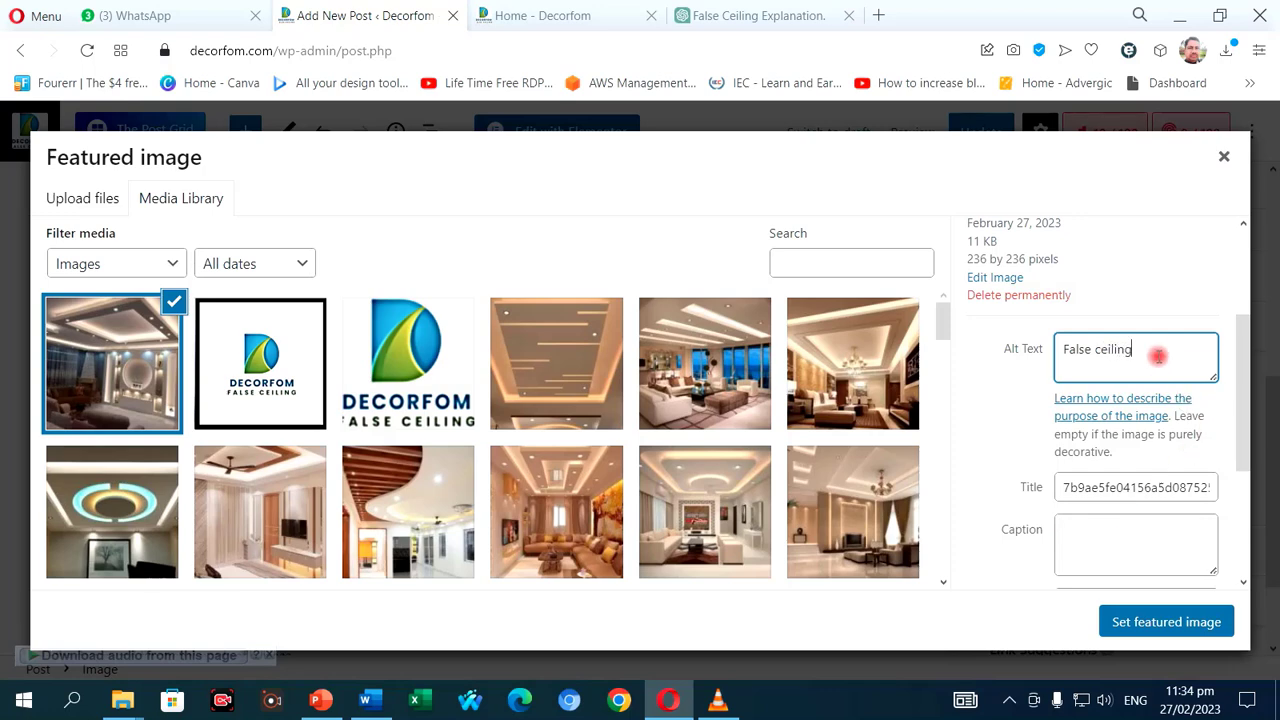
pyautogui.moveTo(1155, 350); pyautogui.dragTo(1058, 346)
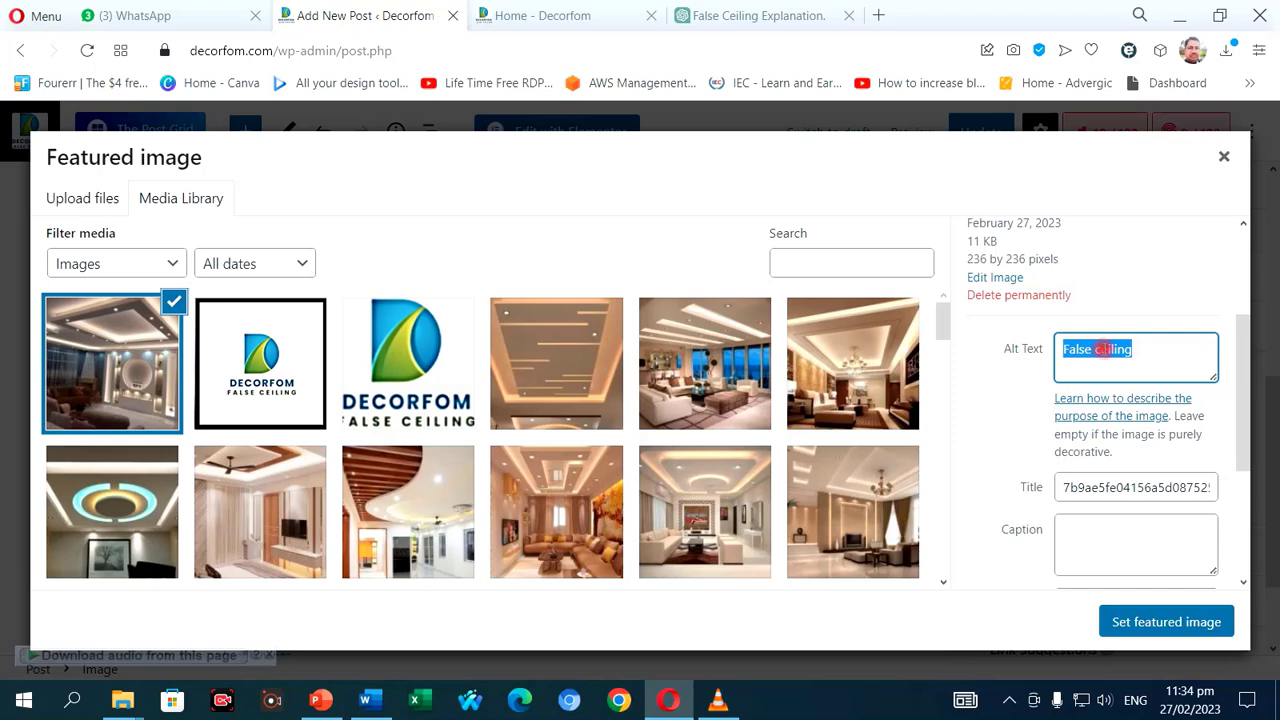
pyautogui.click(1099, 348)
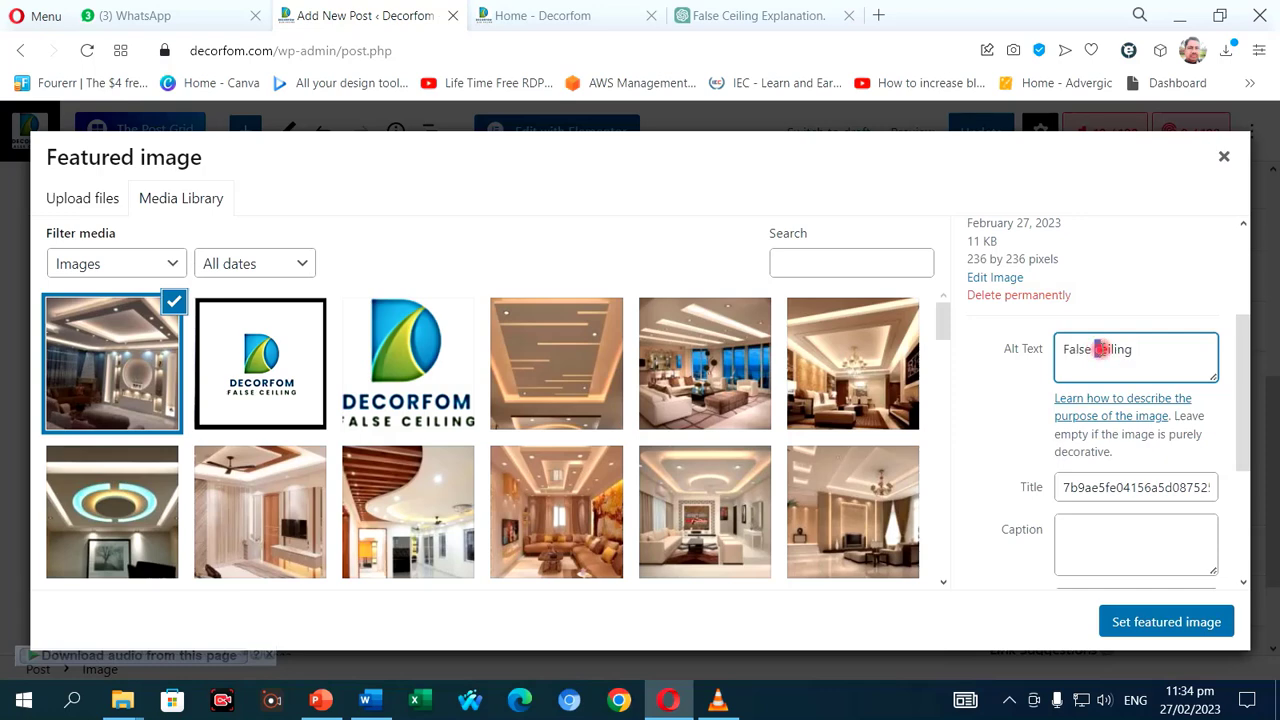
pyautogui.moveTo(1134, 349); pyautogui.dragTo(1063, 349)
pyautogui.hotkey('ctrl', 'c')
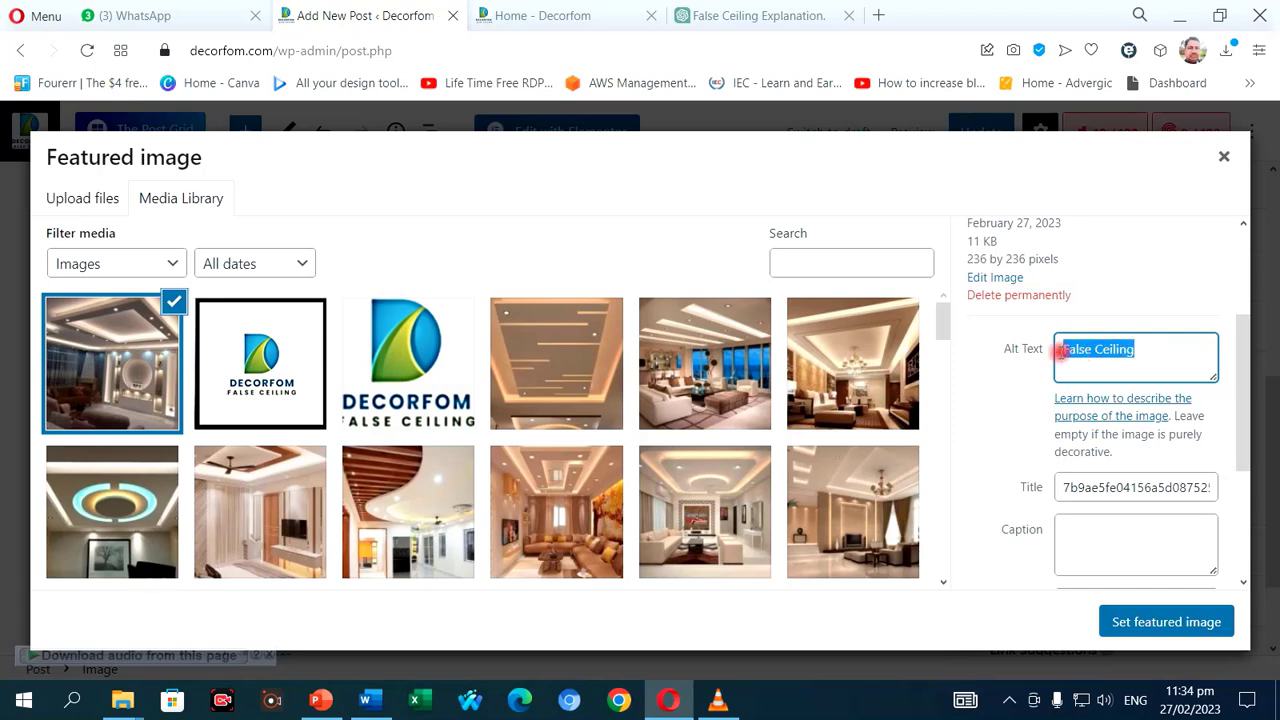
# - Fill the picture's title, caption and description with "False Ceiling" and set it as the featured image
pyautogui.click(1129, 533)
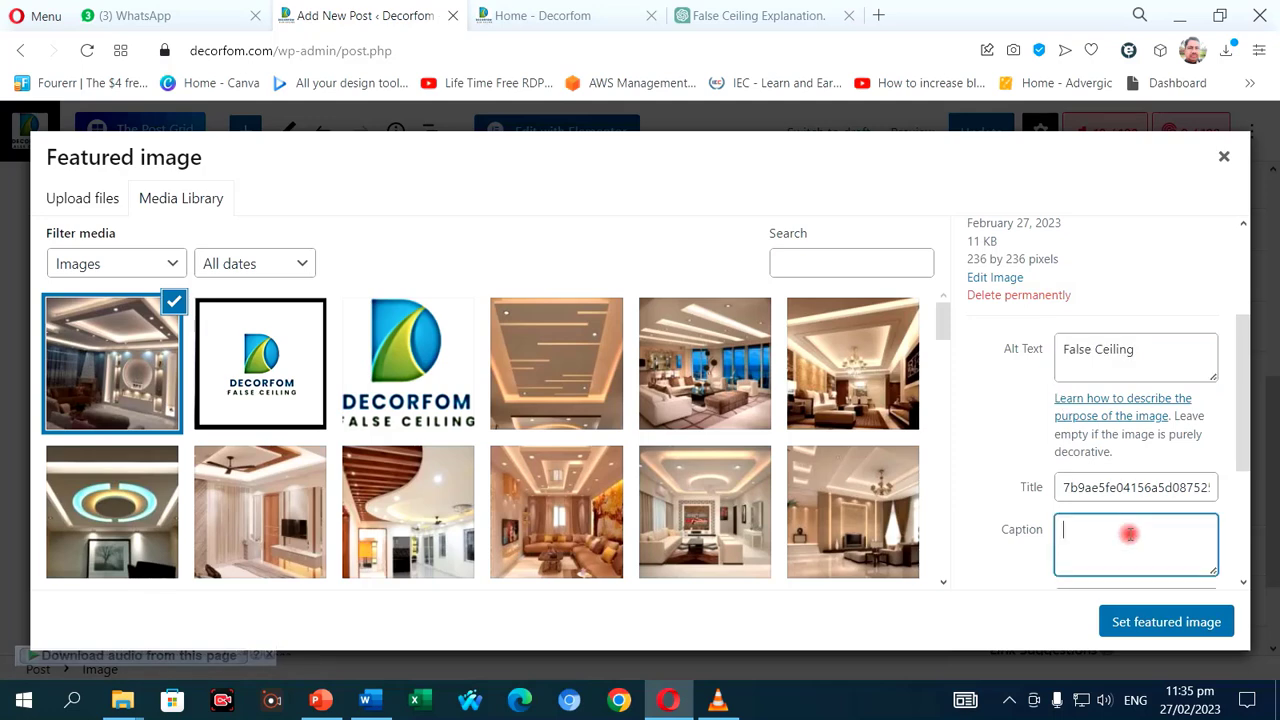
pyautogui.click(1123, 487)
pyautogui.doubleClick(1123, 488)
pyautogui.hotkey('ctrl', 'v')
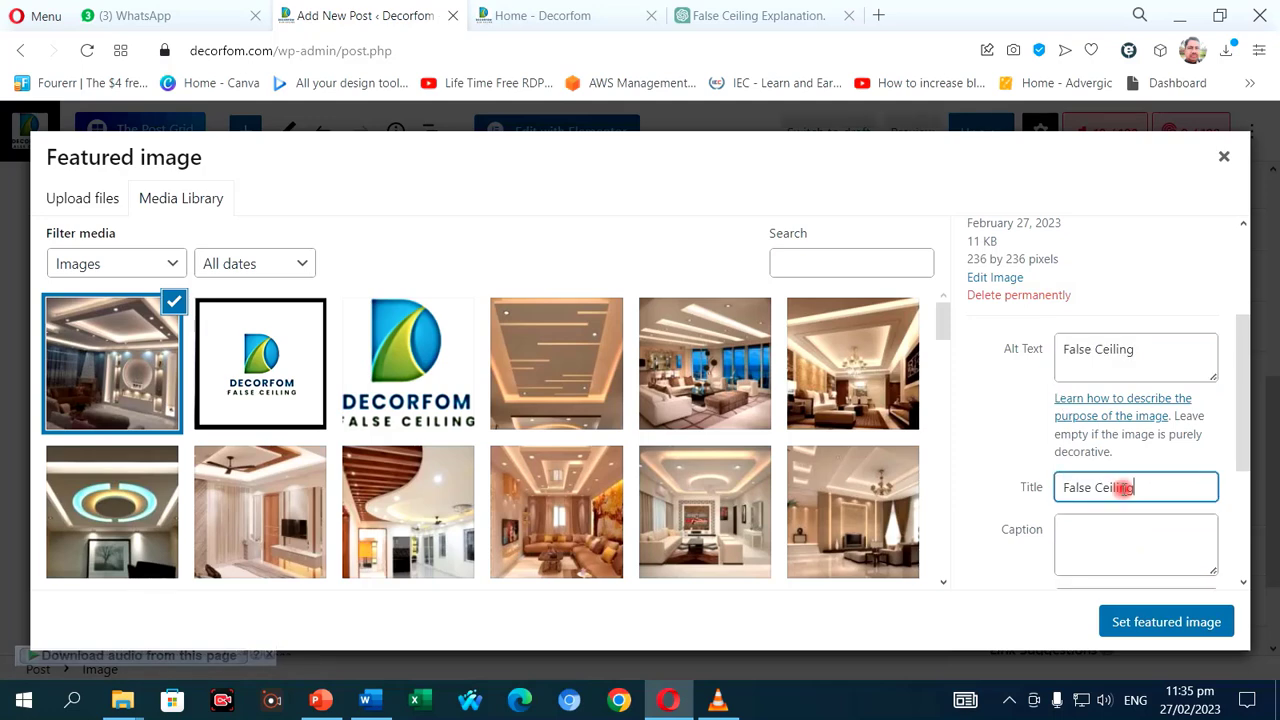
pyautogui.click(1122, 538)
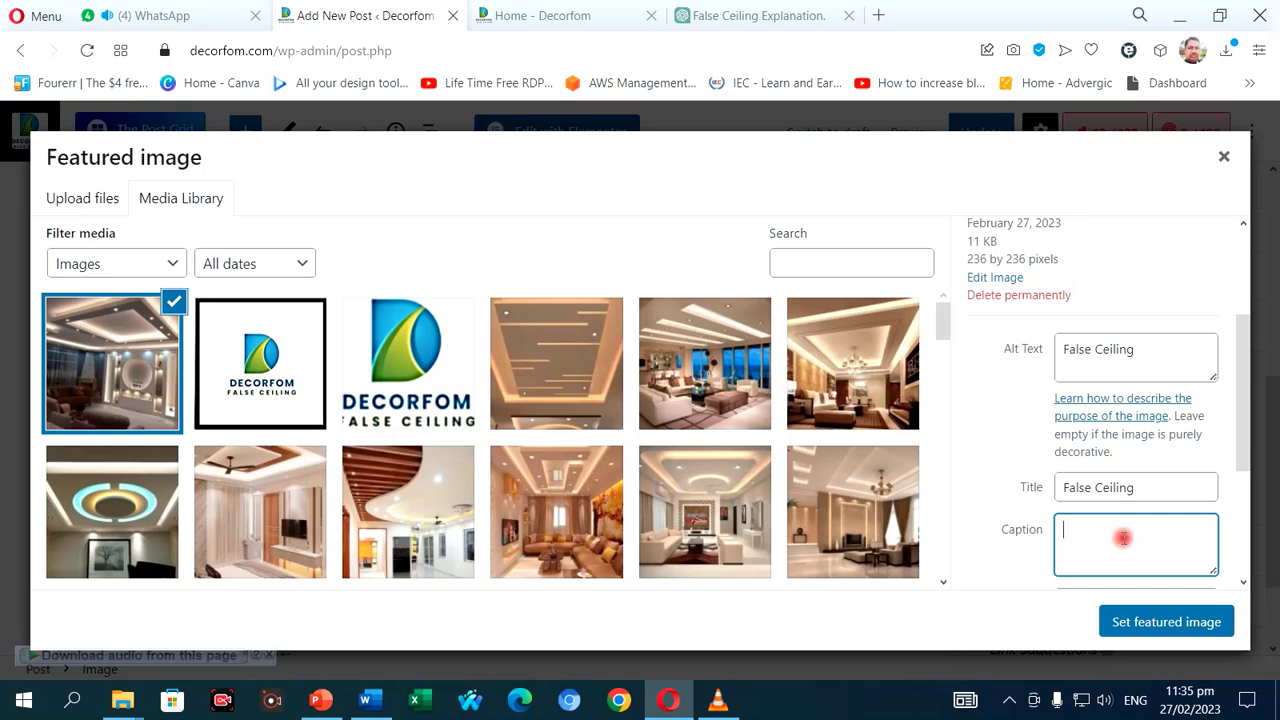
pyautogui.hotkey('ctrl', 'v')
pyautogui.scroll(-2, 1120, 534)
pyautogui.click(1123, 357)
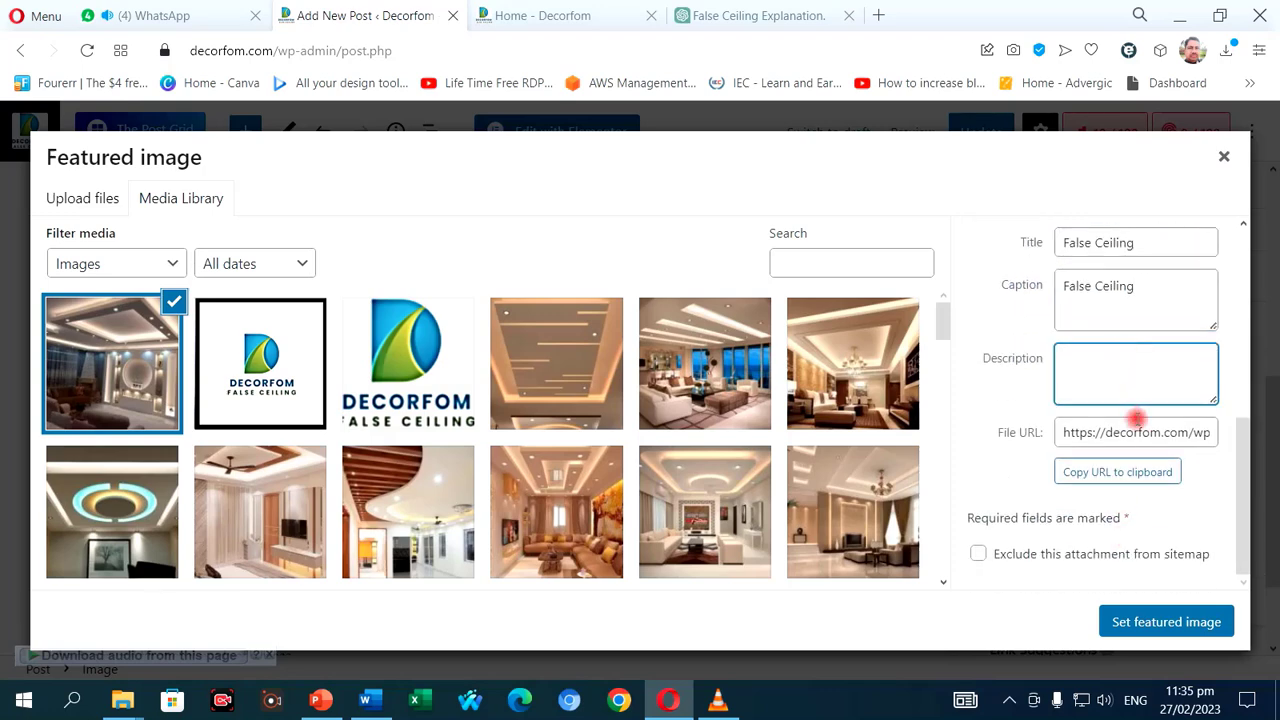
pyautogui.hotkey('ctrl', 'v')
pyautogui.click(1163, 622)
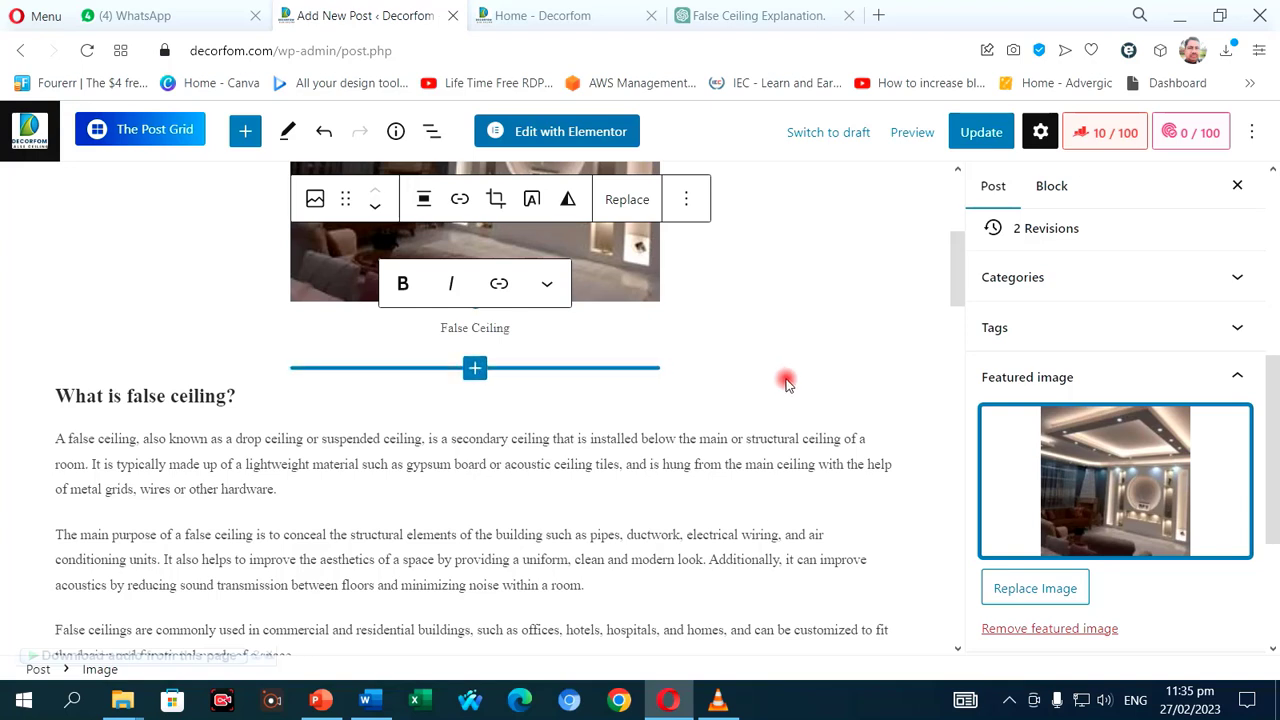
# - Expand the post's category options and update the published post
pyautogui.scroll(-3, 1092, 462)
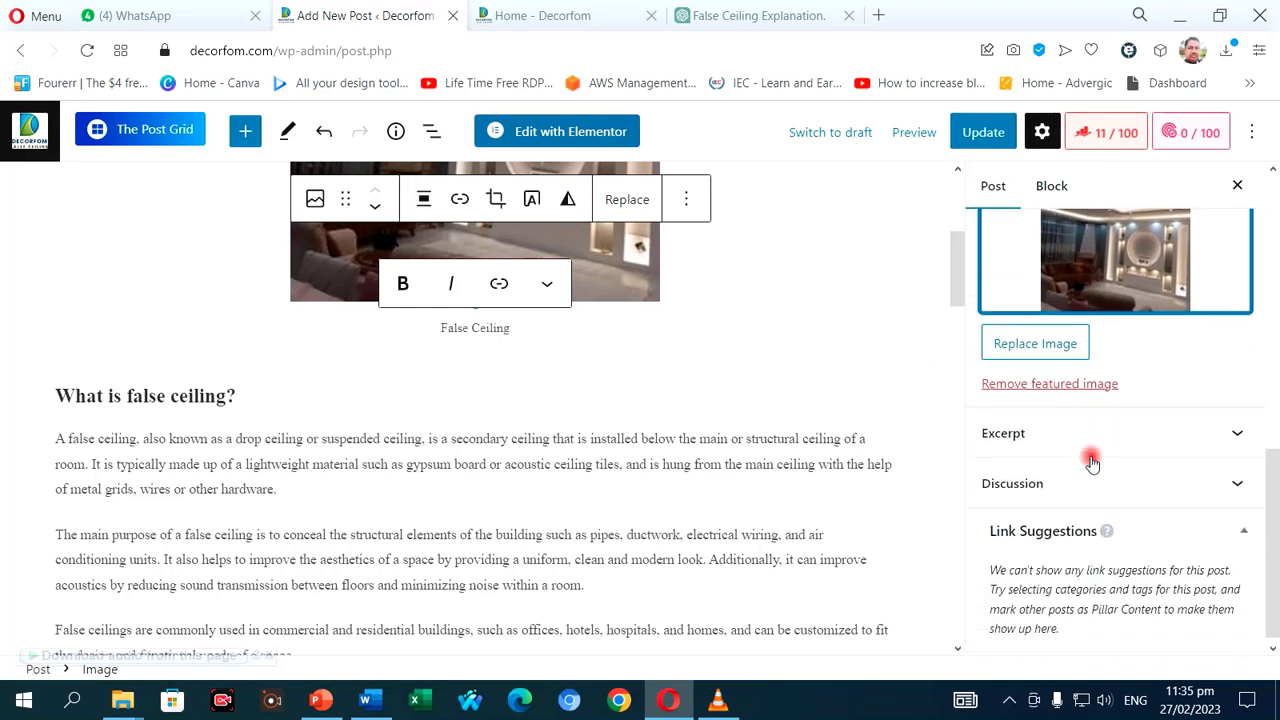
pyautogui.scroll(5, 1092, 462)
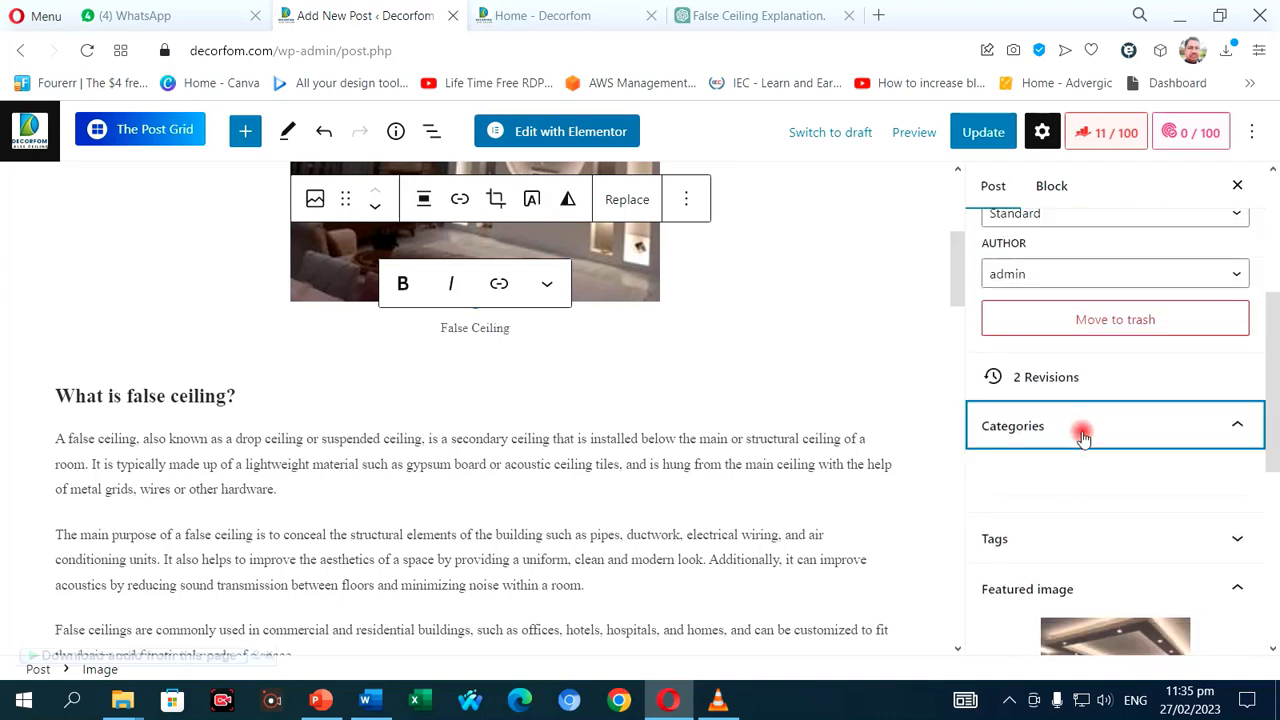
pyautogui.click(1083, 428)
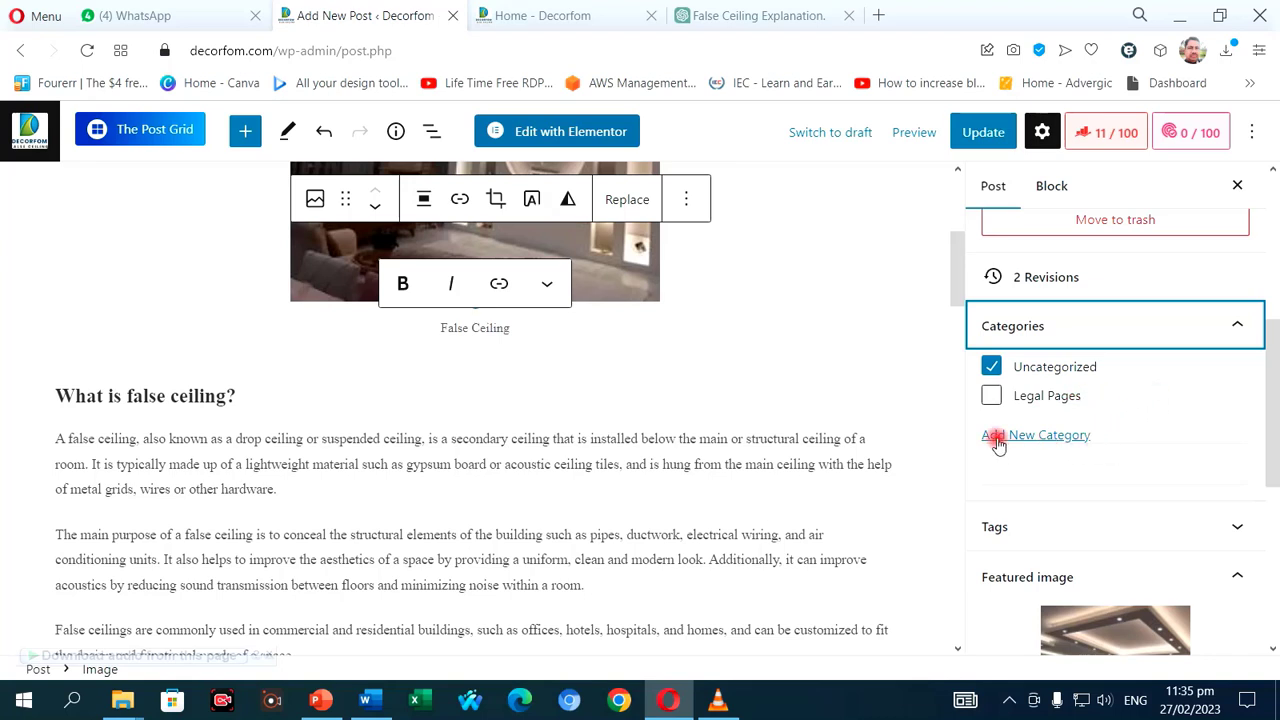
pyautogui.click(985, 136)
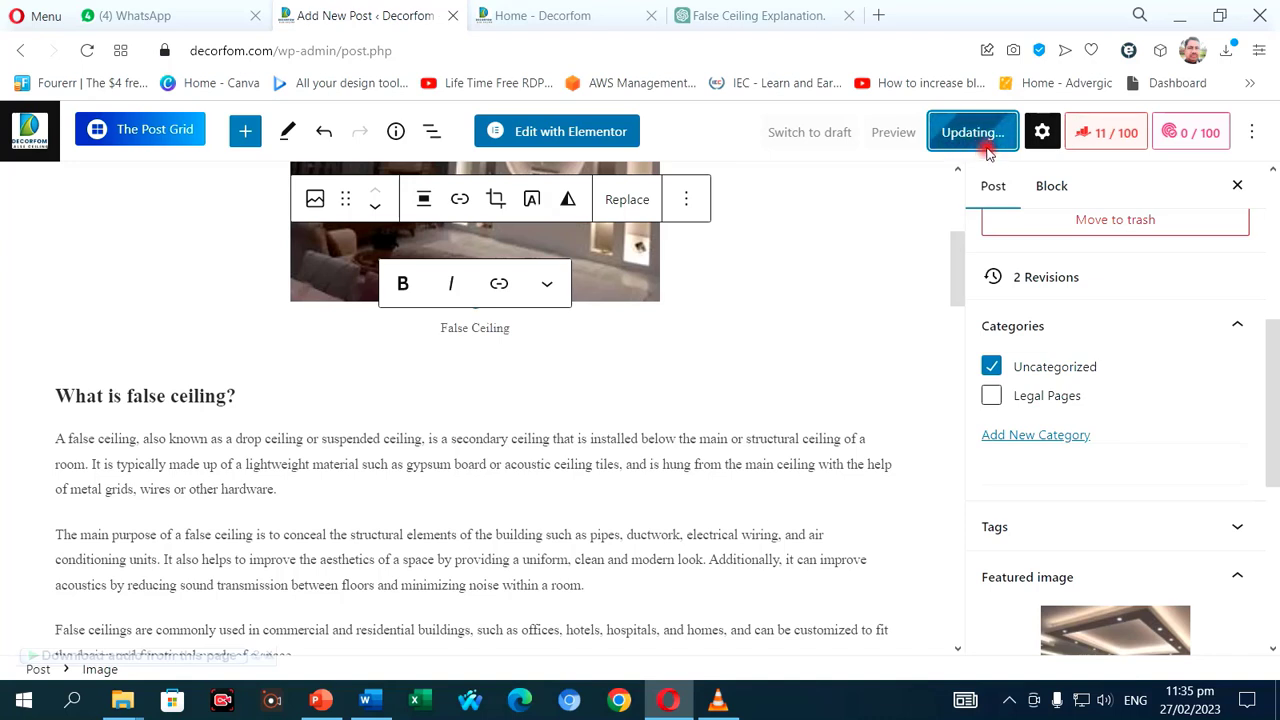
# - Create a "False Ceiling" category without a parent, assign it to the post and deselect Uncategorized
pyautogui.click(1055, 441)
pyautogui.click(1066, 487)
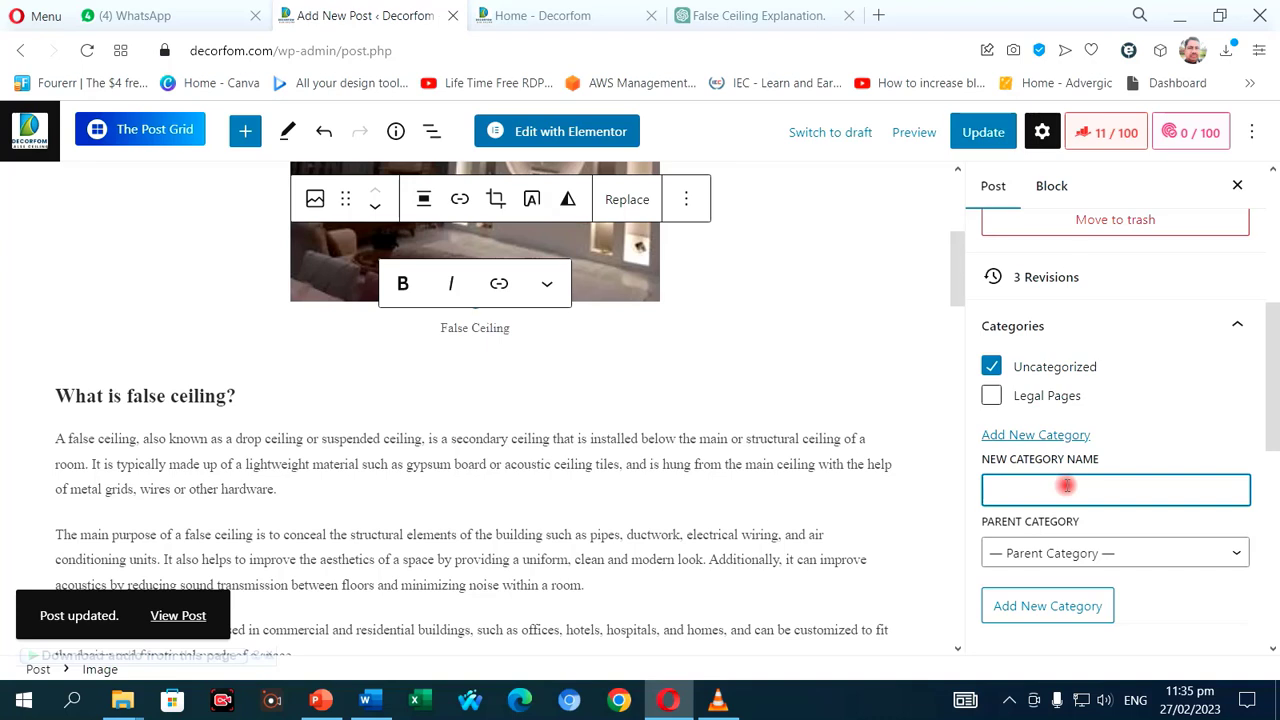
pyautogui.scroll(5, 791, 369)
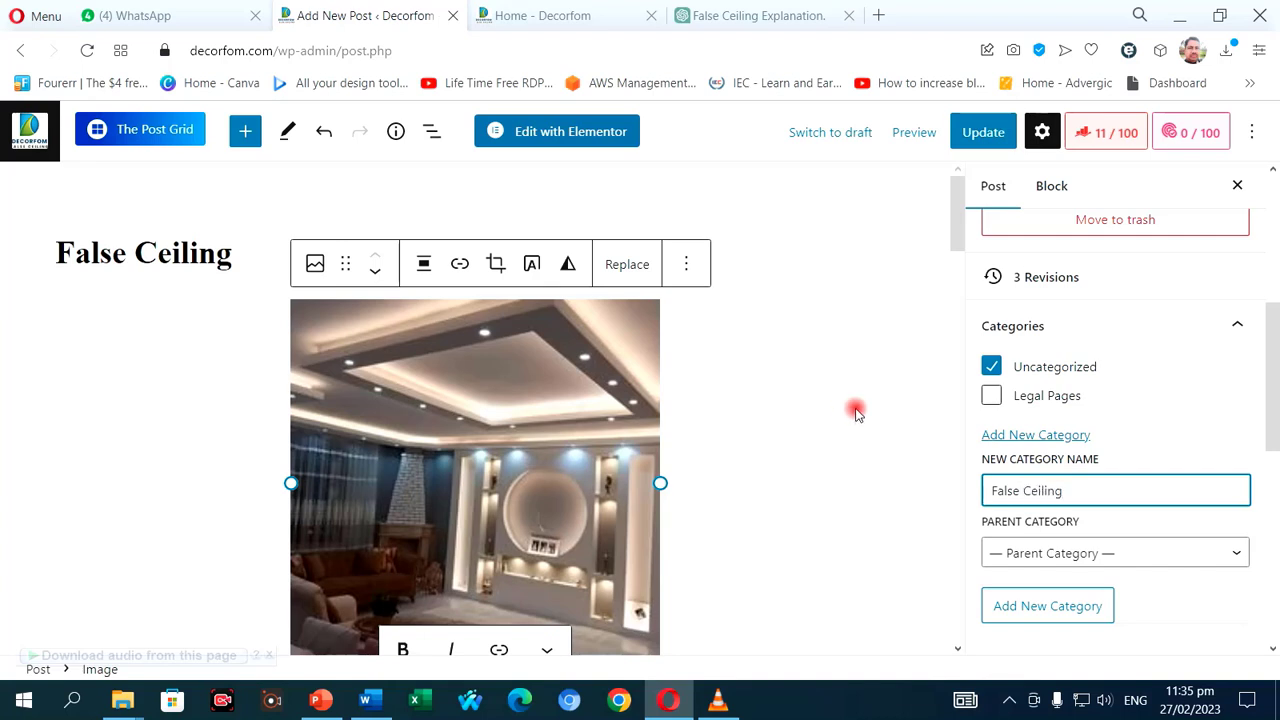
pyautogui.scroll(-1, 1075, 455)
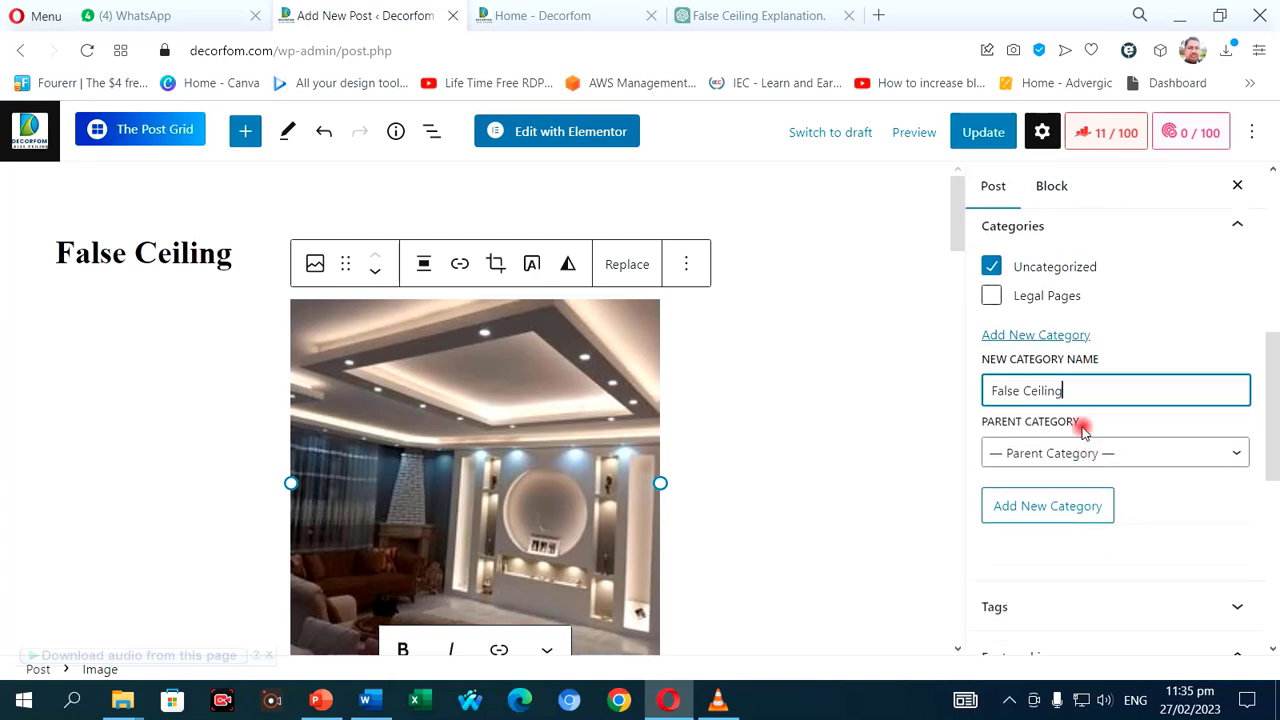
pyautogui.click(1078, 455)
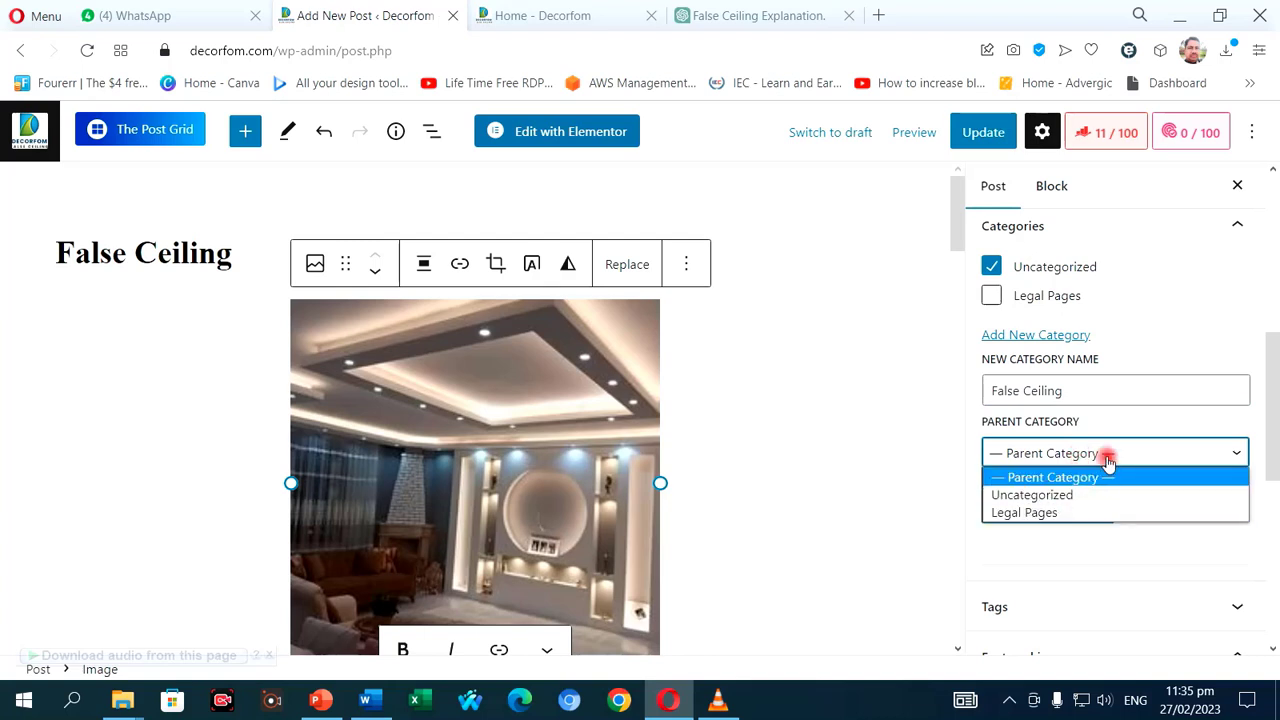
pyautogui.click(1107, 458)
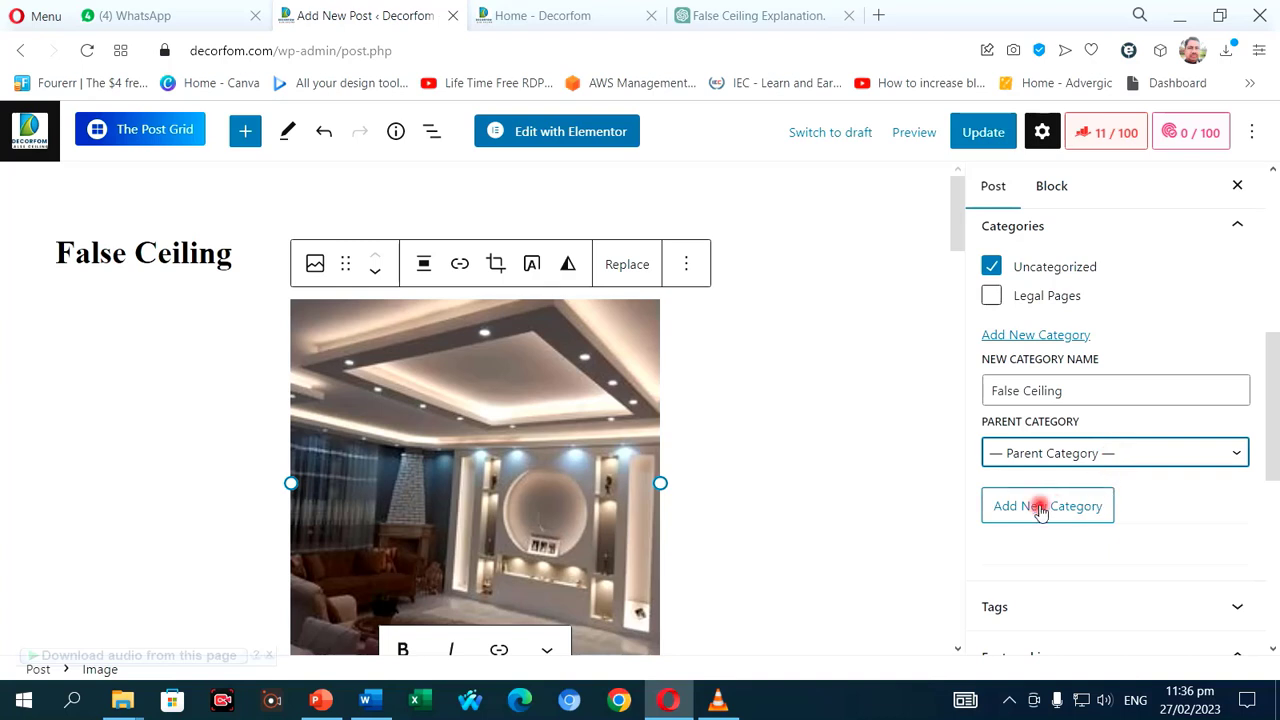
pyautogui.scroll(-2, 1050, 505)
pyautogui.scroll(2, 1074, 497)
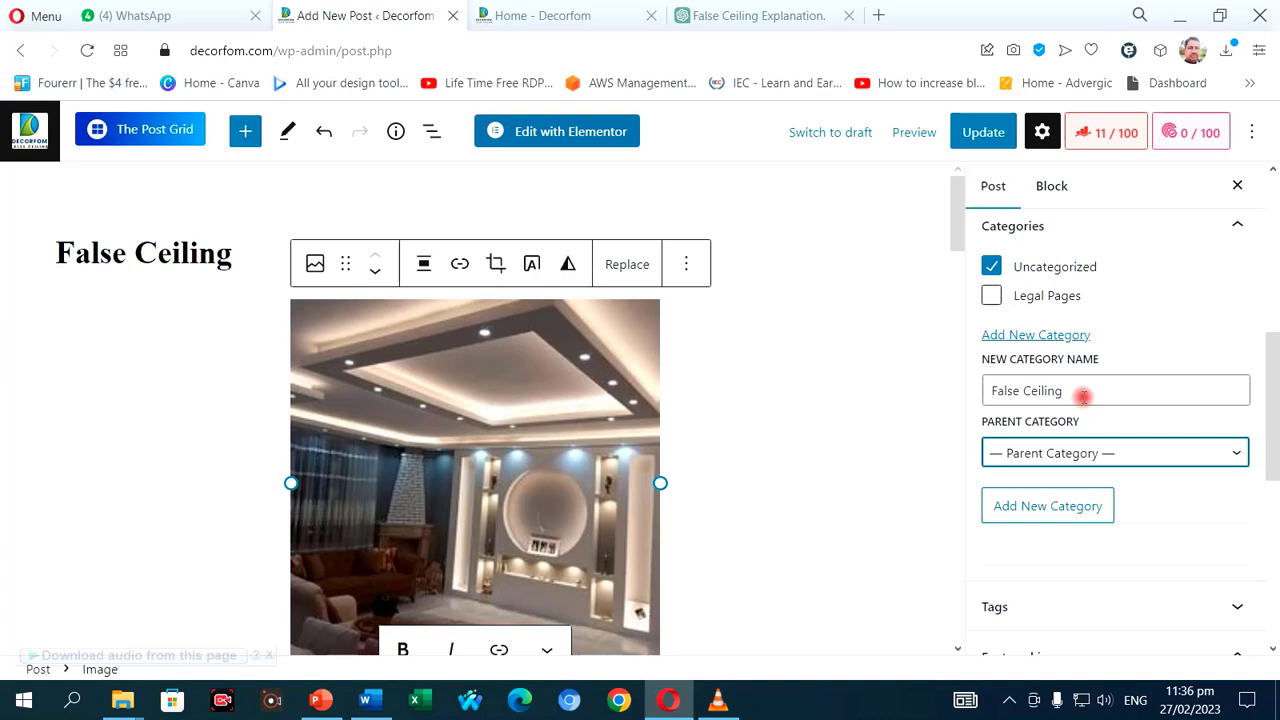
pyautogui.click(1045, 505)
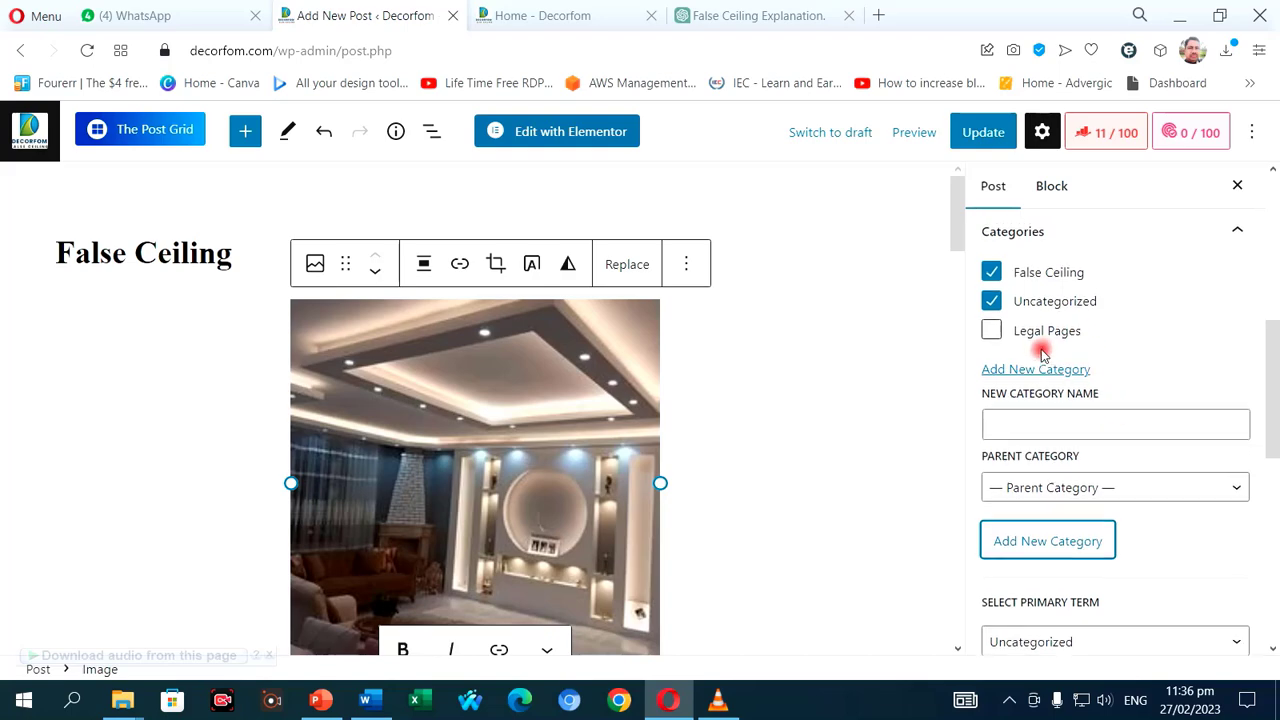
pyautogui.scroll(1, 1050, 380)
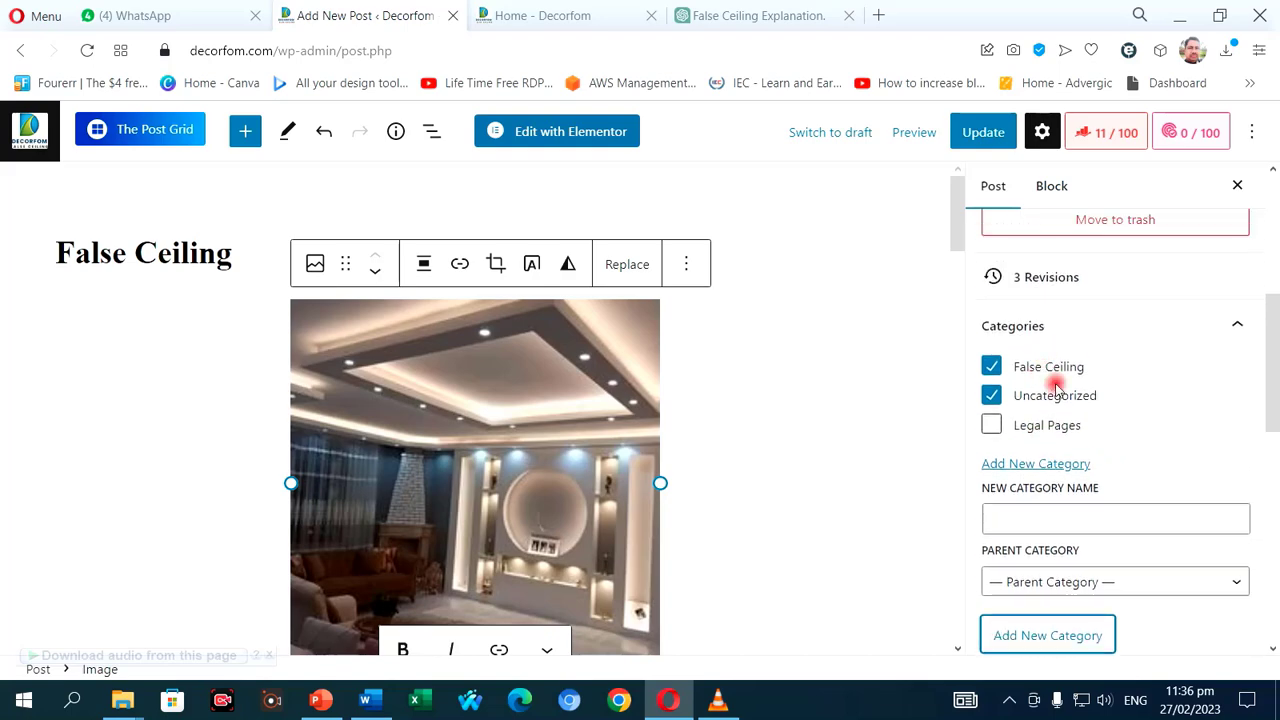
pyautogui.click(992, 399)
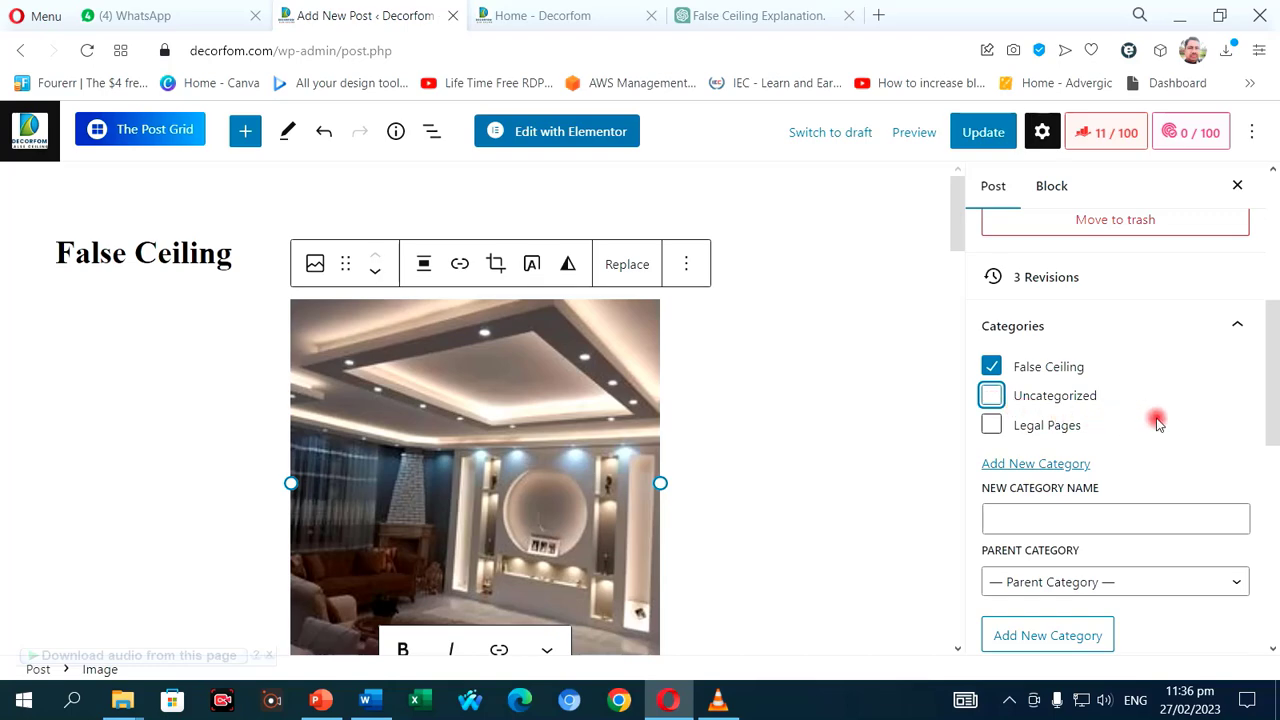
# - Update the published False Ceiling post to save its new category assignment
pyautogui.scroll(-6, 1157, 424)
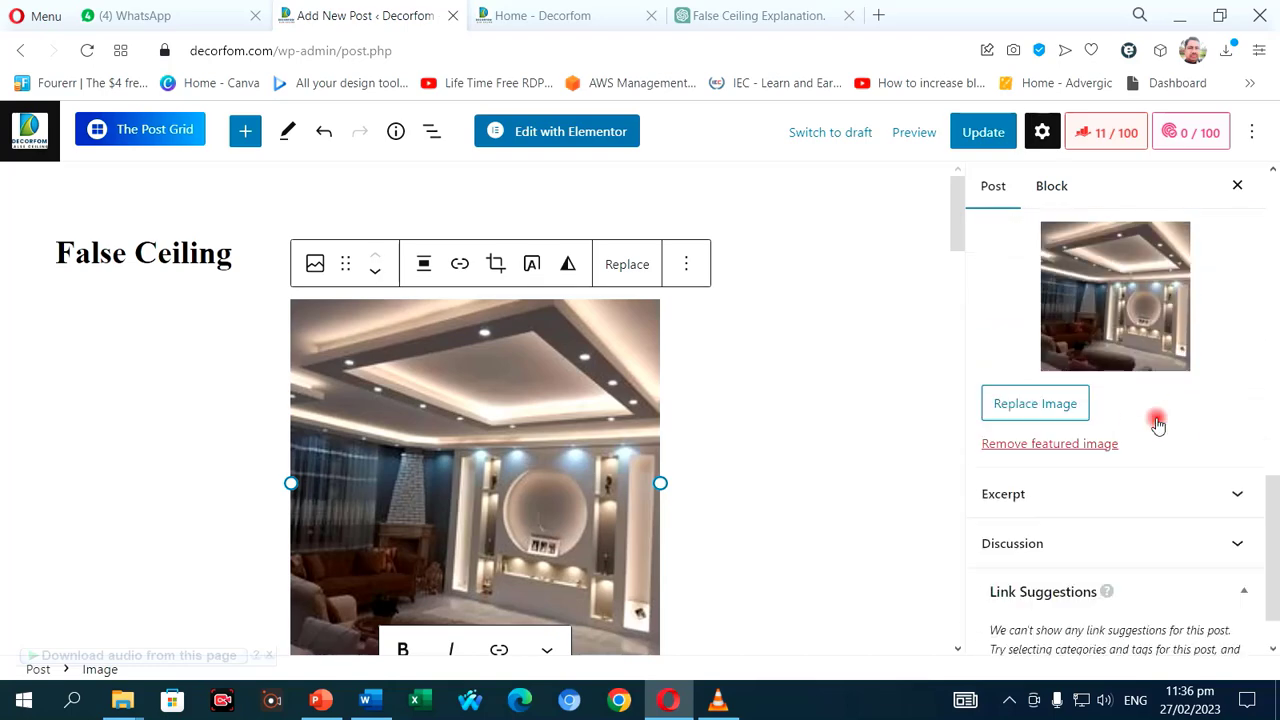
pyautogui.scroll(10, 1157, 424)
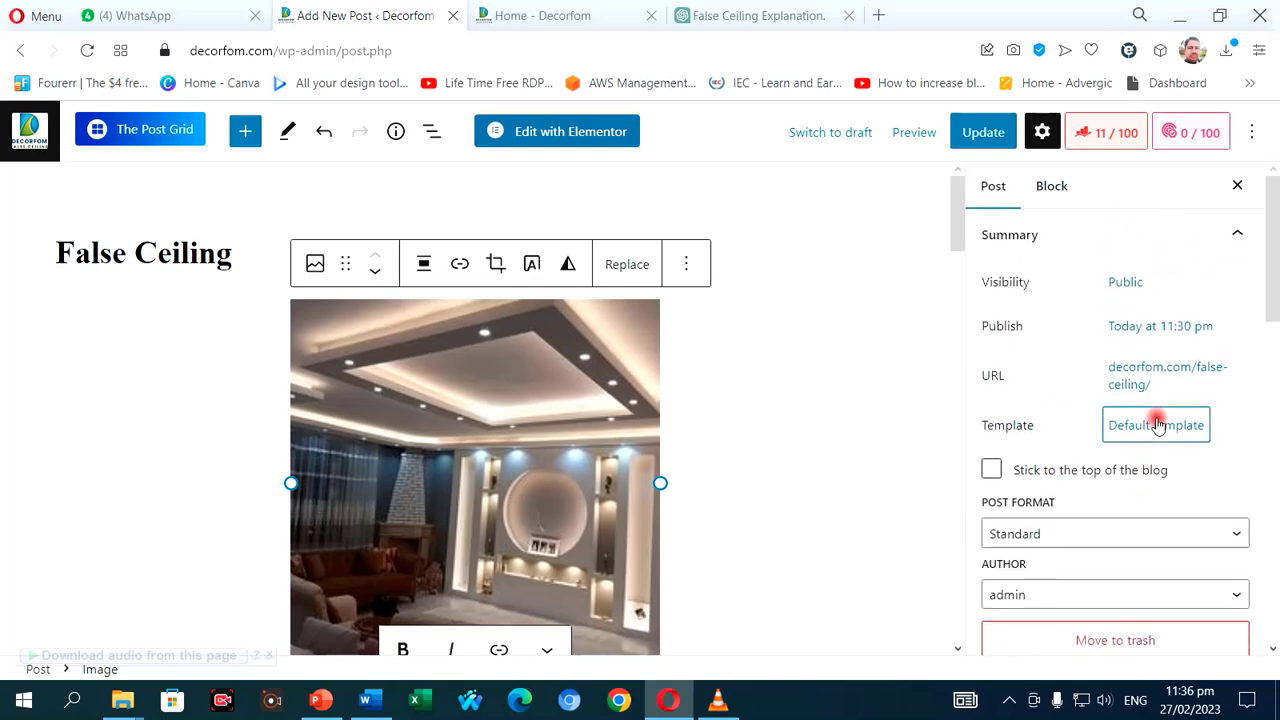
pyautogui.click(975, 138)
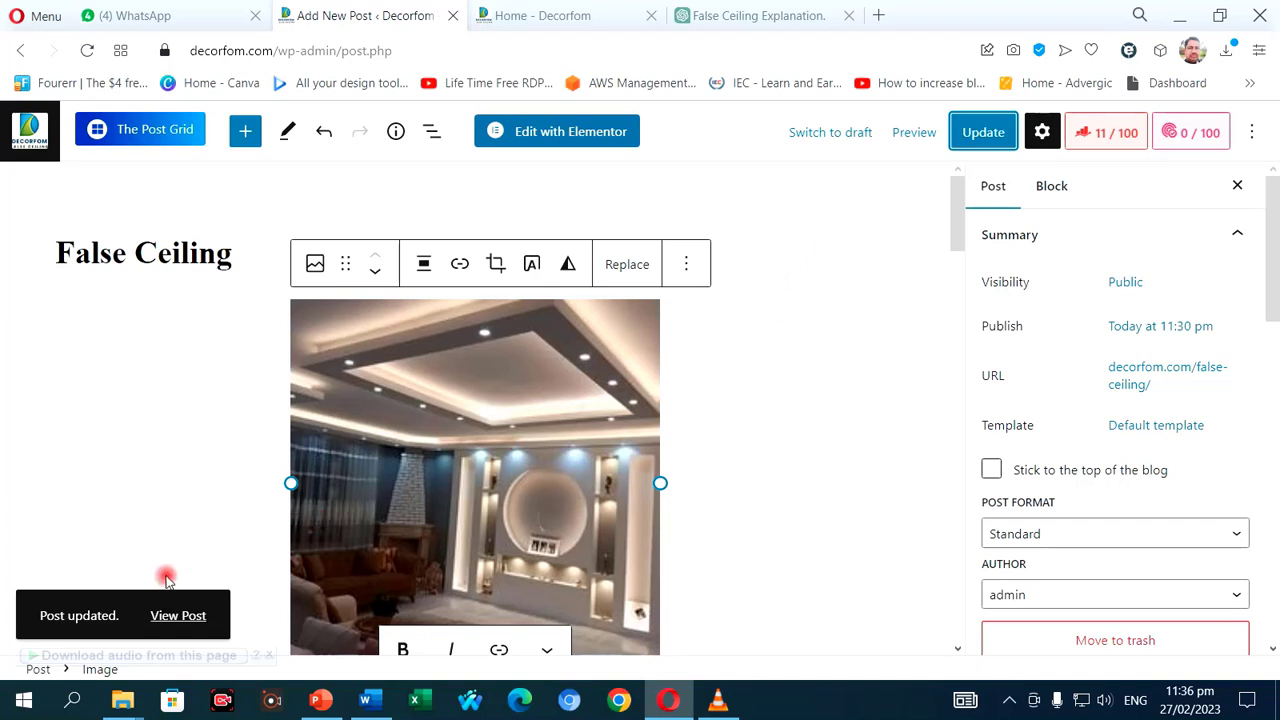
pyautogui.click(985, 131)
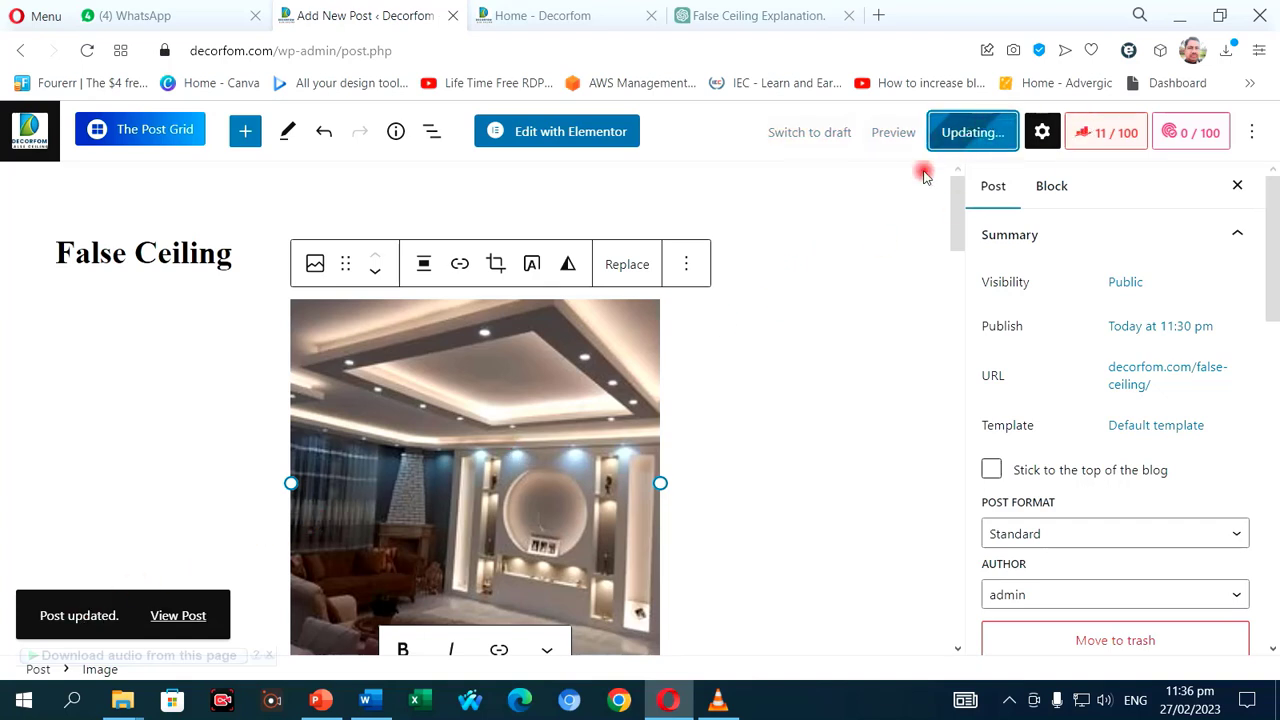
# - Open the live site's Blog page and check the False Ceiling post's image, caption, category and excerpt
pyautogui.click(569, 24)
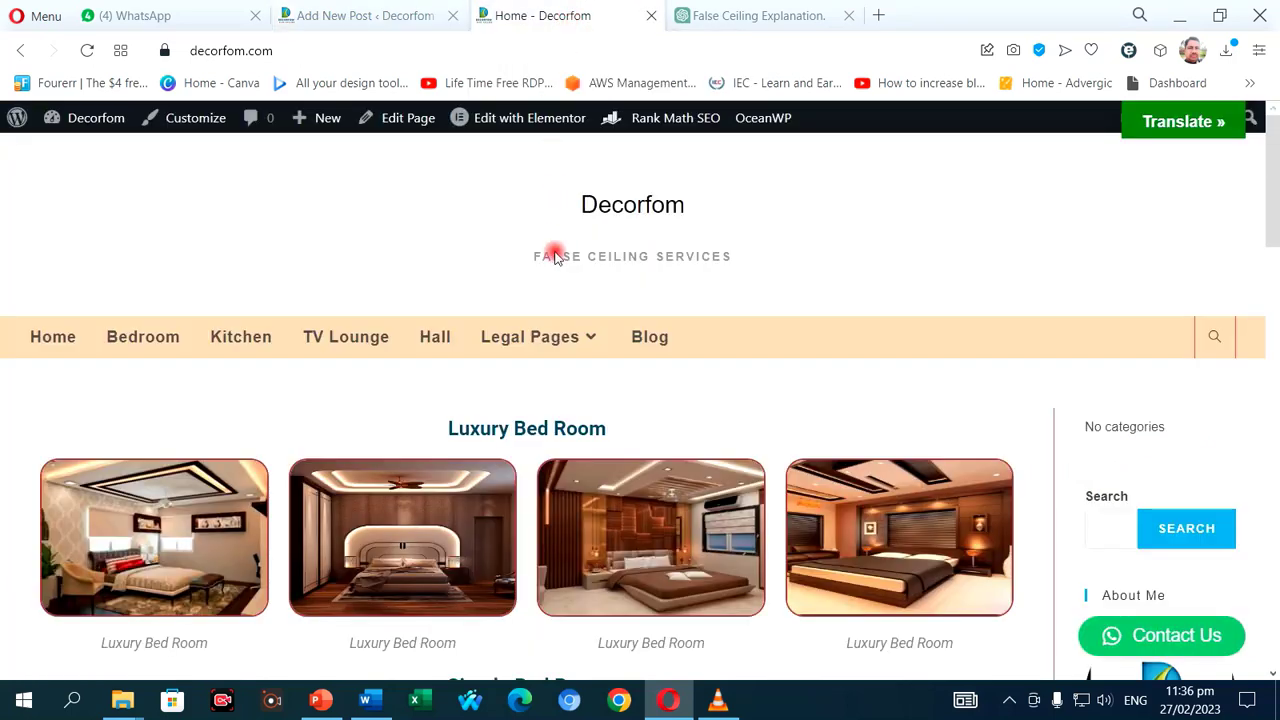
pyautogui.click(638, 344)
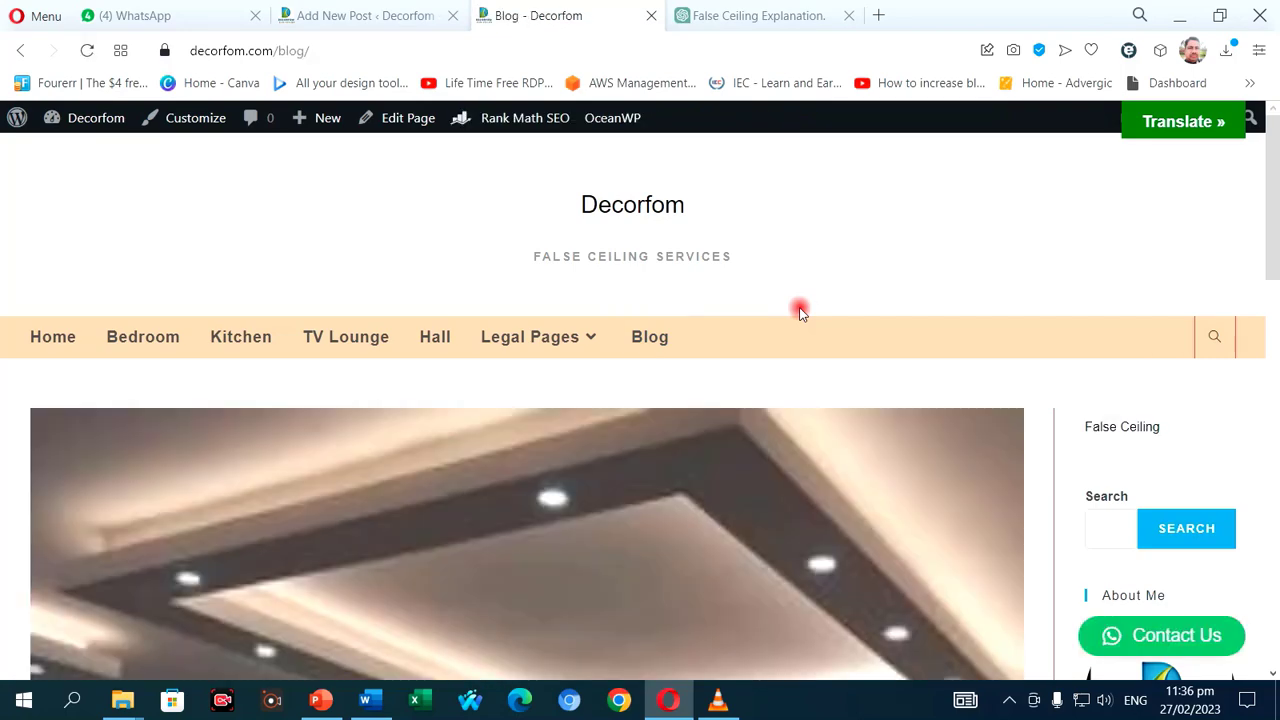
pyautogui.scroll(-4, 753, 368)
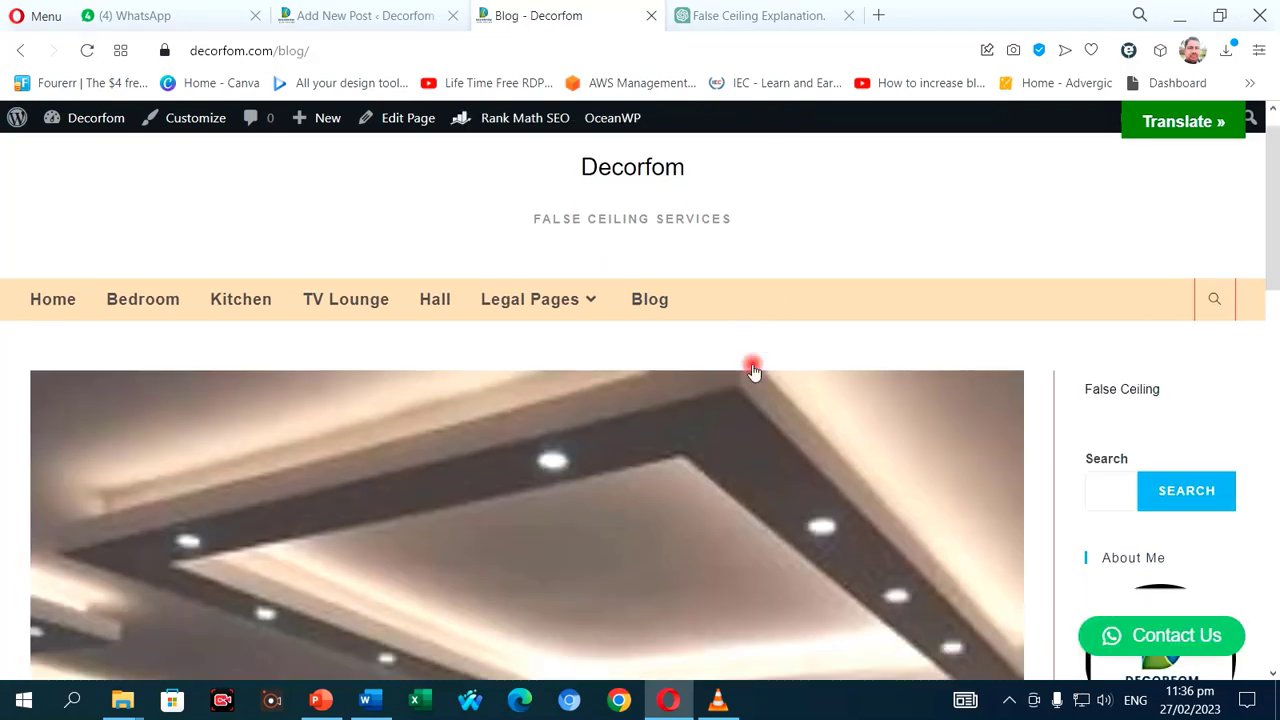
pyautogui.scroll(-8, 700, 368)
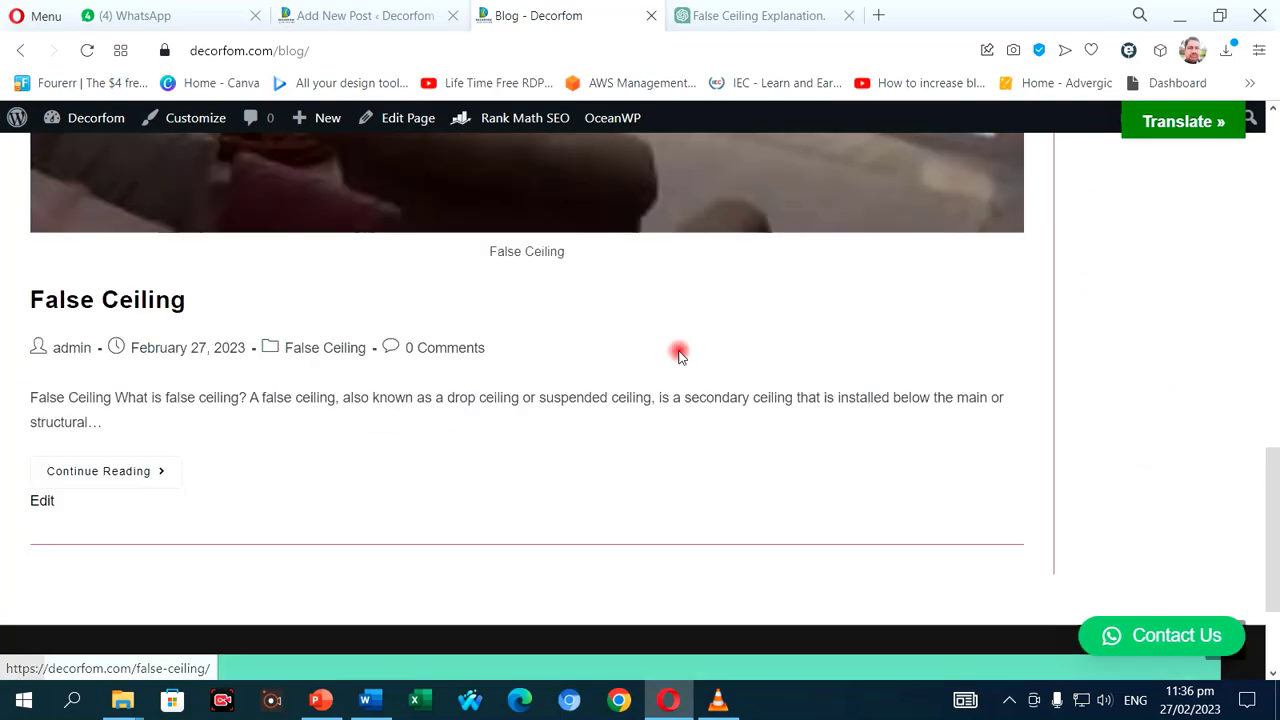
pyautogui.scroll(-2, 517, 290)
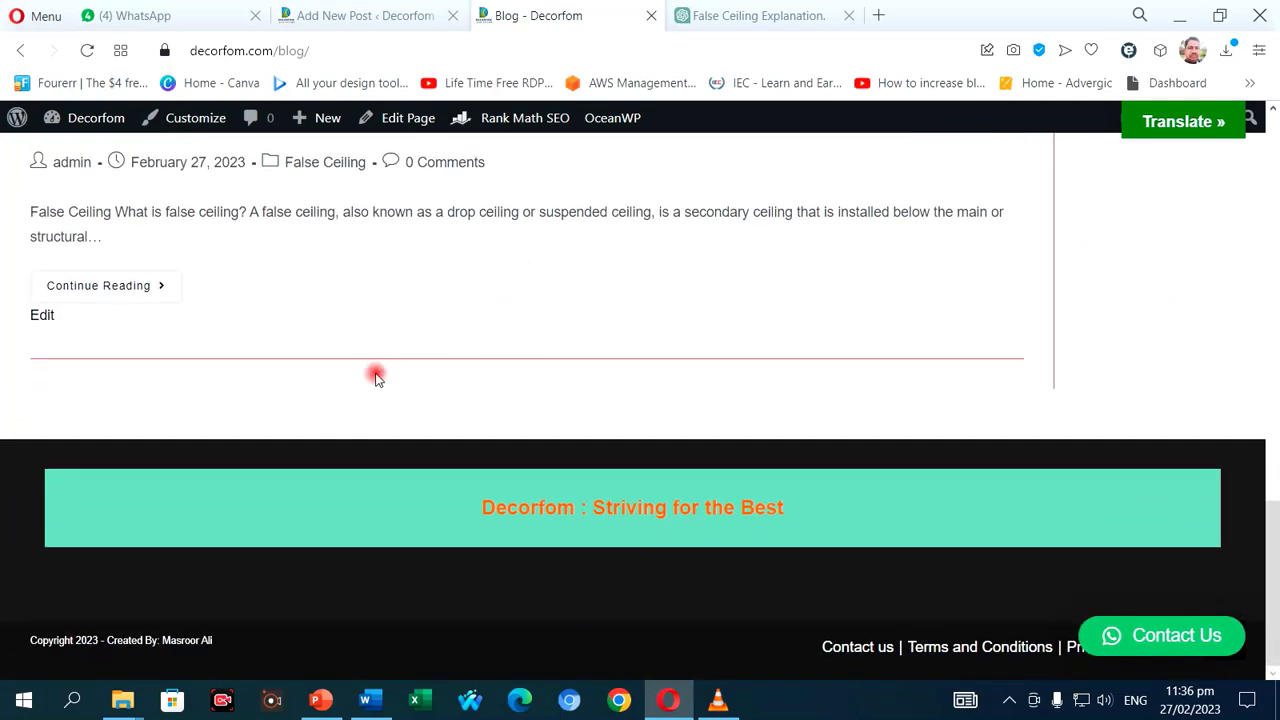
pyautogui.scroll(4, 367, 400)
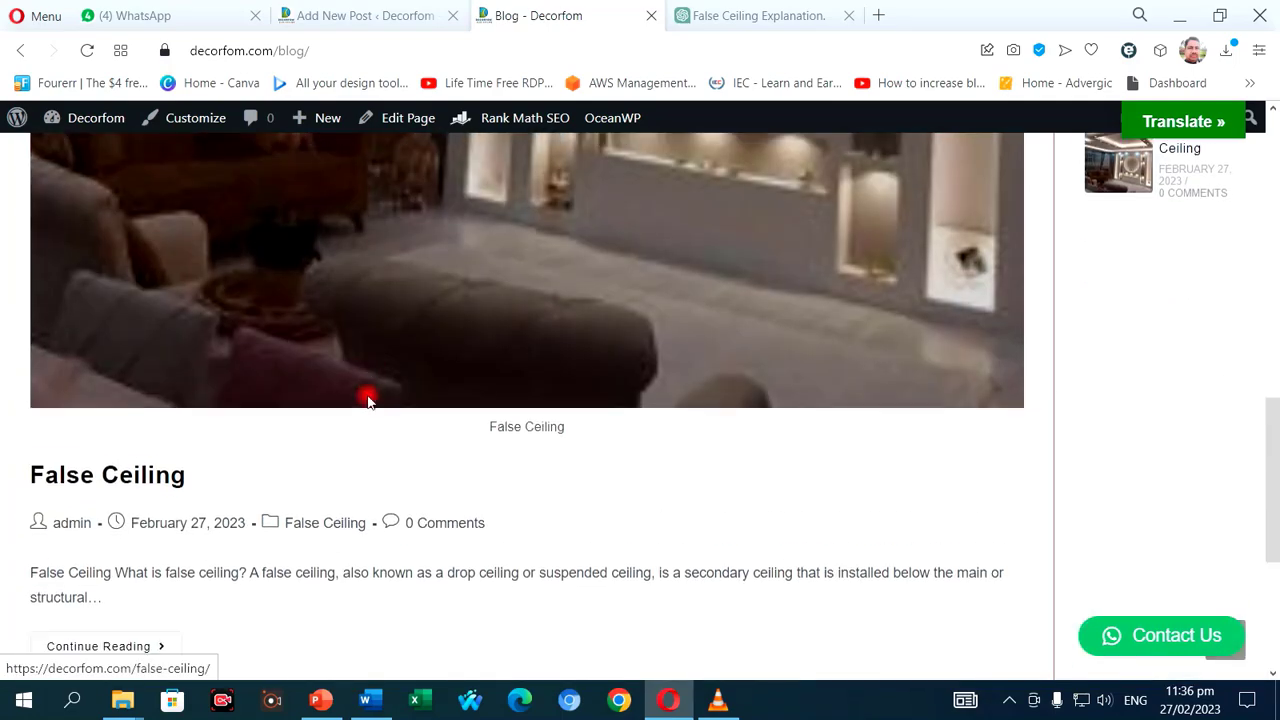
pyautogui.scroll(-2, 366, 395)
pyautogui.scroll(5, 405, 400)
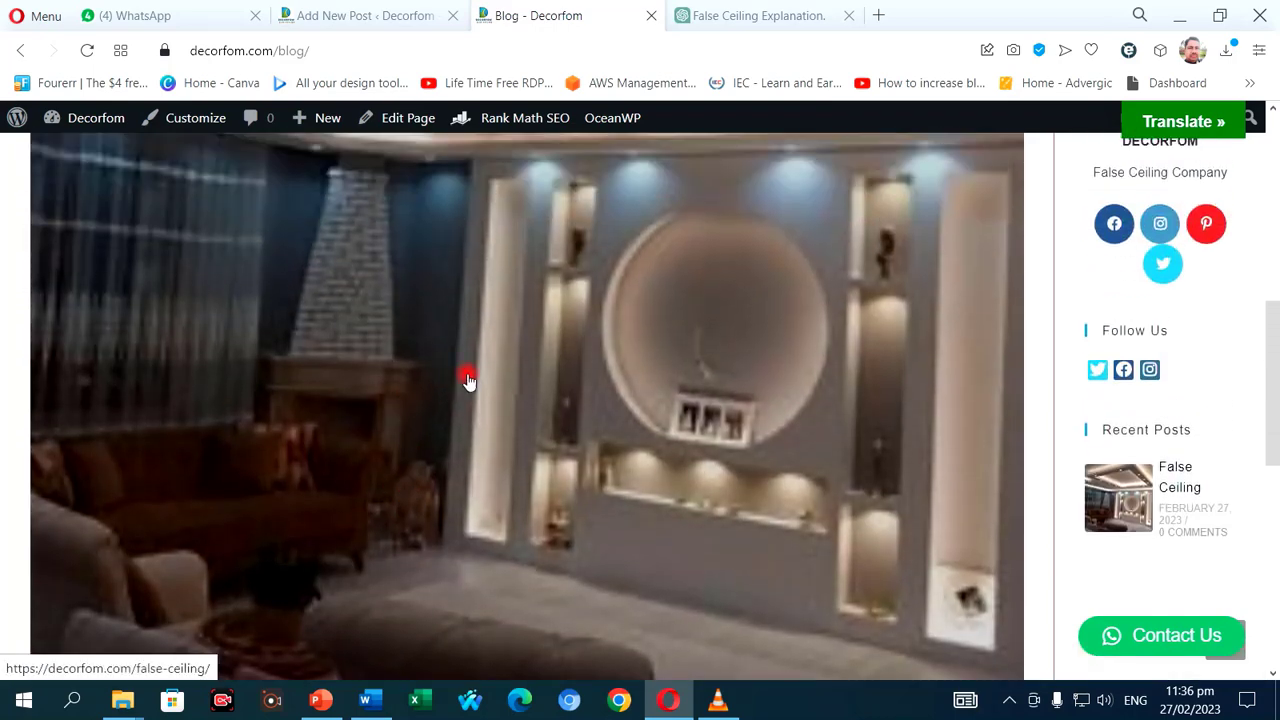
# - Open the live False Ceiling post and review its picture, article sections and comment area
pyautogui.click(500, 390)
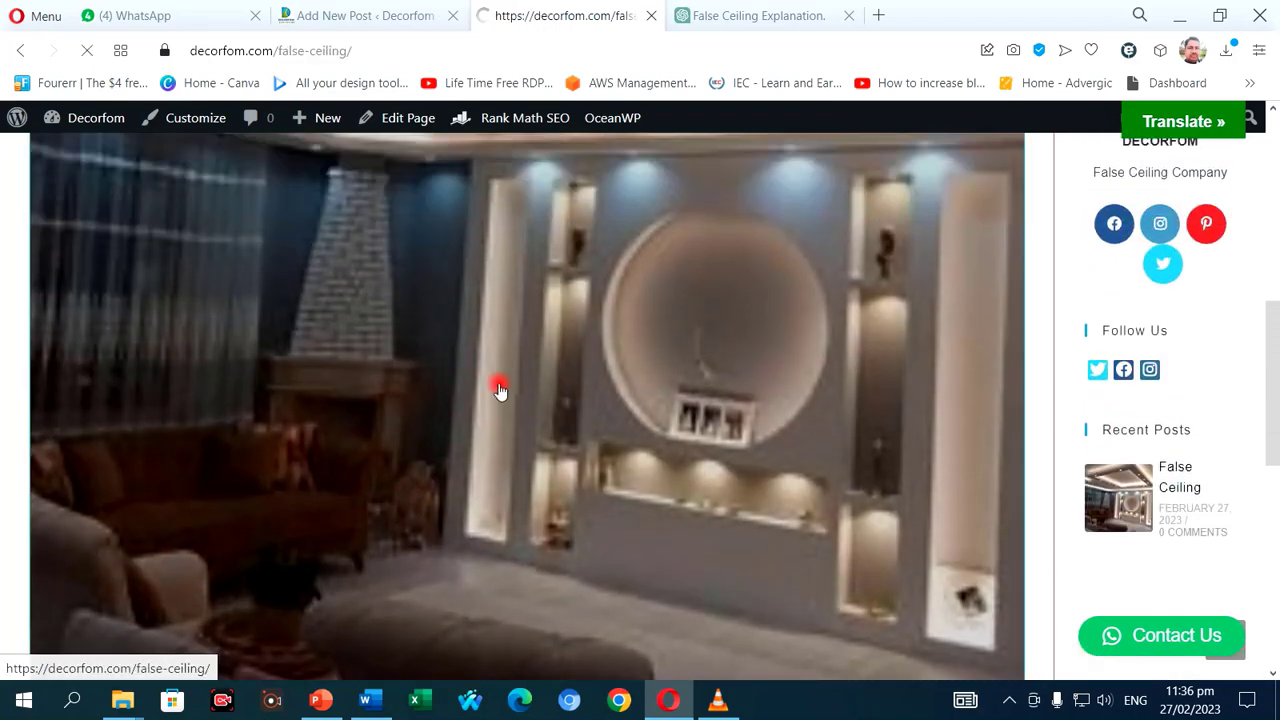
pyautogui.scroll(-10, 500, 390)
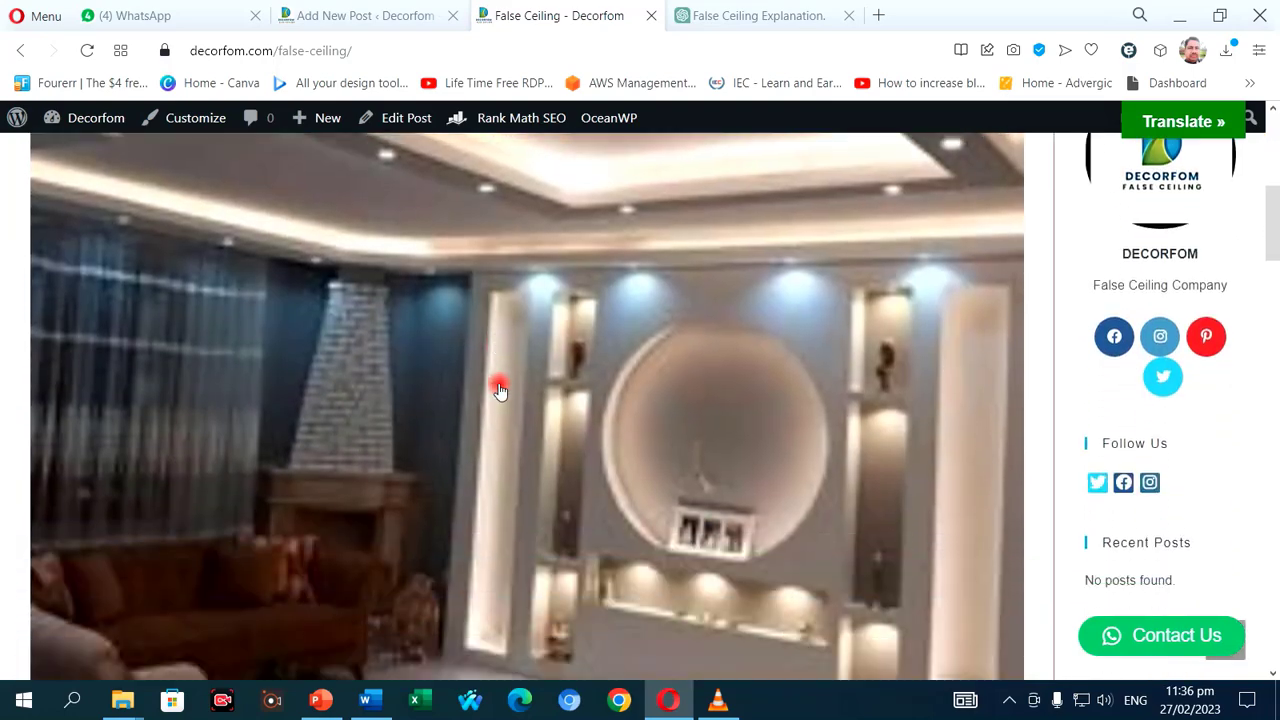
pyautogui.scroll(-5, 500, 390)
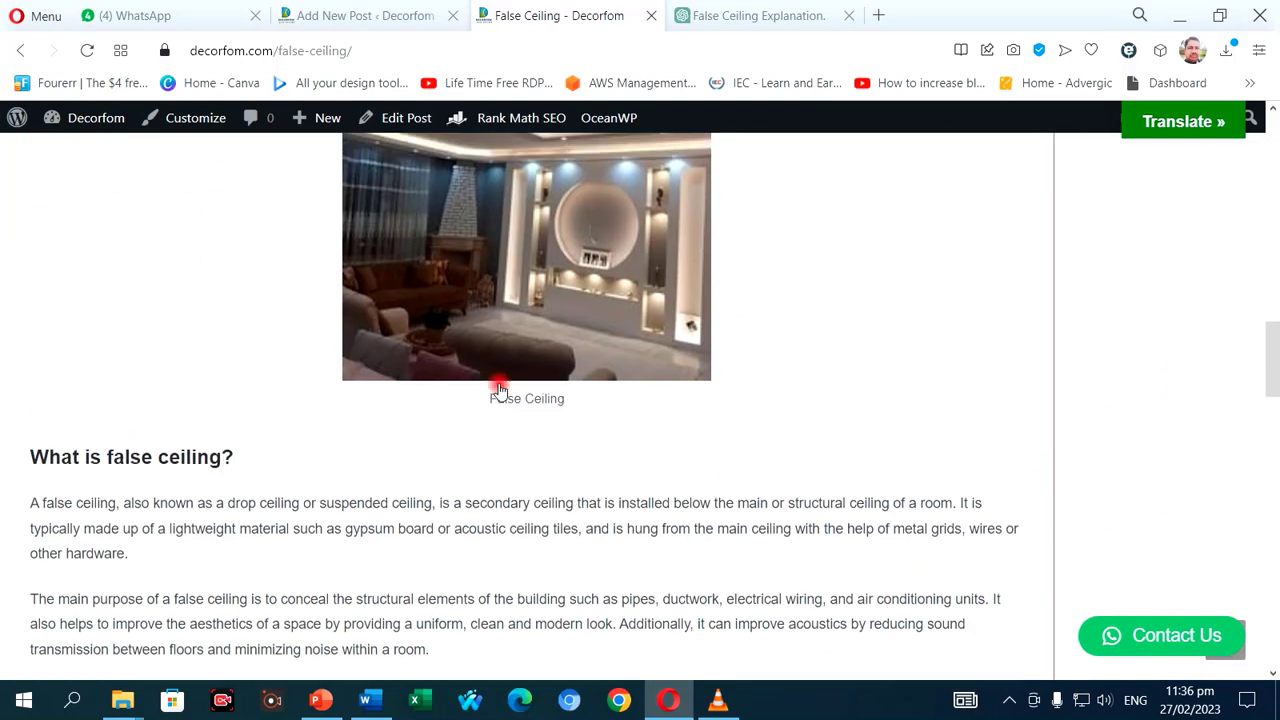
pyautogui.scroll(2, 500, 390)
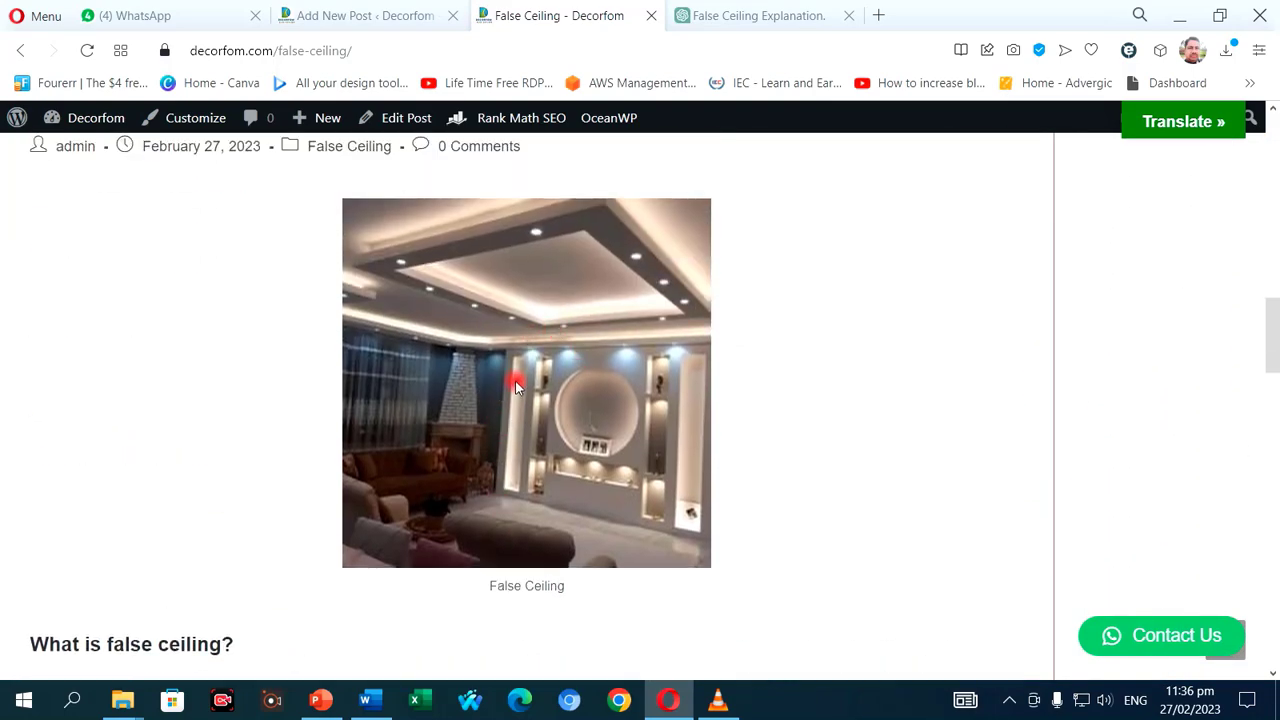
pyautogui.scroll(-3, 516, 388)
pyautogui.scroll(-2, 516, 388)
pyautogui.scroll(2, 516, 388)
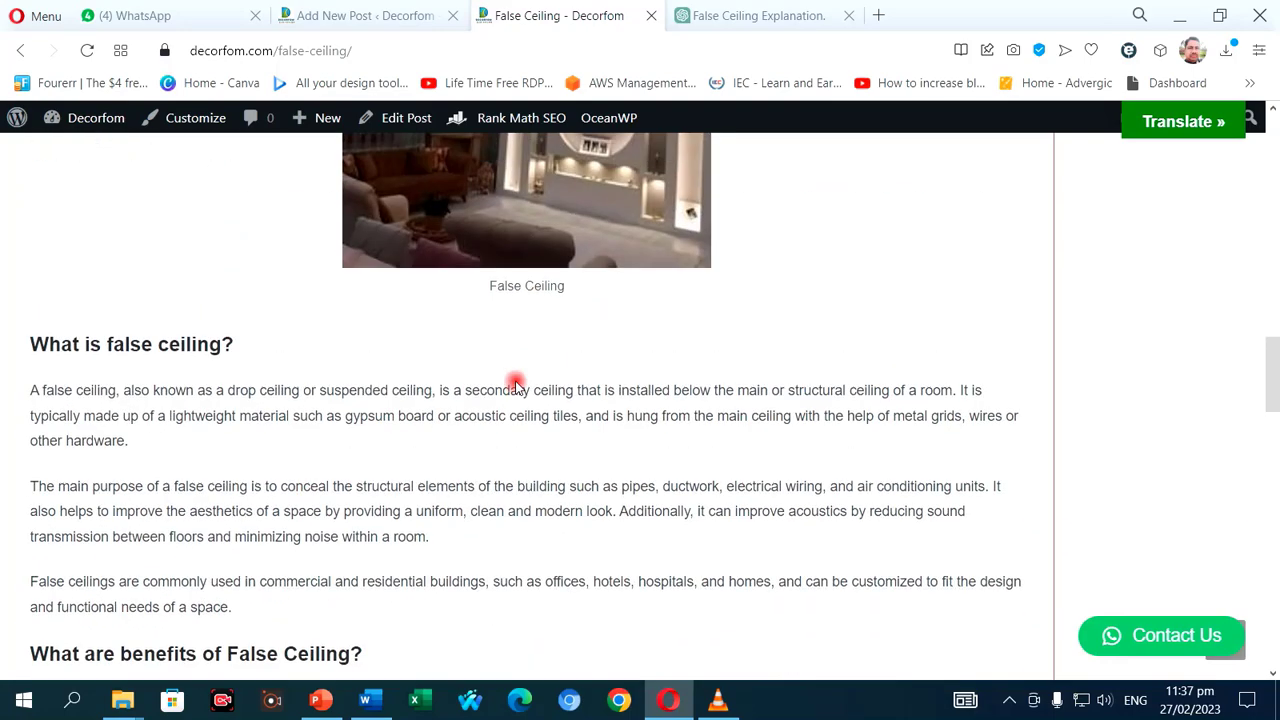
pyautogui.scroll(3, 517, 375)
pyautogui.scroll(-2, 523, 366)
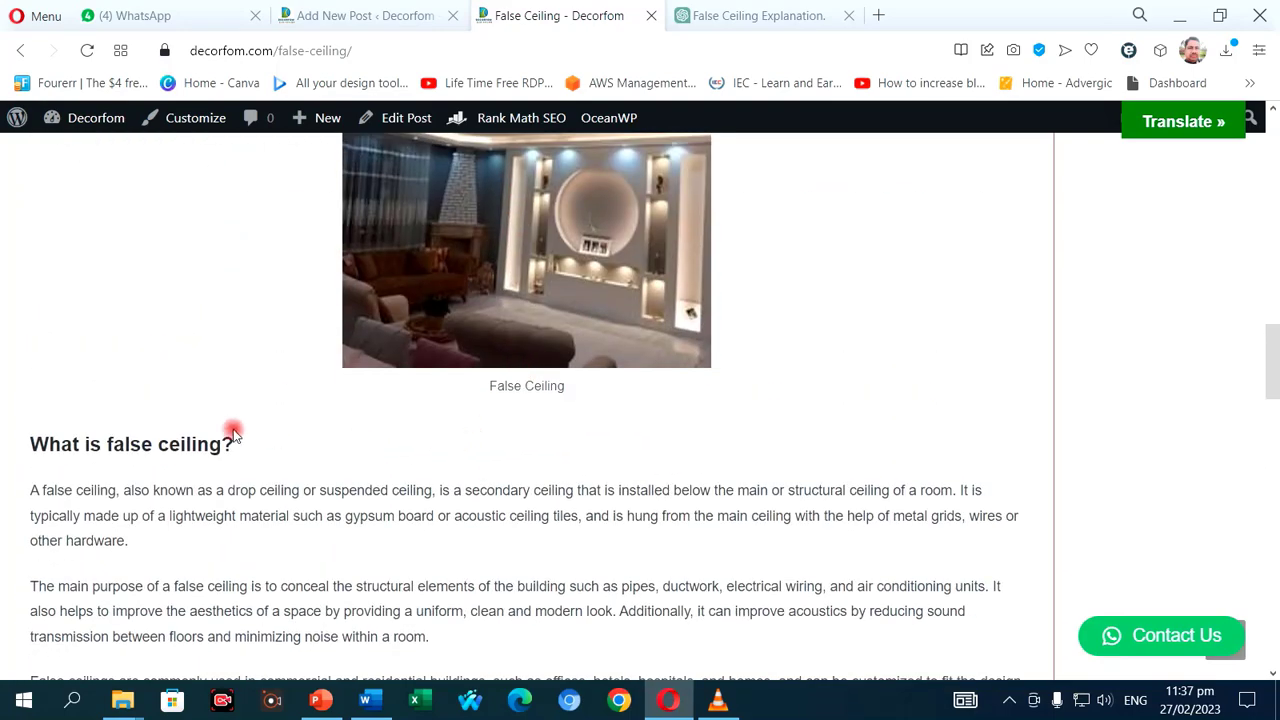
pyautogui.scroll(-3, 280, 491)
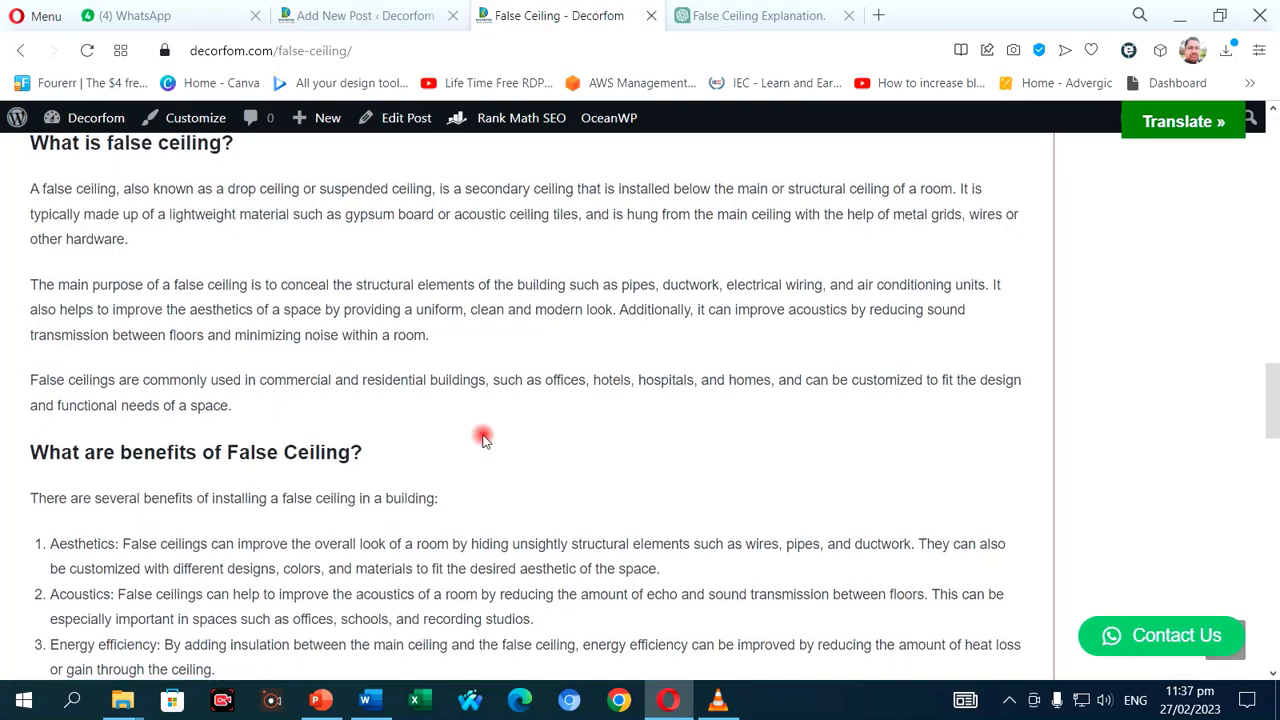
pyautogui.scroll(-13, 483, 438)
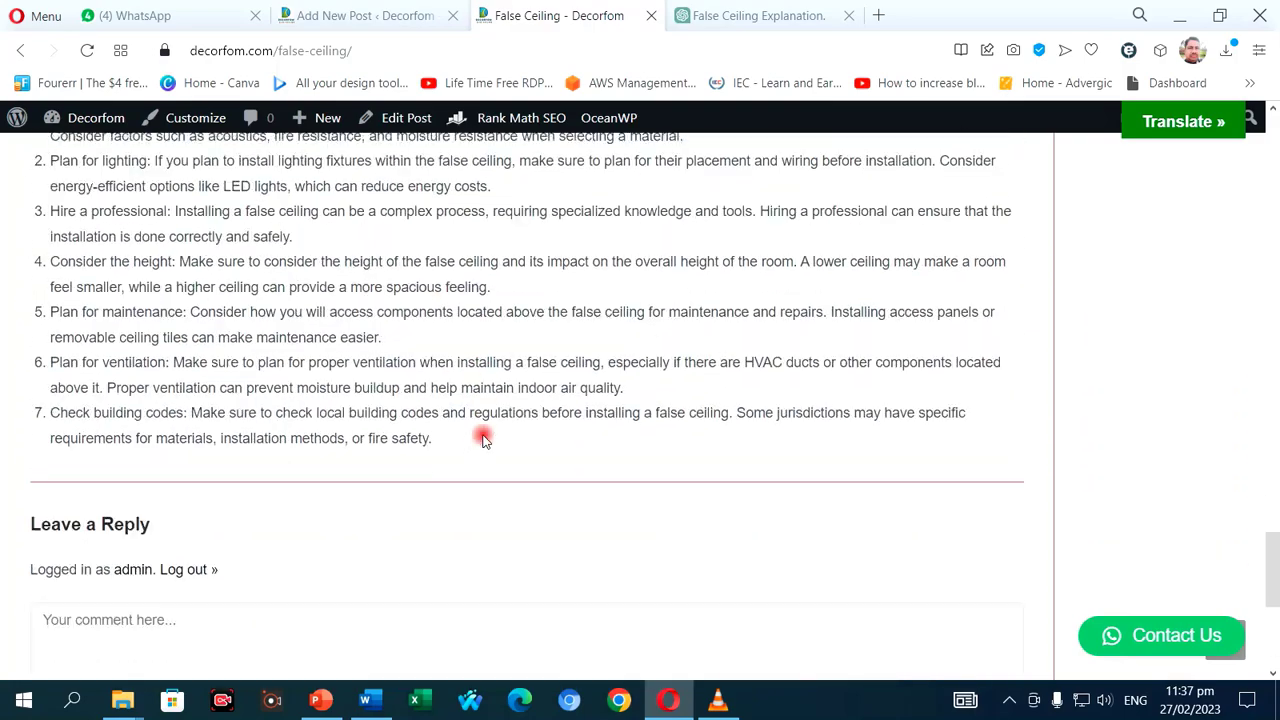
pyautogui.scroll(-3, 483, 438)
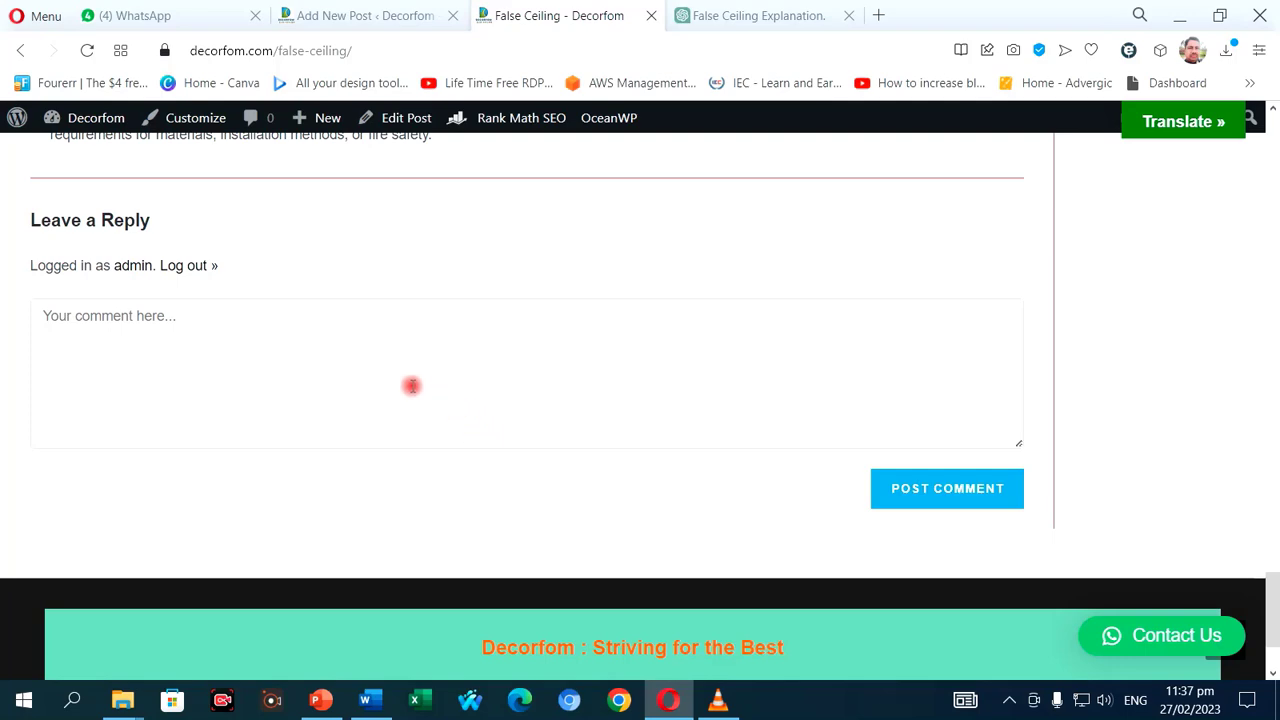
pyautogui.scroll(6, 415, 388)
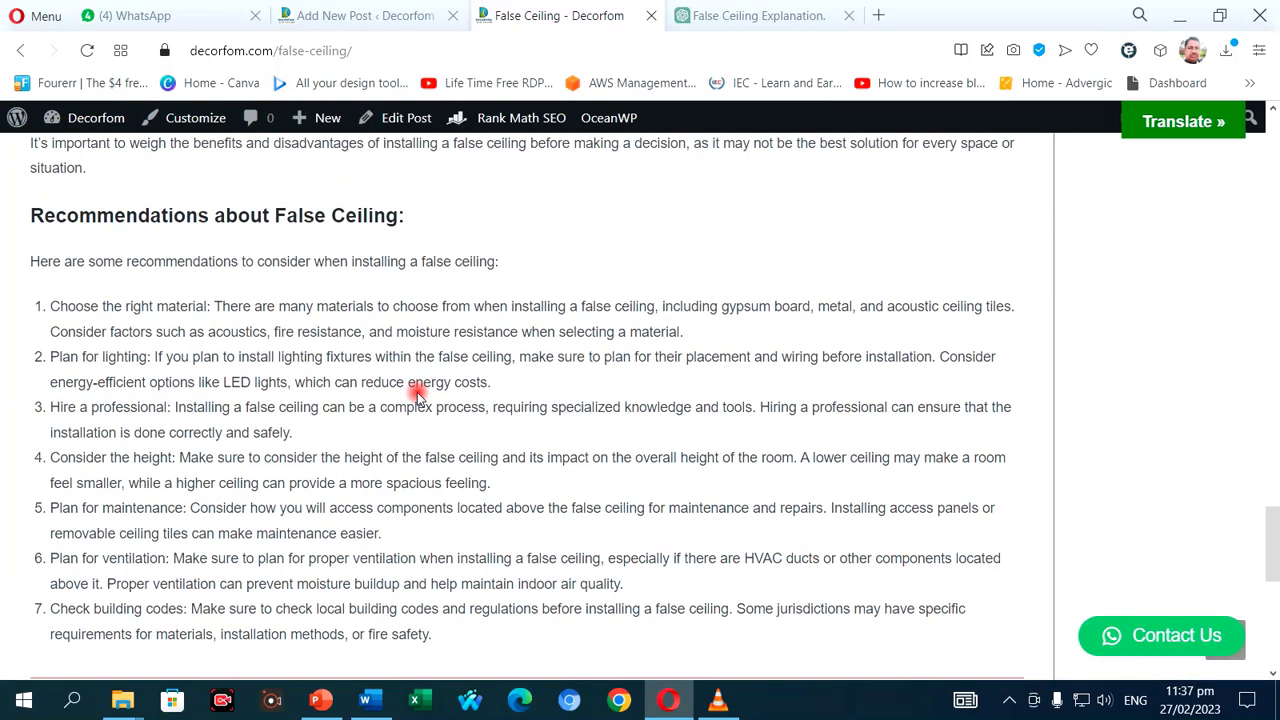
# - Return to the post editor and look through the False Ceiling article's content
pyautogui.click(380, 14)
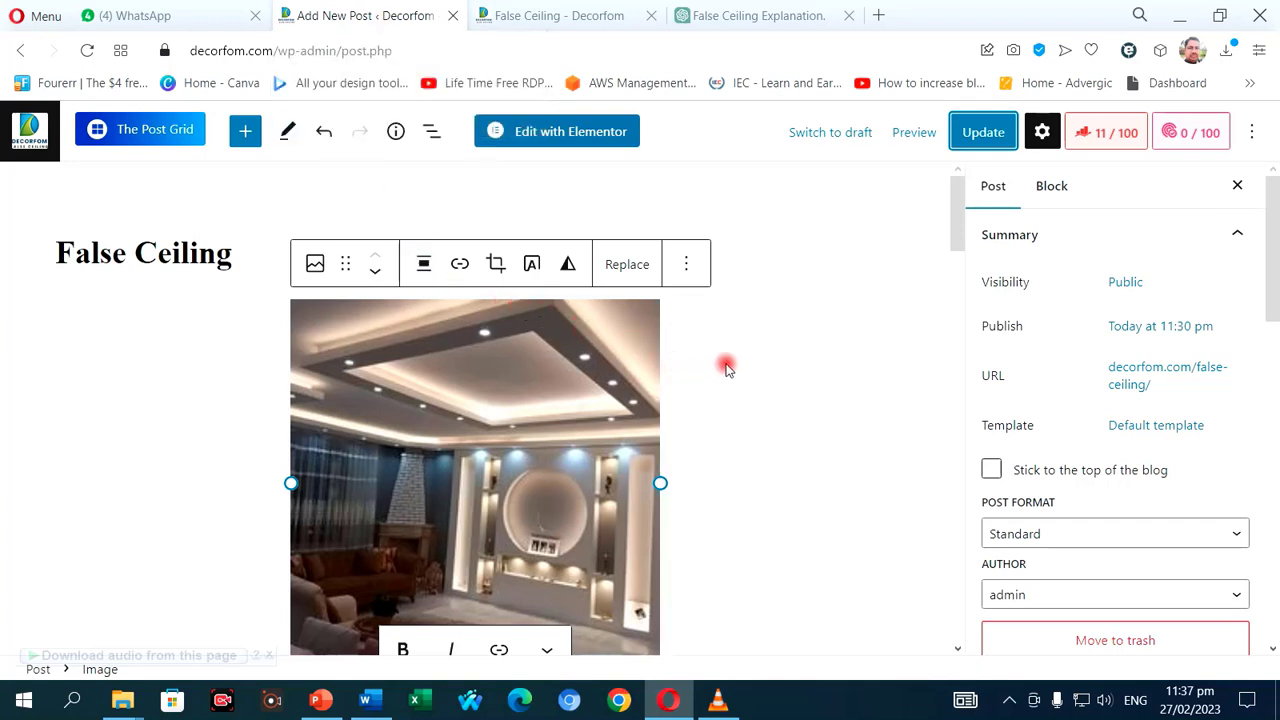
pyautogui.scroll(-5, 727, 368)
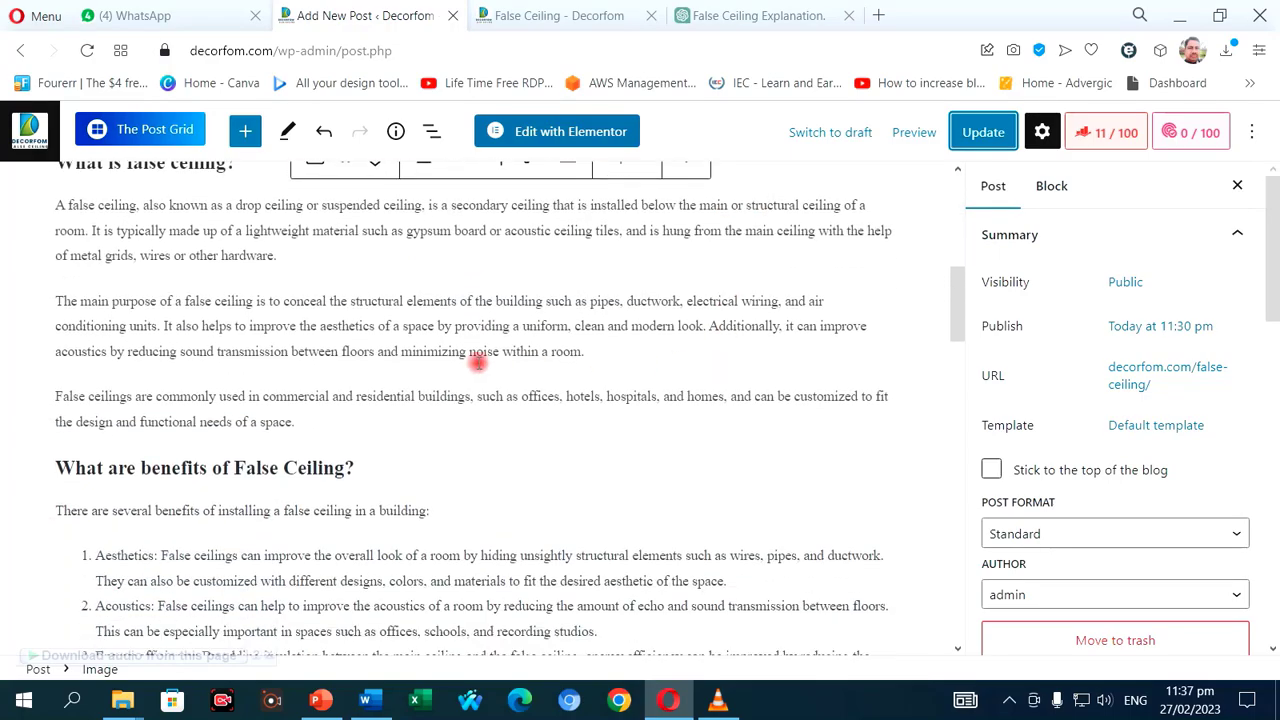
pyautogui.scroll(-4, 478, 362)
pyautogui.scroll(9, 489, 363)
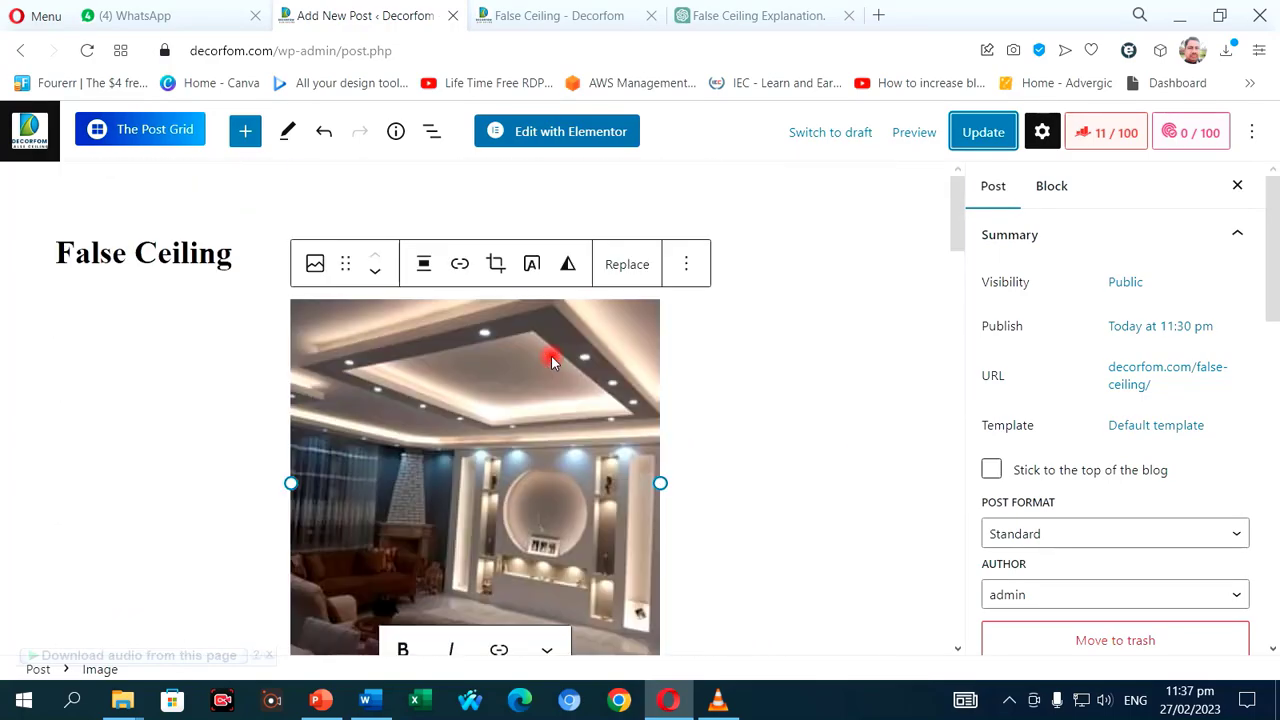
# - Review the post's category and featured image settings, load more media library pictures, and close the library without choosing another image
pyautogui.scroll(-10, 1043, 425)
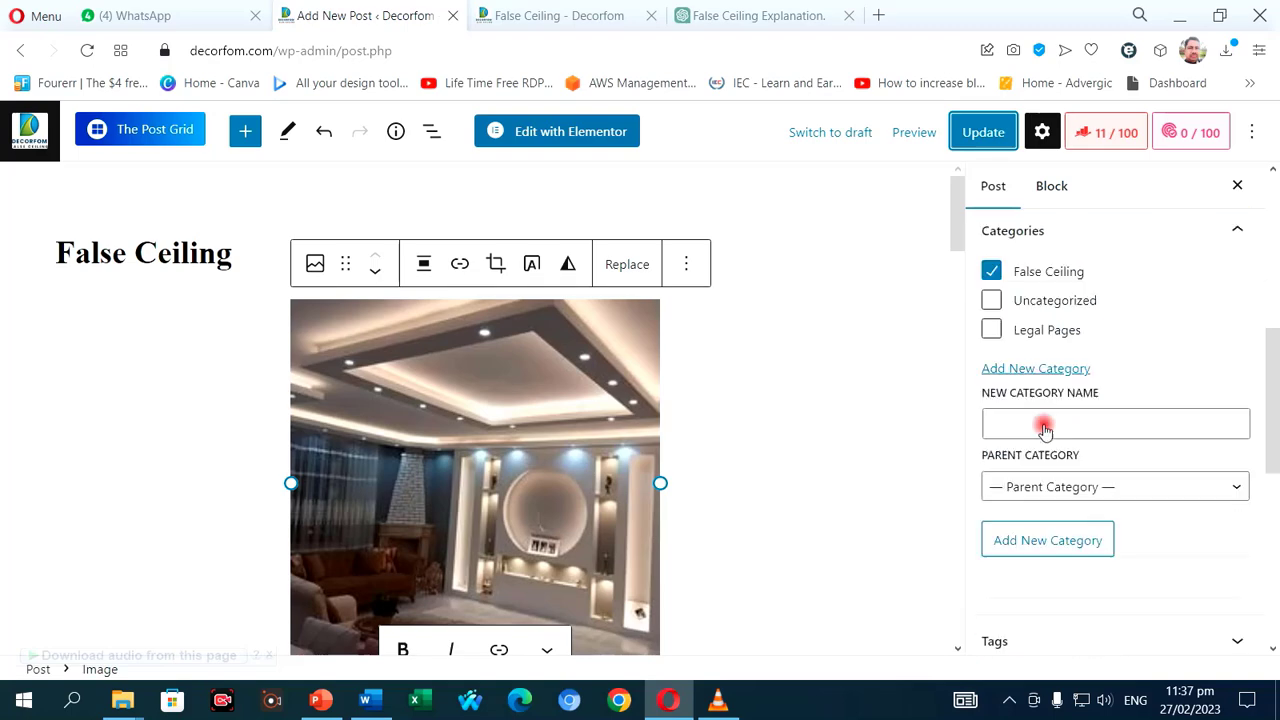
pyautogui.scroll(-3, 1146, 492)
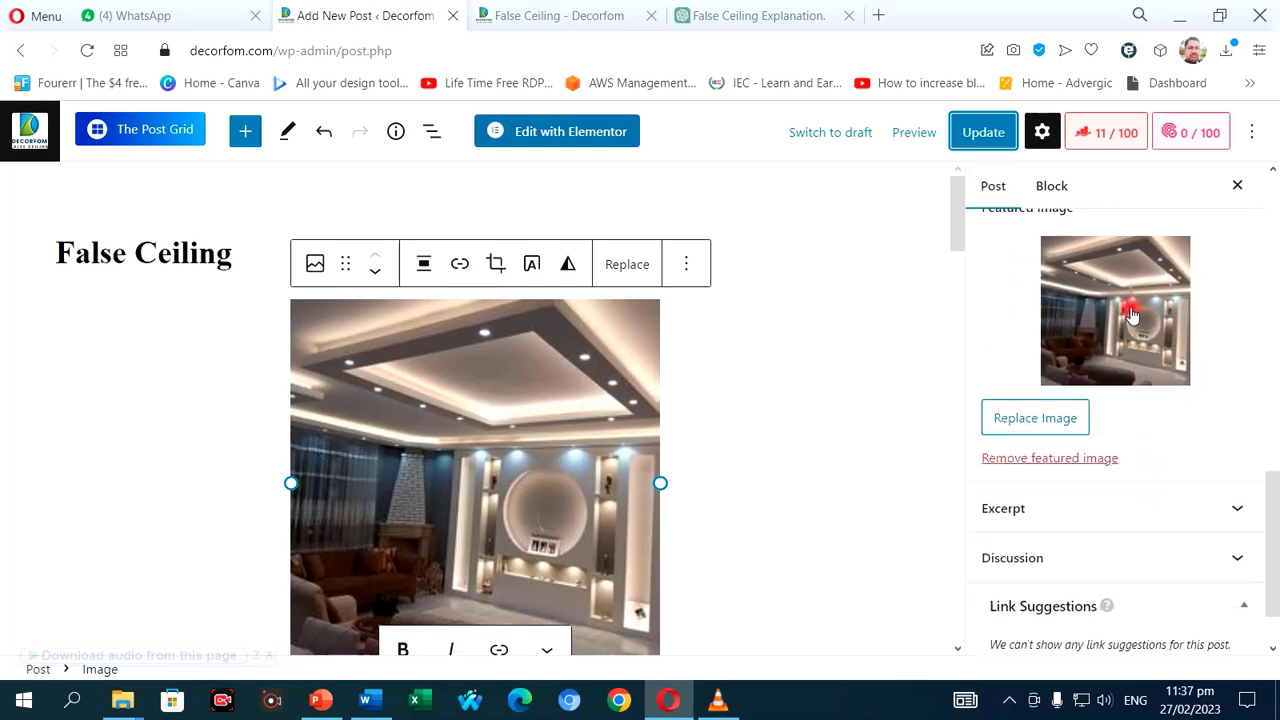
pyautogui.click(1131, 314)
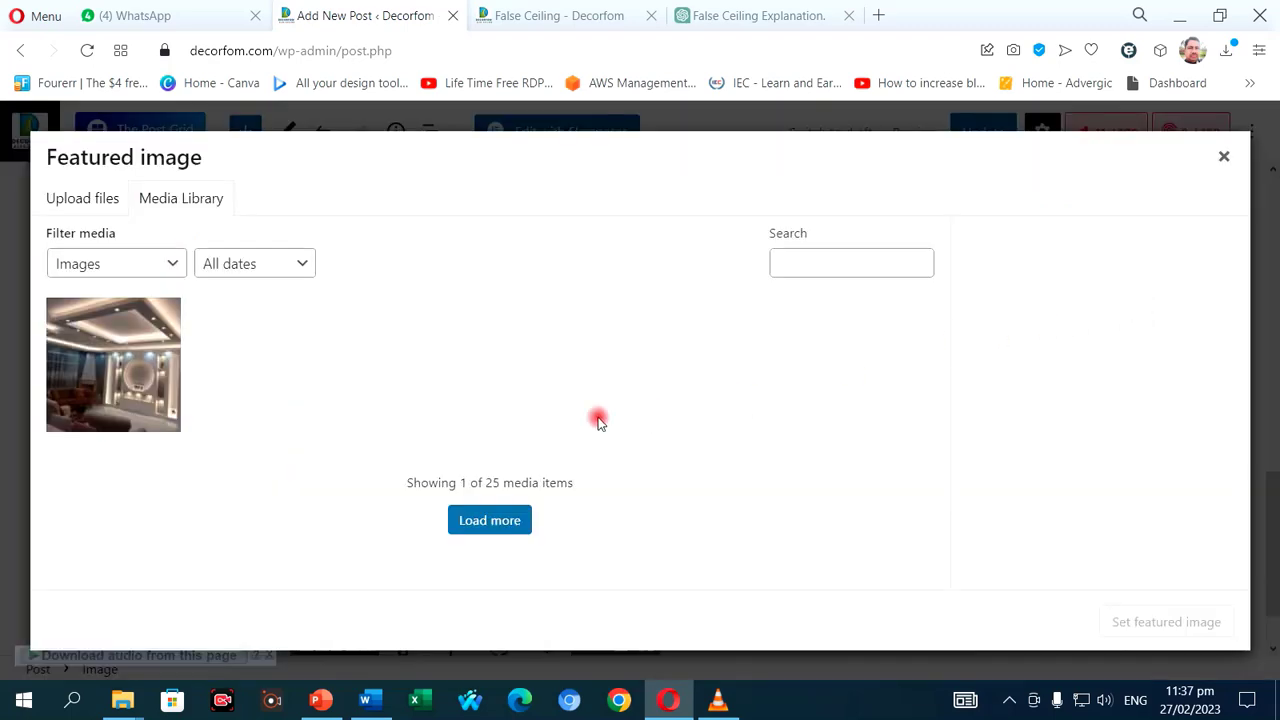
pyautogui.click(477, 521)
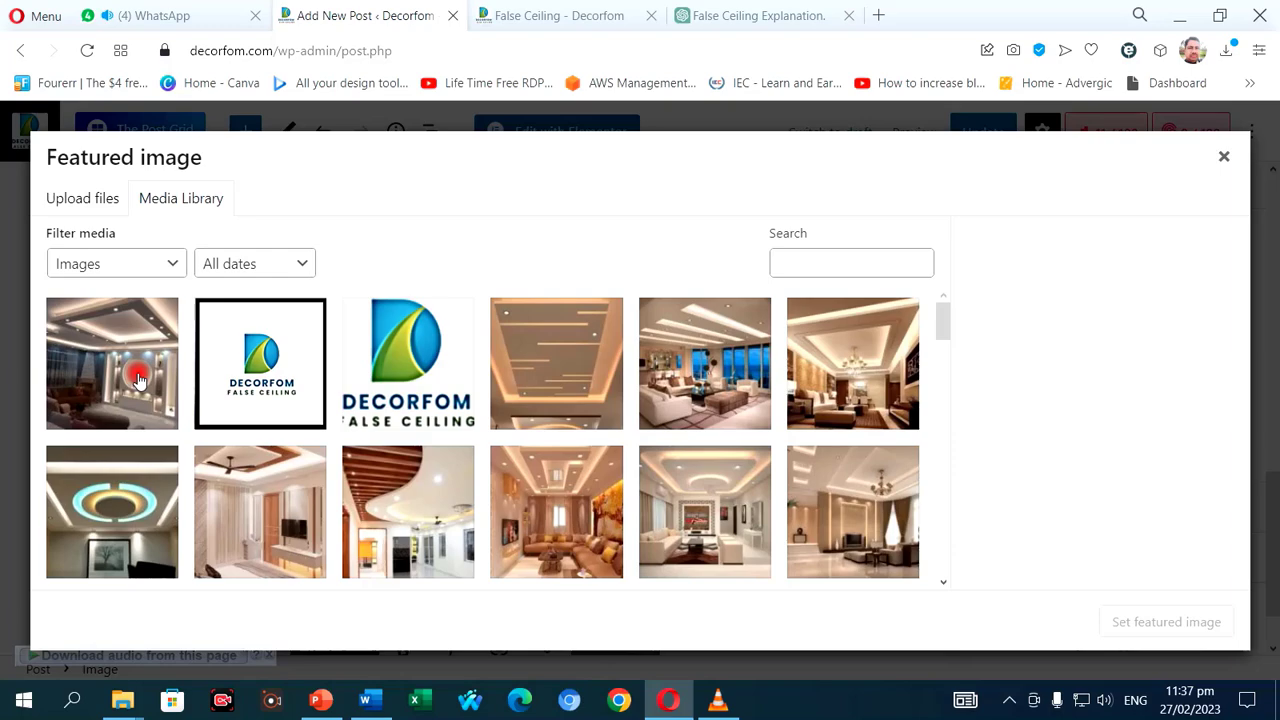
pyautogui.click(1222, 160)
# - Go to the post's OceanWP main settings and examine the Content Layout and Sidebar options, keeping both at Default
pyautogui.scroll(-3, 704, 395)
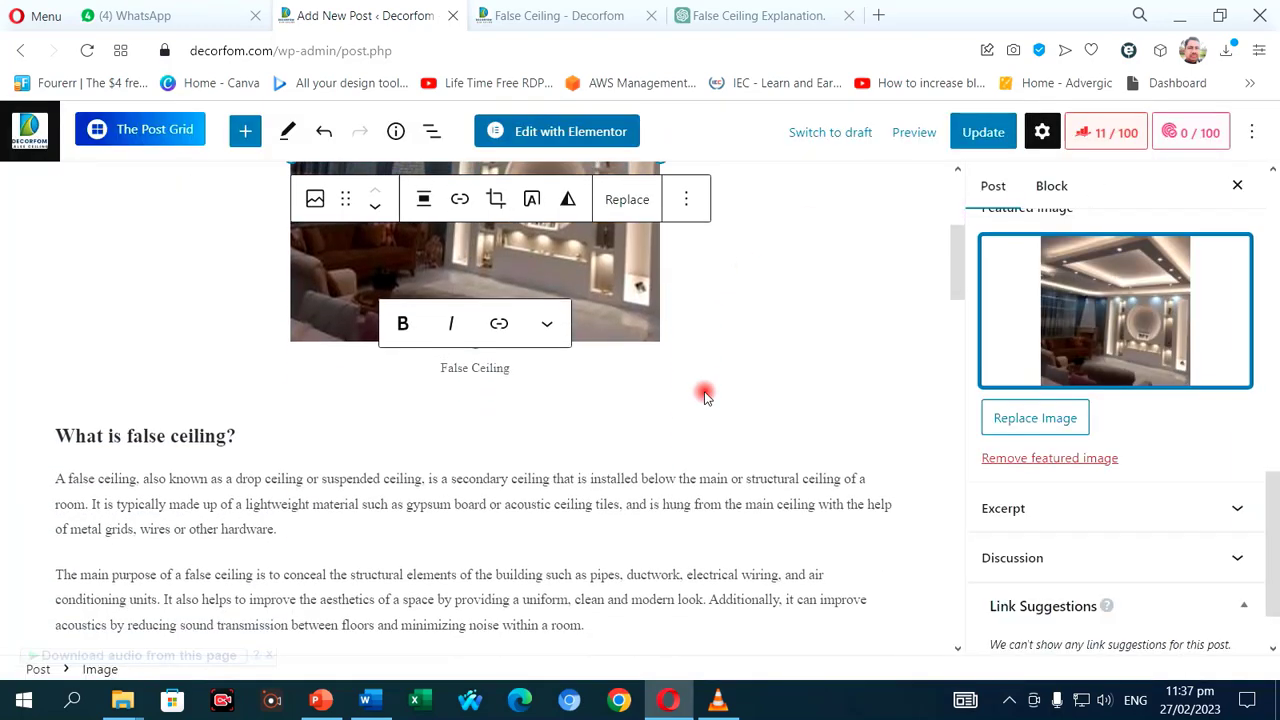
pyautogui.scroll(-15, 704, 397)
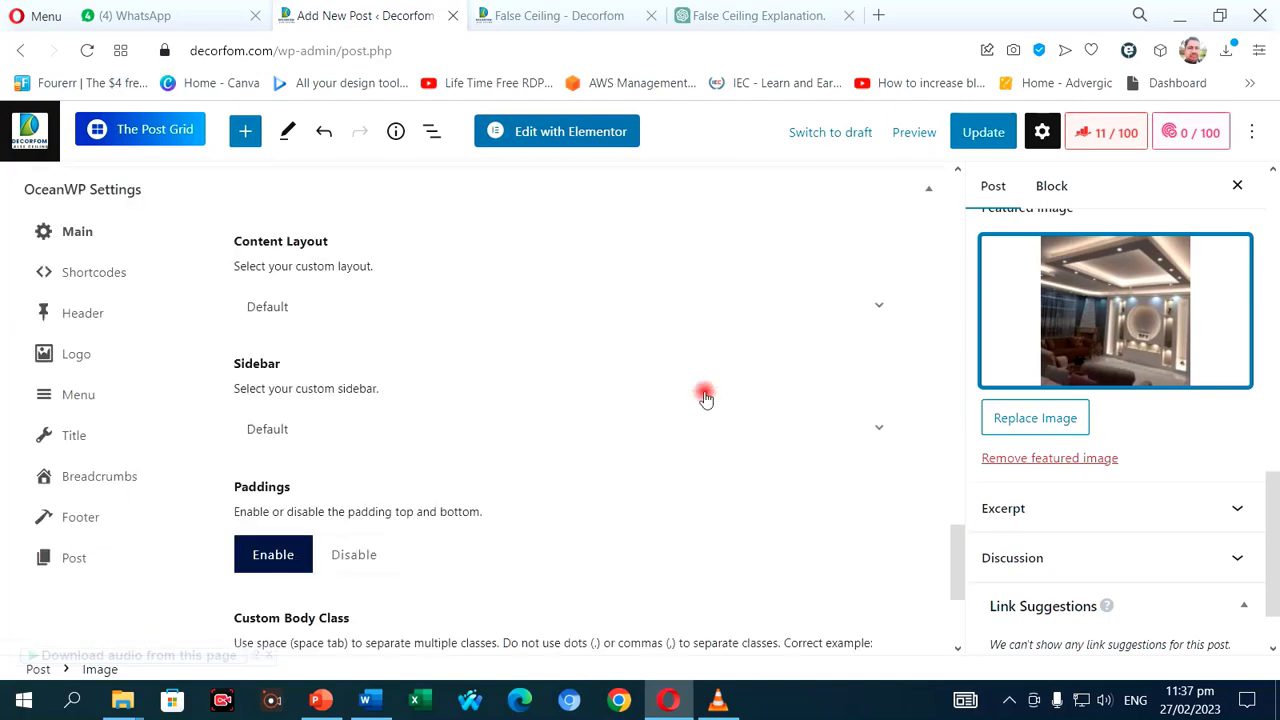
pyautogui.scroll(-3, 704, 397)
pyautogui.scroll(3, 704, 397)
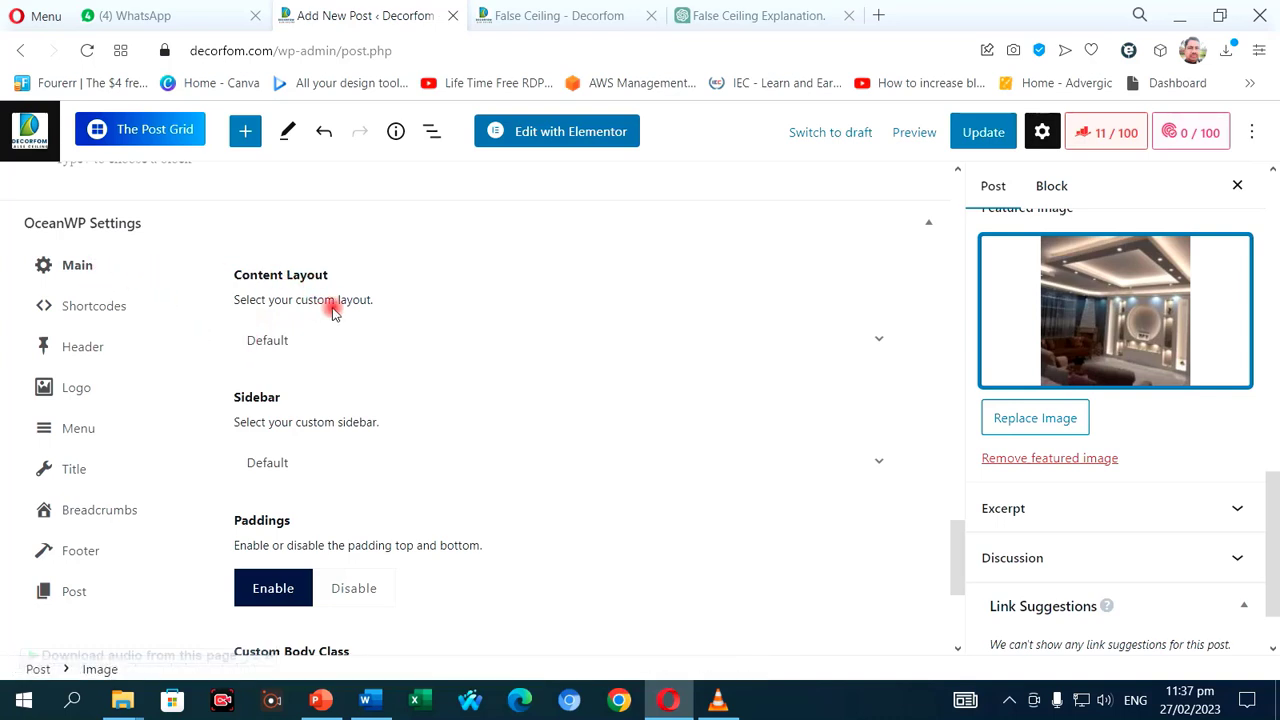
pyautogui.click(313, 341)
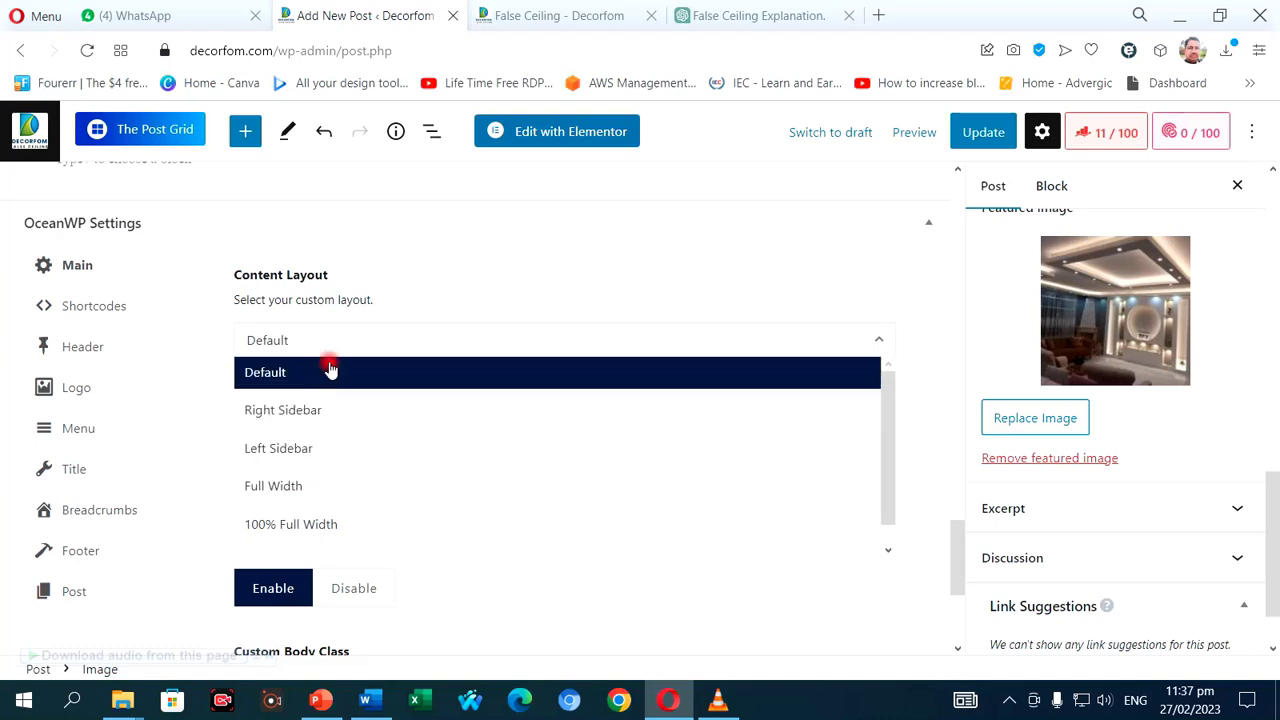
pyautogui.click(402, 308)
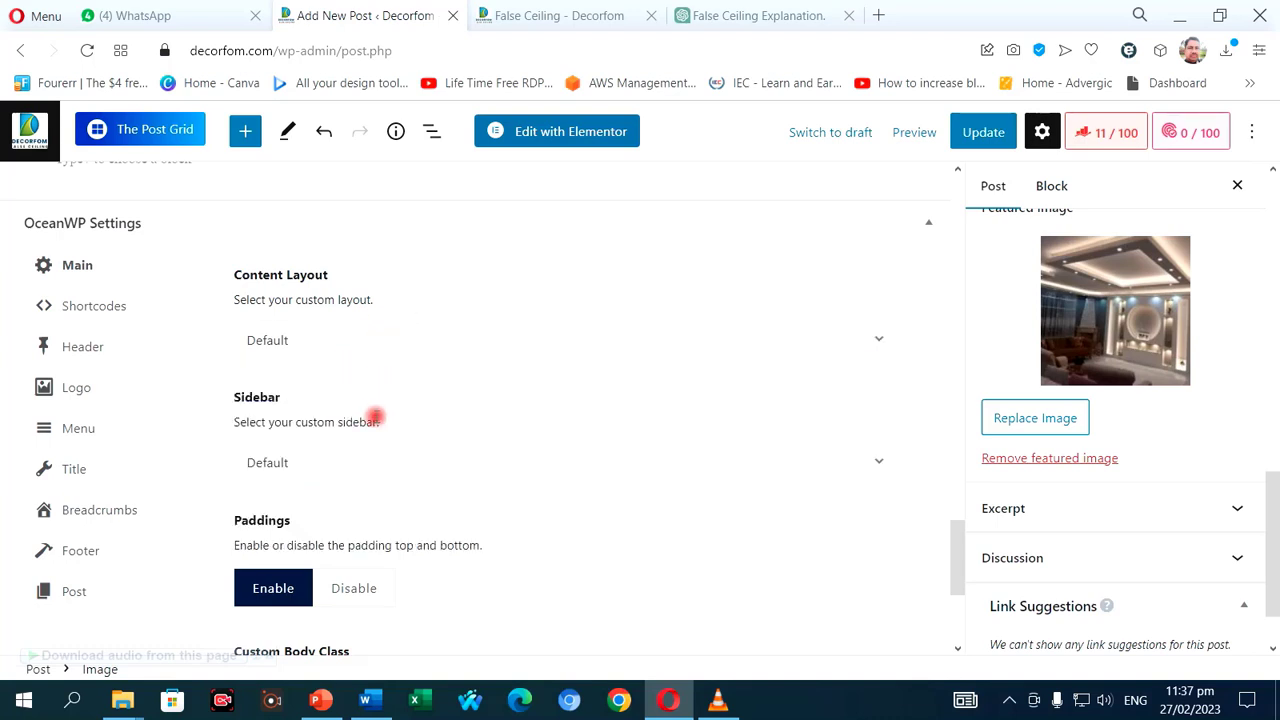
pyautogui.scroll(-1, 373, 416)
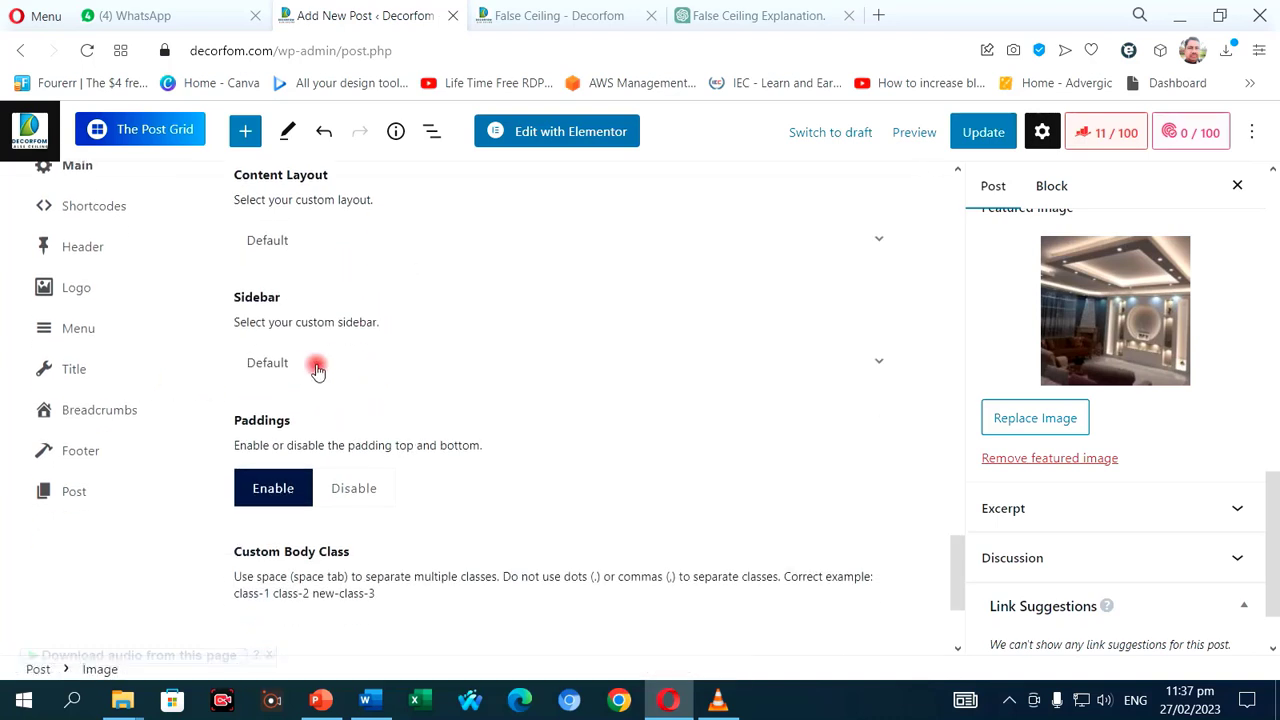
pyautogui.click(317, 368)
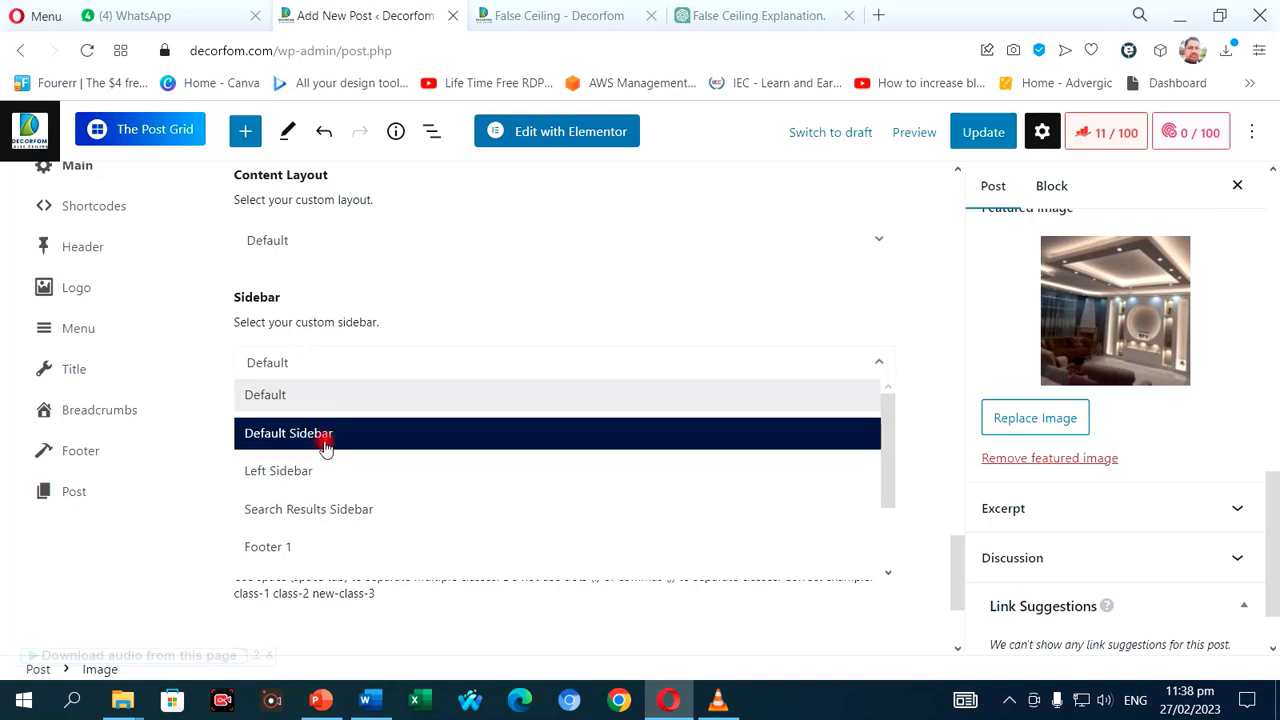
pyautogui.click(378, 366)
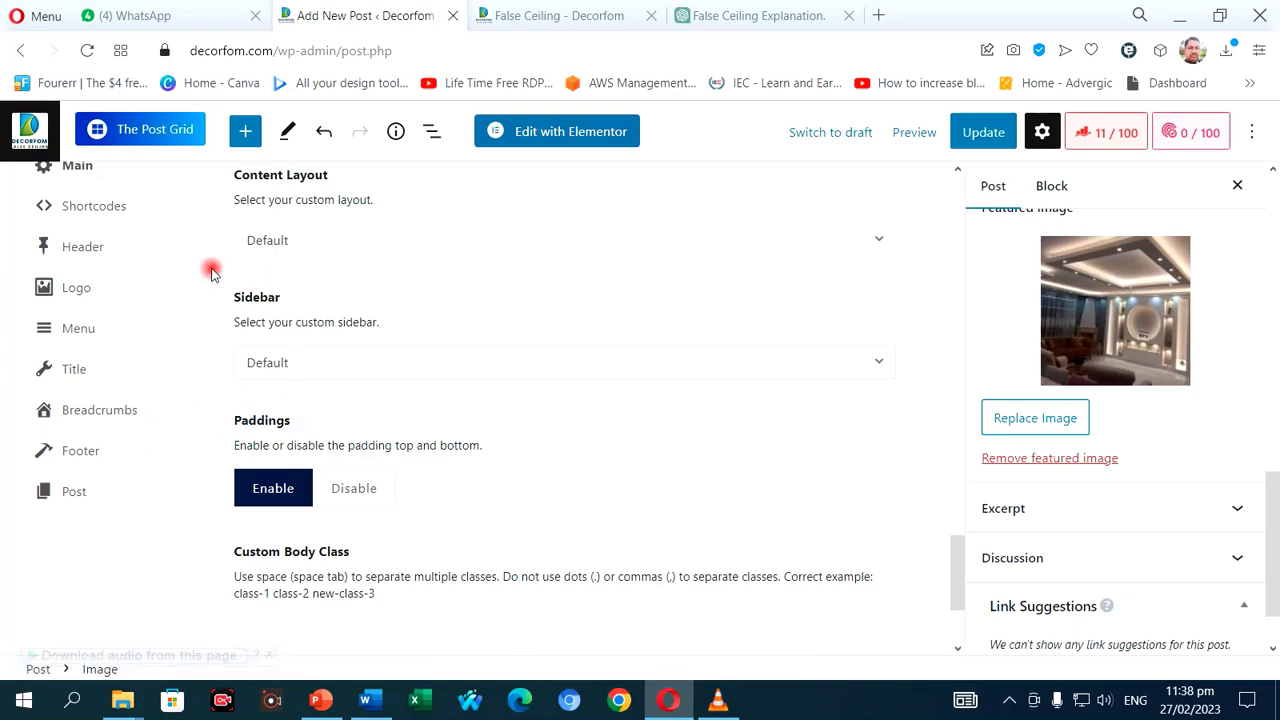
pyautogui.scroll(1, 274, 335)
pyautogui.scroll(1, 274, 335)
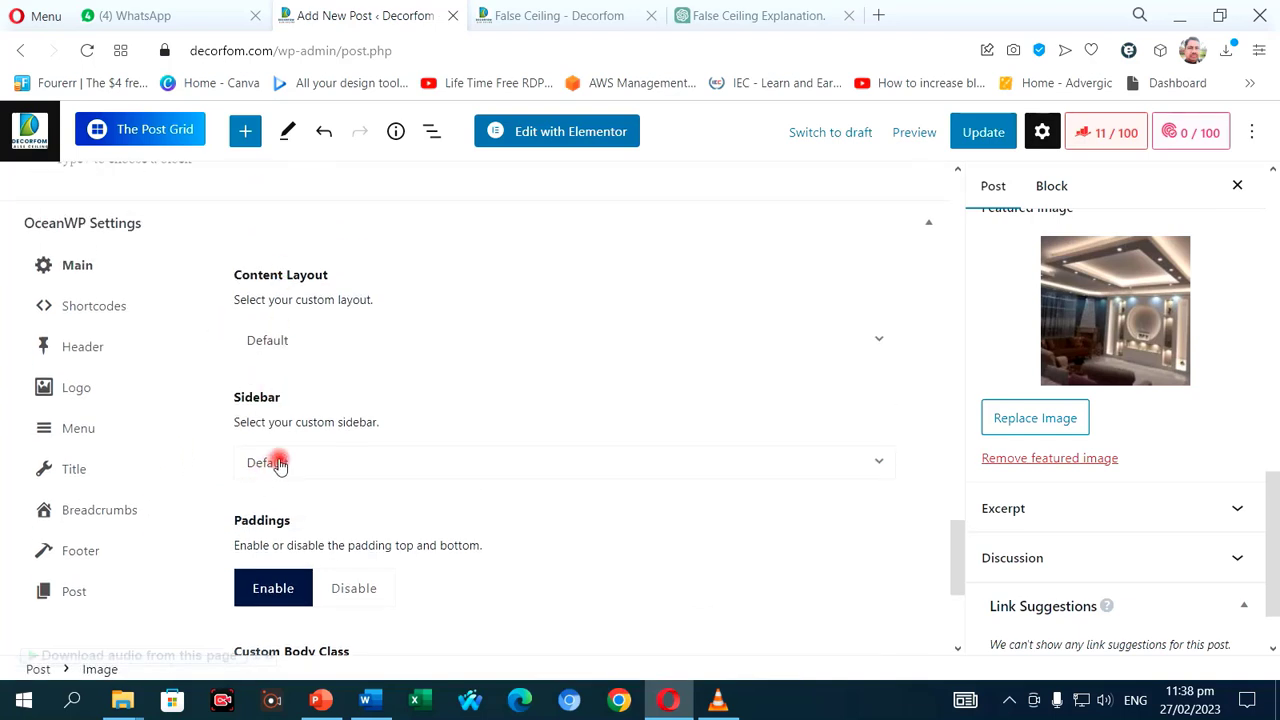
# - Look through the OceanWP settings for shortcodes, header, logo and menu, including the menu typography options
pyautogui.click(100, 308)
pyautogui.click(95, 350)
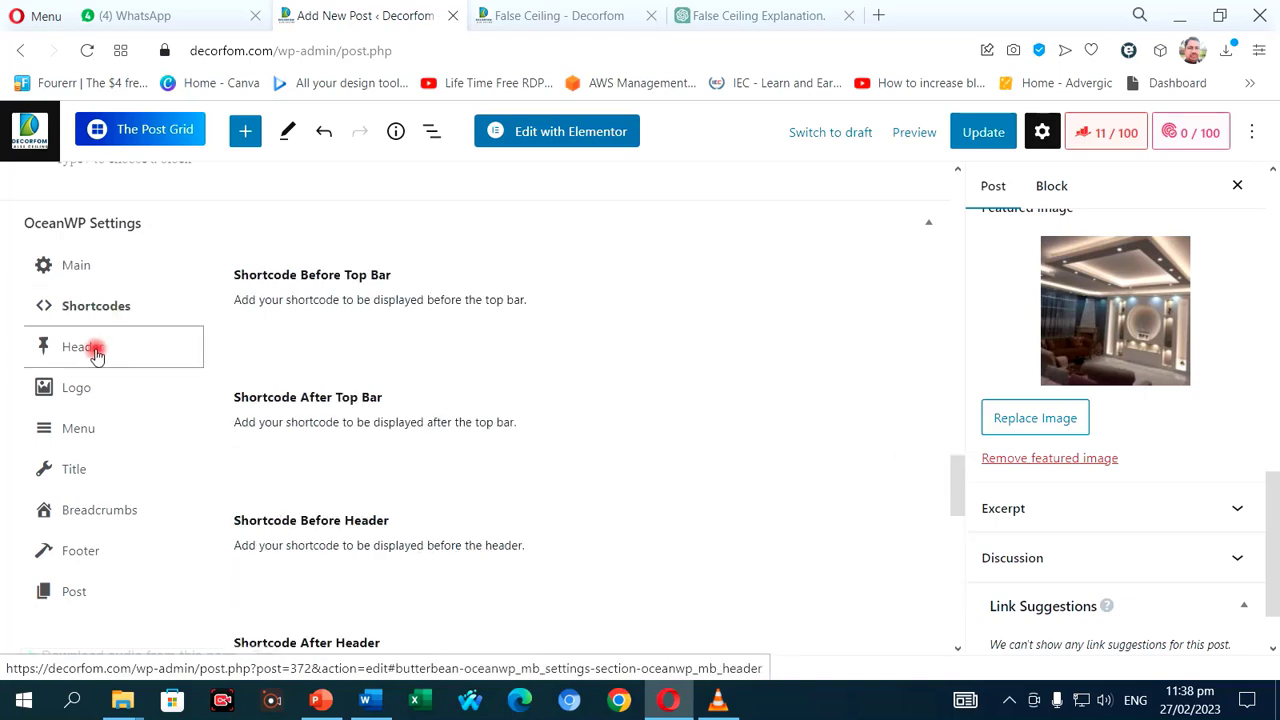
pyautogui.scroll(-2, 451, 380)
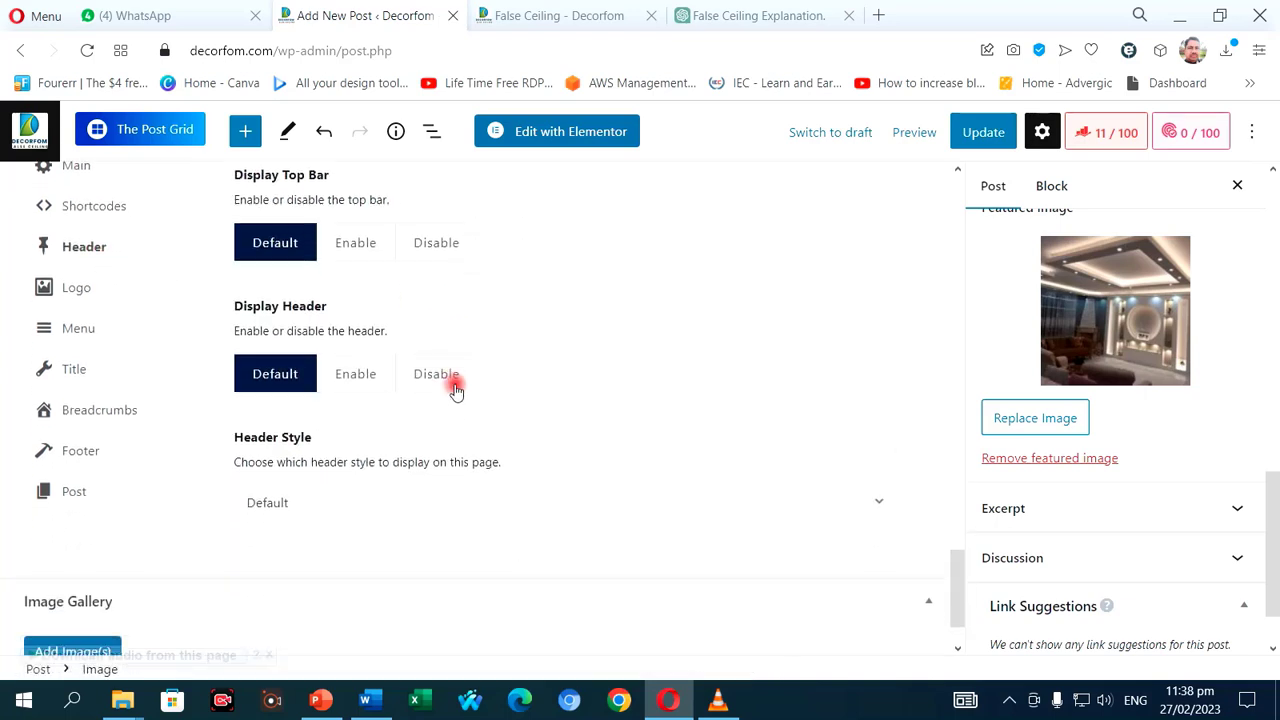
pyautogui.click(88, 300)
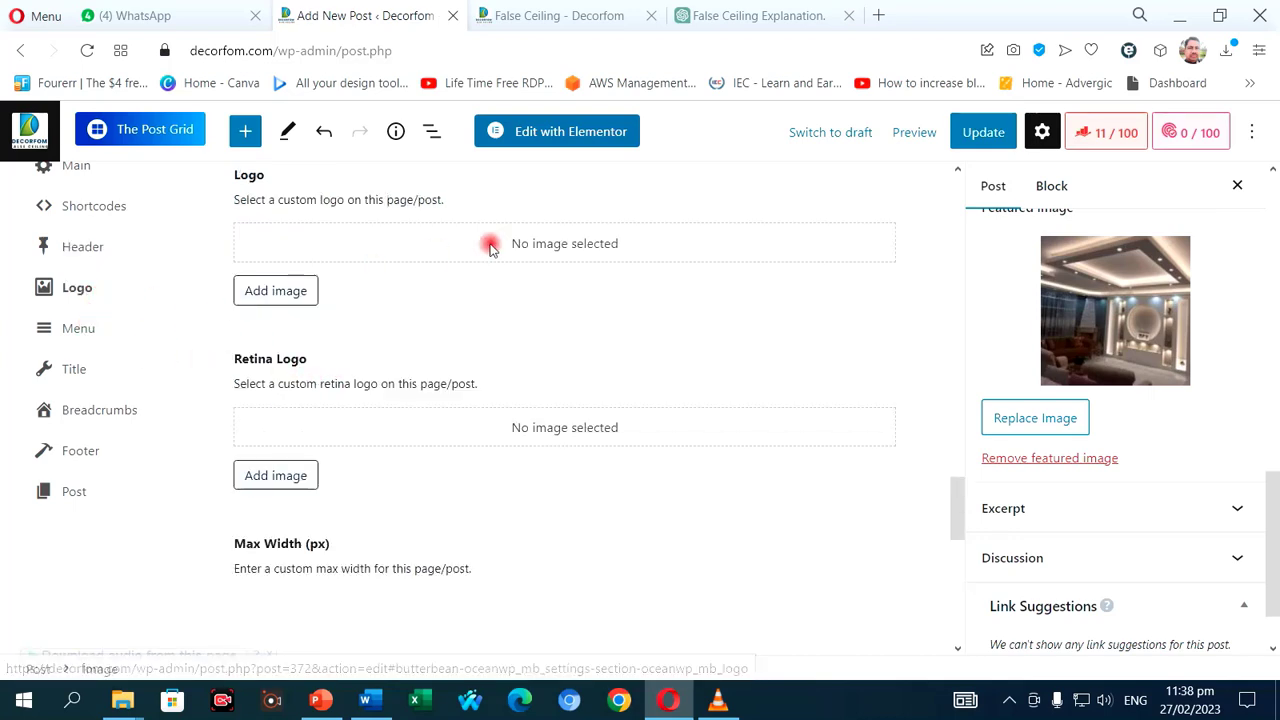
pyautogui.scroll(1, 568, 280)
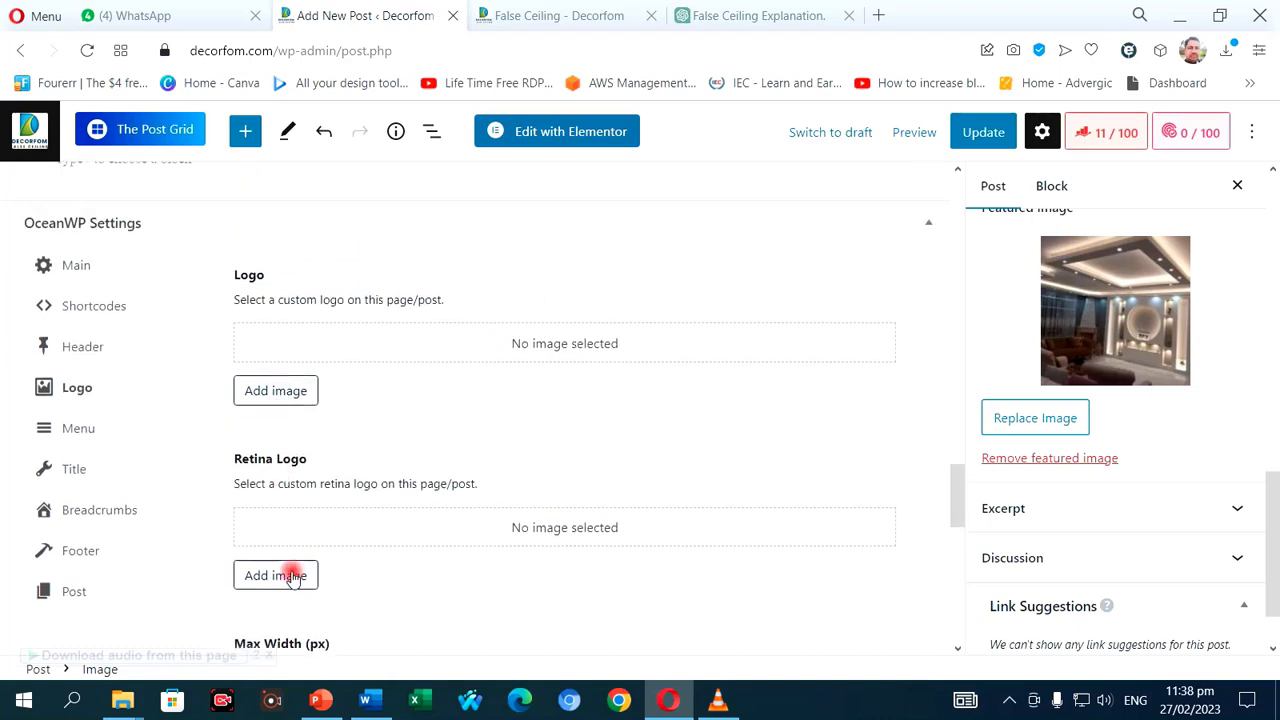
pyautogui.click(86, 430)
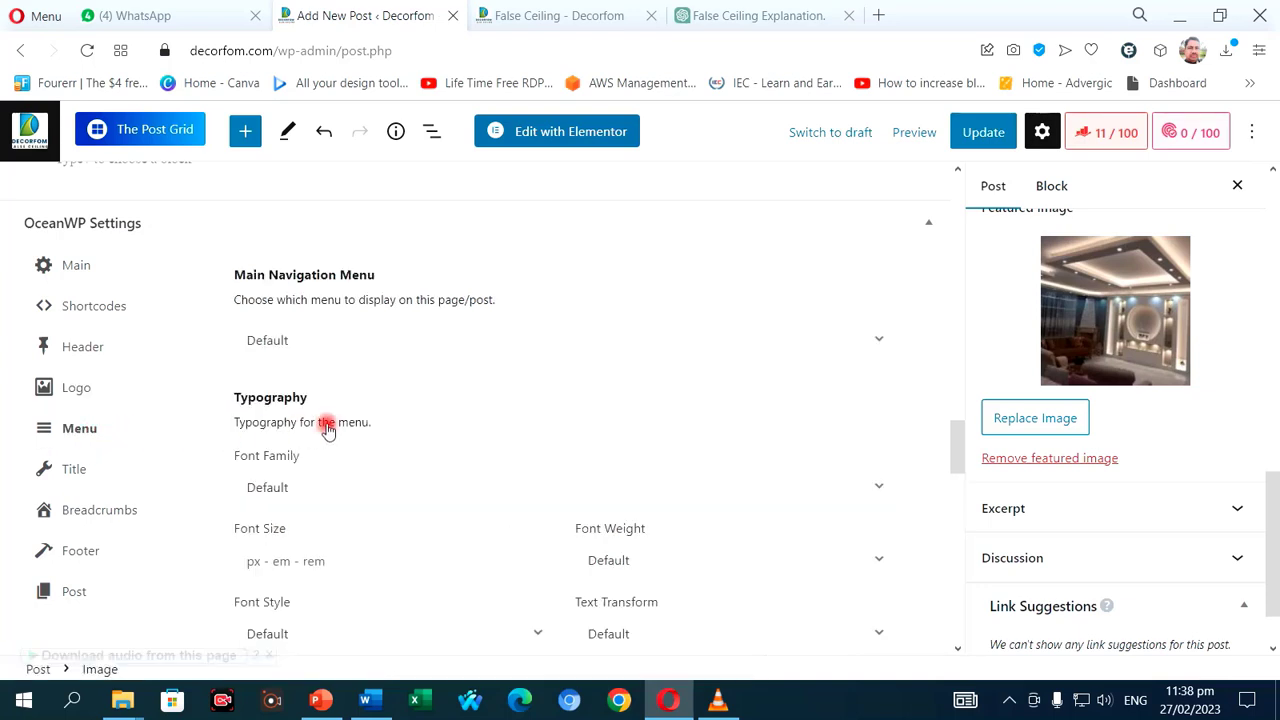
pyautogui.scroll(-3, 330, 427)
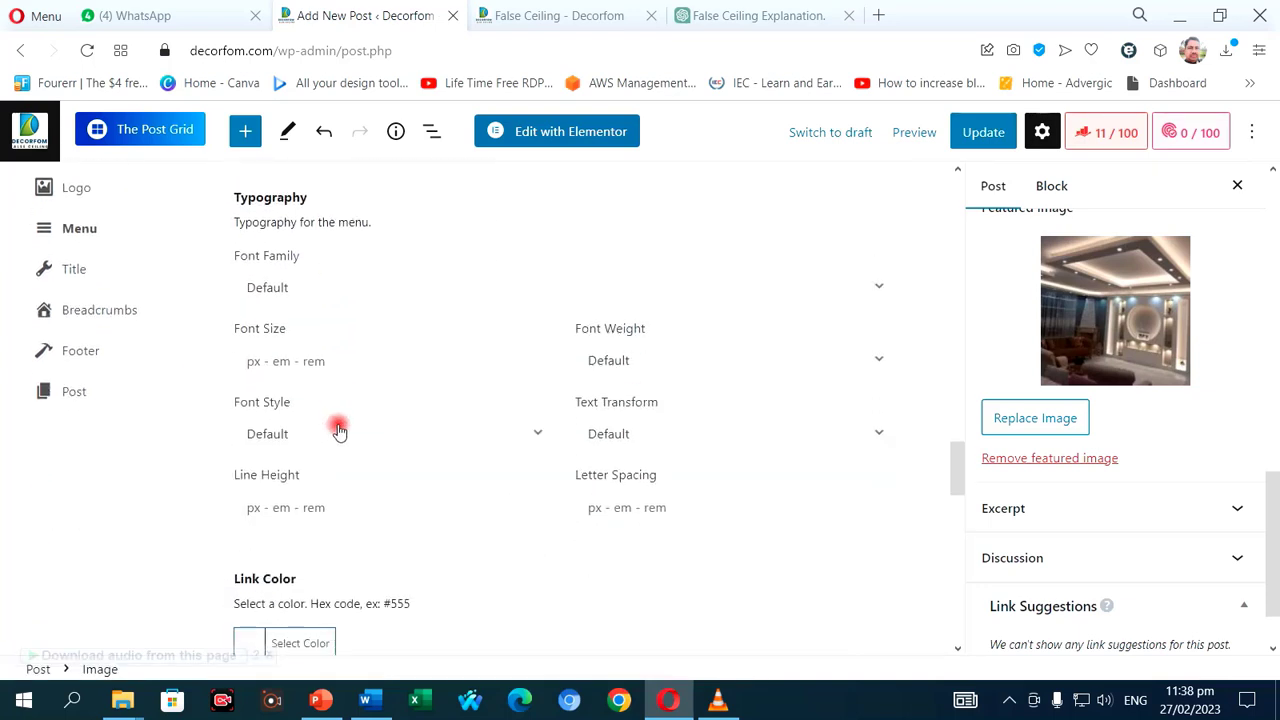
pyautogui.scroll(10, 340, 424)
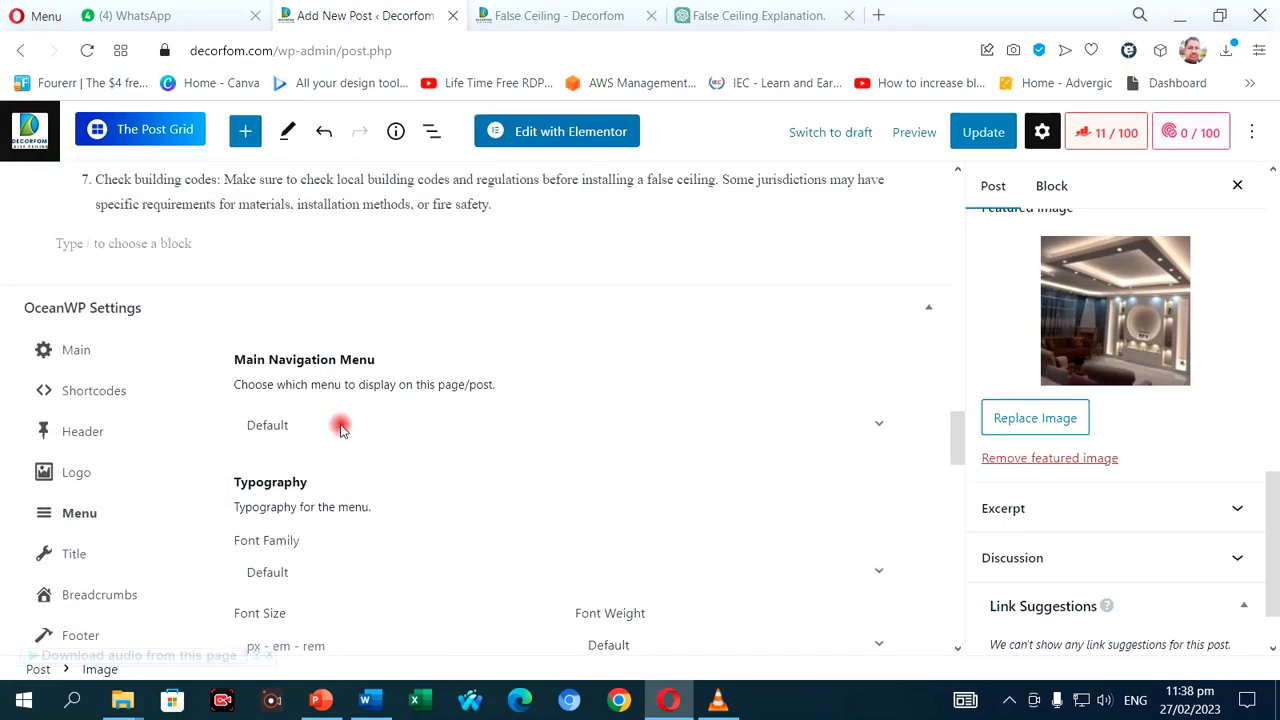
# - Open the post's Rank Math SEO checks, view the help article on adding the focus keyword to the SEO title, and close it
pyautogui.scroll(10, 342, 424)
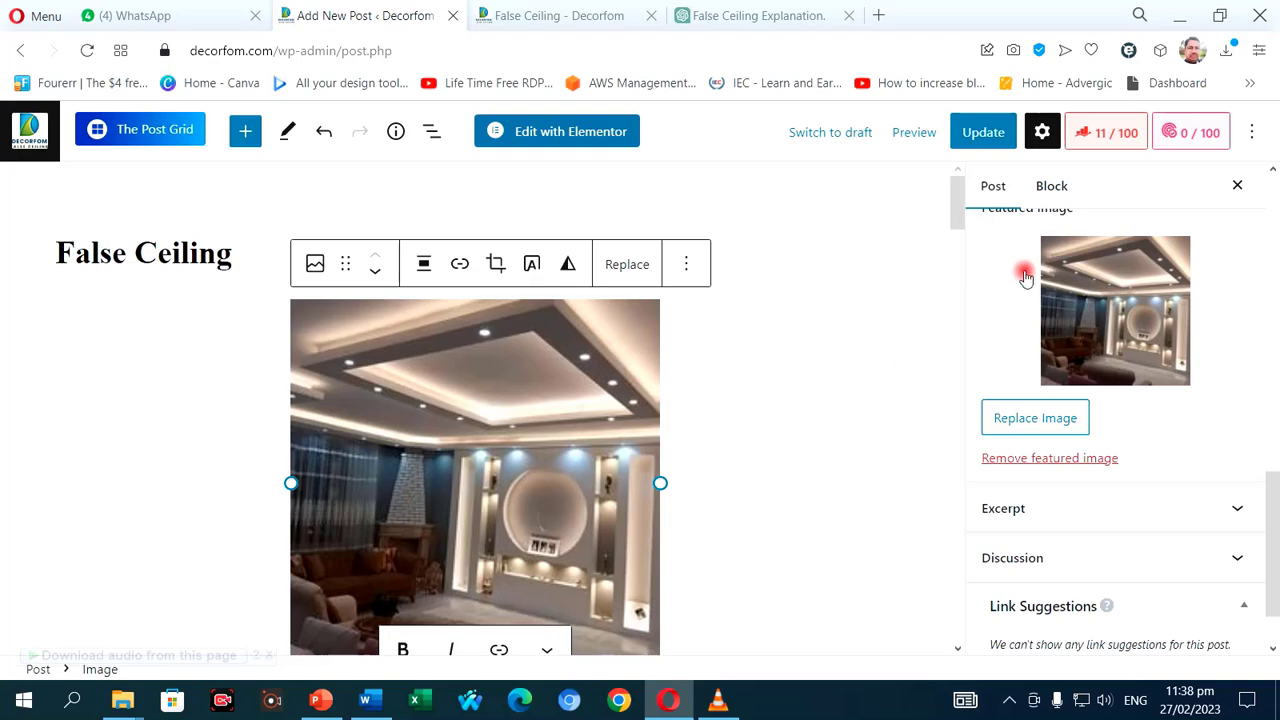
pyautogui.scroll(-5, 866, 334)
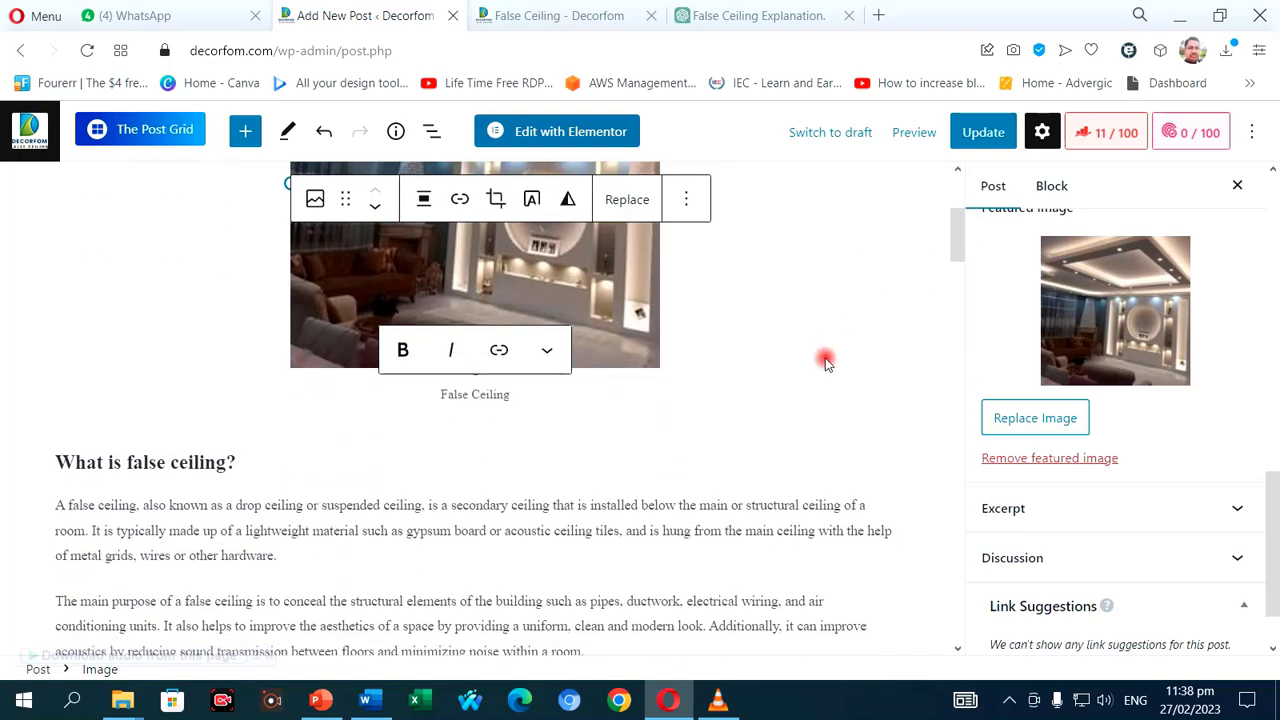
pyautogui.scroll(-1, 820, 365)
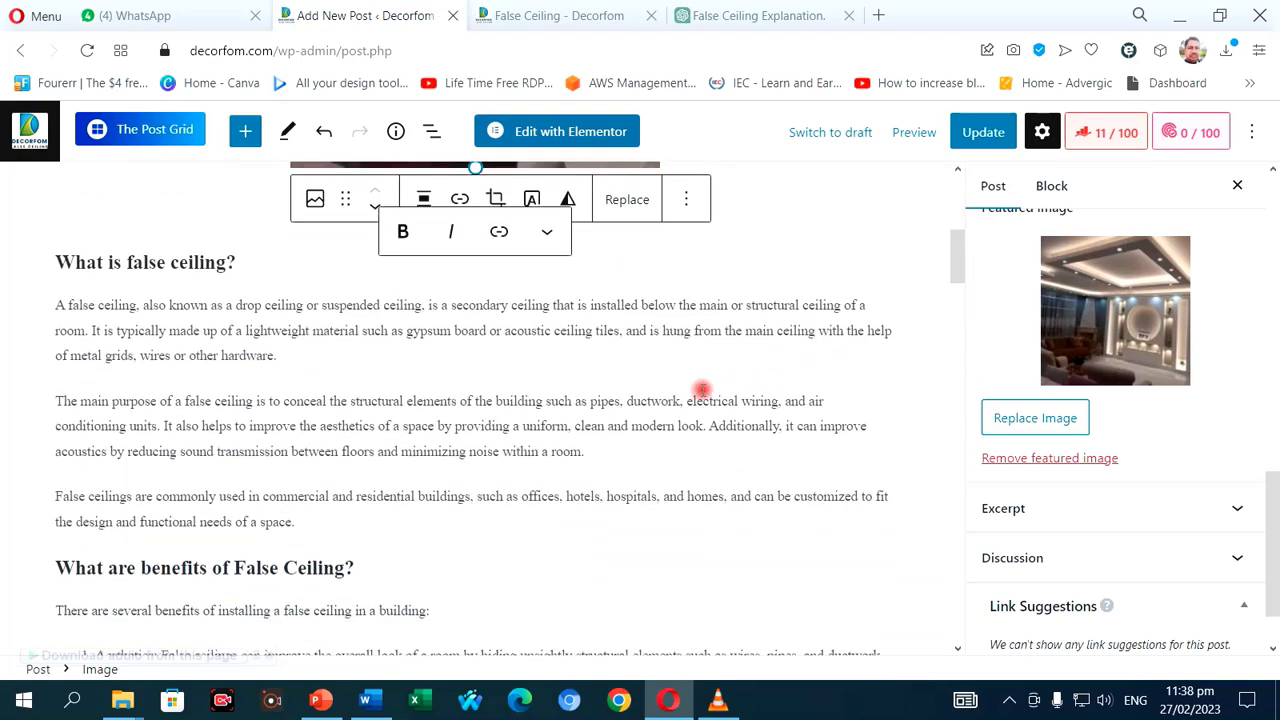
pyautogui.click(1113, 141)
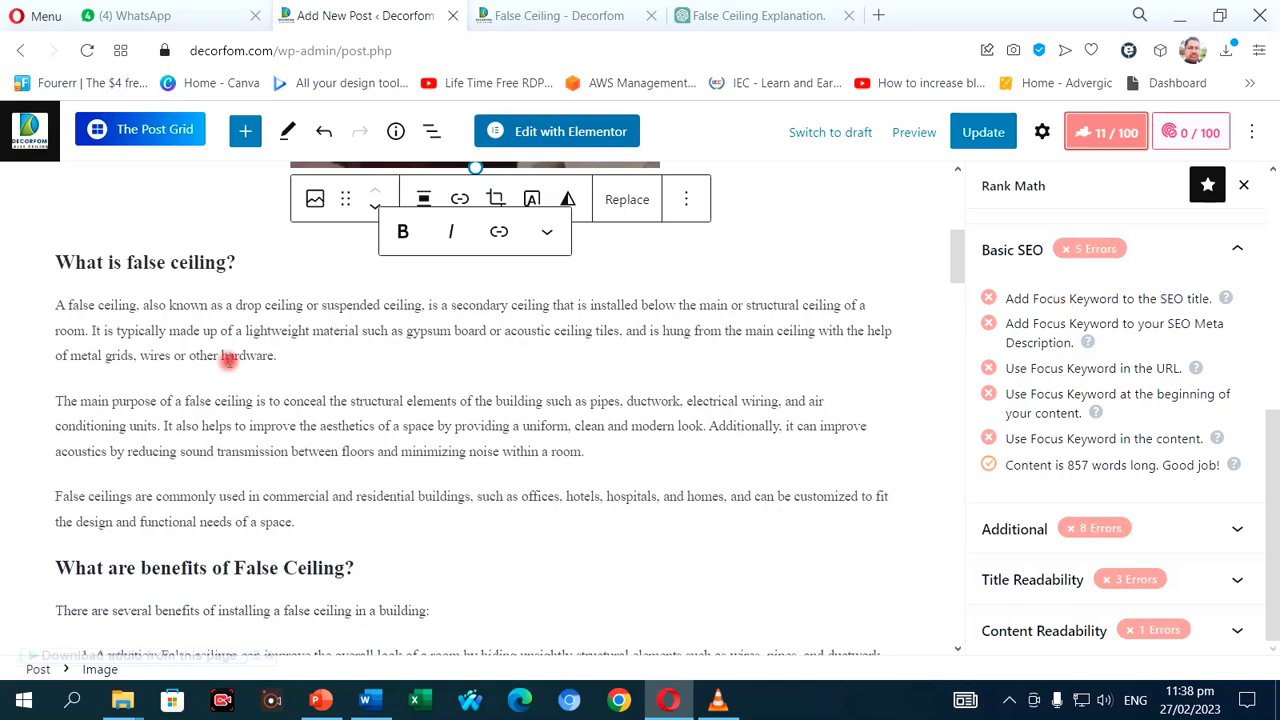
pyautogui.scroll(5, 157, 336)
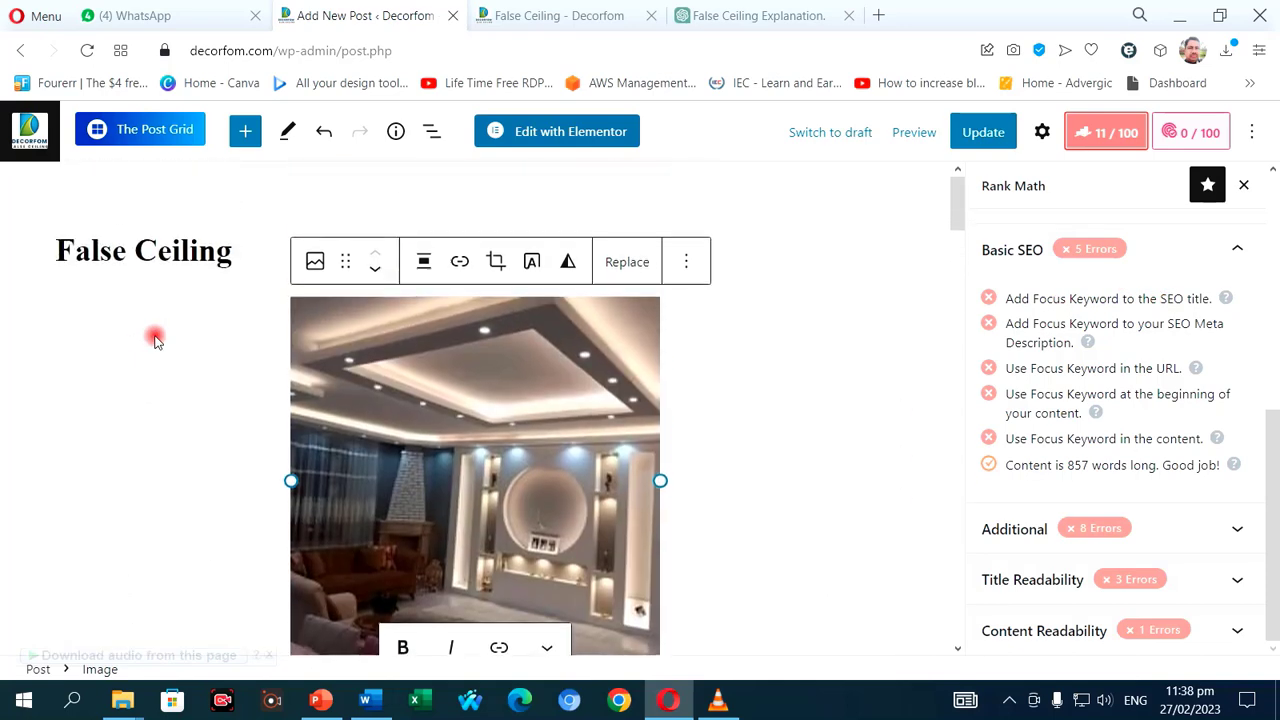
pyautogui.moveTo(58, 256); pyautogui.dragTo(228, 268)
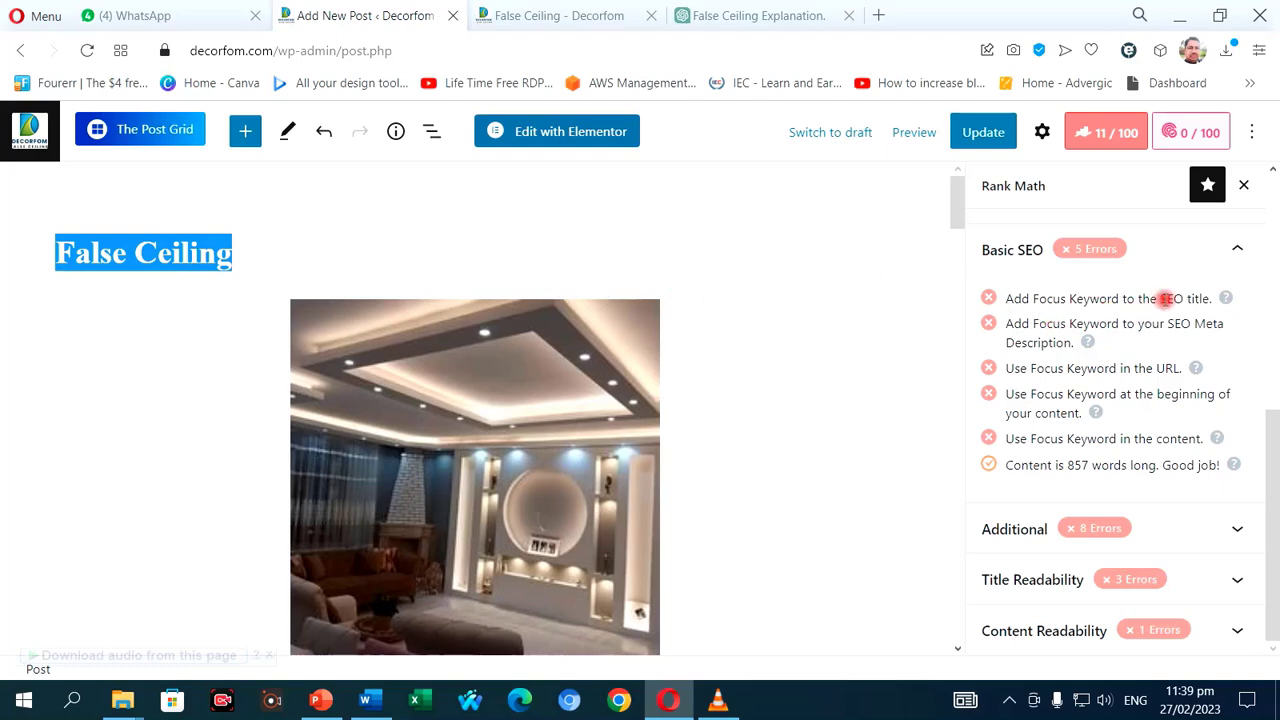
pyautogui.click(1225, 300)
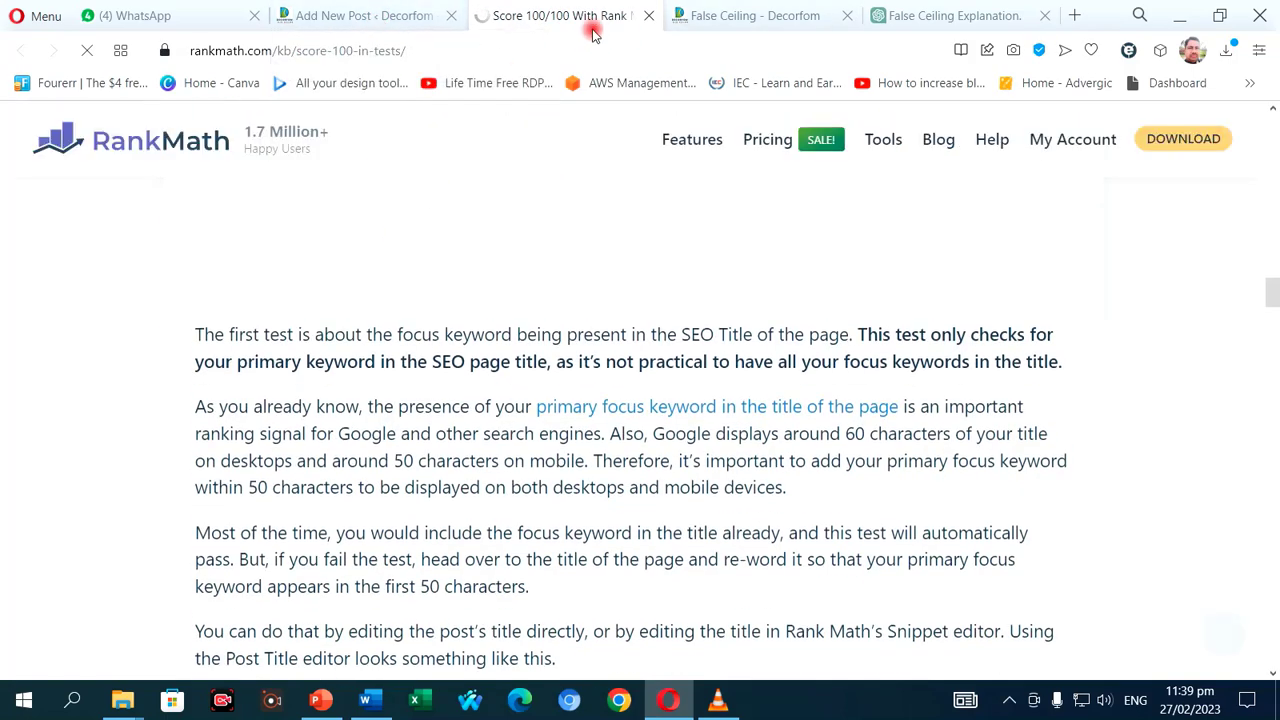
pyautogui.click(646, 16)
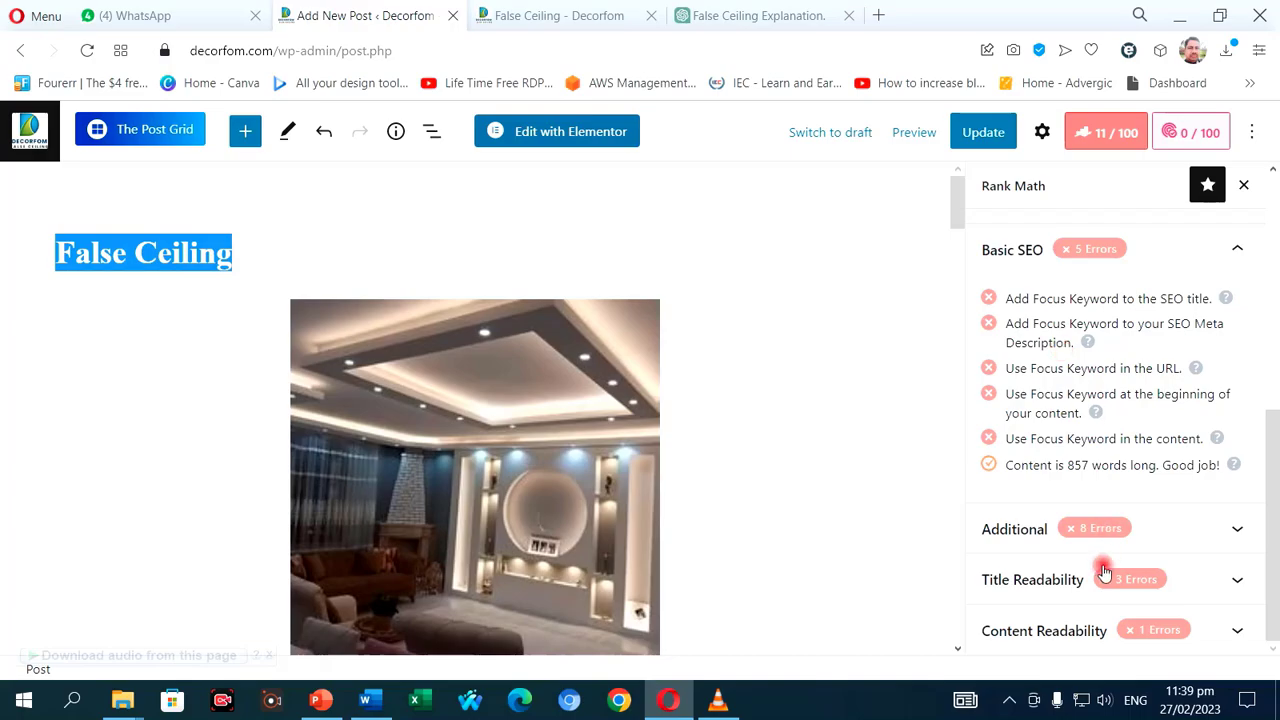
# - Review the article text and the OceanWP menu settings against the Basic SEO checklist, ending at the post title
pyautogui.scroll(-20, 689, 291)
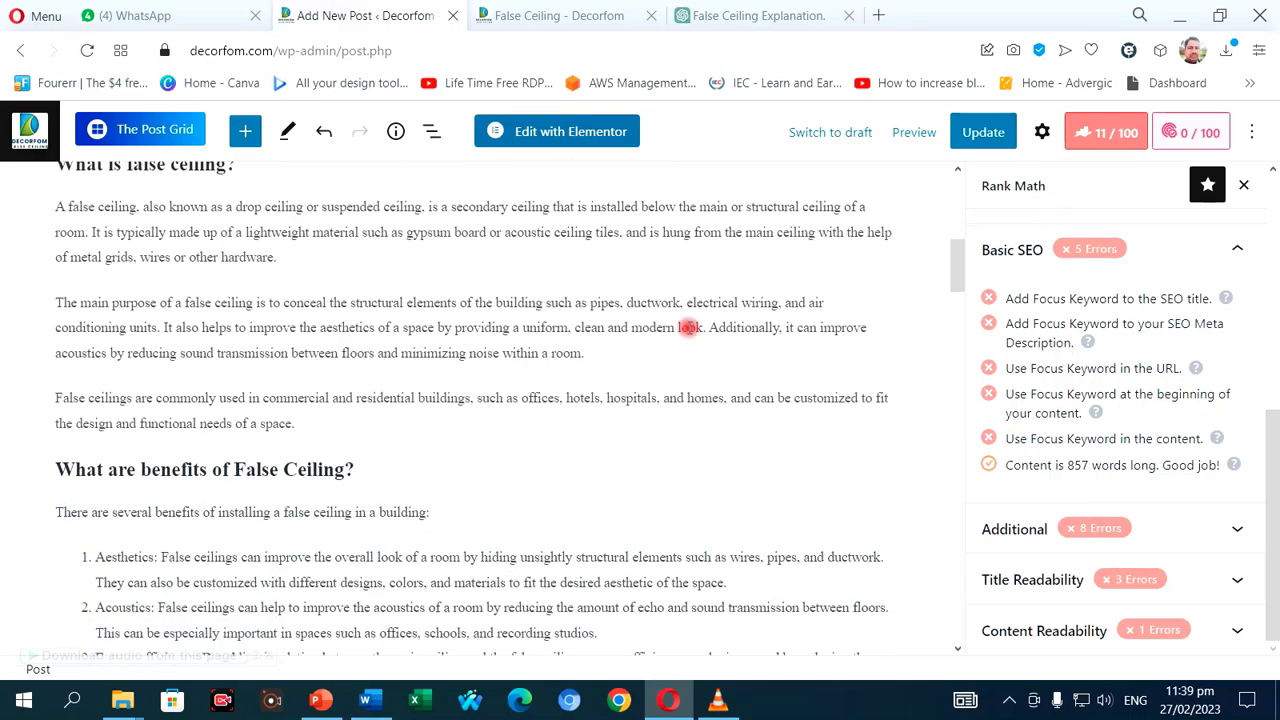
pyautogui.scroll(-15, 563, 404)
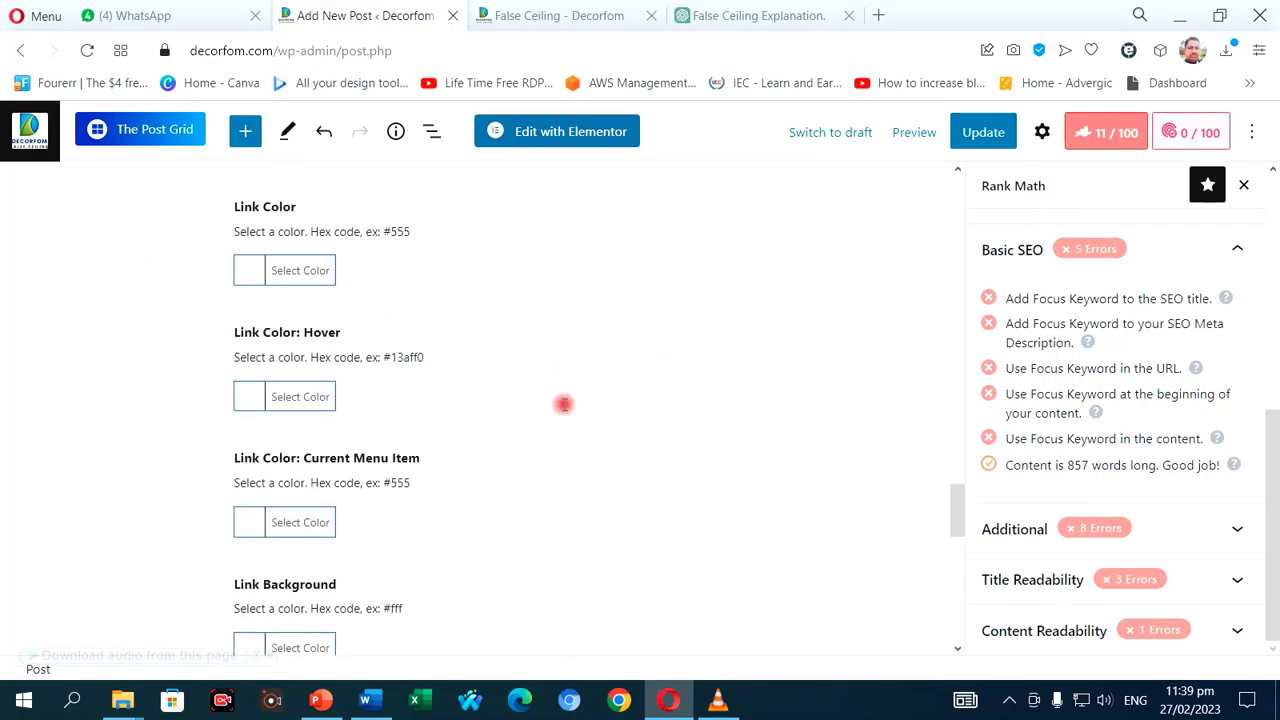
pyautogui.scroll(5, 563, 404)
pyautogui.scroll(2, 228, 400)
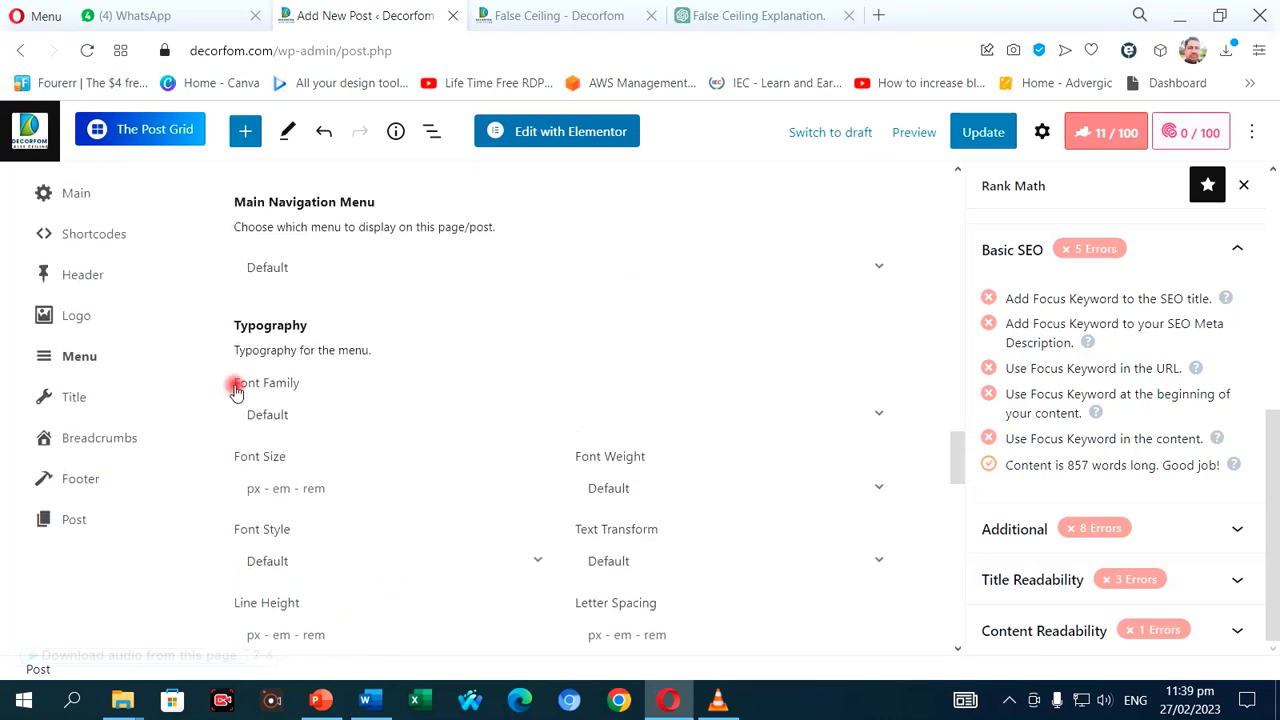
pyautogui.scroll(1, 236, 392)
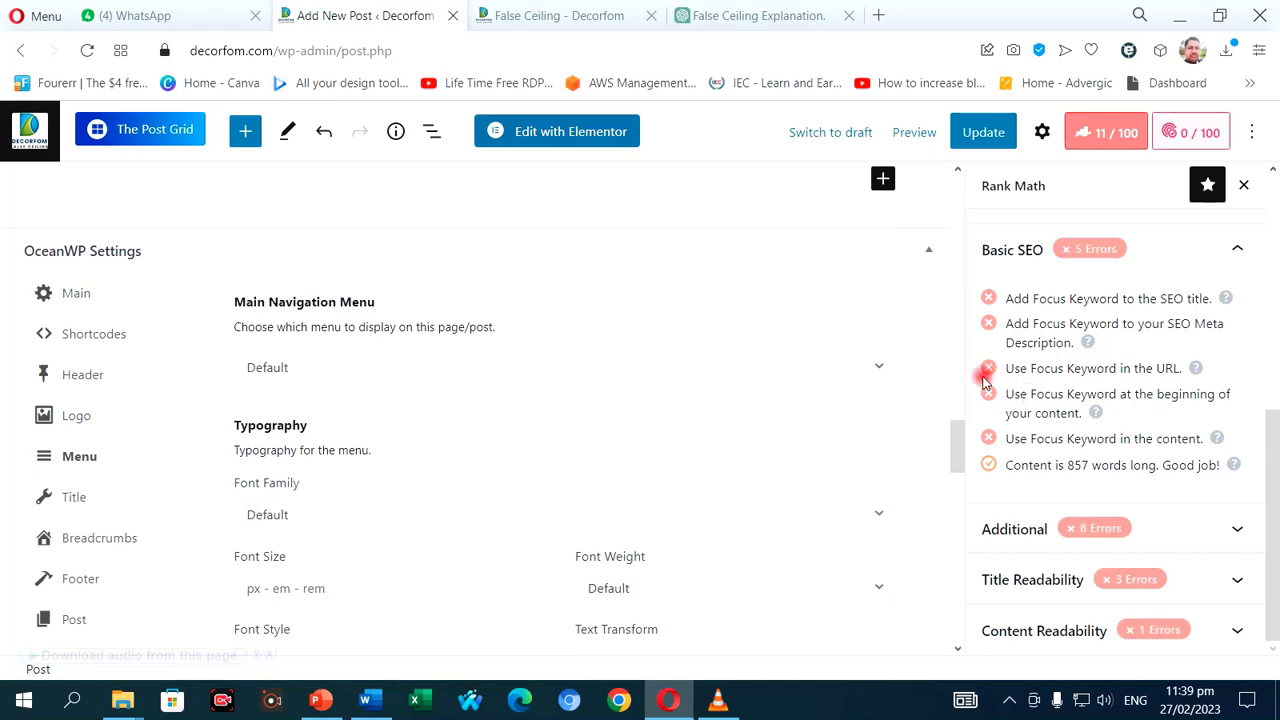
pyautogui.scroll(3, 409, 380)
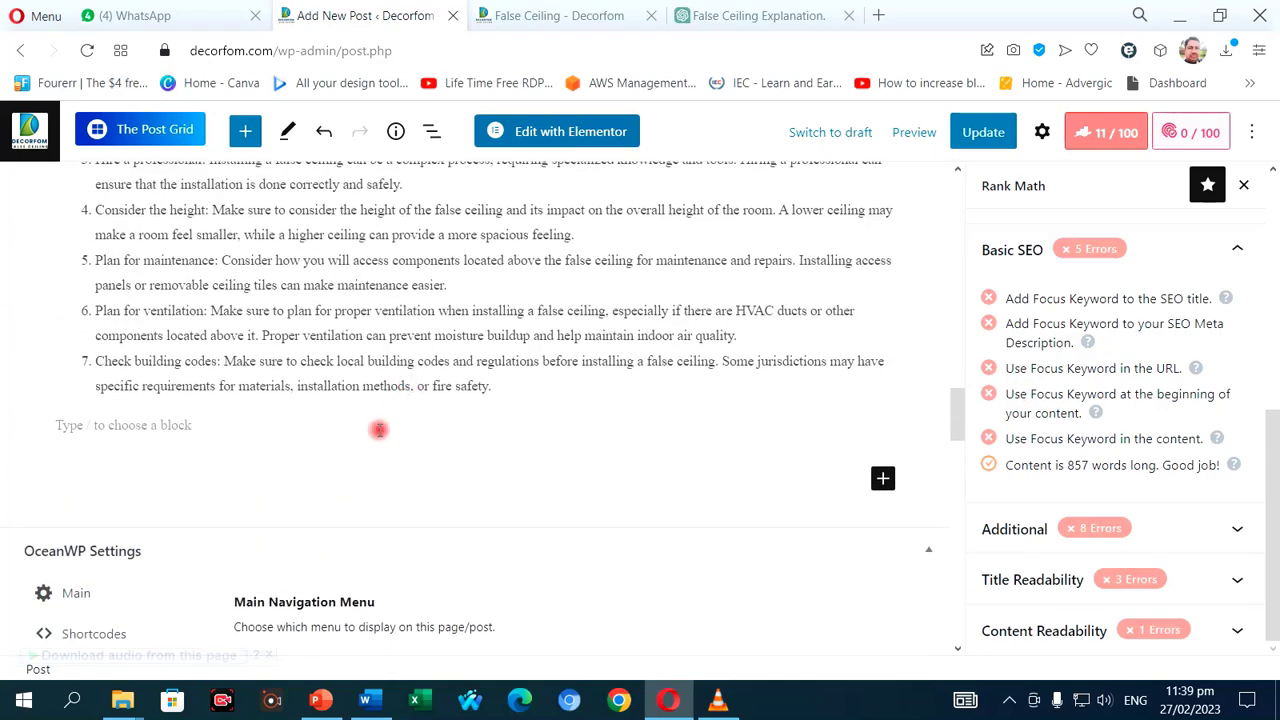
pyautogui.scroll(-1, 390, 458)
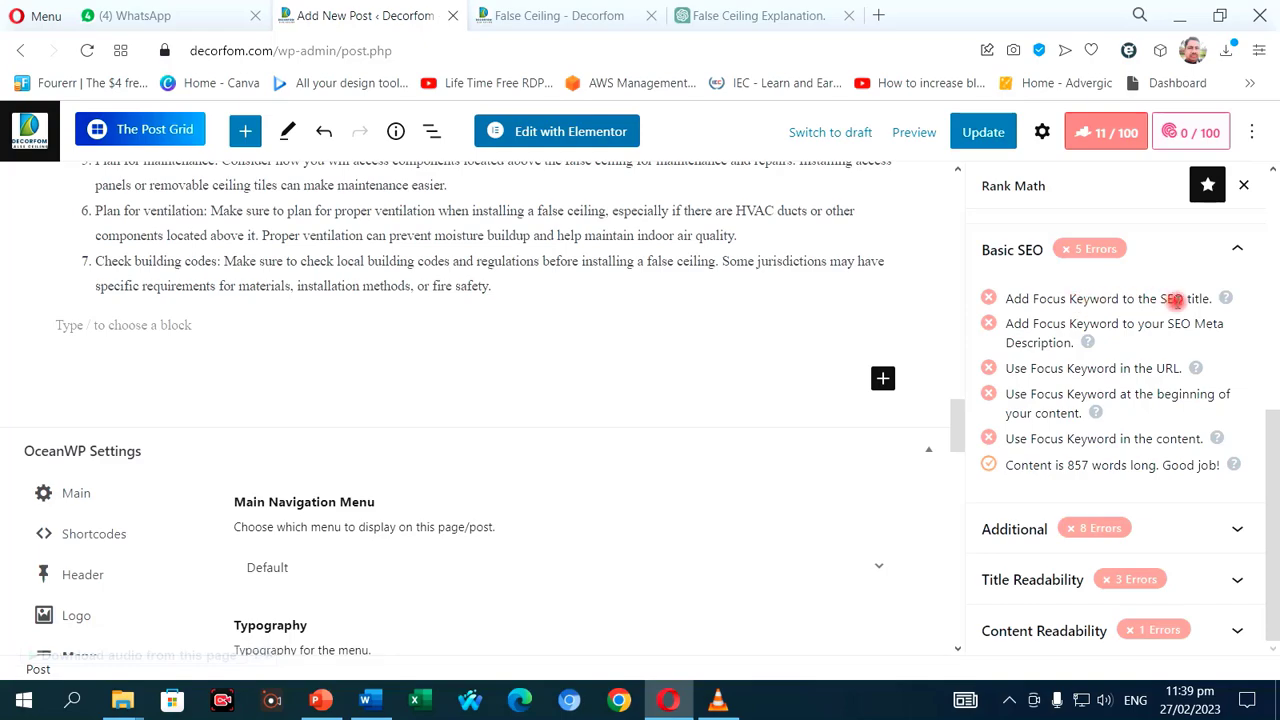
pyautogui.scroll(15, 697, 314)
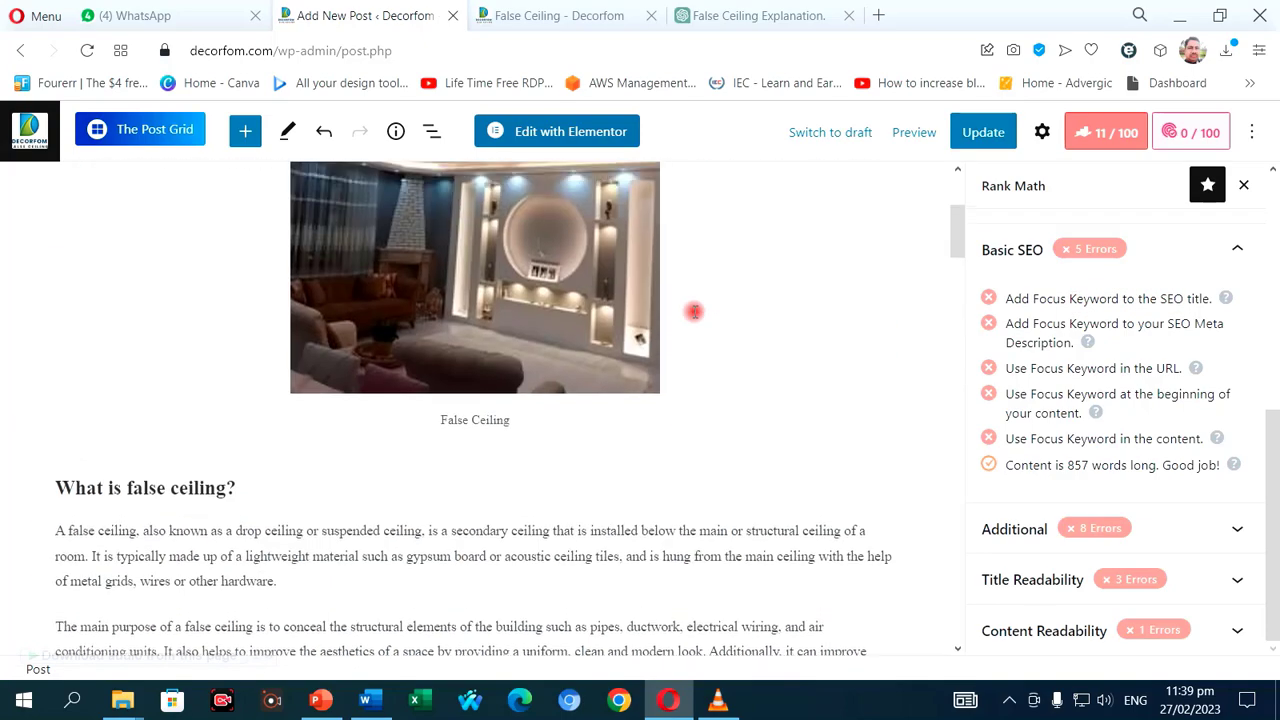
pyautogui.scroll(3, 695, 314)
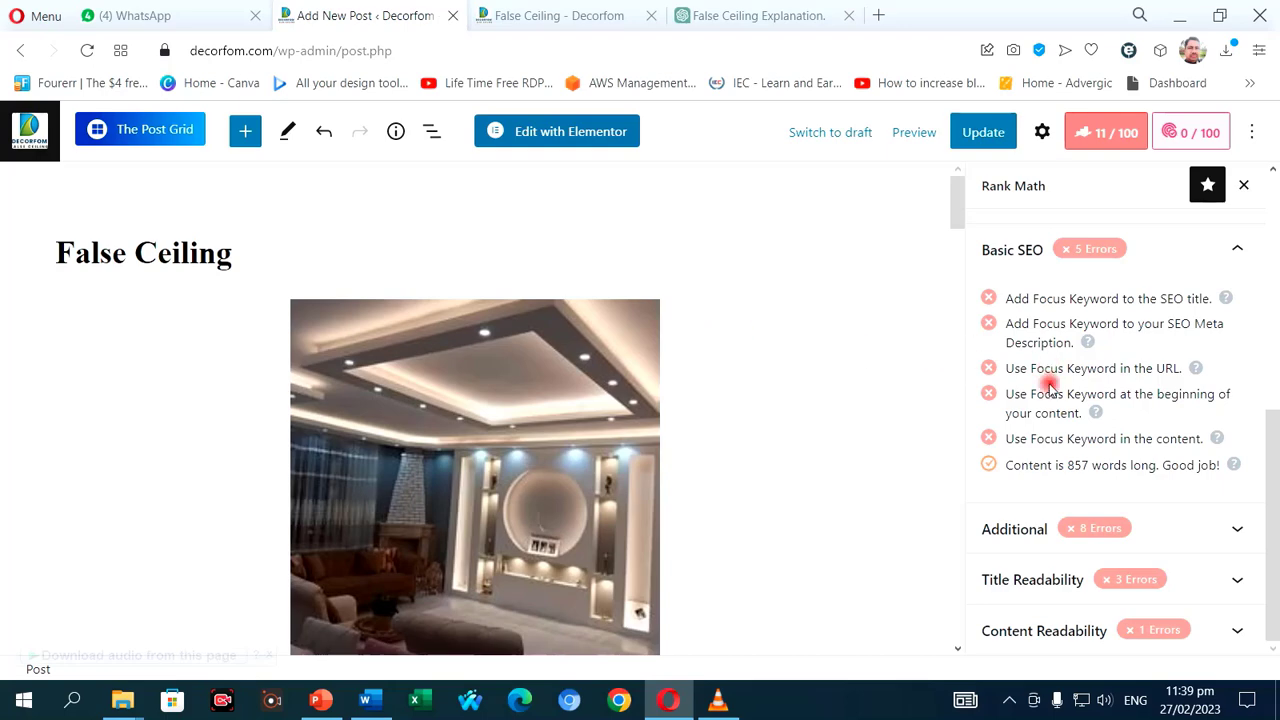
# - Close the Rank Math checks and bring back the post settings to review the summary, format, author and categories
pyautogui.click(1242, 188)
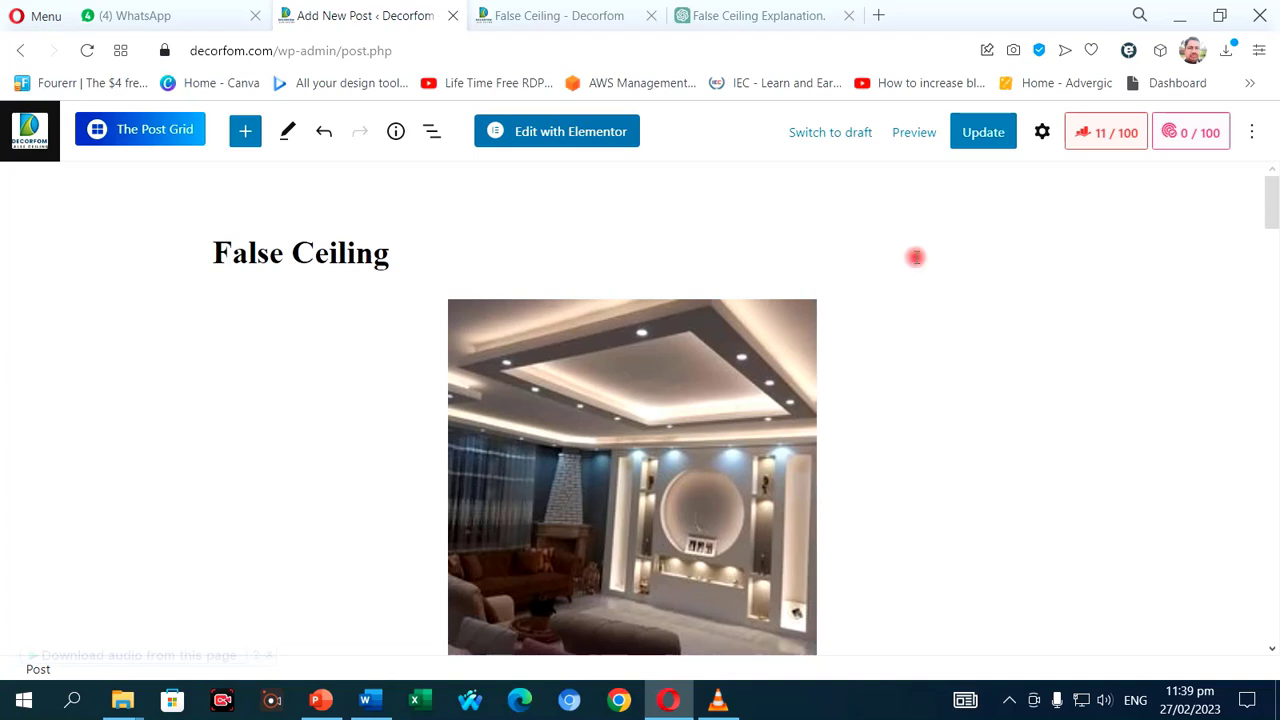
pyautogui.click(1042, 134)
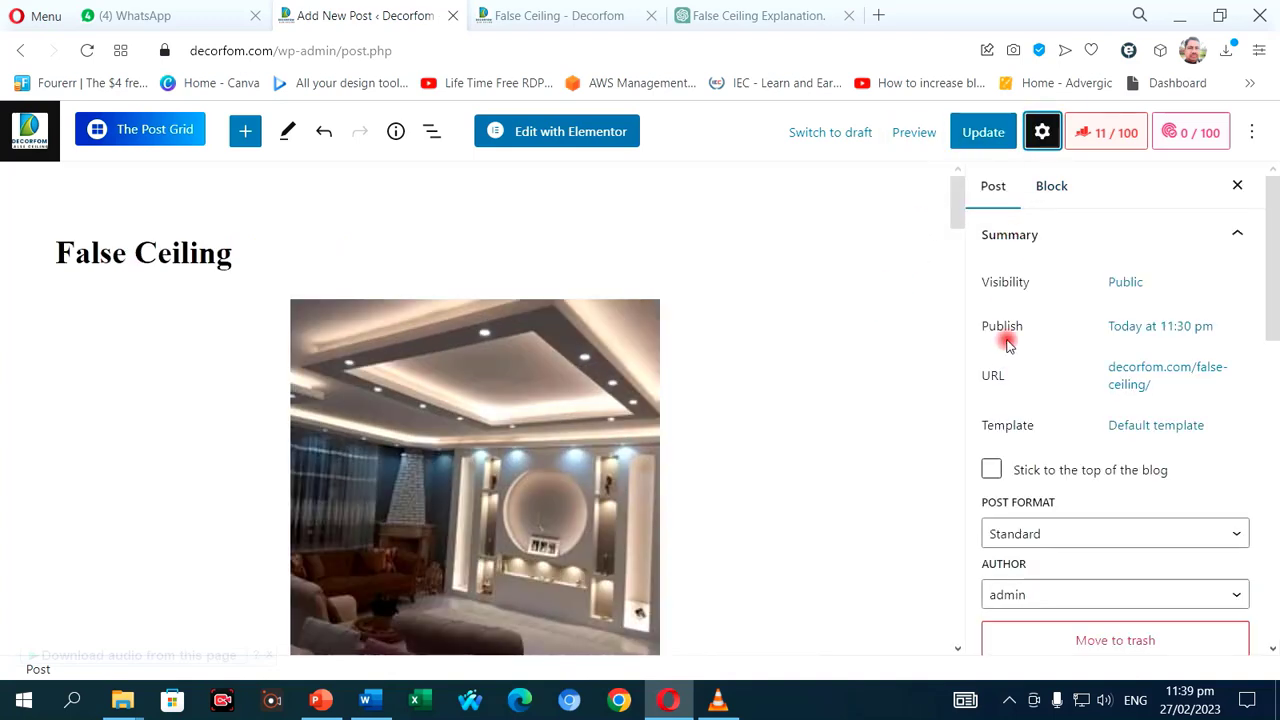
pyautogui.scroll(-2, 1043, 411)
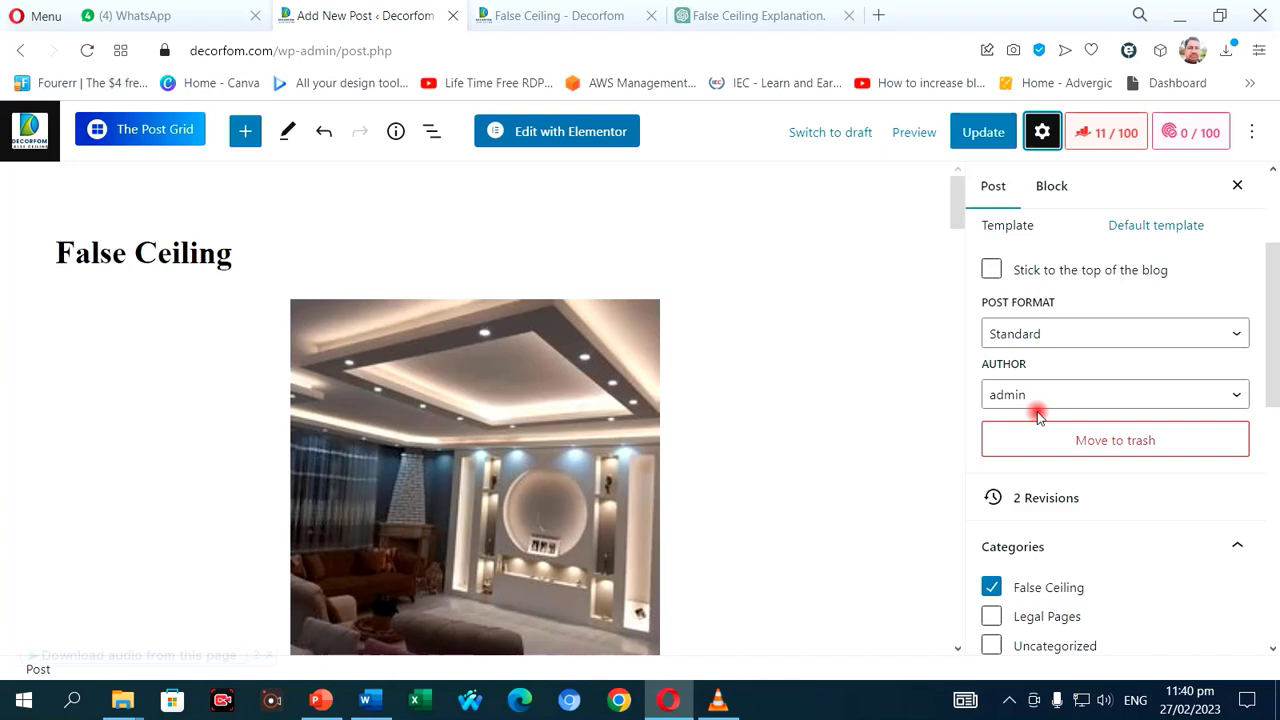
# - Add the tags "False Ceiling", "ceiling" and "false" to the post
pyautogui.scroll(-3, 1038, 416)
pyautogui.scroll(-2, 1043, 418)
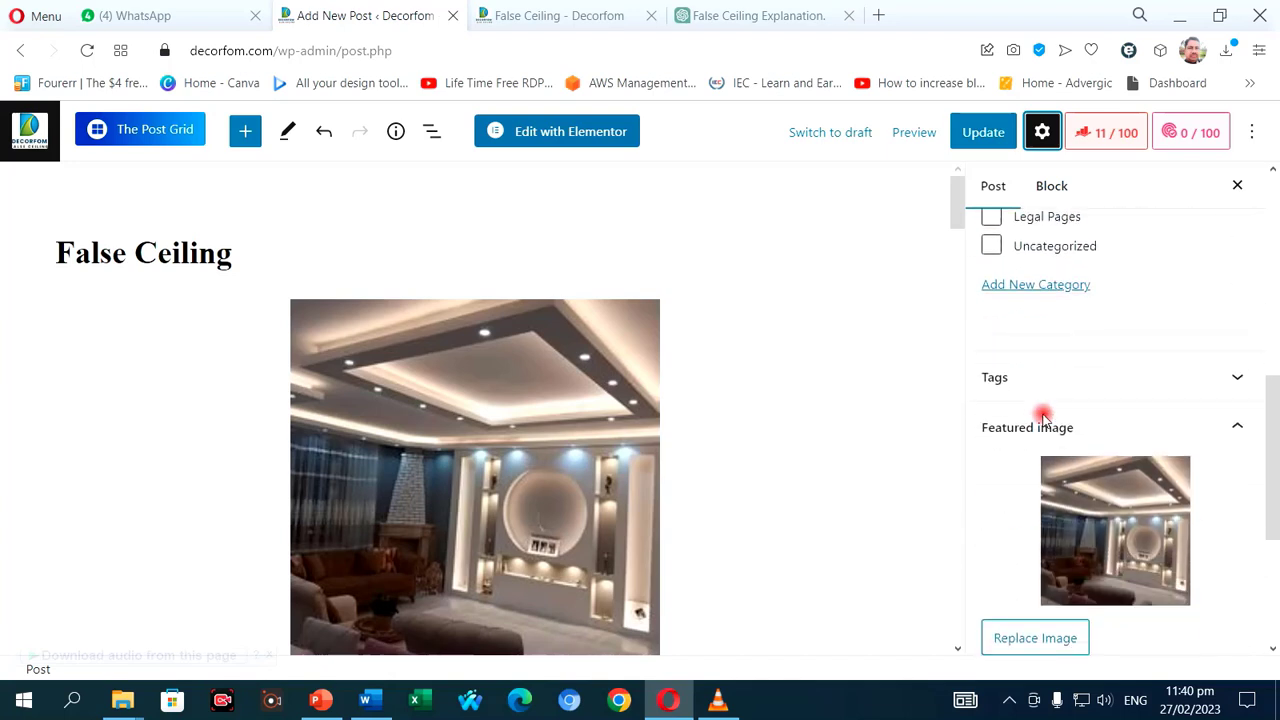
pyautogui.click(1034, 280)
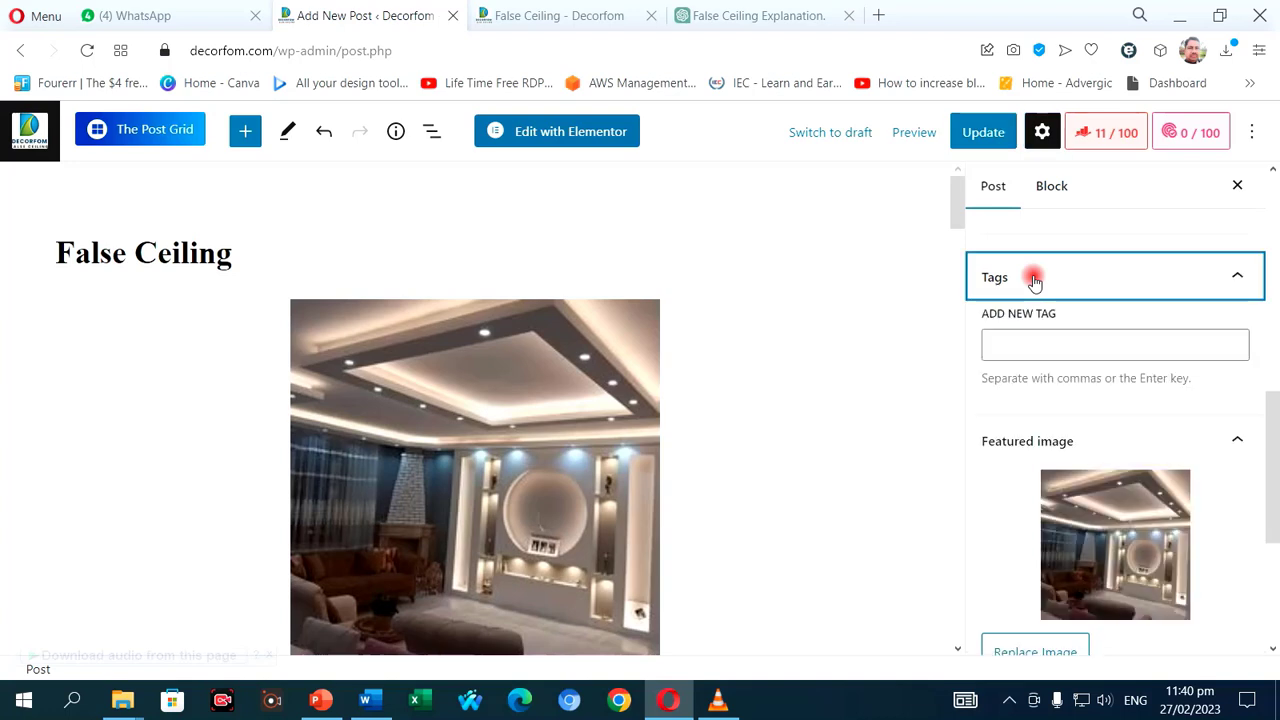
pyautogui.click(1023, 341)
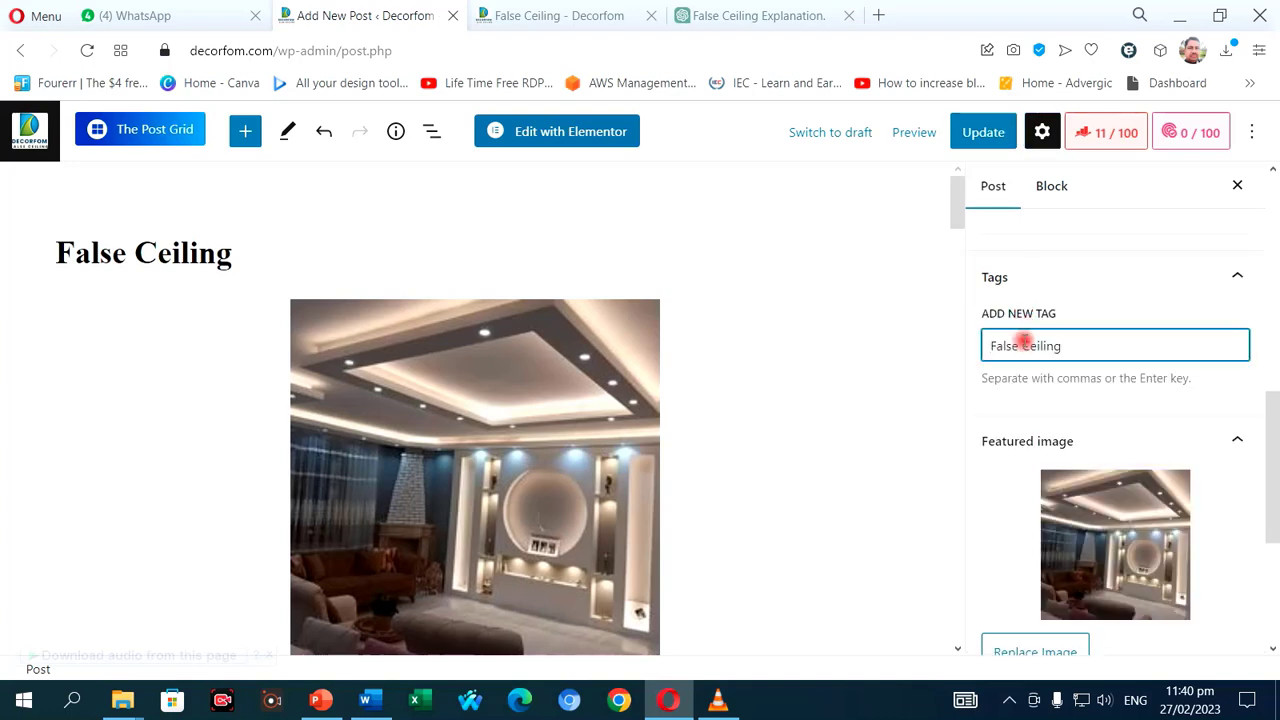
pyautogui.press('Return')
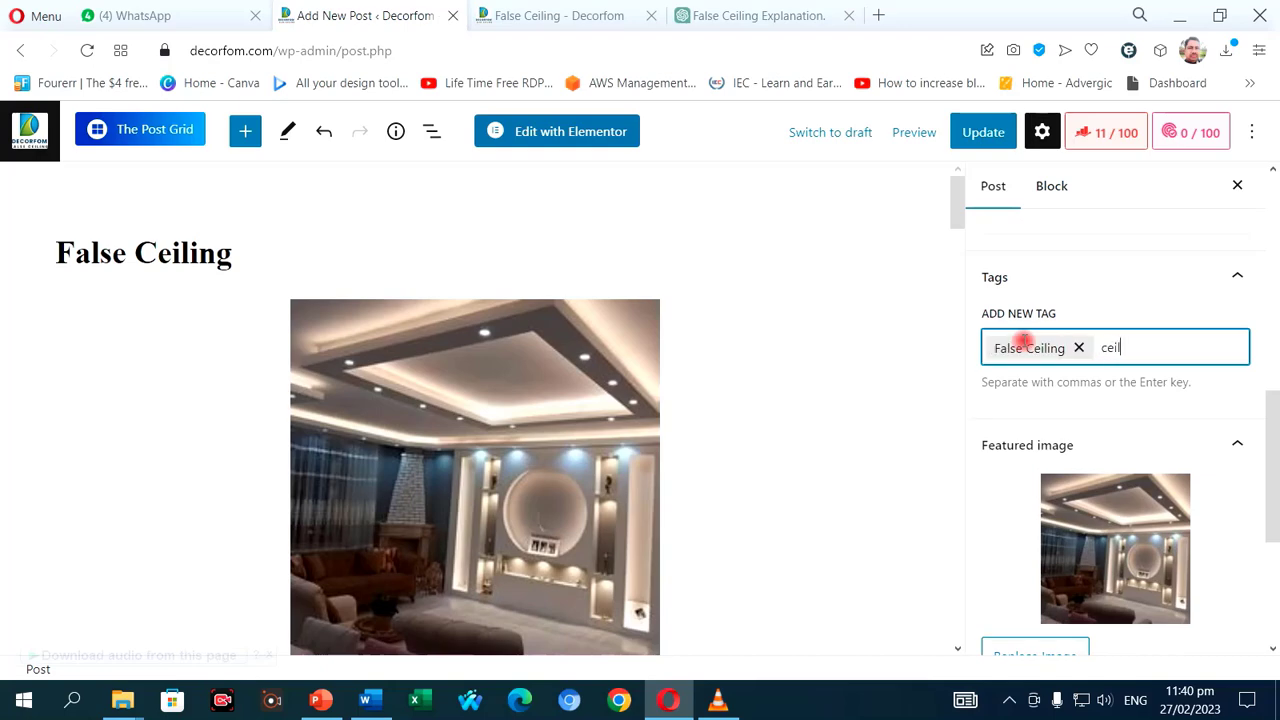
pyautogui.press('Return')
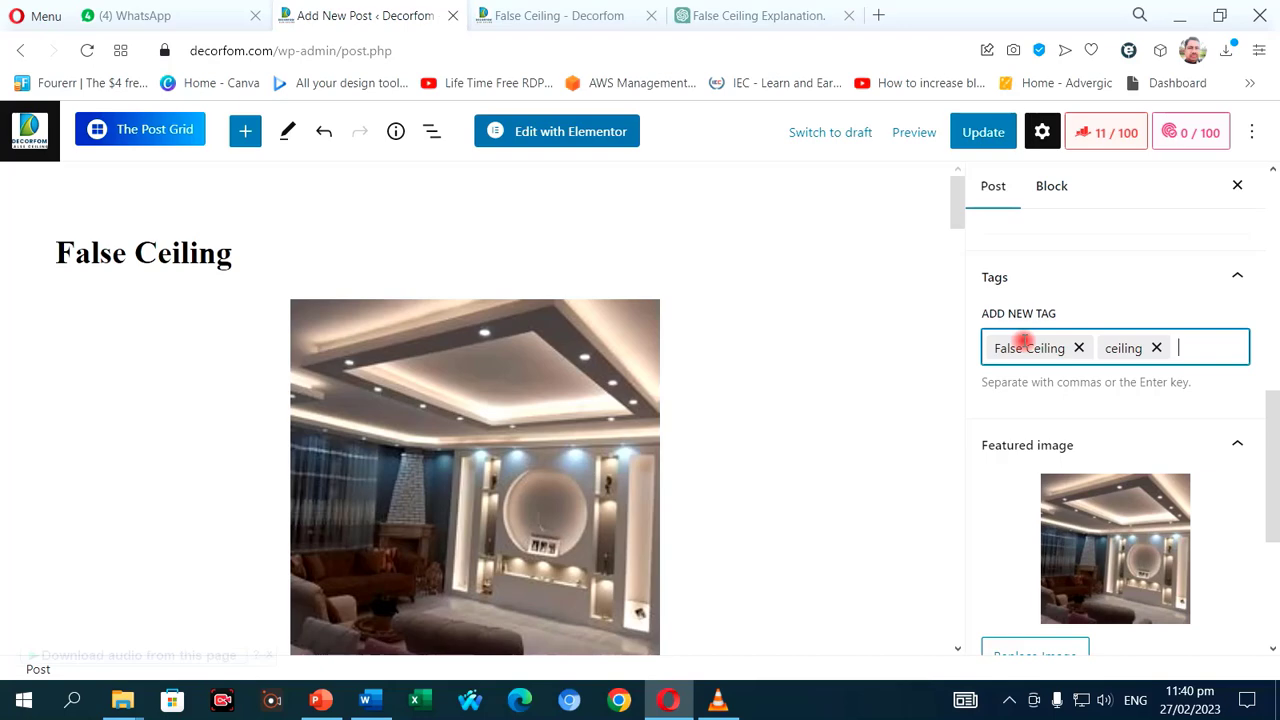
pyautogui.press('BackSpace')
pyautogui.write('false')
pyautogui.press('Return')
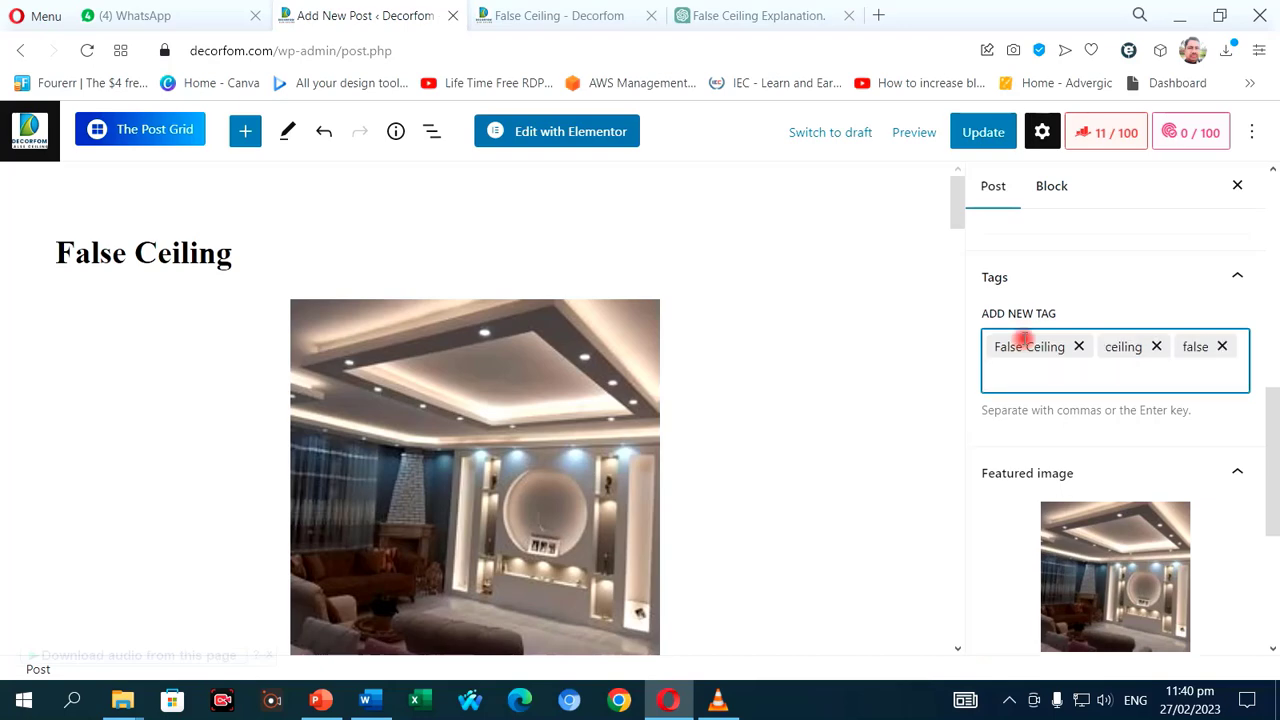
# - Check the remaining post settings, including the featured image, post format choices and block settings, and update the post
pyautogui.scroll(-1, 1053, 423)
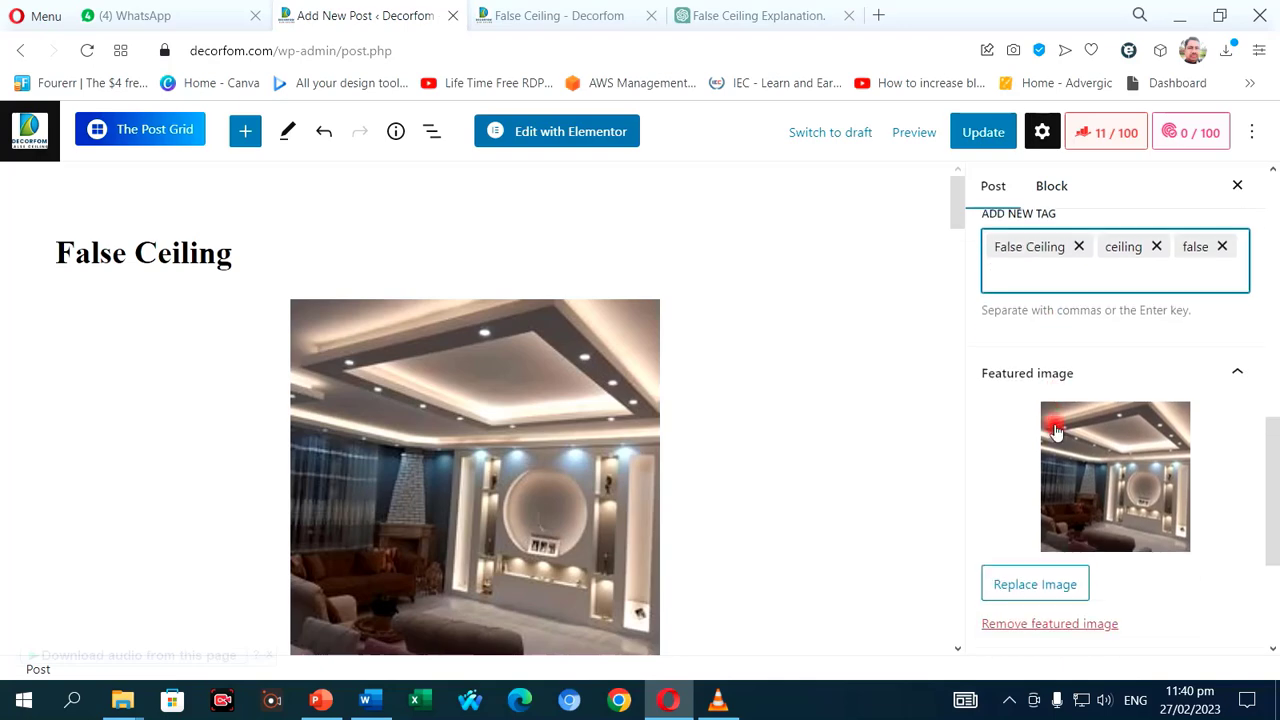
pyautogui.scroll(-3, 1055, 430)
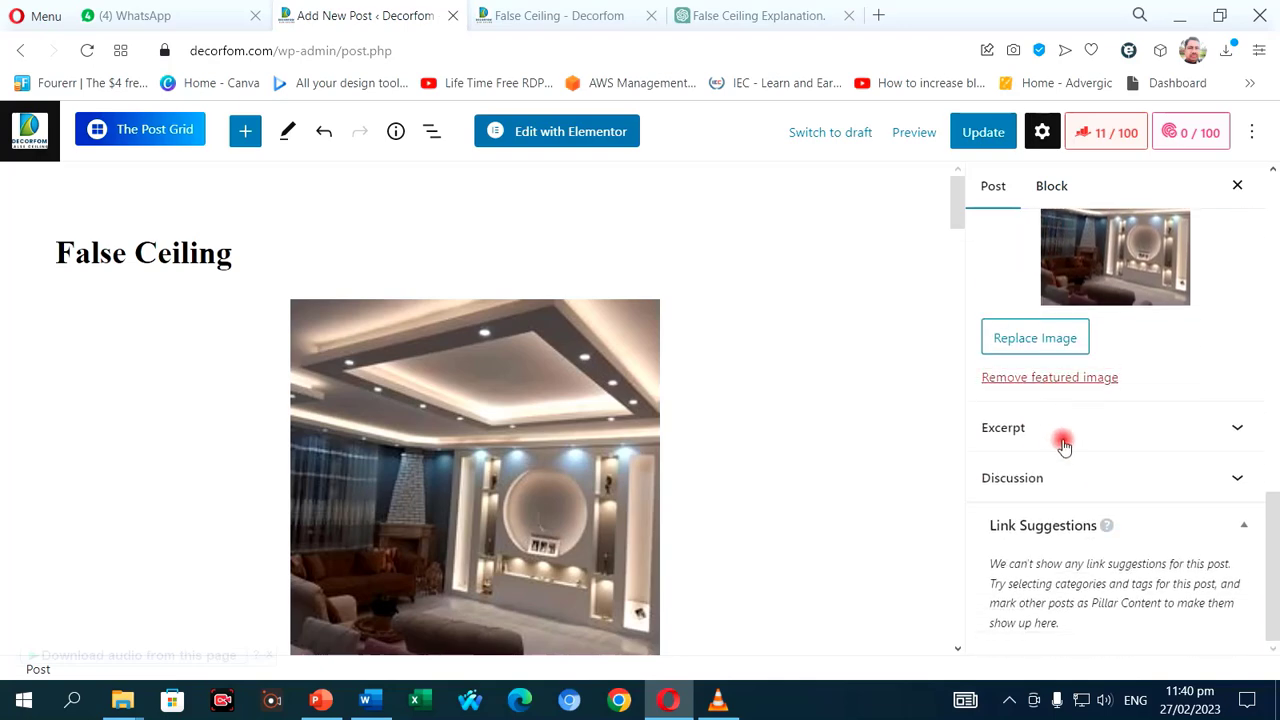
pyautogui.scroll(8, 1063, 446)
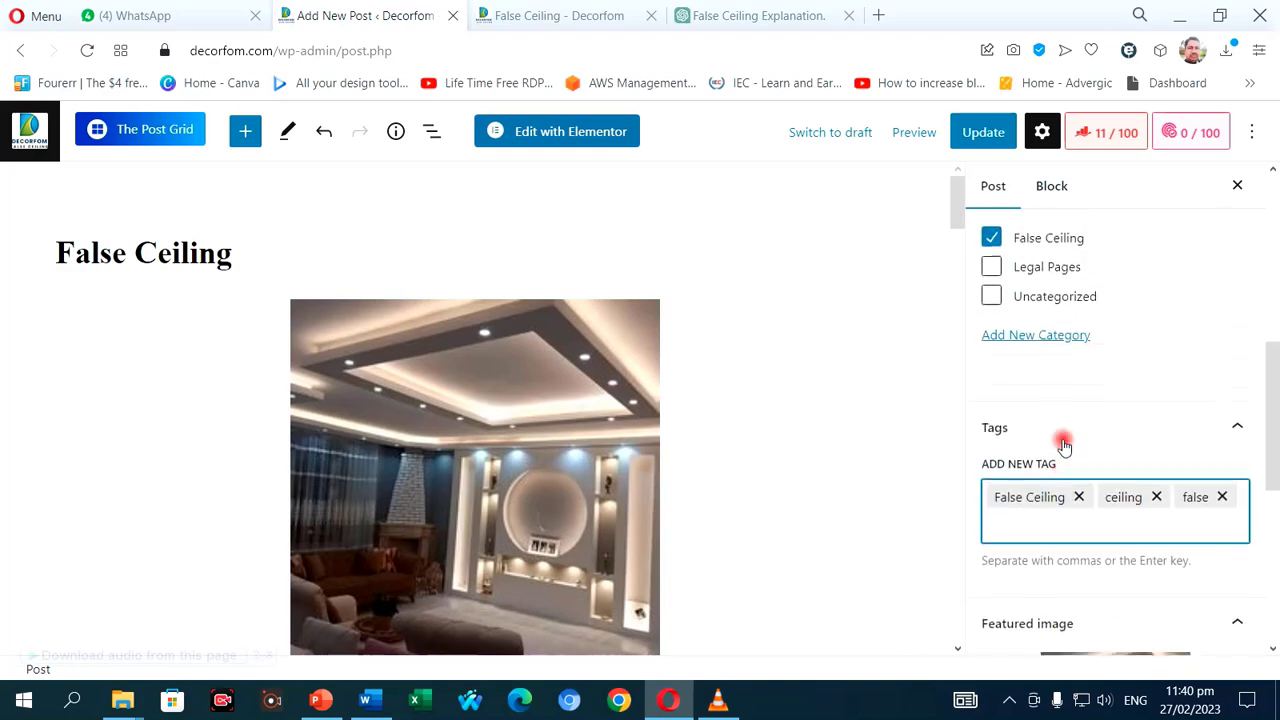
pyautogui.scroll(3, 1063, 446)
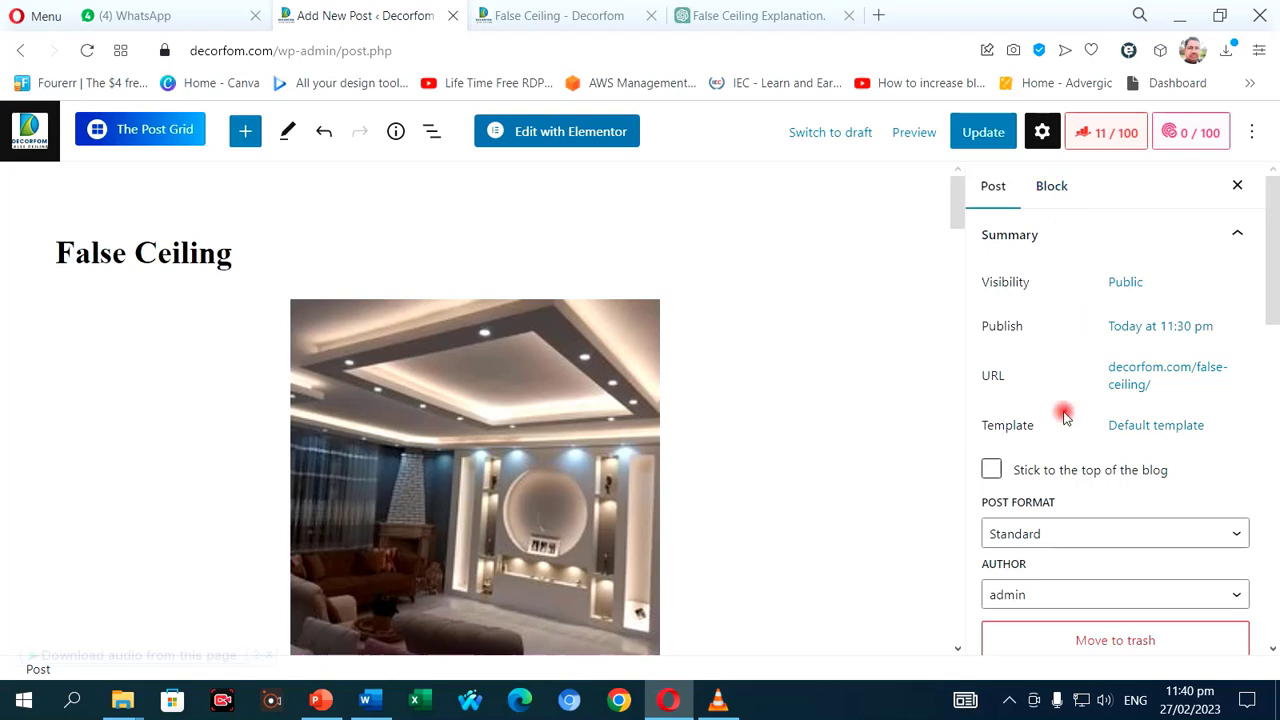
pyautogui.click(1043, 537)
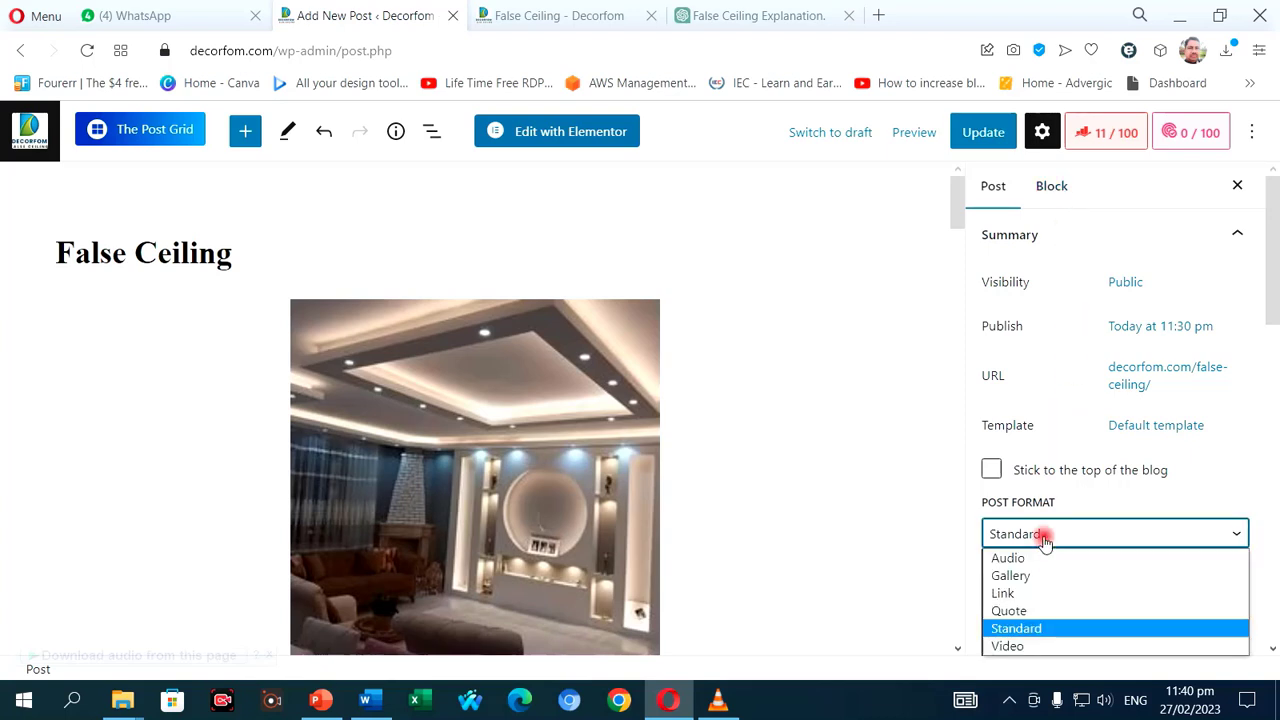
pyautogui.click(1043, 537)
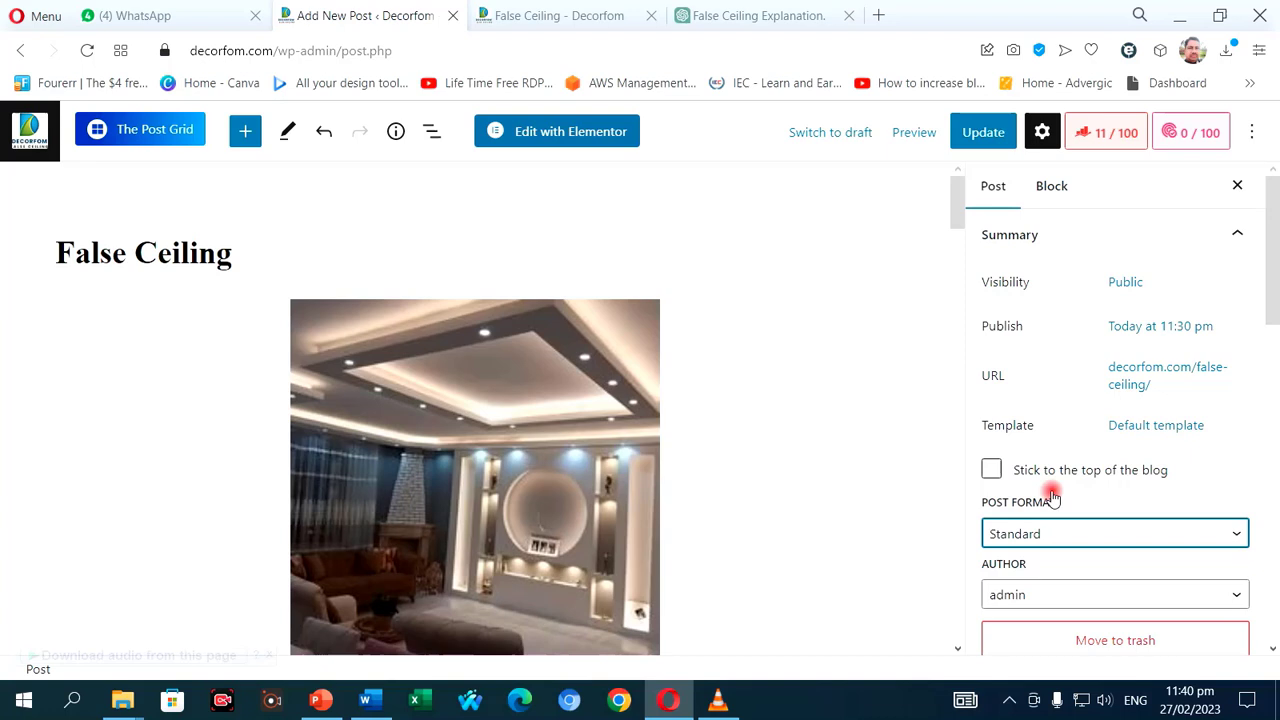
pyautogui.click(1068, 197)
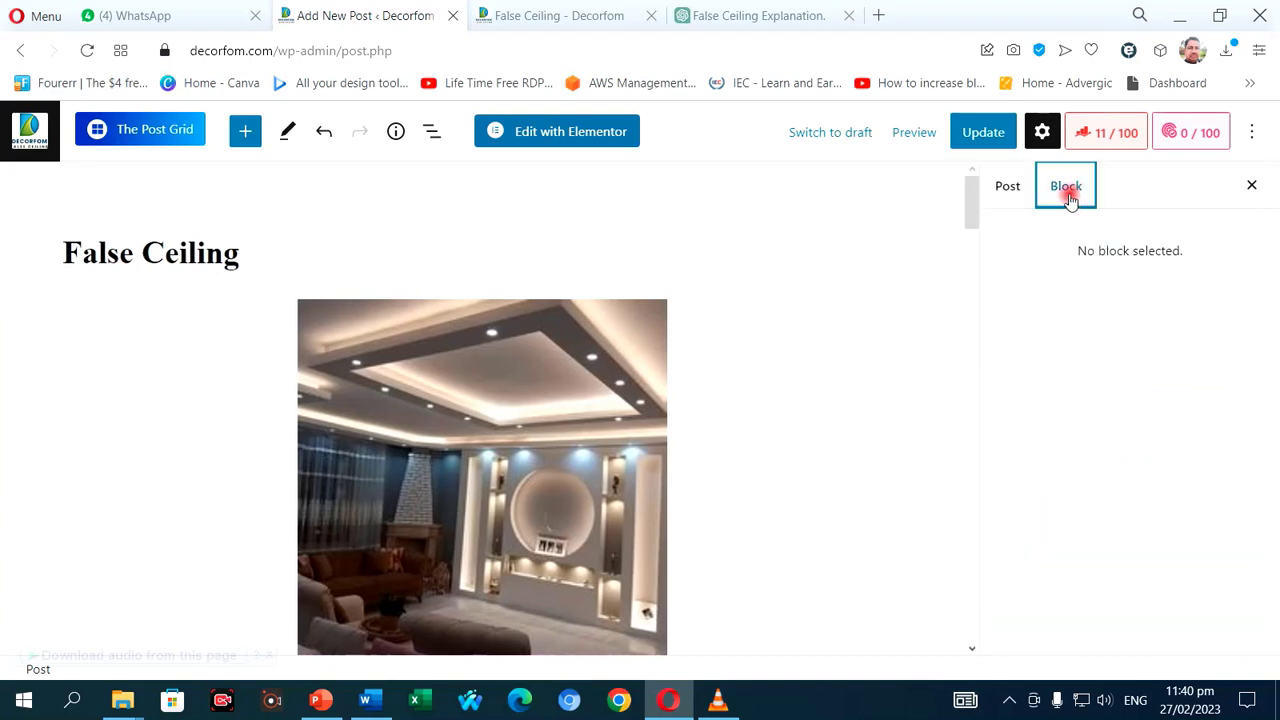
pyautogui.click(1005, 188)
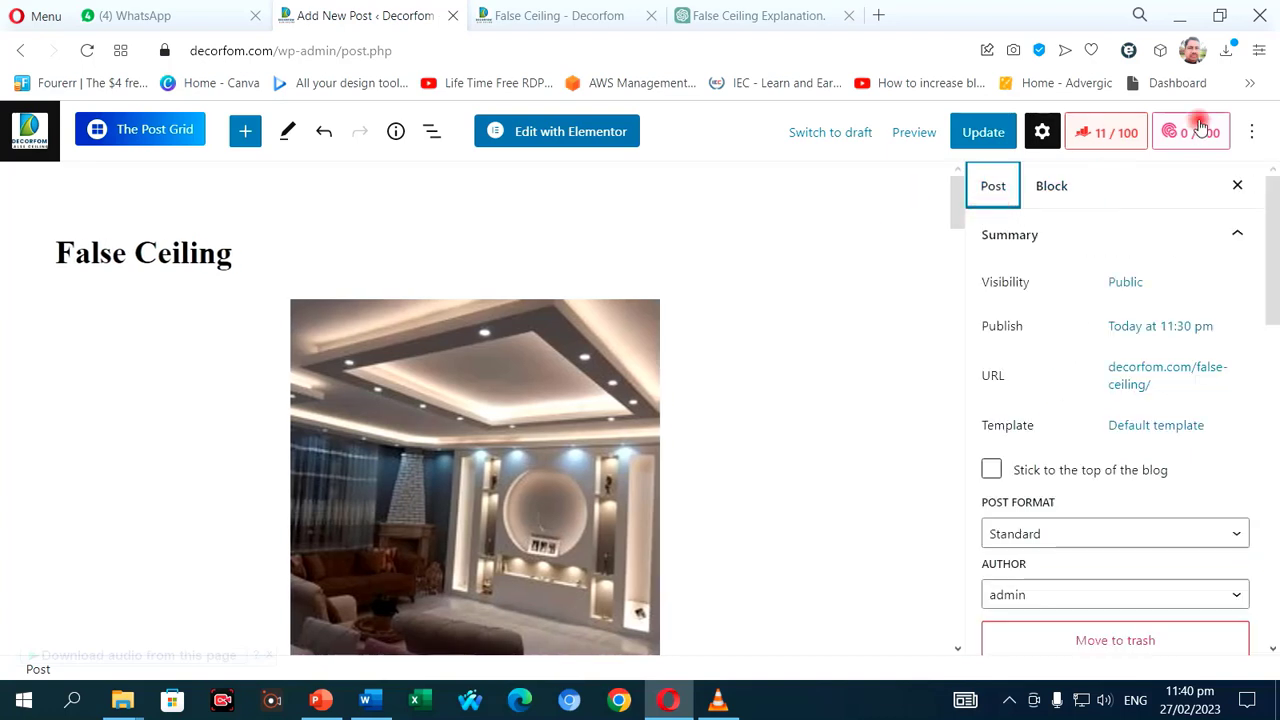
pyautogui.click(960, 126)
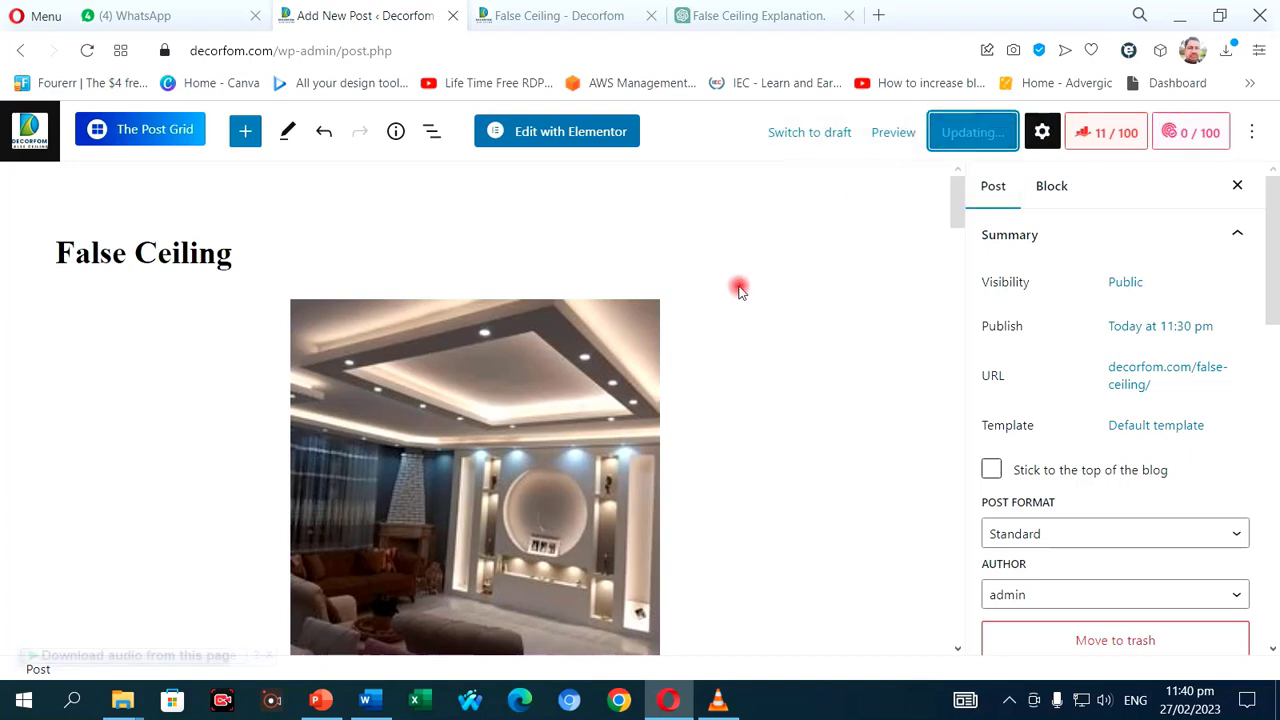
# - Look through the OceanWP main, shortcodes, header, logo and menu settings below the article, including the menu typography and link colors
pyautogui.scroll(-20, 734, 338)
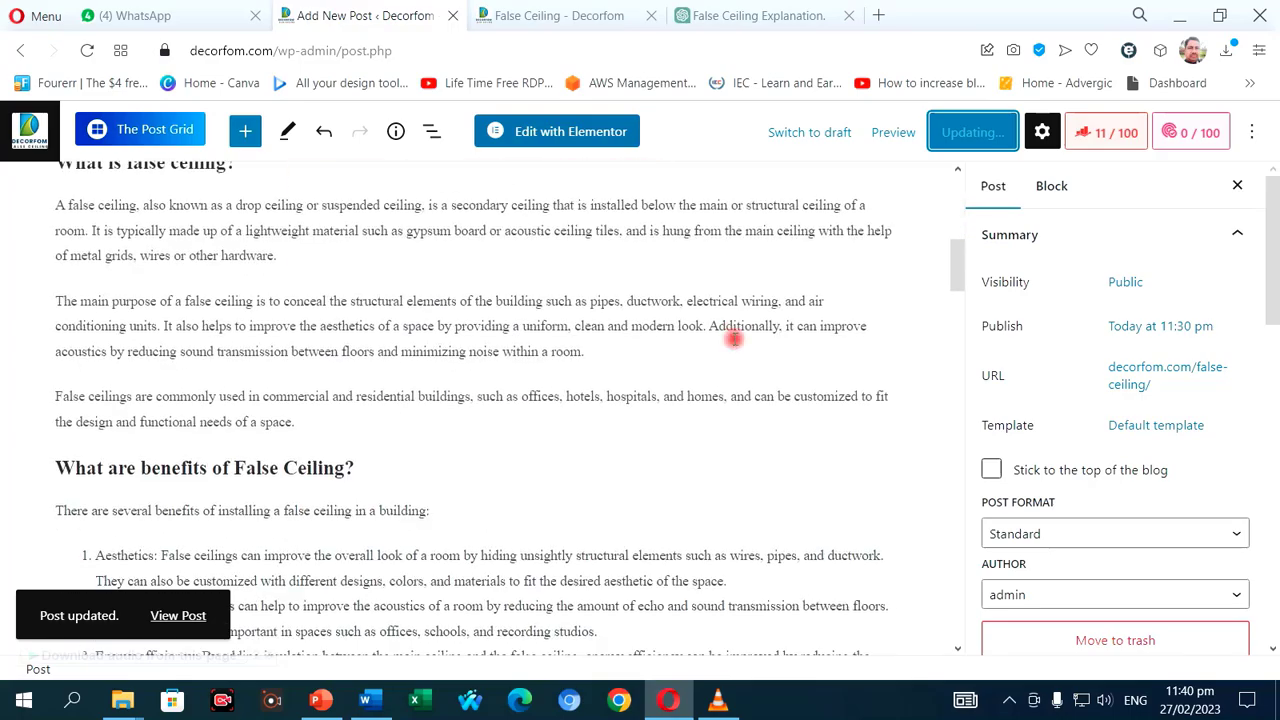
pyautogui.scroll(-10, 734, 340)
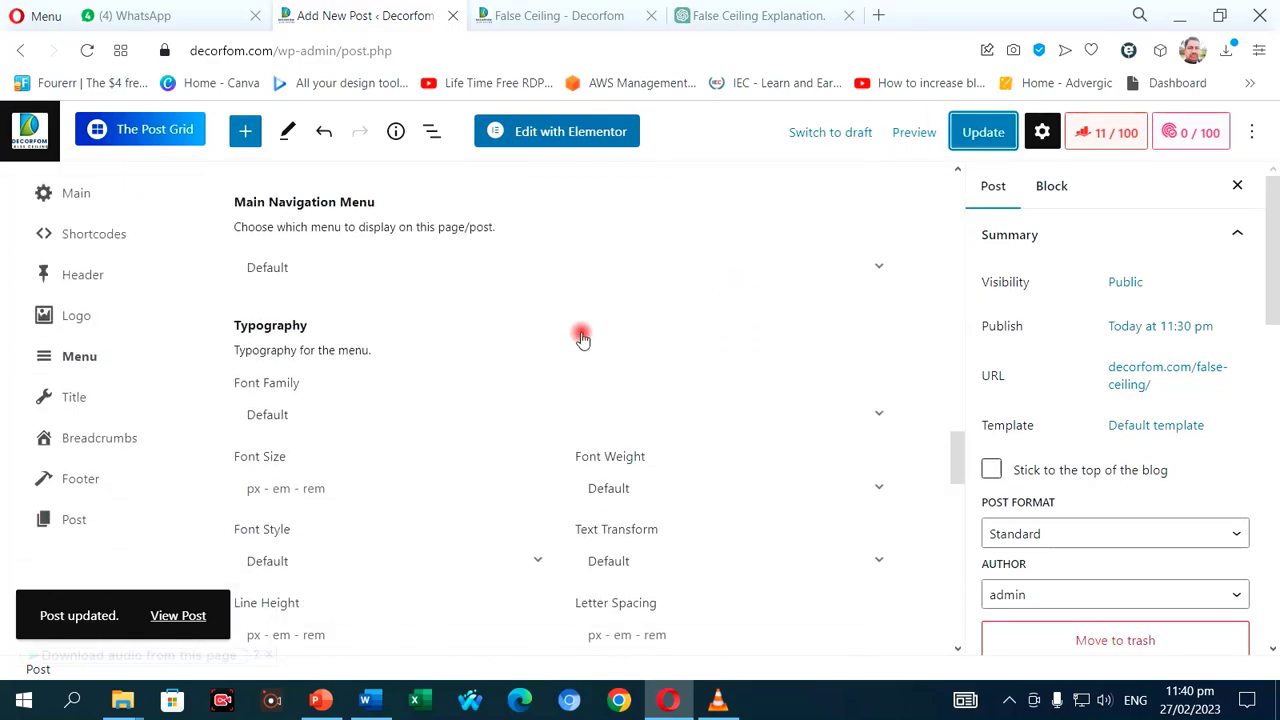
pyautogui.scroll(2, 582, 340)
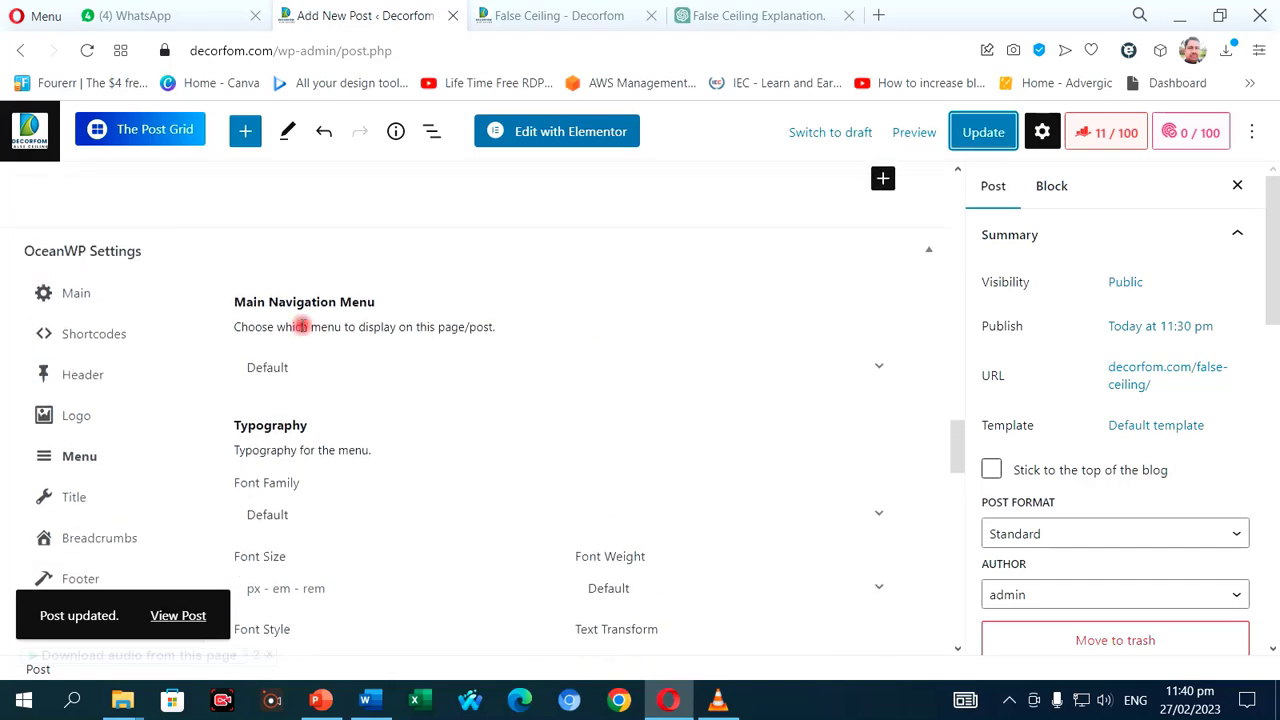
pyautogui.click(76, 292)
pyautogui.scroll(-3, 306, 330)
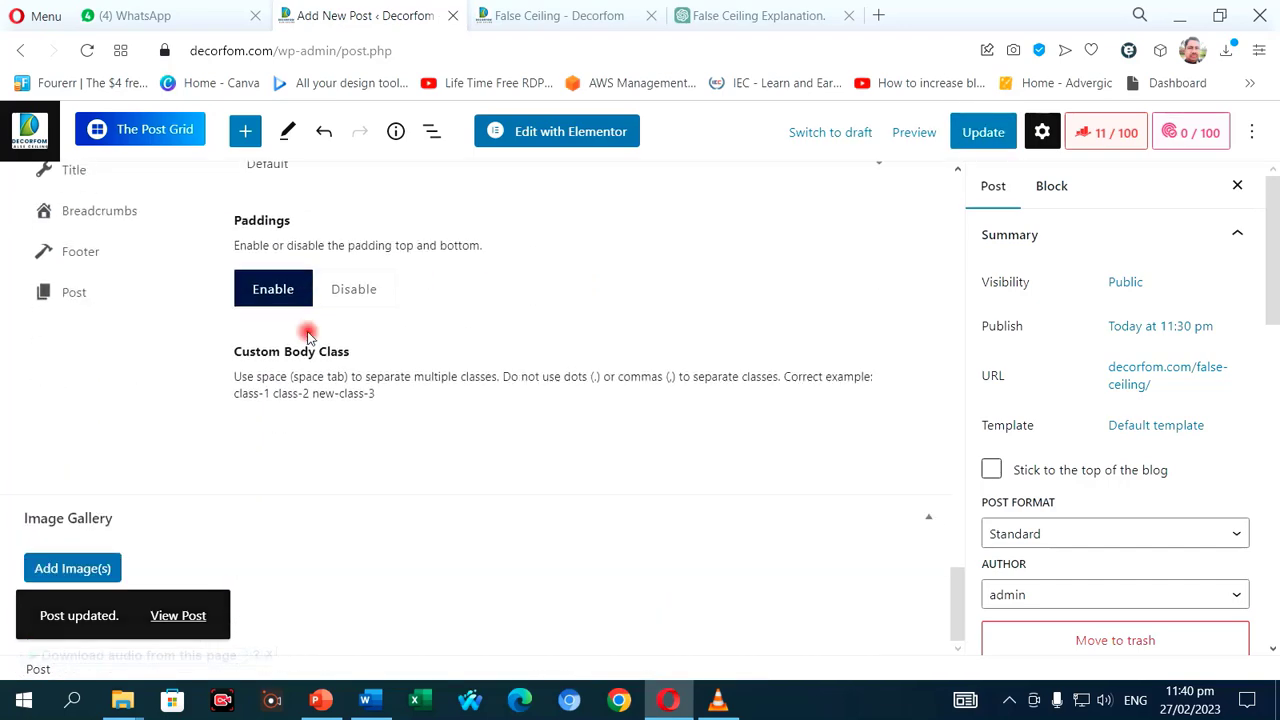
pyautogui.scroll(3, 296, 331)
pyautogui.click(115, 305)
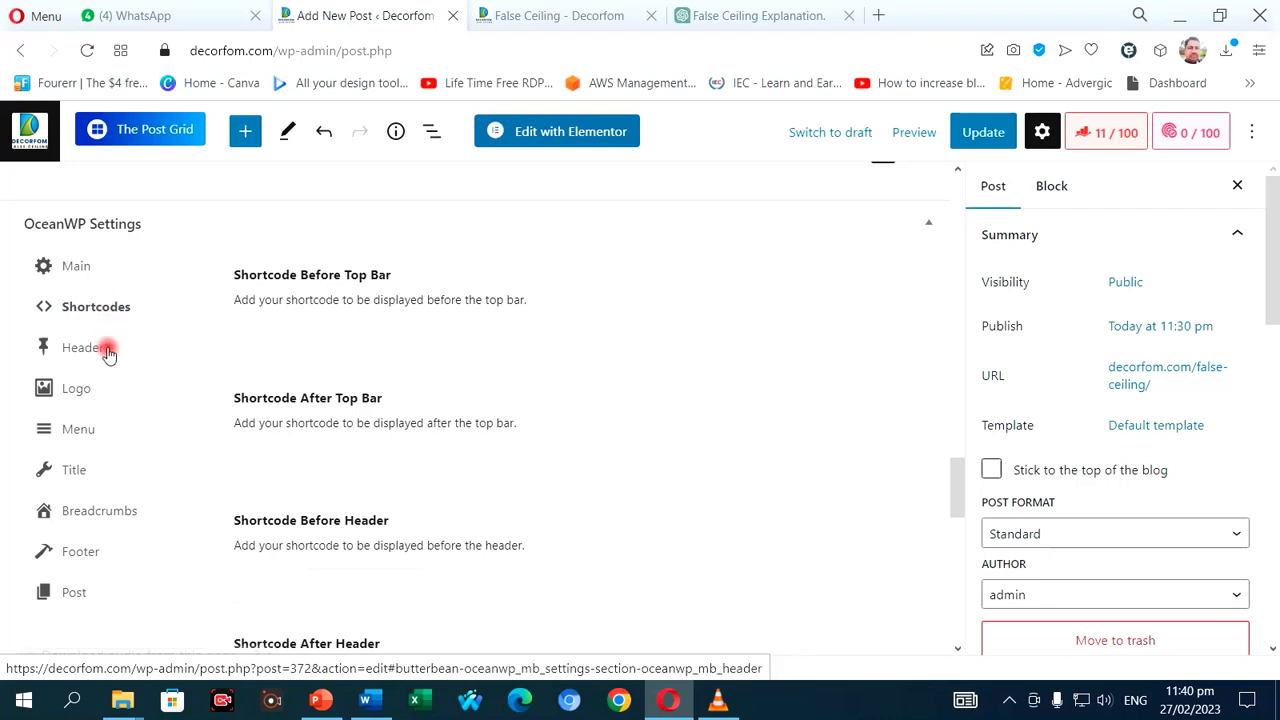
pyautogui.click(94, 347)
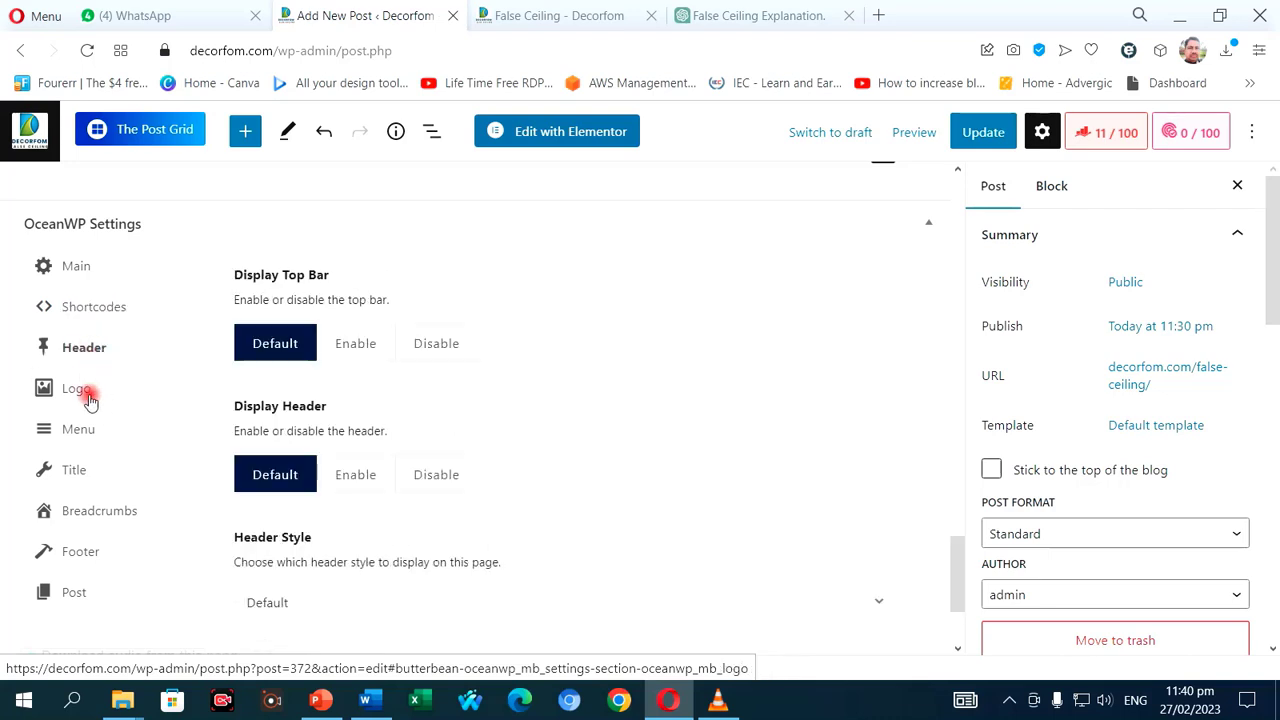
pyautogui.click(89, 398)
pyautogui.click(91, 428)
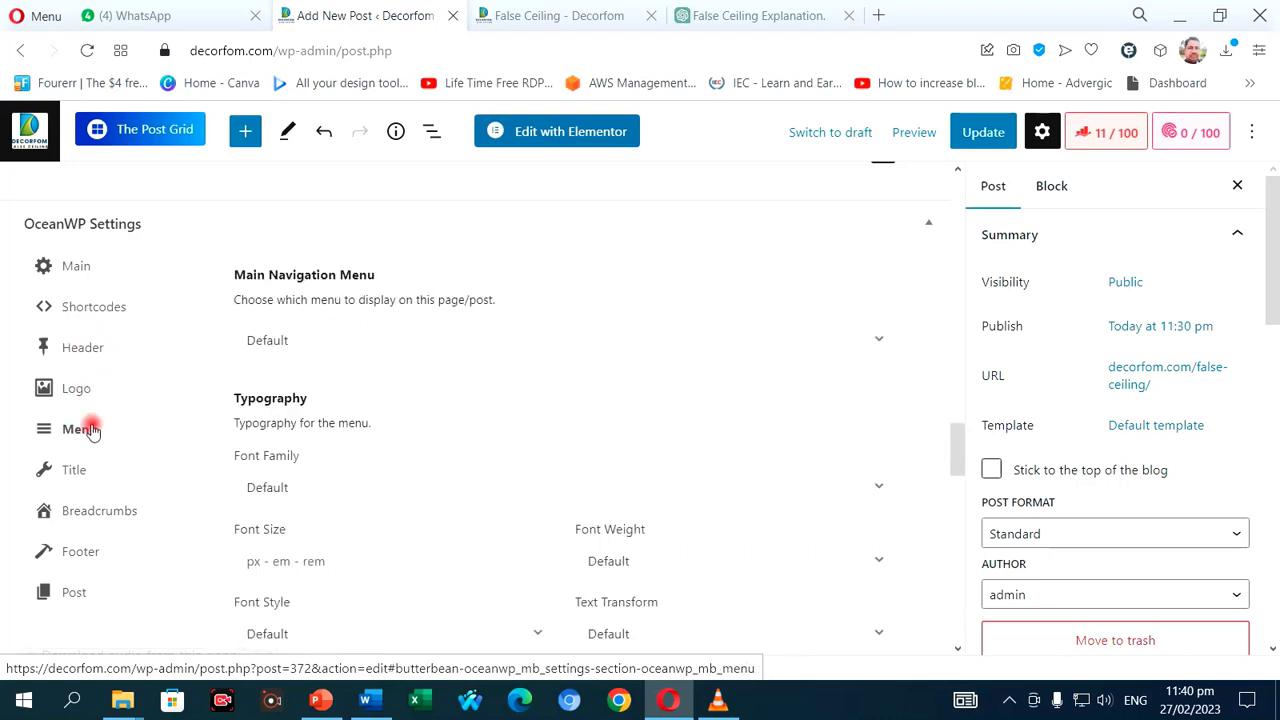
pyautogui.scroll(-3, 487, 448)
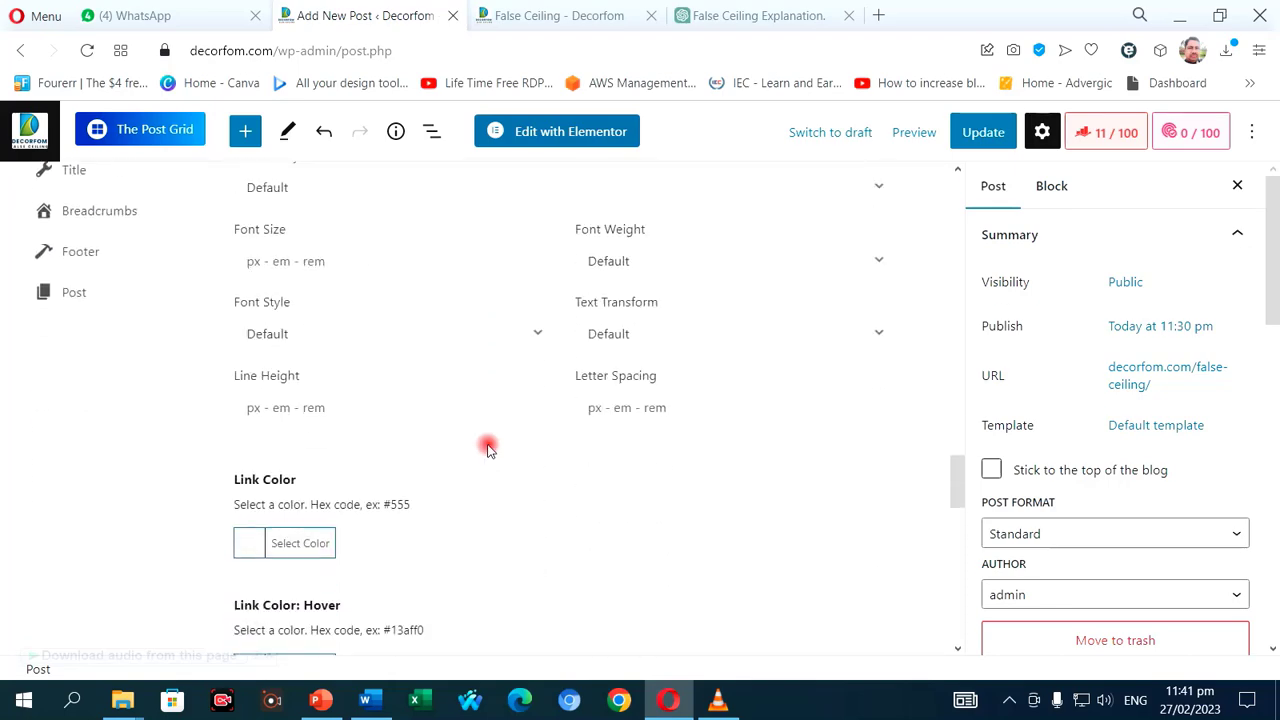
pyautogui.scroll(-6, 487, 448)
pyautogui.scroll(6, 489, 450)
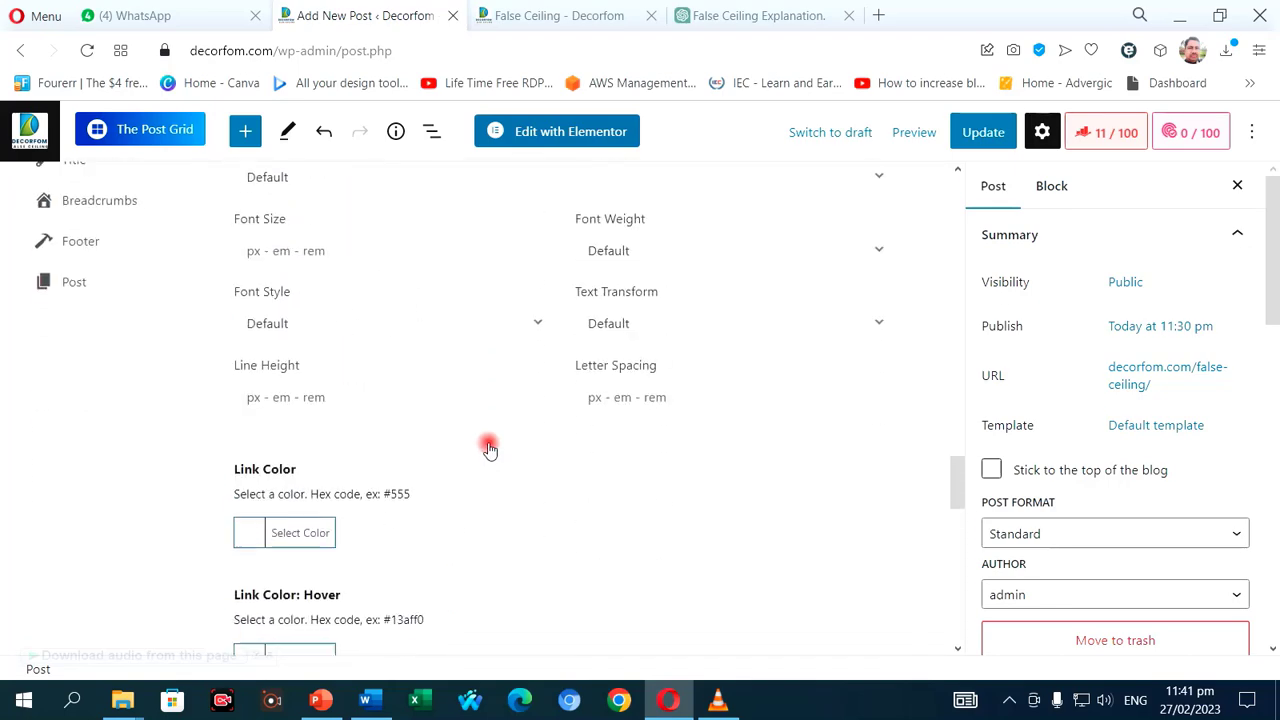
pyautogui.scroll(5, 489, 450)
# - Set the custom title in the OceanWP title settings to "False Ceiling" and update the post
pyautogui.click(141, 464)
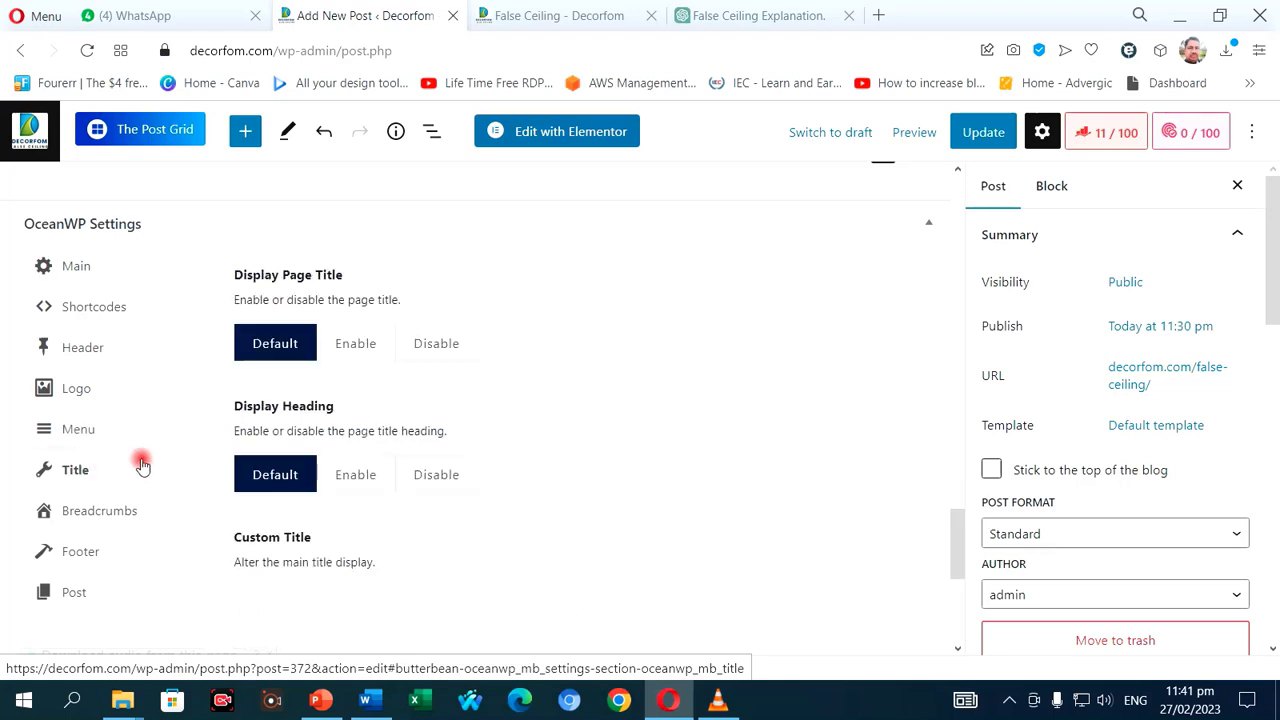
pyautogui.scroll(-1, 340, 395)
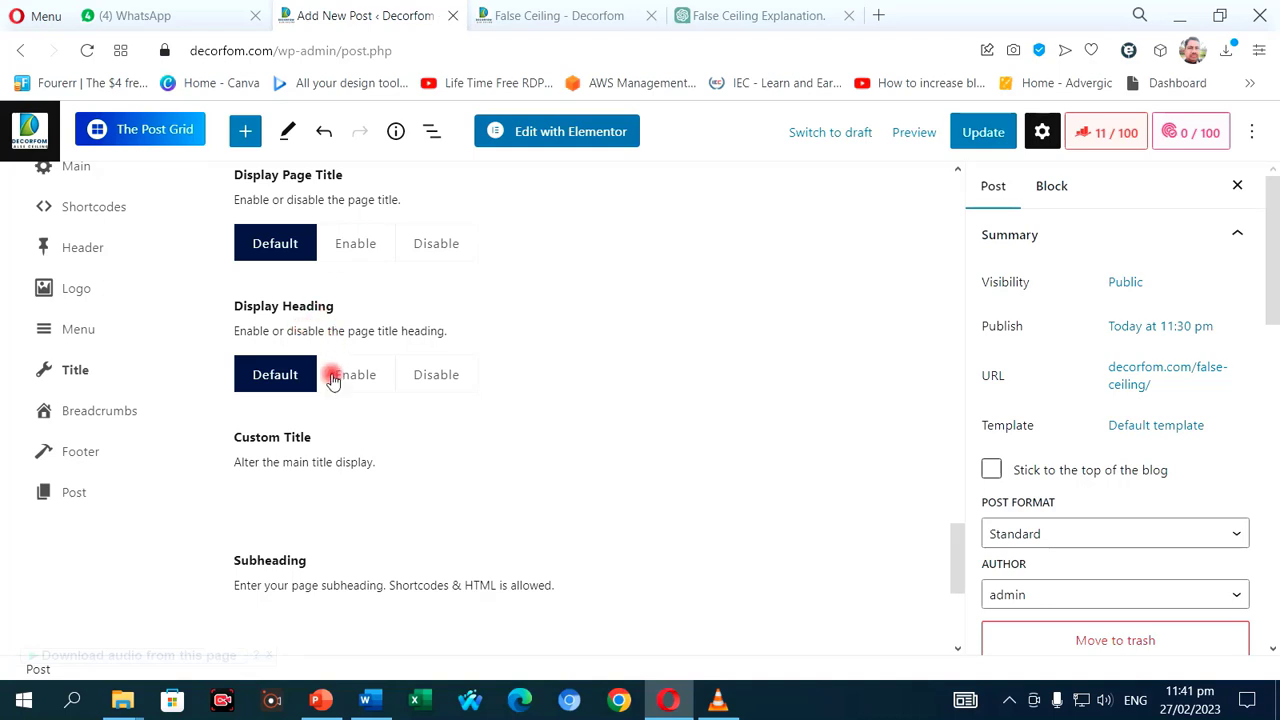
pyautogui.scroll(-1, 320, 461)
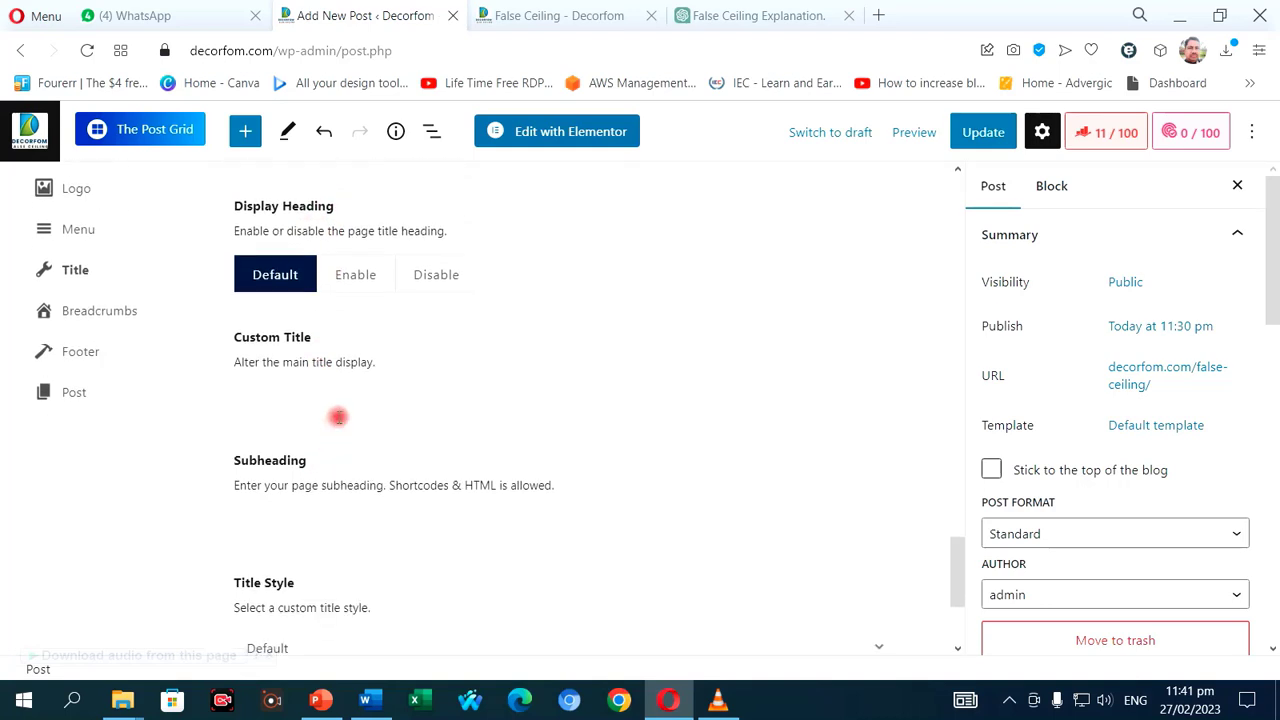
pyautogui.click(338, 401)
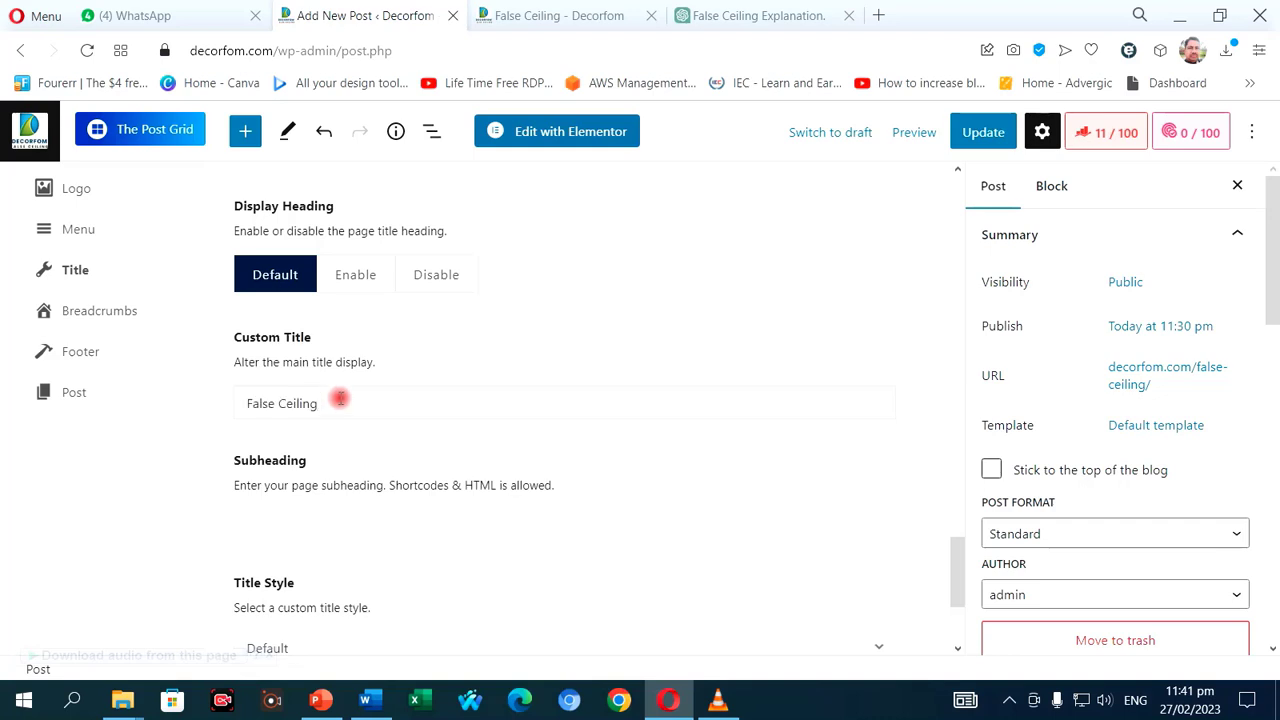
pyautogui.scroll(-2, 342, 399)
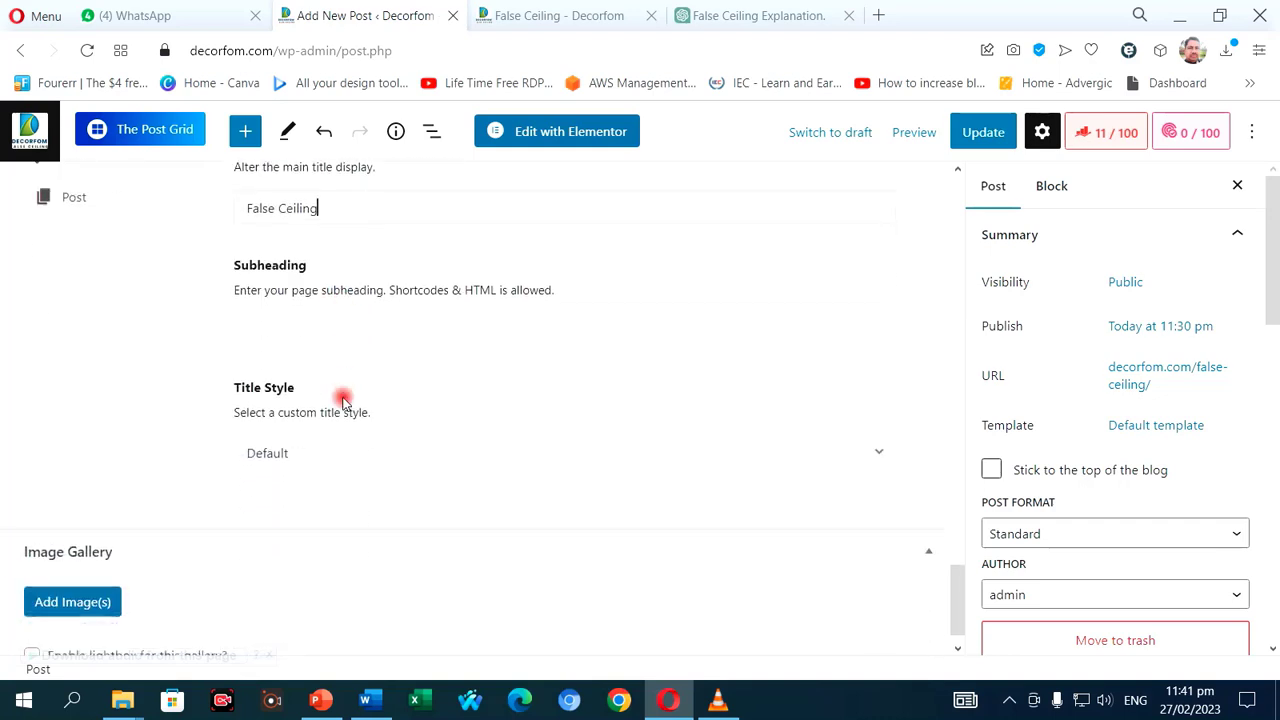
pyautogui.click(986, 132)
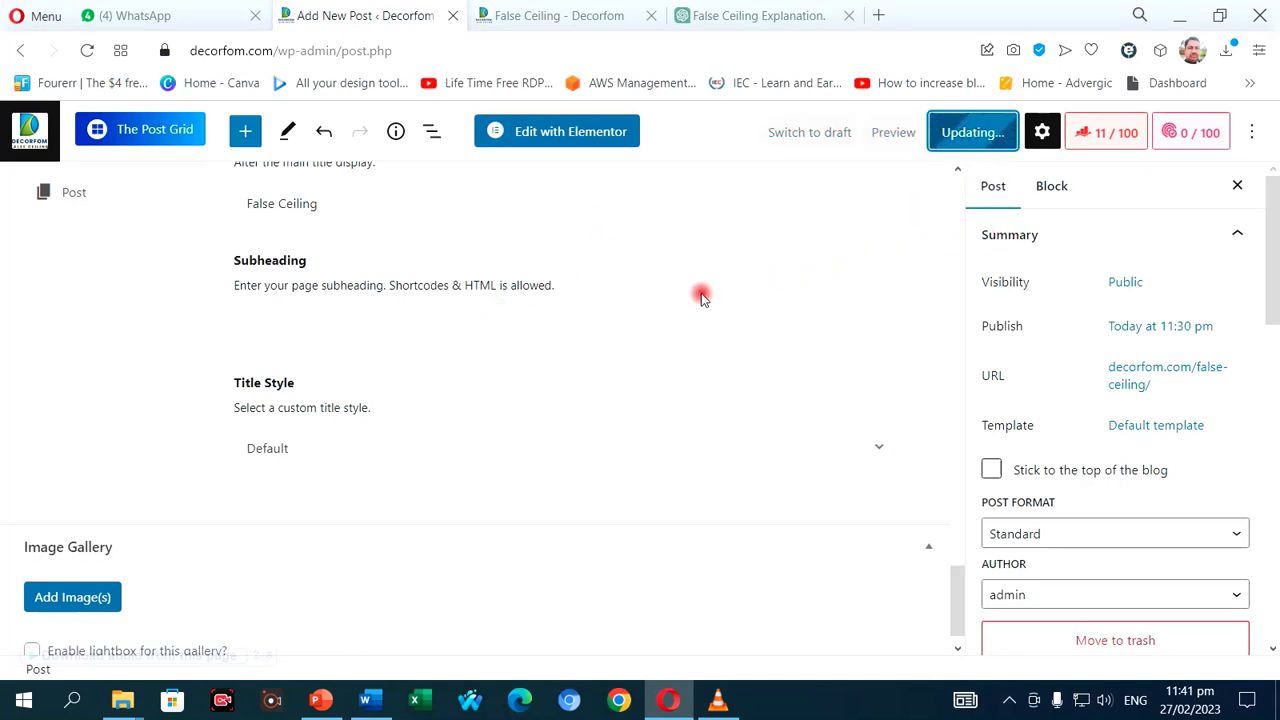
# - Set the post's Rank Math focus keyword to "False Ceiling"
pyautogui.scroll(15, 667, 303)
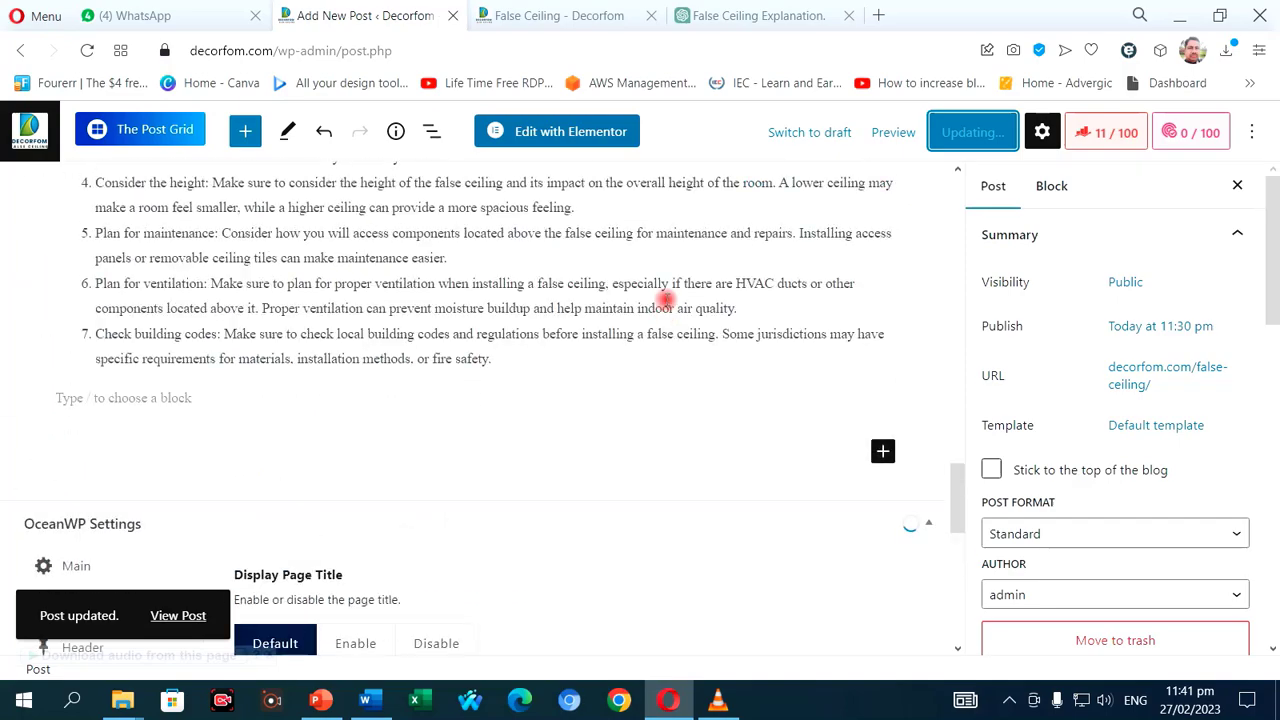
pyautogui.scroll(5, 665, 298)
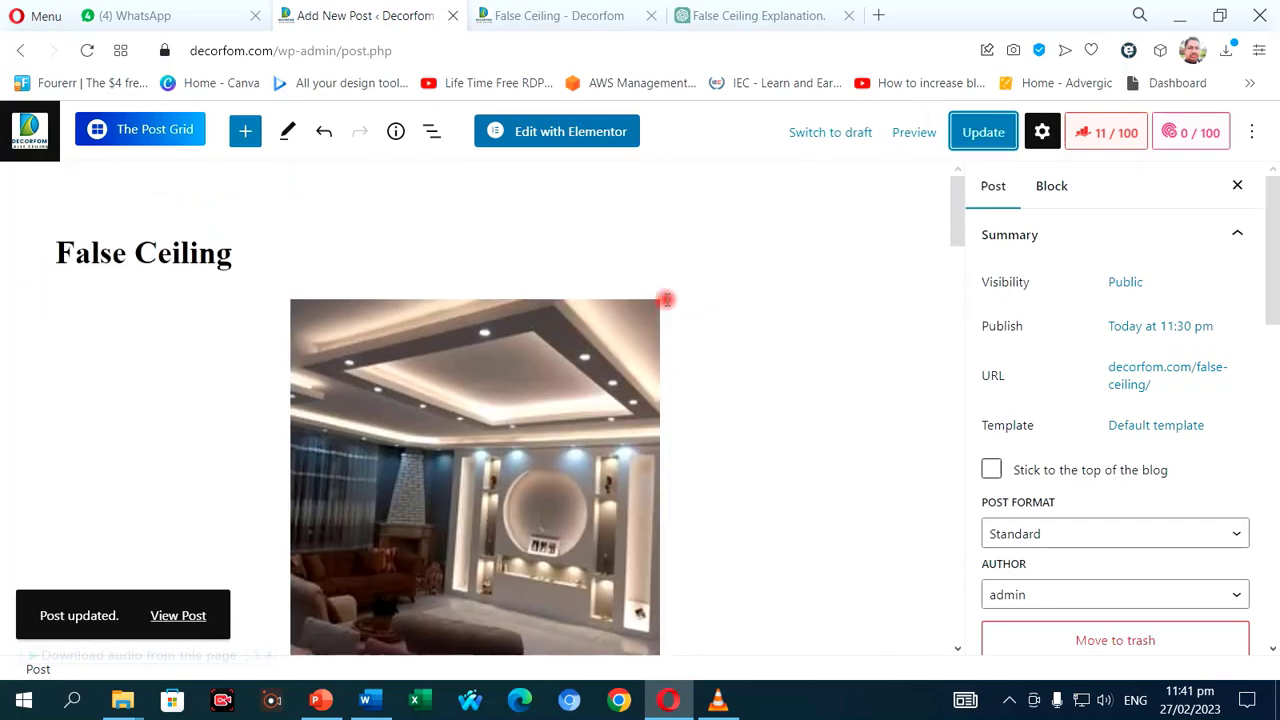
pyautogui.click(1183, 143)
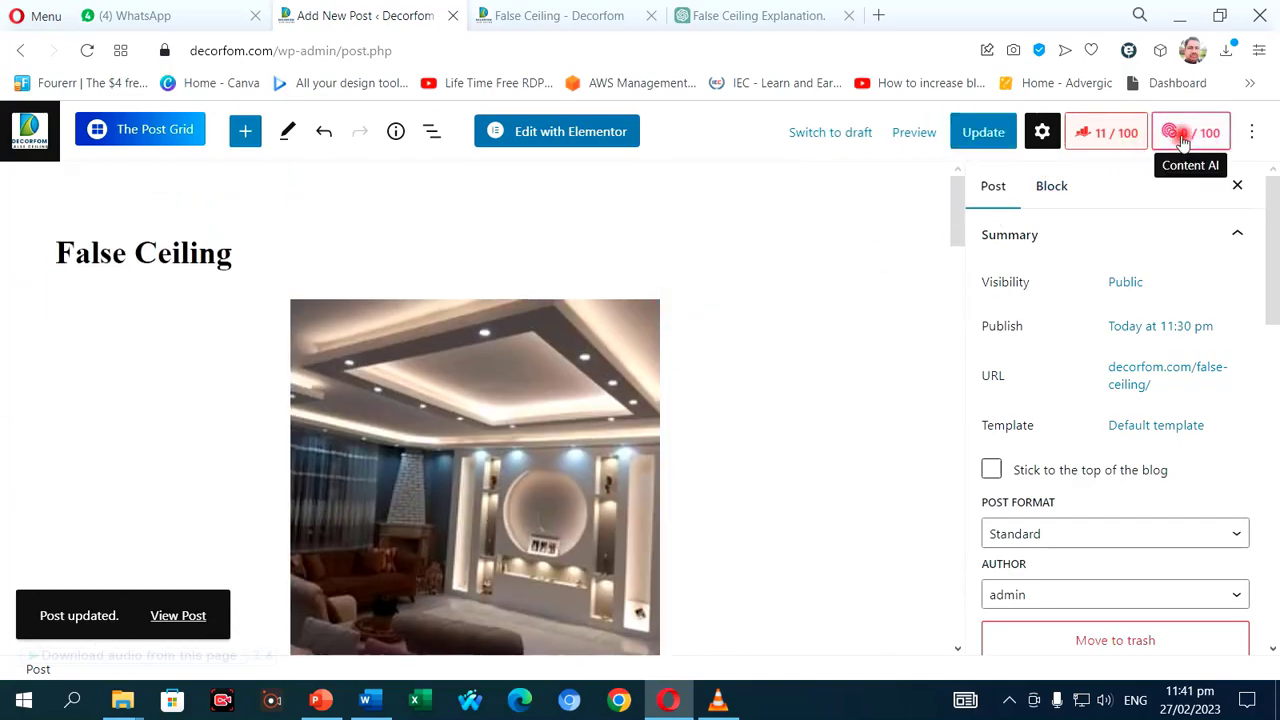
pyautogui.click(1097, 140)
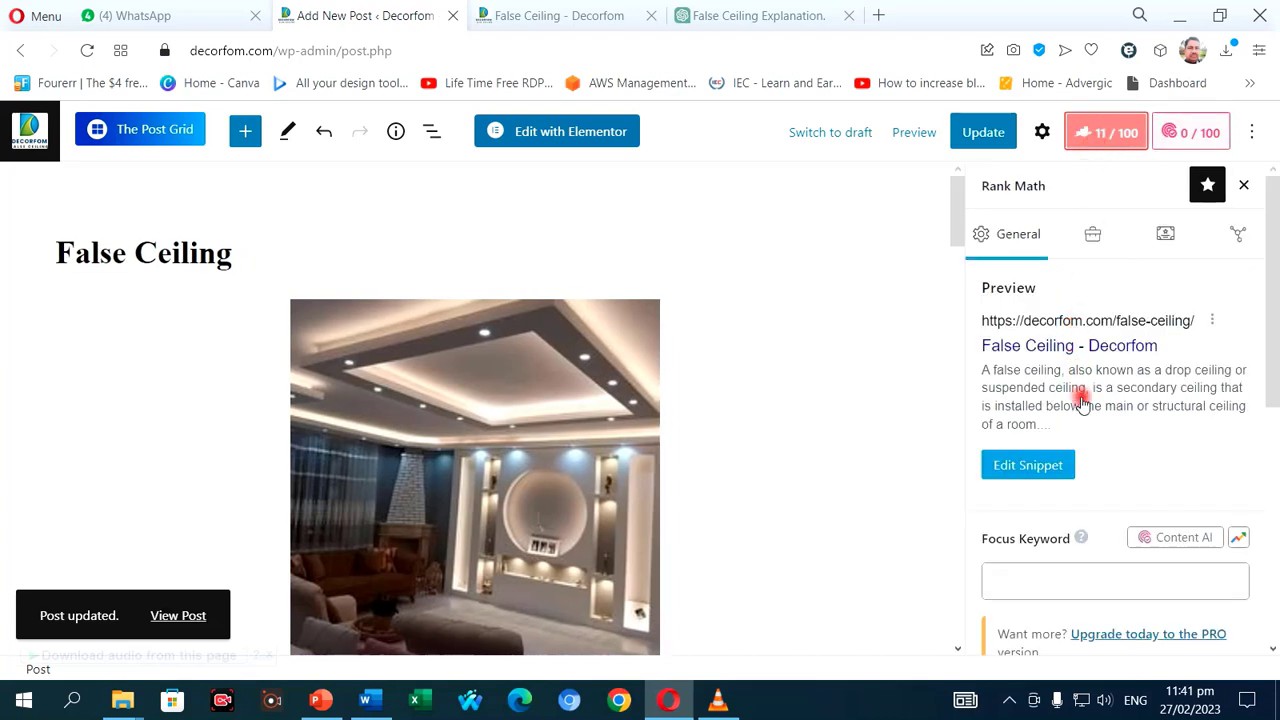
pyautogui.scroll(-2, 1068, 400)
pyautogui.click(1053, 379)
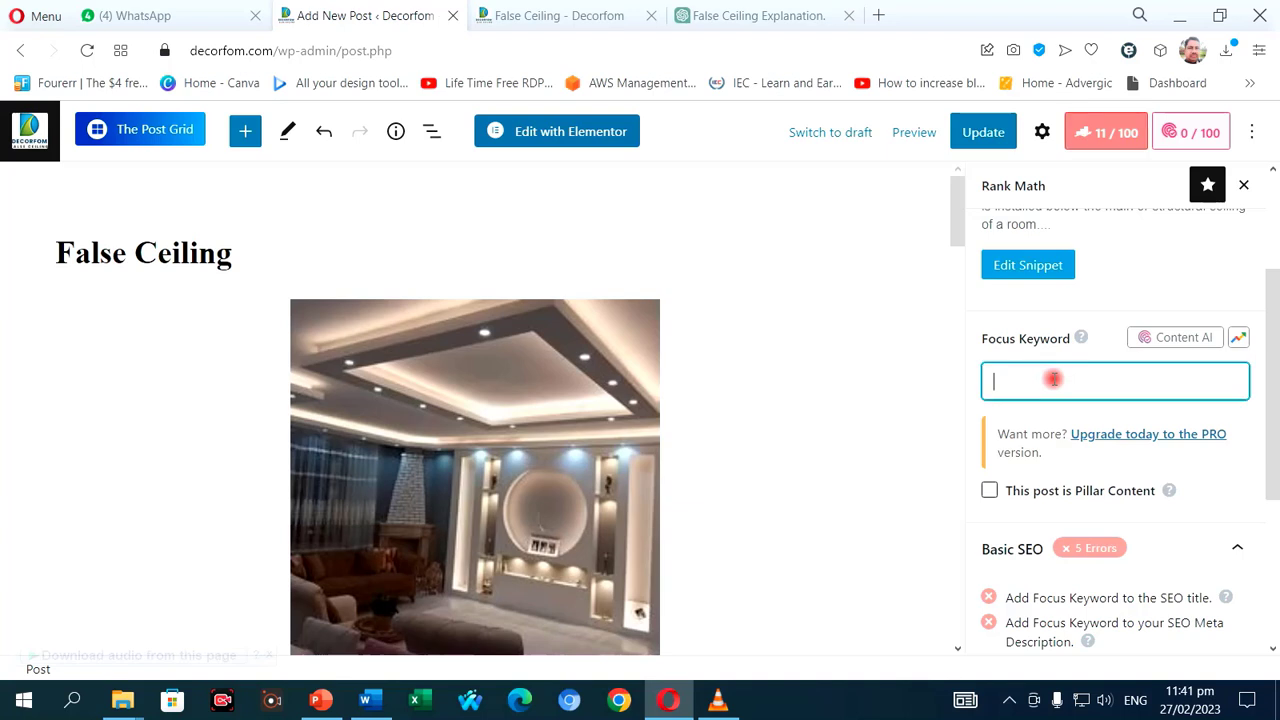
pyautogui.write('False Ceiling')
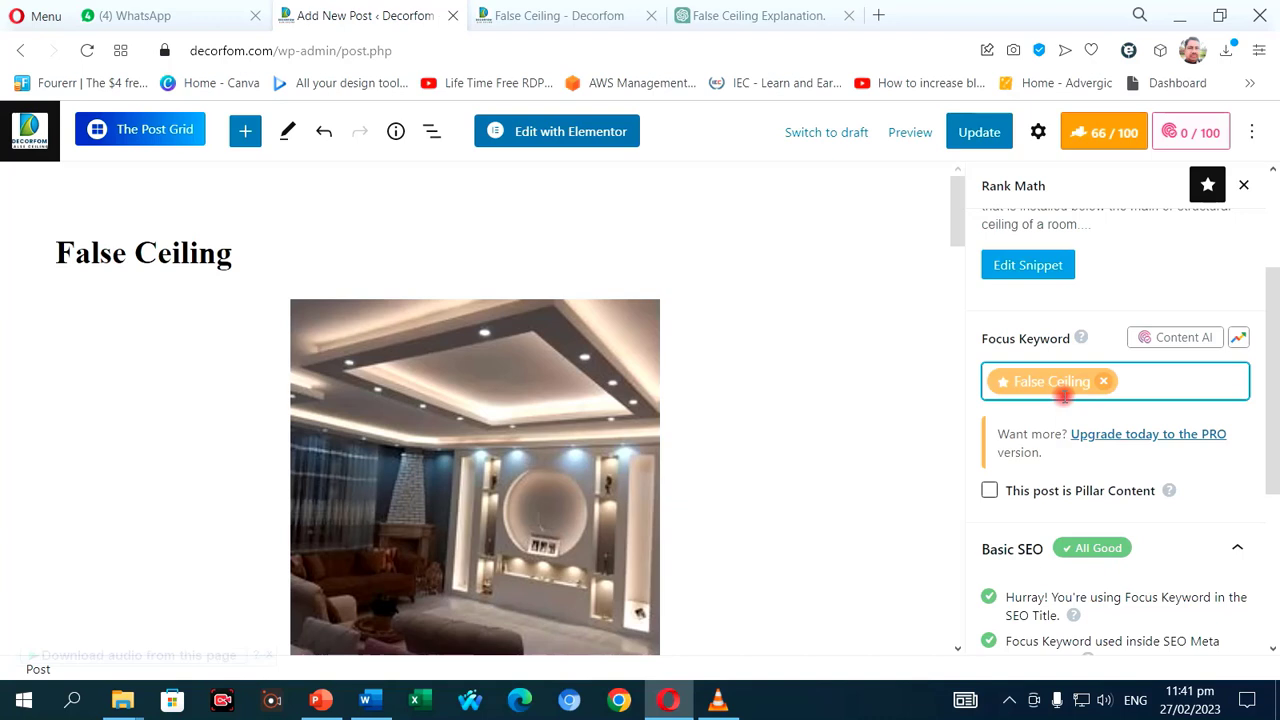
# - Review the Basic SEO checks for the focus keyword and update the post
pyautogui.scroll(-3, 1063, 397)
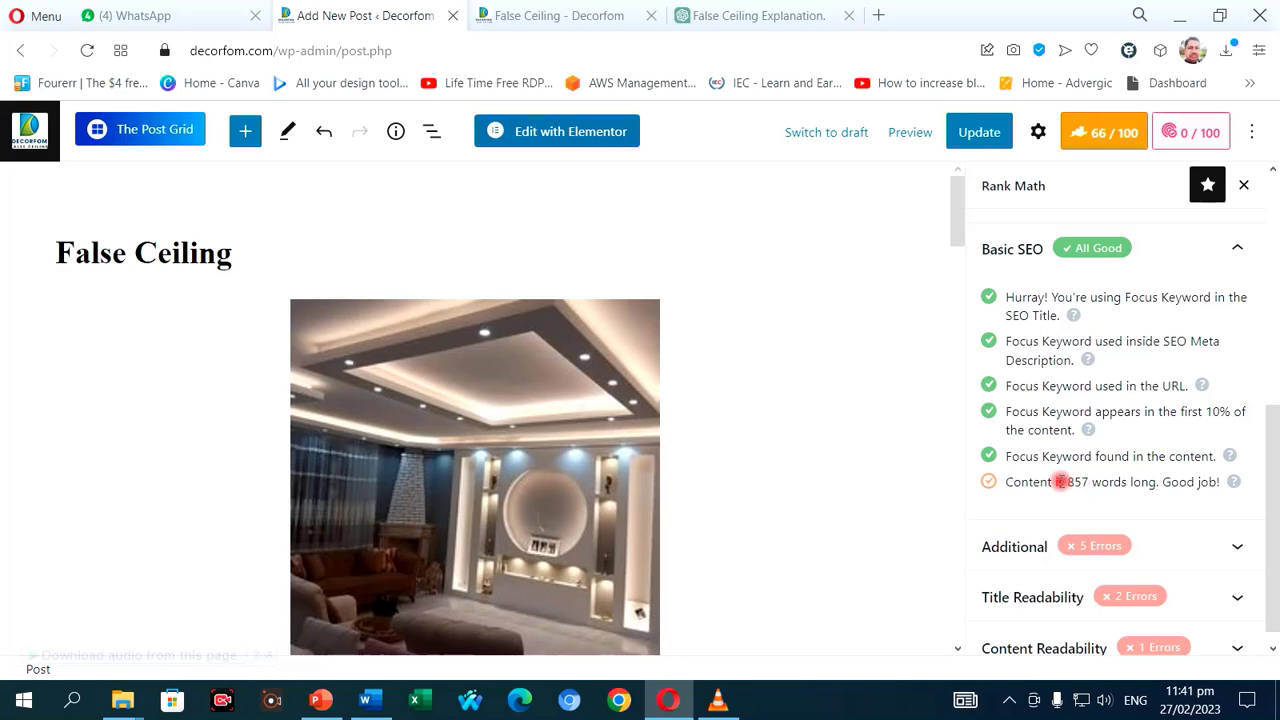
pyautogui.click(758, 22)
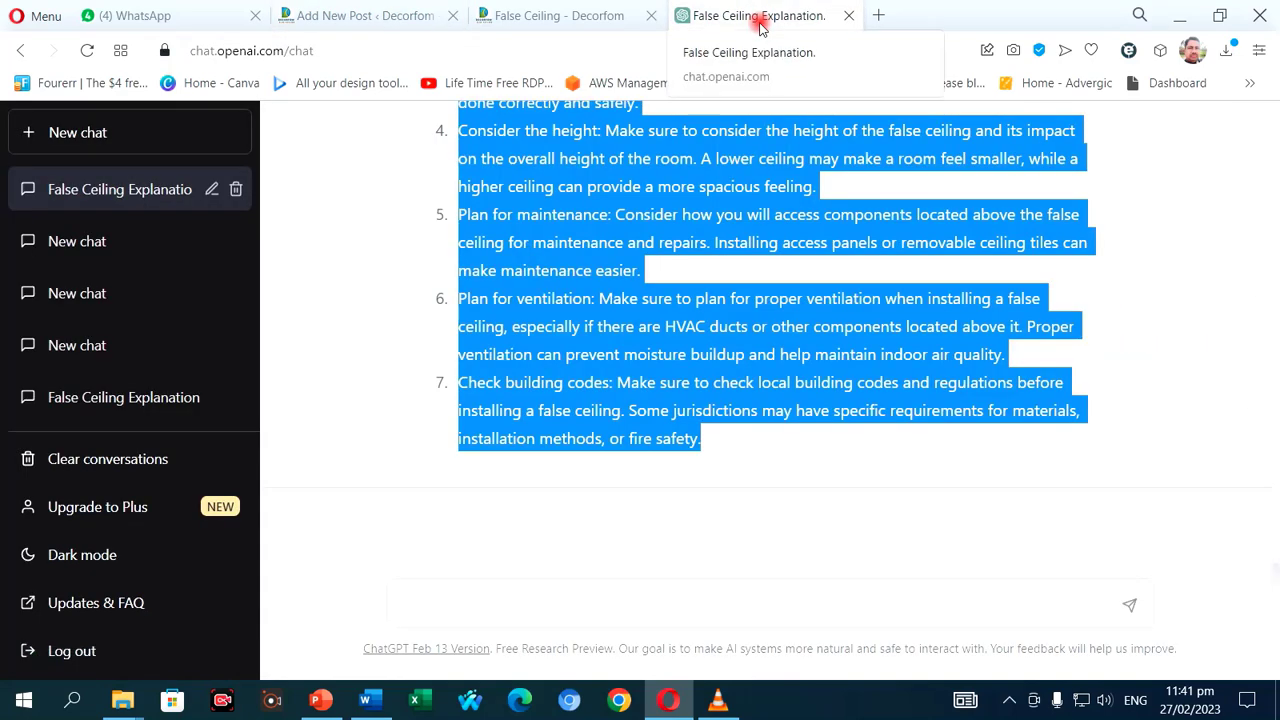
pyautogui.click(565, 16)
pyautogui.click(360, 16)
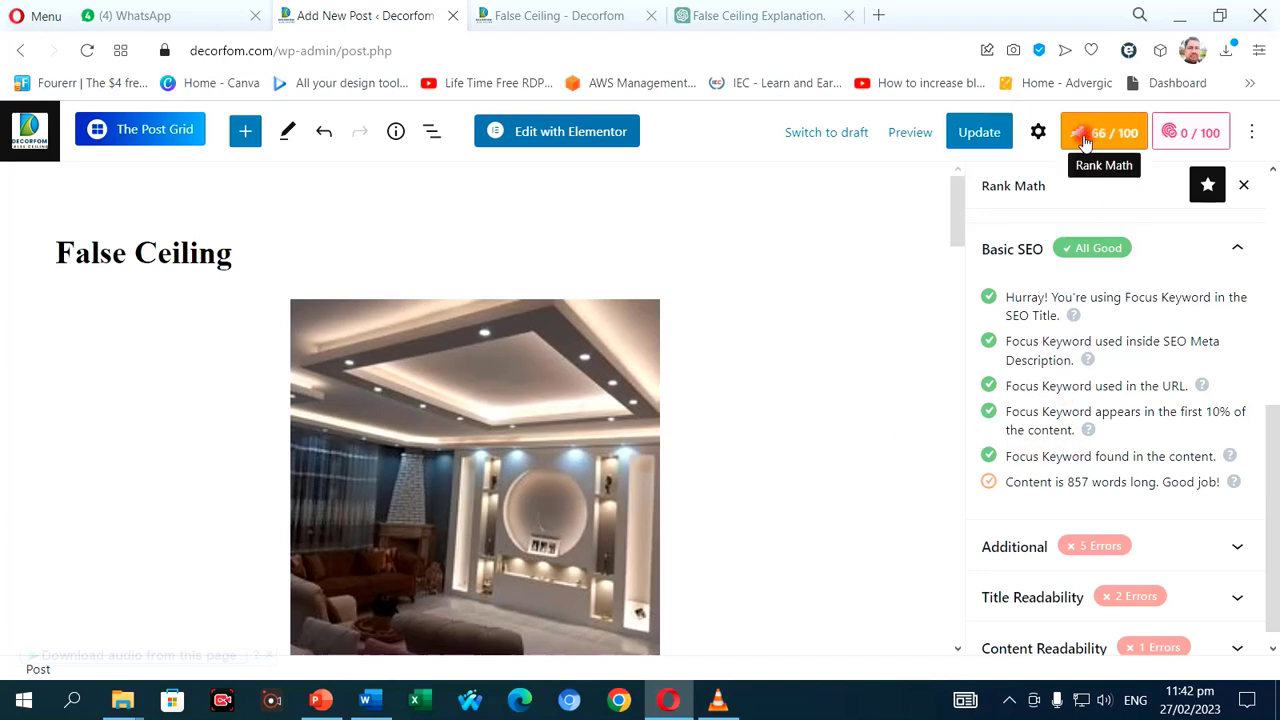
pyautogui.click(979, 132)
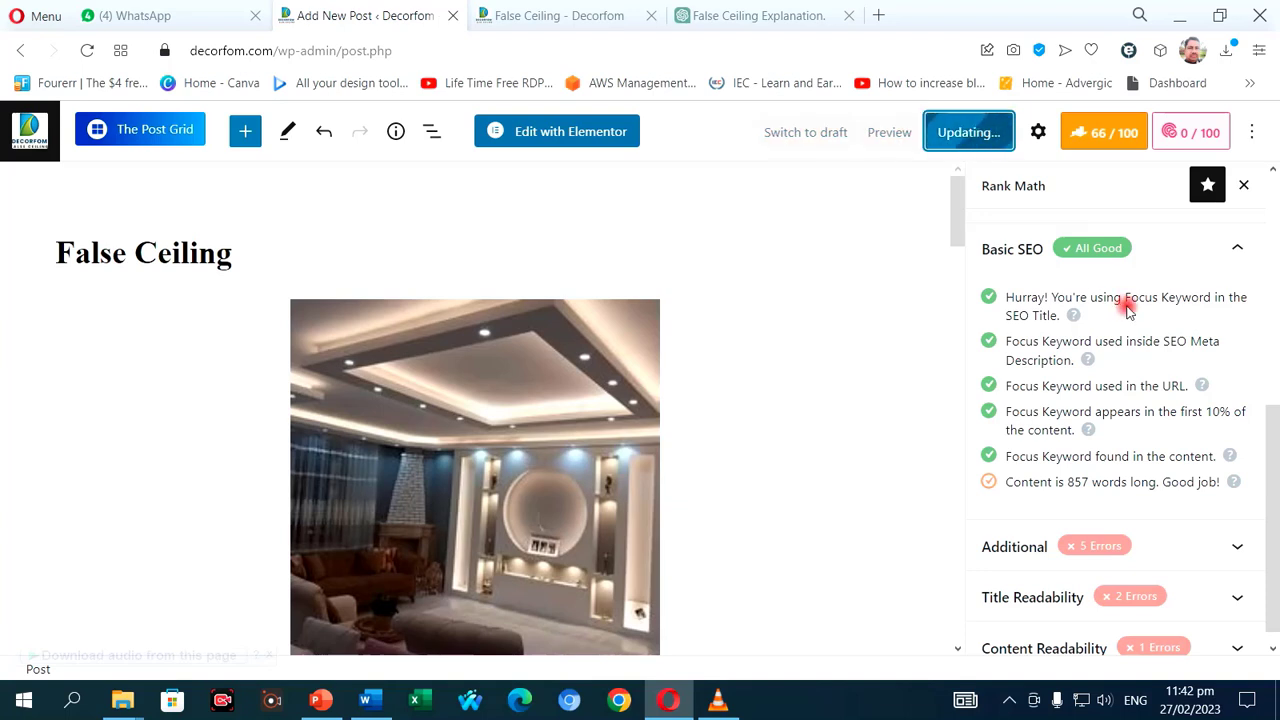
# - Examine the Additional SEO checks in Rank Math, including keyword density and the external and internal link items
pyautogui.scroll(1, 1127, 311)
pyautogui.scroll(-1, 1127, 311)
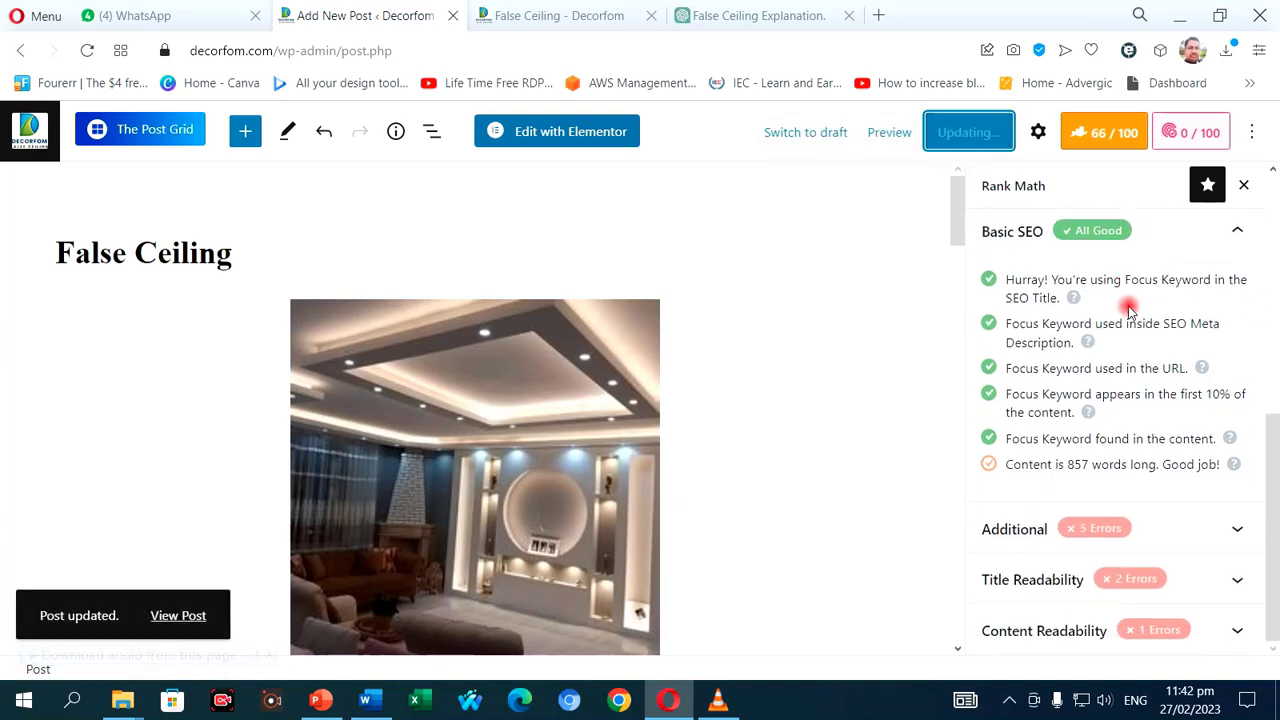
pyautogui.click(1030, 528)
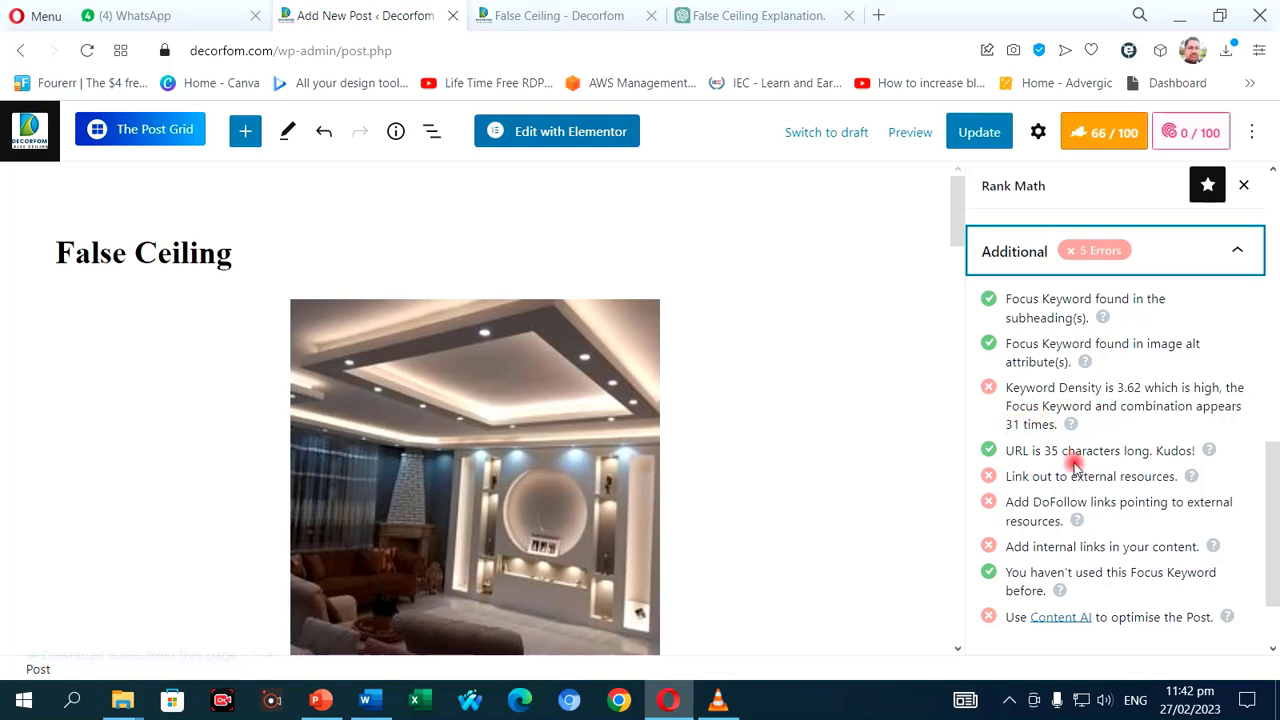
pyautogui.scroll(-1, 1075, 467)
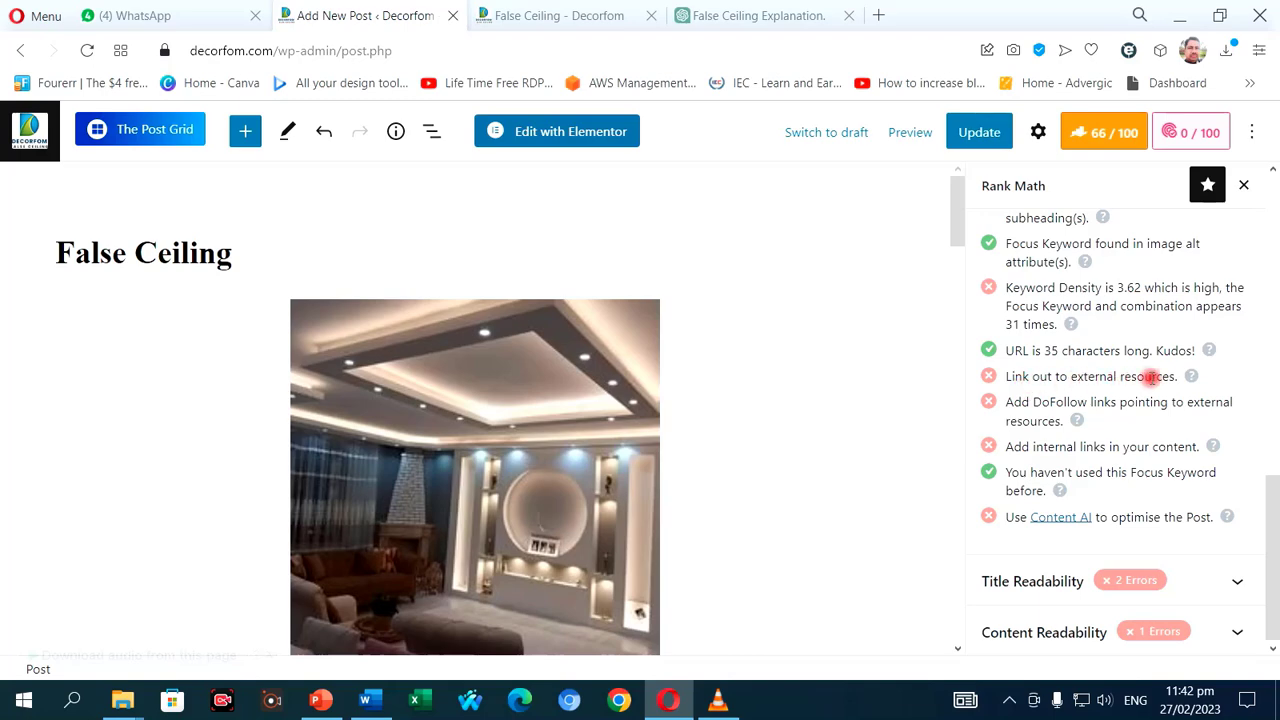
# - Select the words "false ceiling" in the "What is false ceiling?" heading and copy the address of the Decorfom home page
pyautogui.scroll(-6, 717, 383)
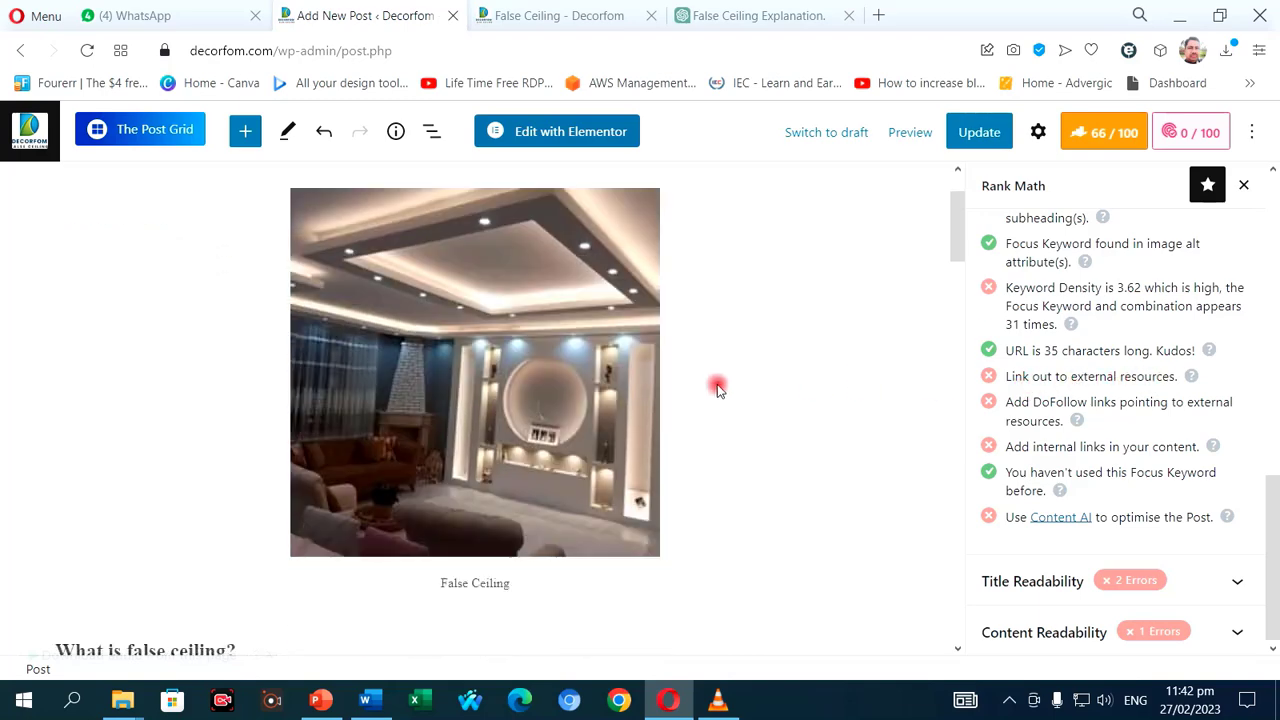
pyautogui.scroll(1, 310, 357)
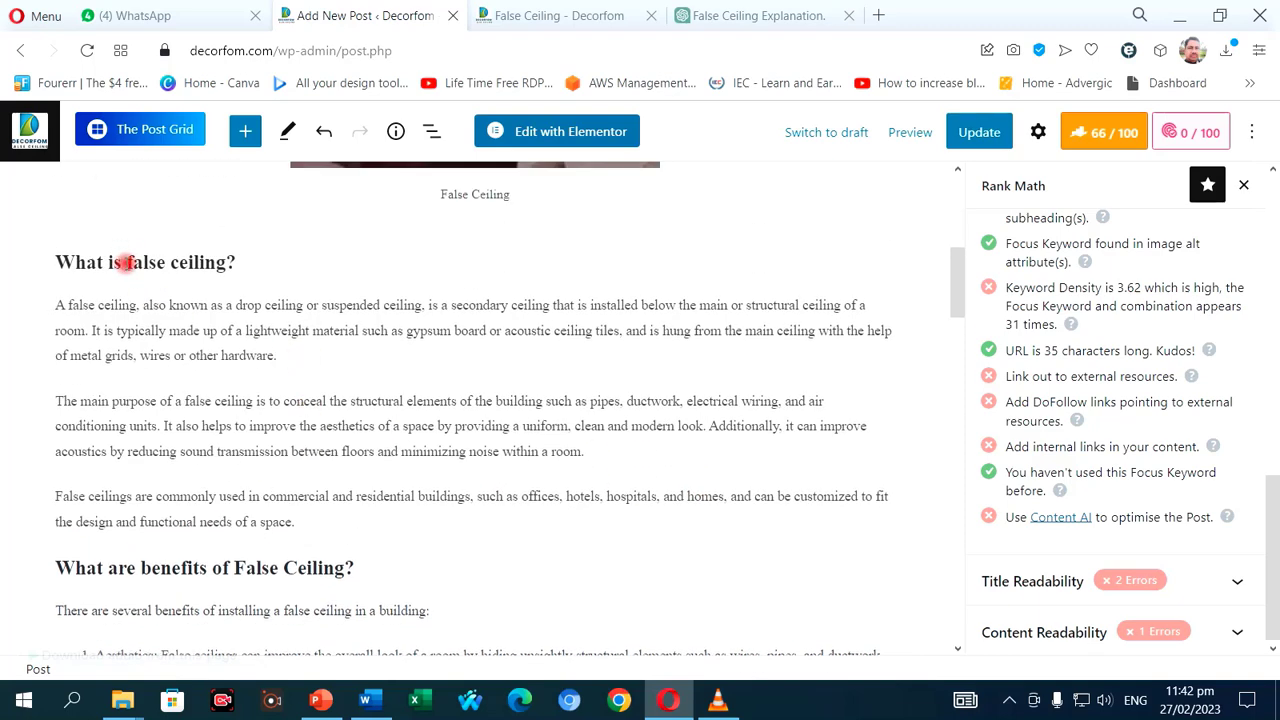
pyautogui.moveTo(127, 262); pyautogui.dragTo(228, 262)
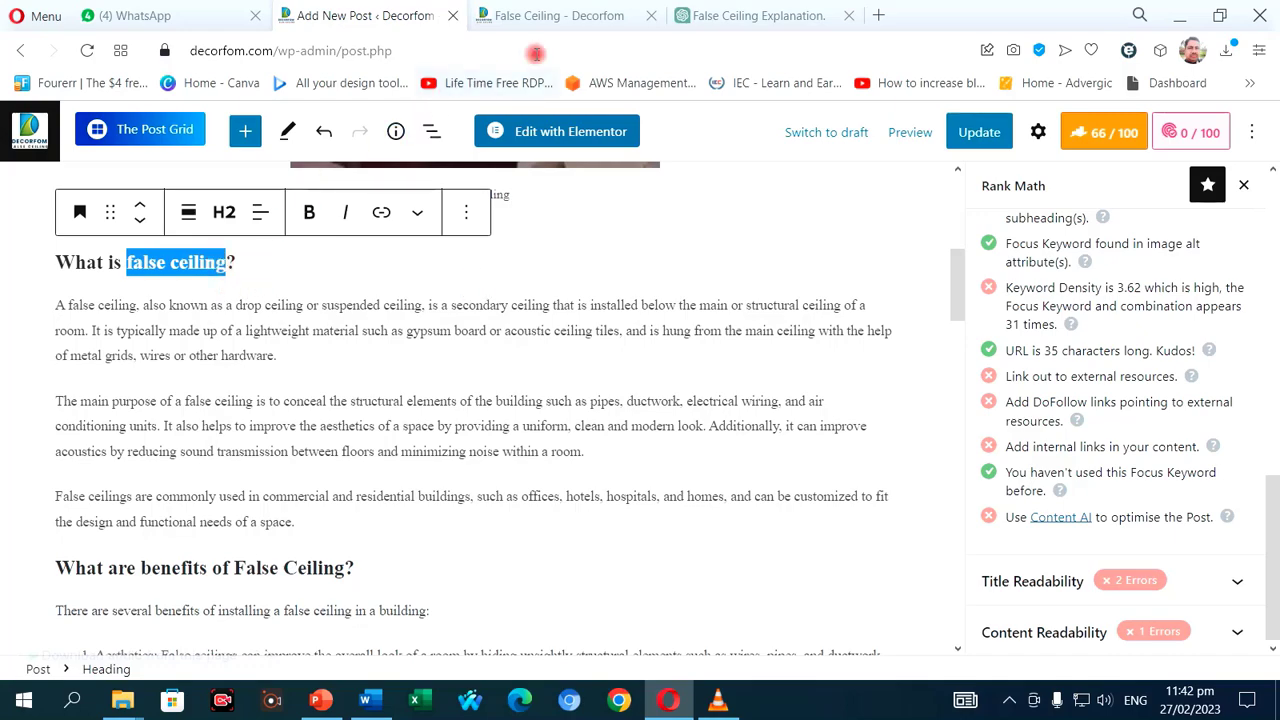
pyautogui.click(575, 16)
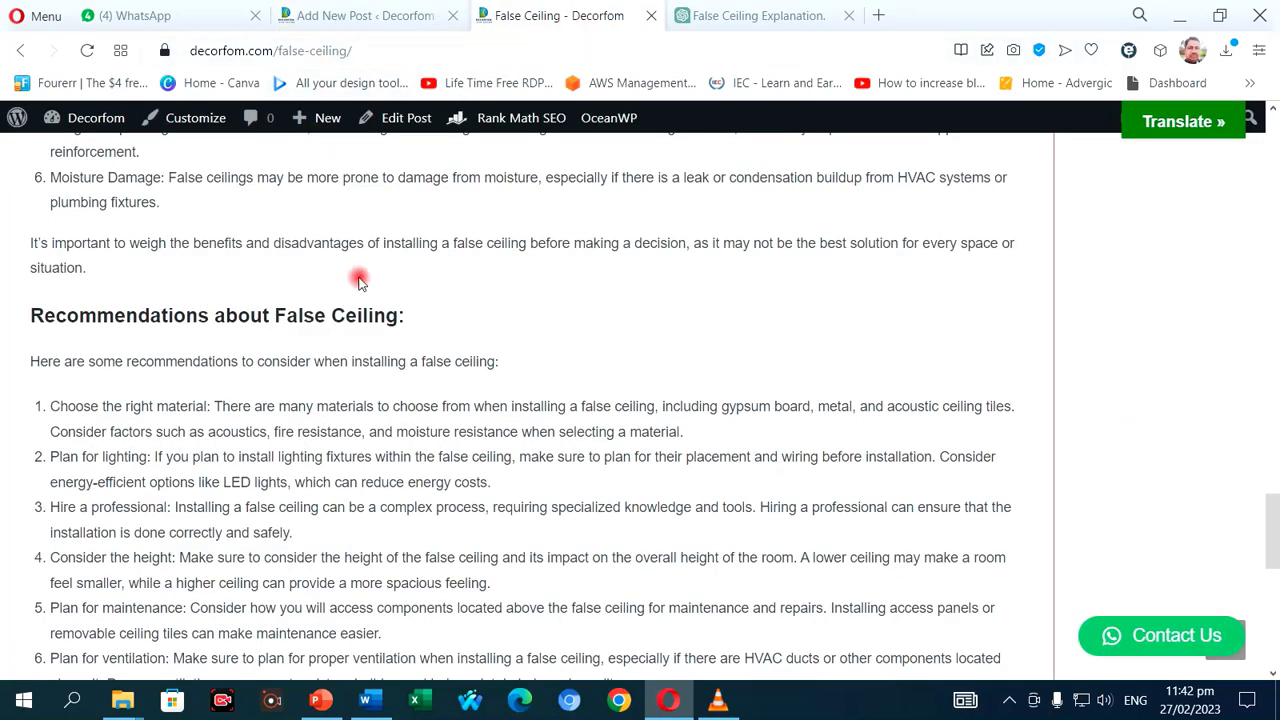
pyautogui.scroll(5, 360, 283)
pyautogui.scroll(15, 360, 281)
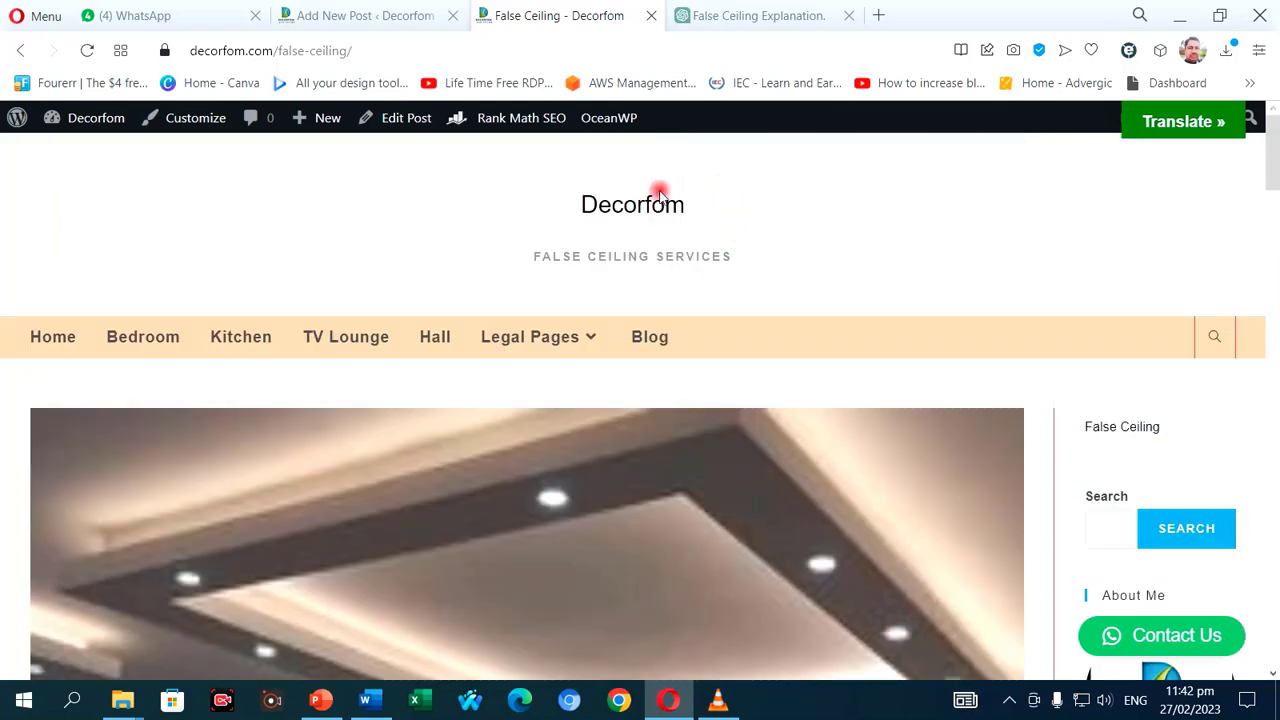
pyautogui.click(625, 204)
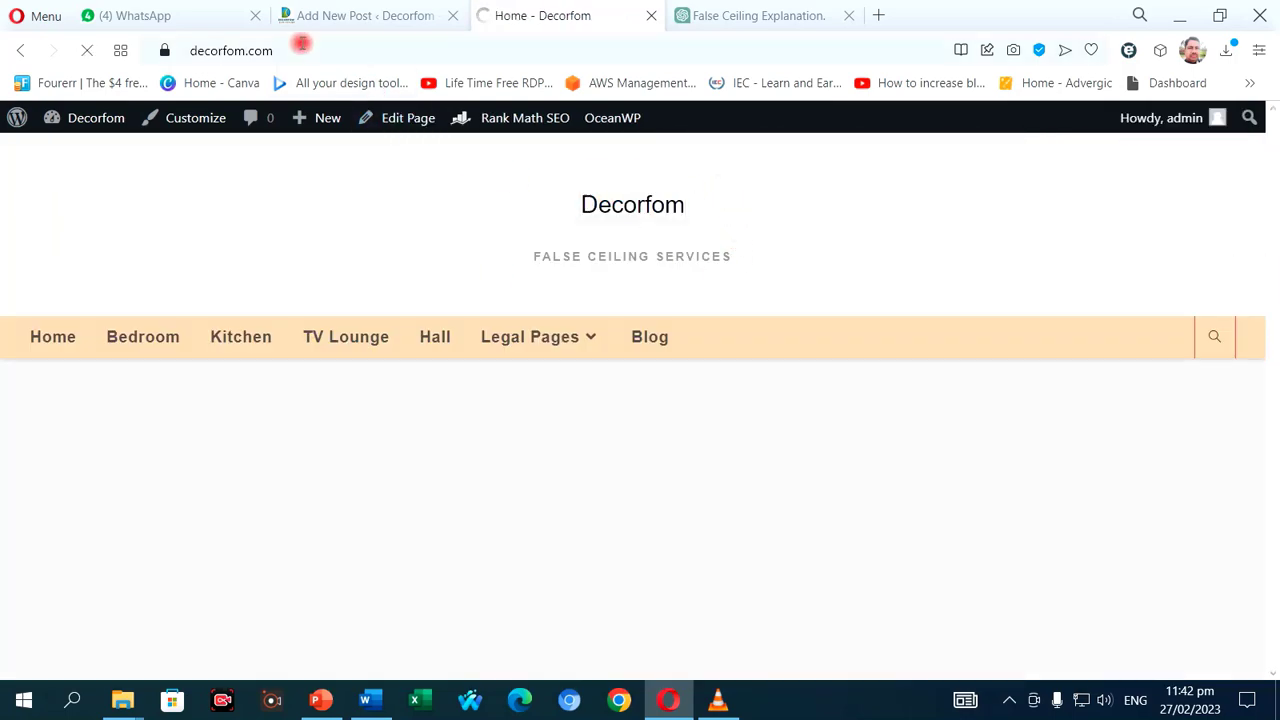
pyautogui.click(301, 45)
pyautogui.hotkey('ctrl', 'c')
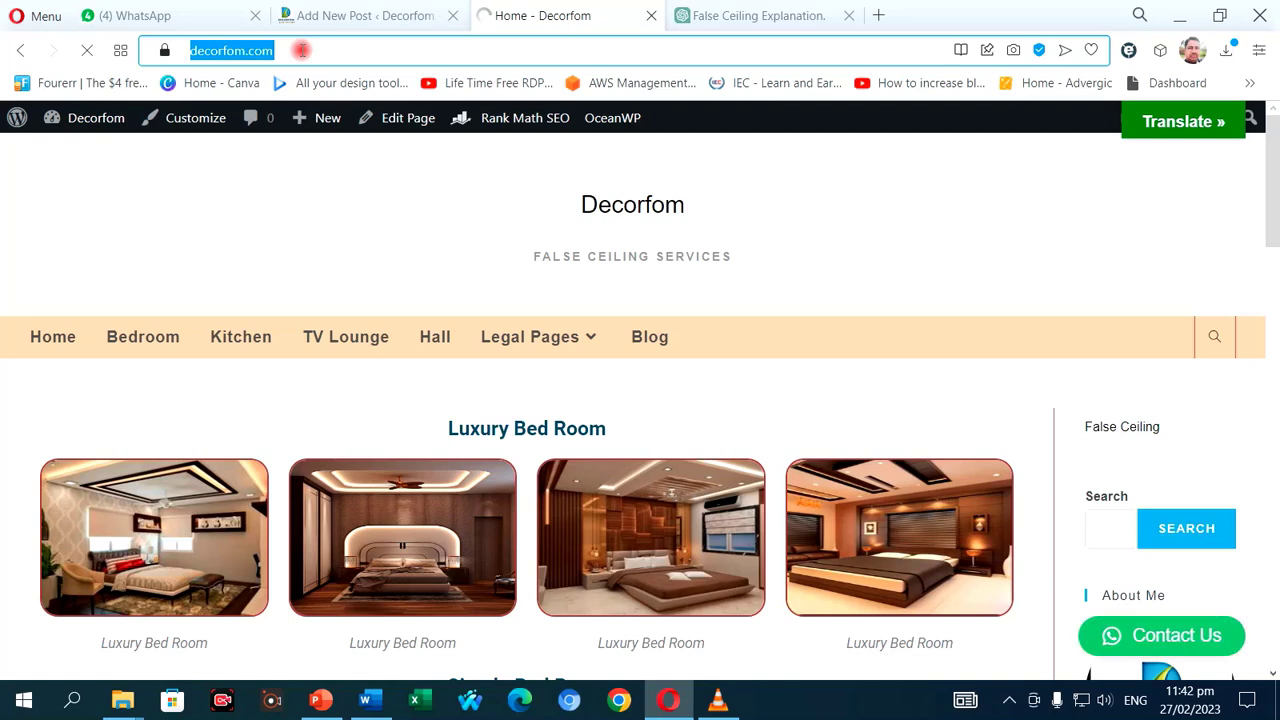
pyautogui.click(362, 15)
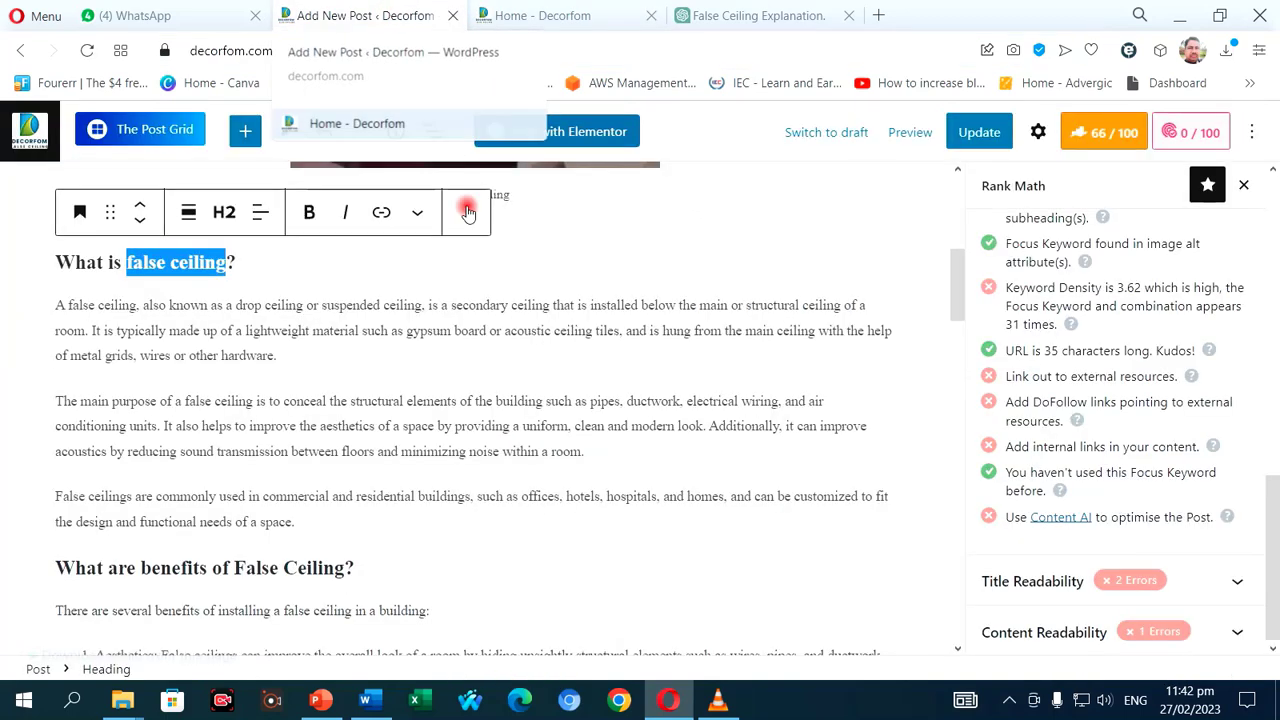
pyautogui.click(380, 213)
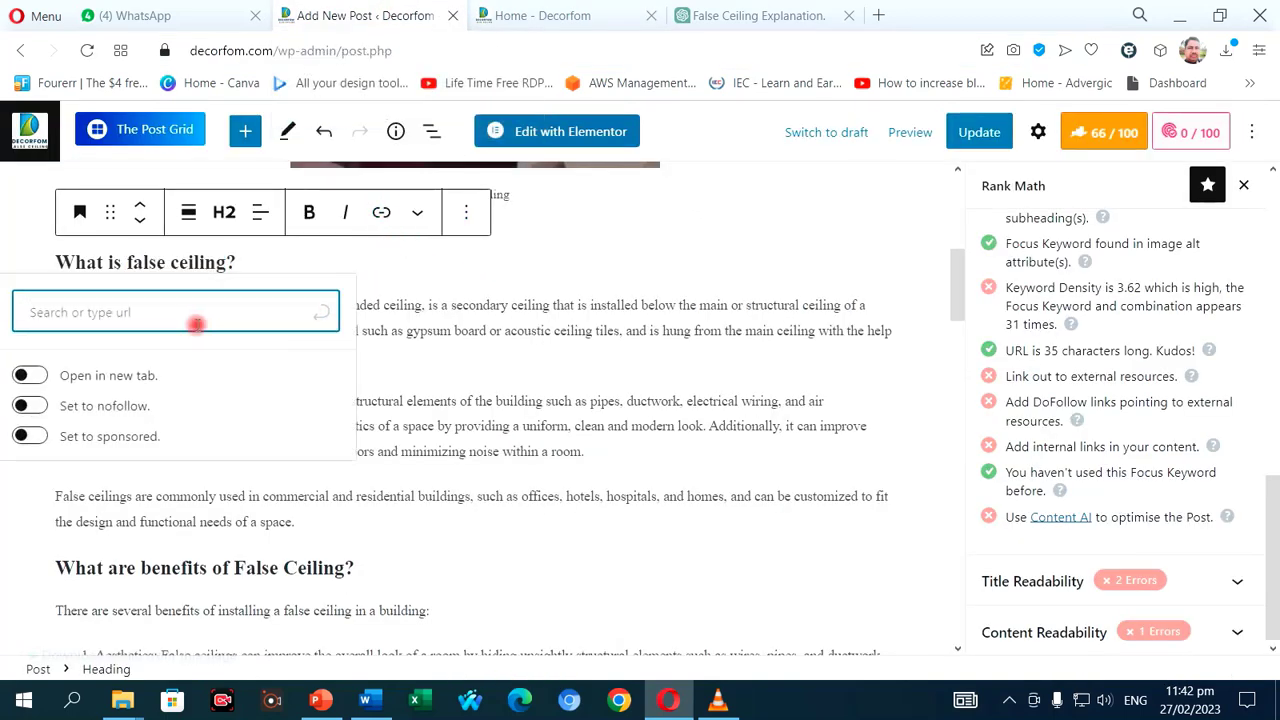
pyautogui.hotkey('ctrl', 'v')
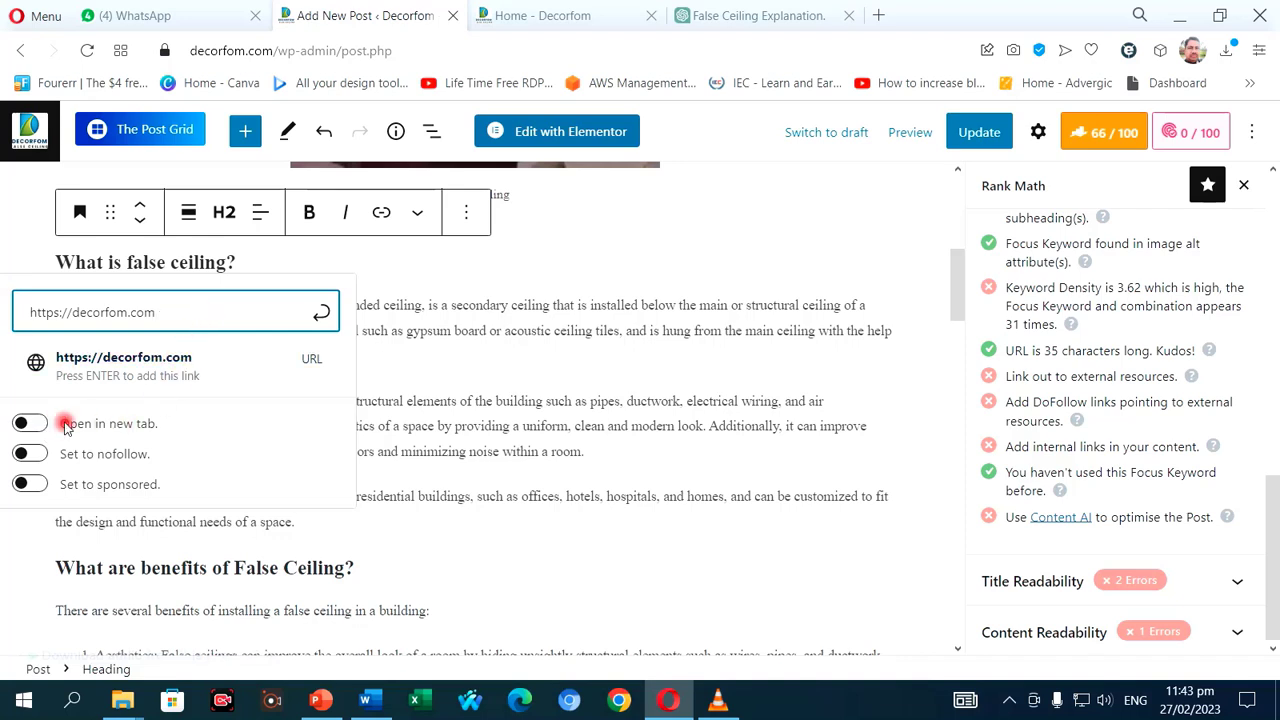
pyautogui.click(320, 312)
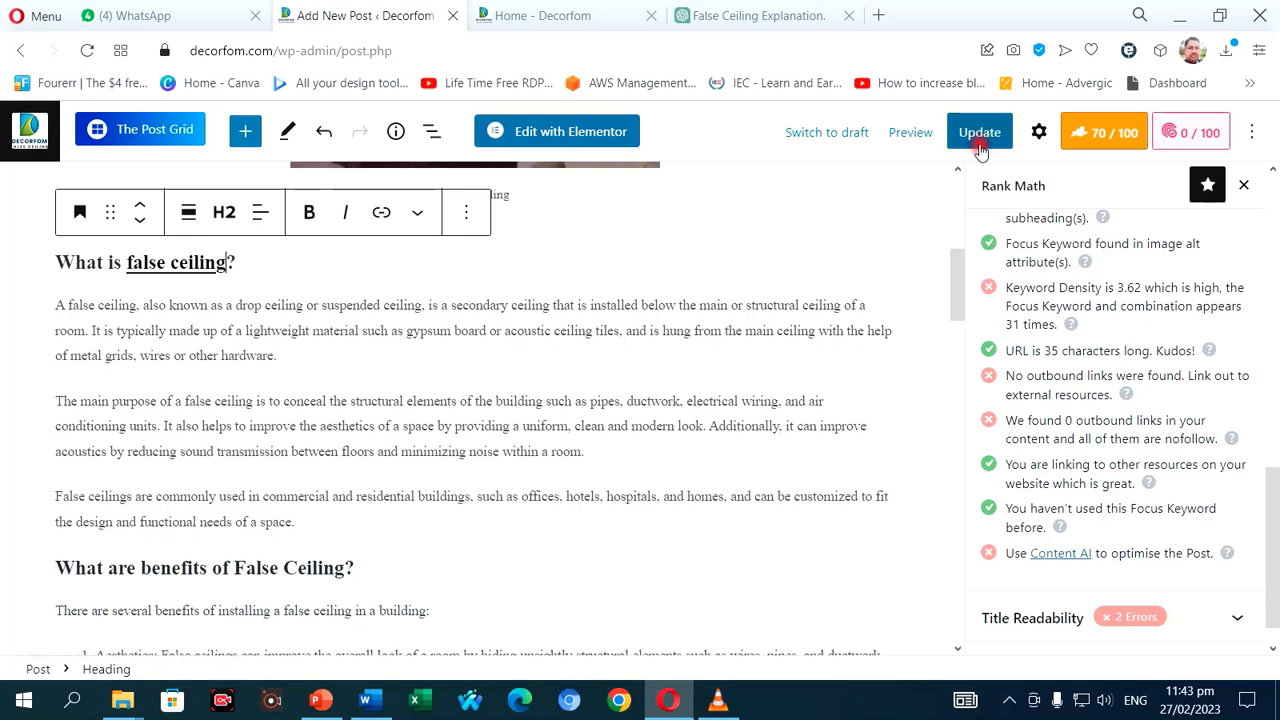
pyautogui.click(980, 135)
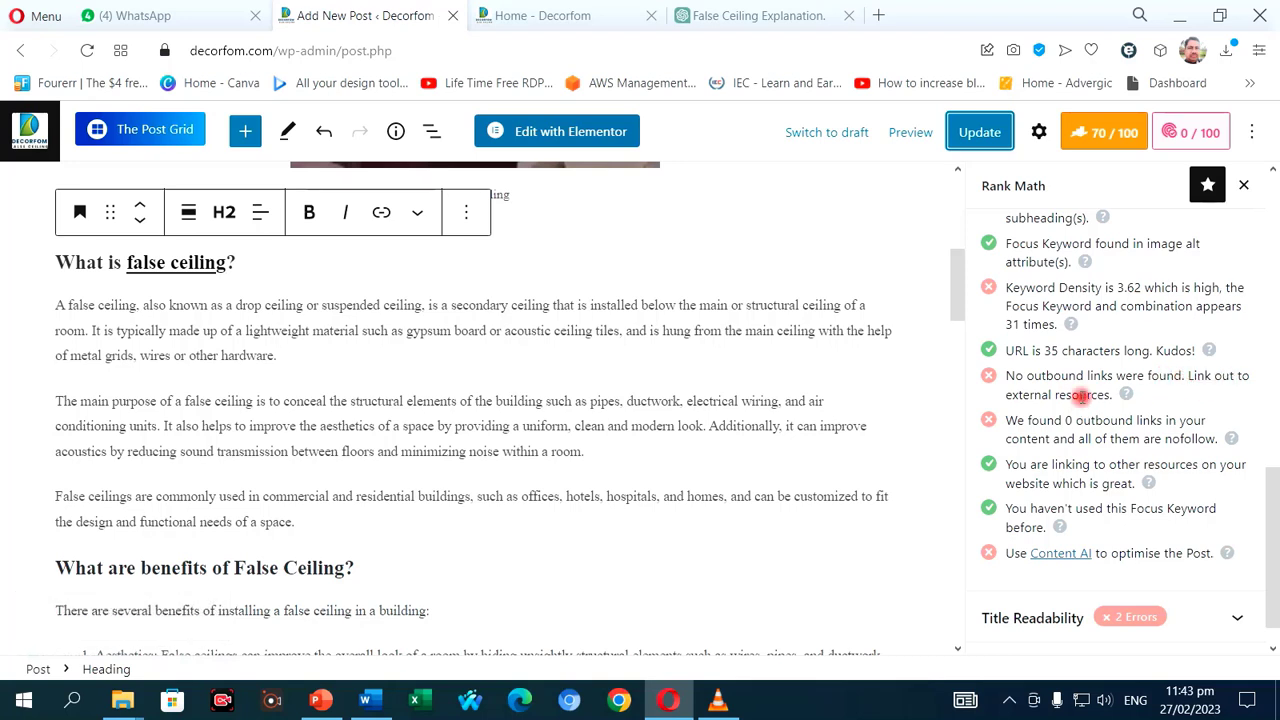
# - Look through the remaining Additional SEO checks and the article's benefits, disadvantages and recommendations sections for places to add links
pyautogui.scroll(-1, 1082, 395)
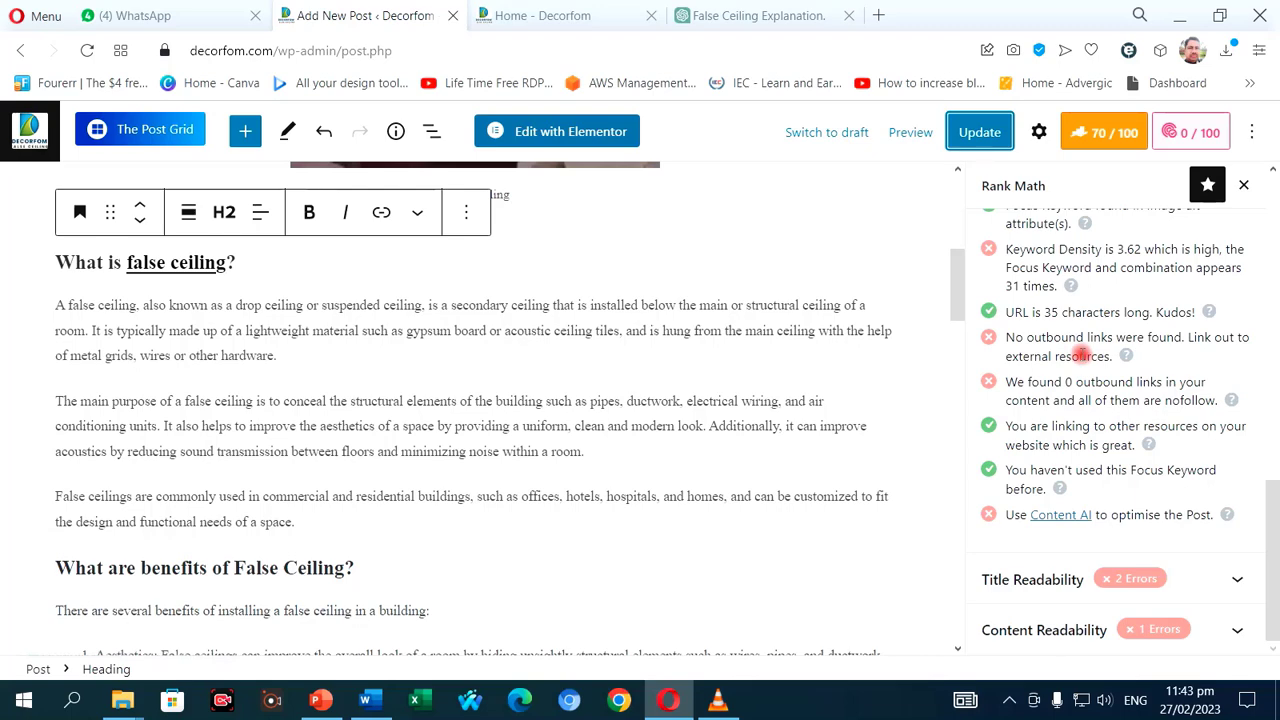
pyautogui.scroll(-3, 508, 506)
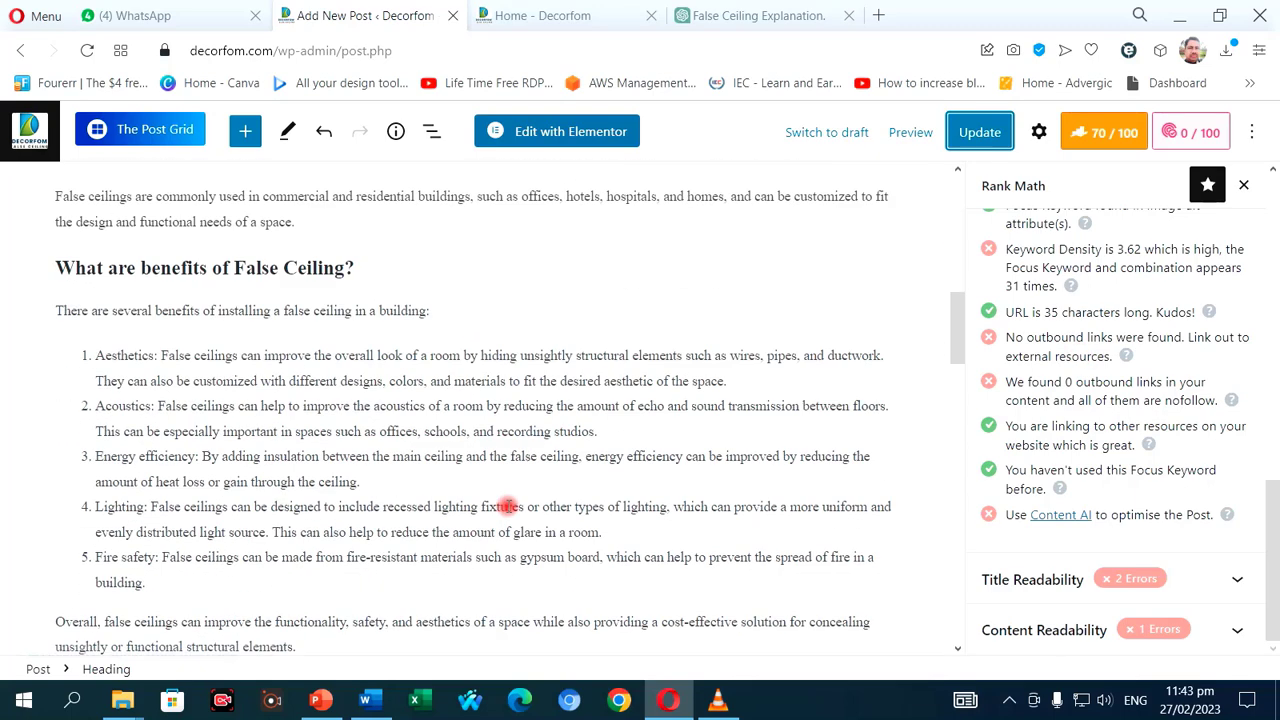
pyautogui.scroll(-5, 508, 506)
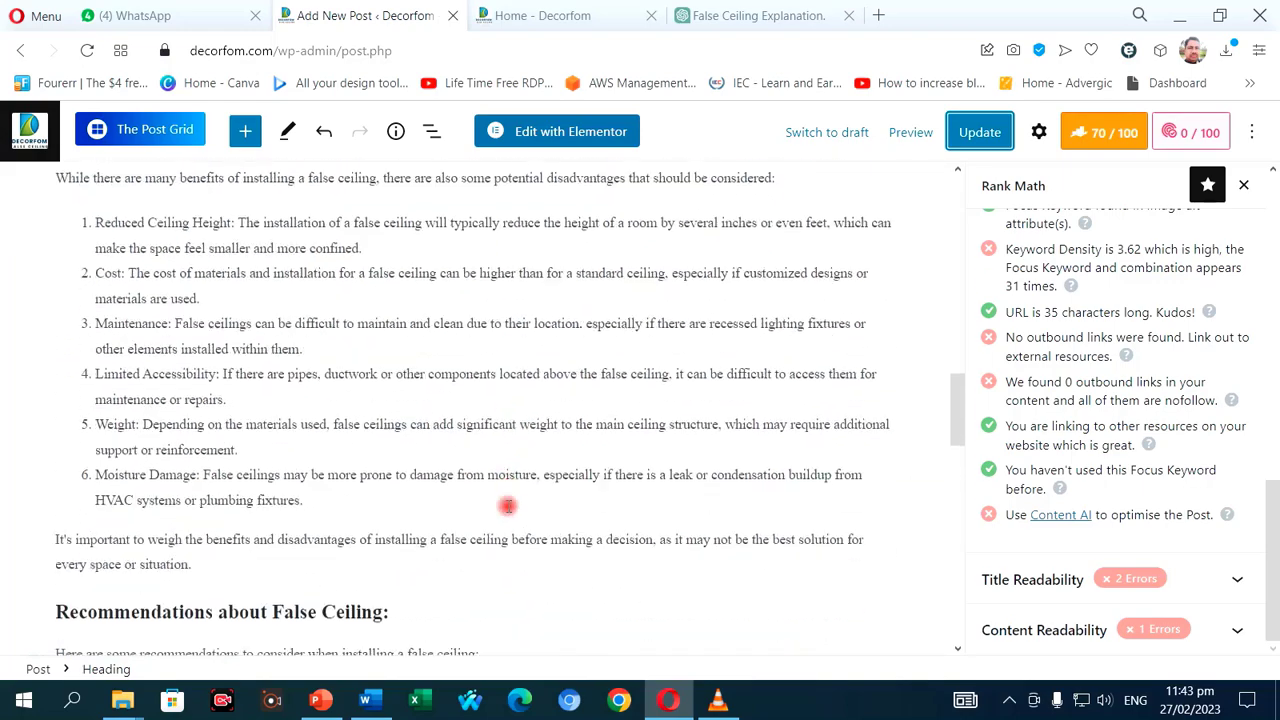
pyautogui.scroll(-4, 508, 506)
pyautogui.scroll(5, 508, 506)
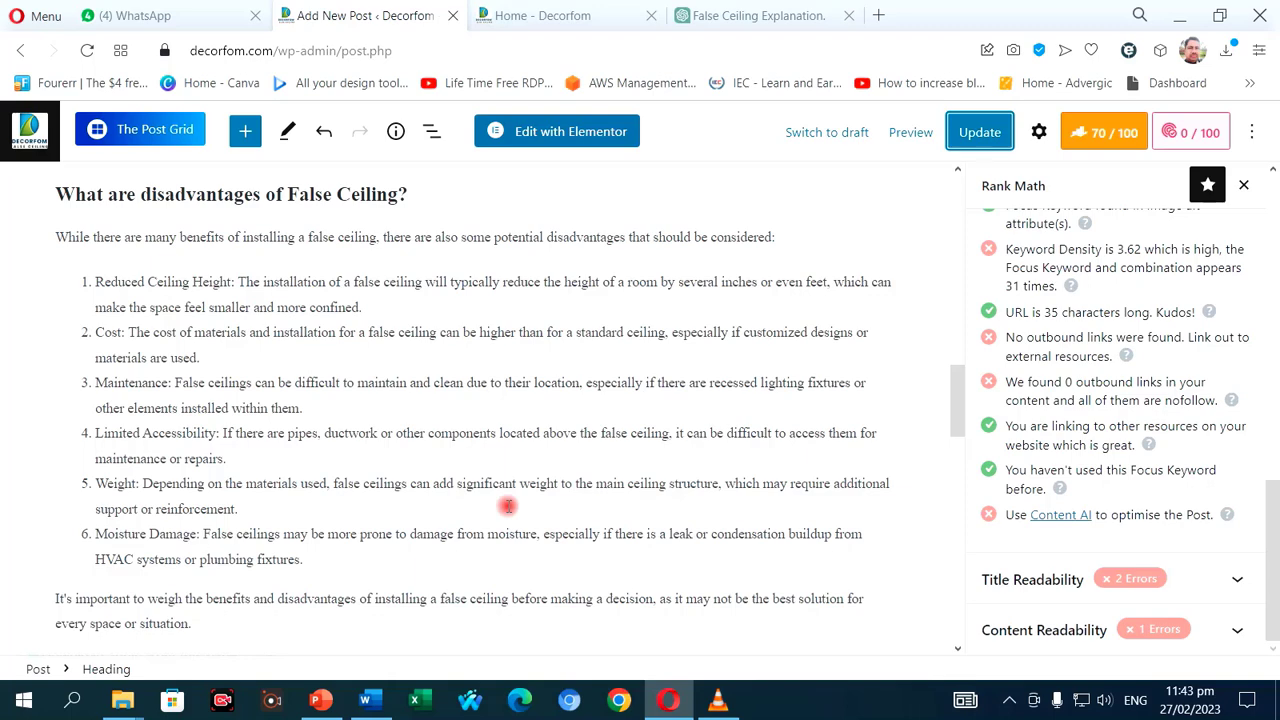
pyautogui.scroll(-3, 512, 494)
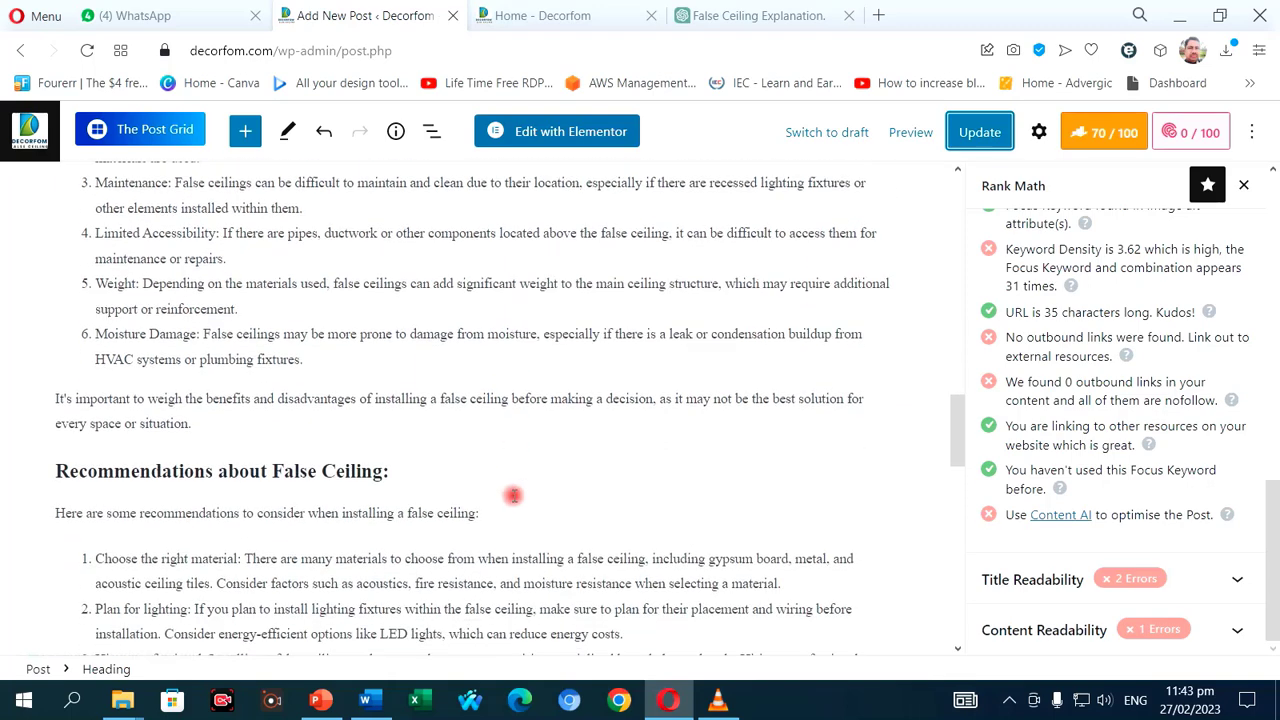
pyautogui.scroll(-1, 511, 493)
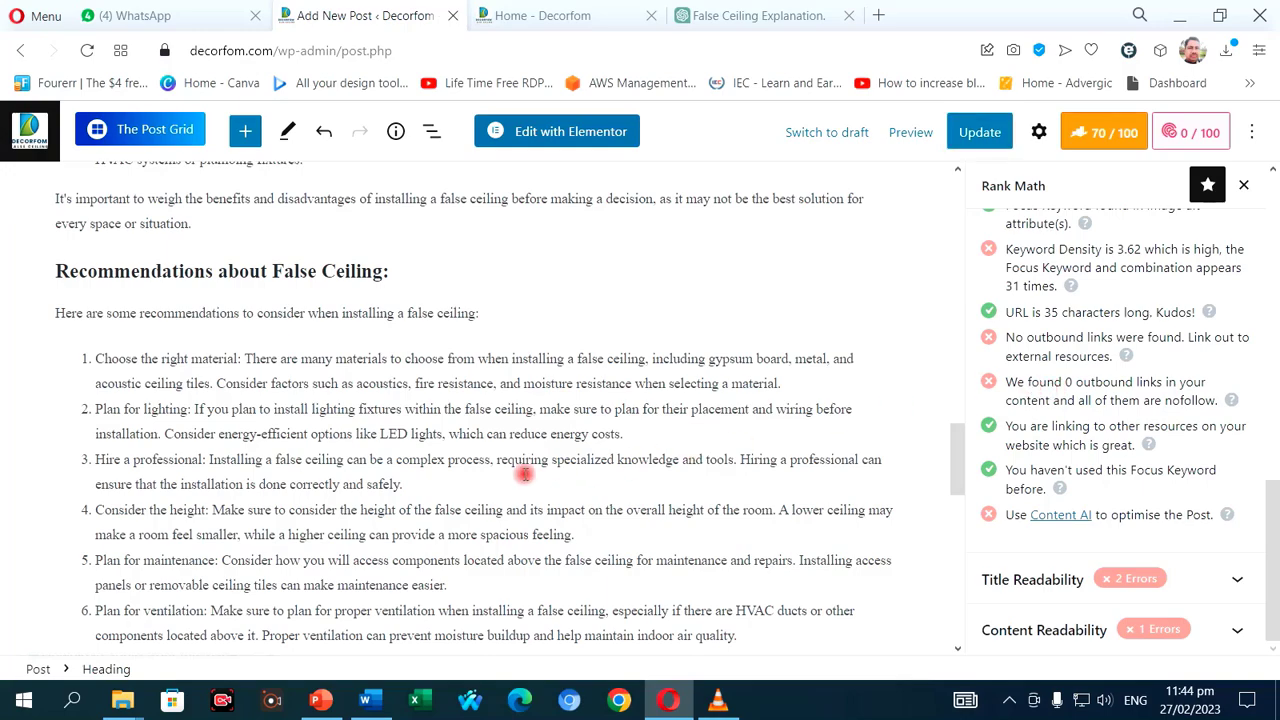
pyautogui.scroll(-5, 520, 480)
pyautogui.scroll(6, 517, 478)
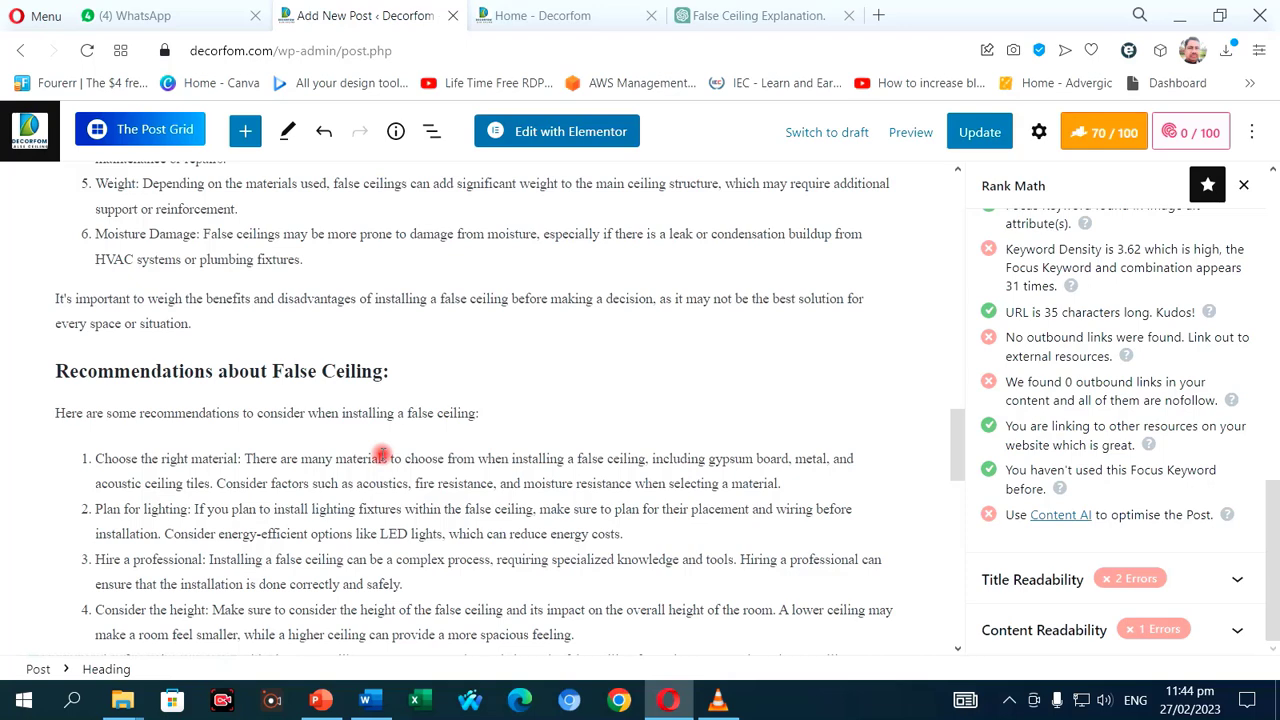
pyautogui.scroll(-1, 385, 455)
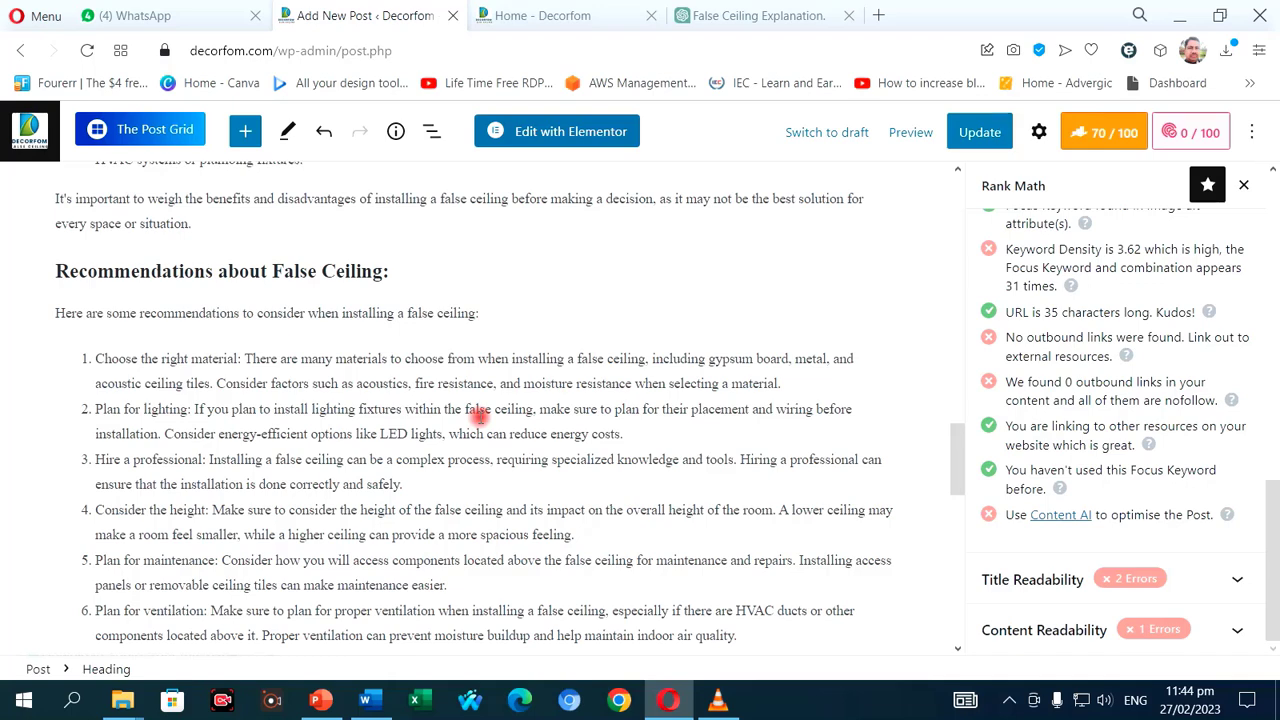
pyautogui.scroll(-2, 478, 416)
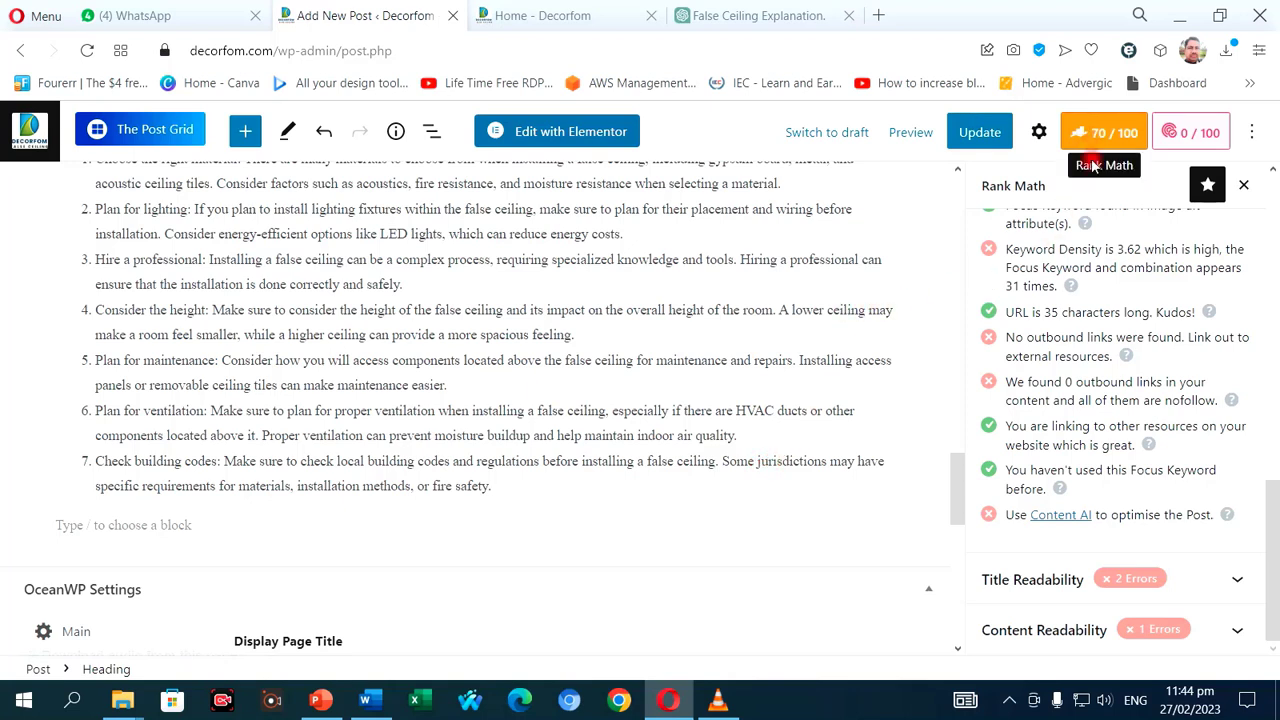
# - Examine the Title Readability checks in Rank Math for the post's SEO title
pyautogui.click(1058, 580)
pyautogui.scroll(-1, 1069, 590)
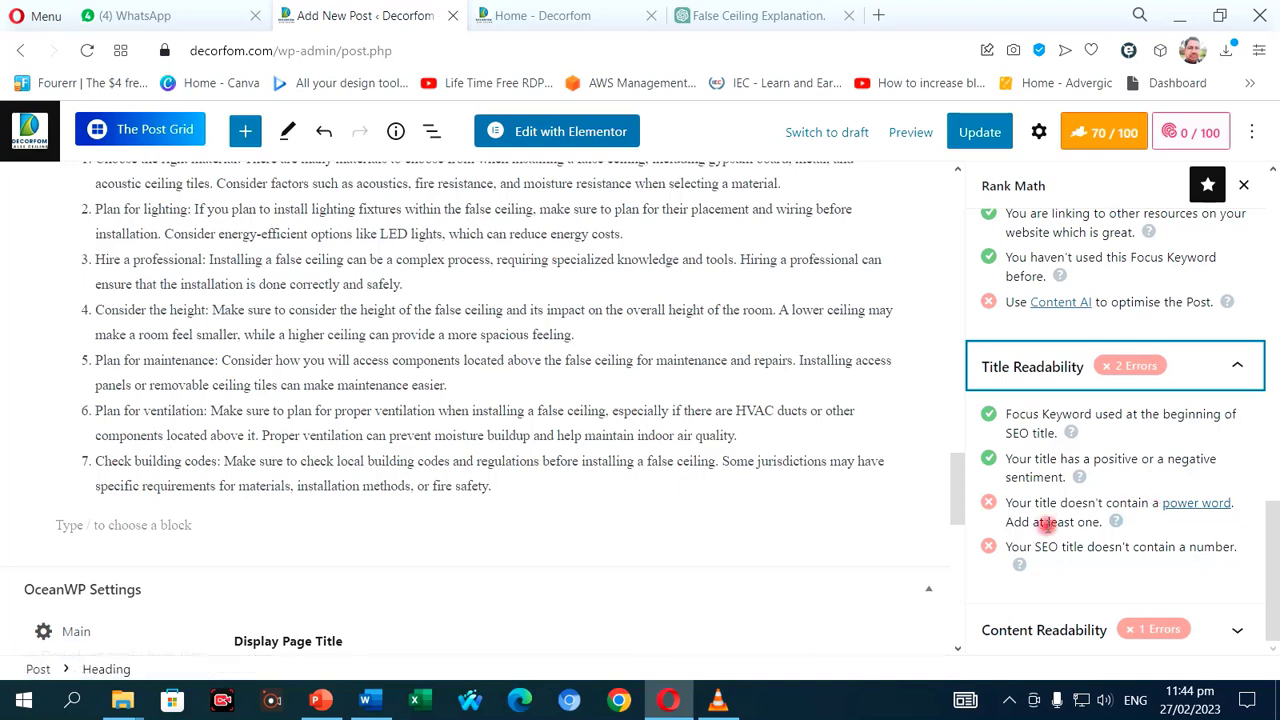
# - Consult Rank Math's guide on using a power word in the title and display the post's Content Readability checks
pyautogui.click(1118, 527)
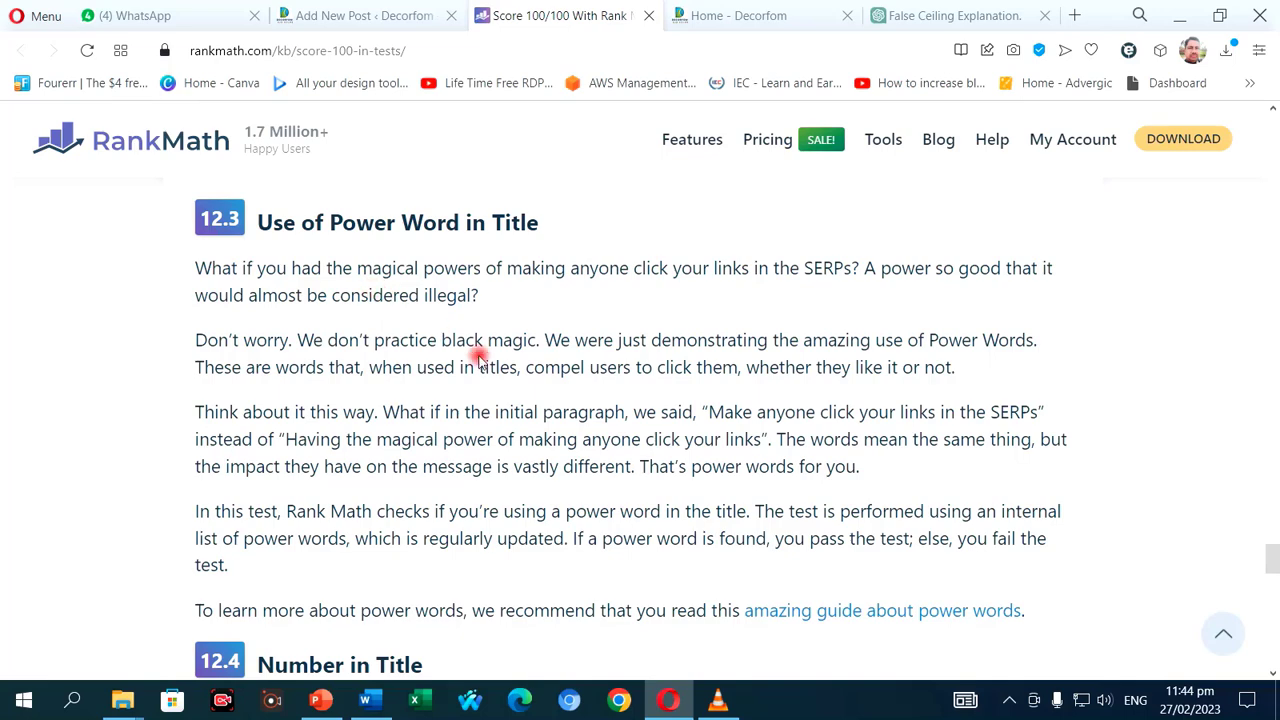
pyautogui.click(384, 20)
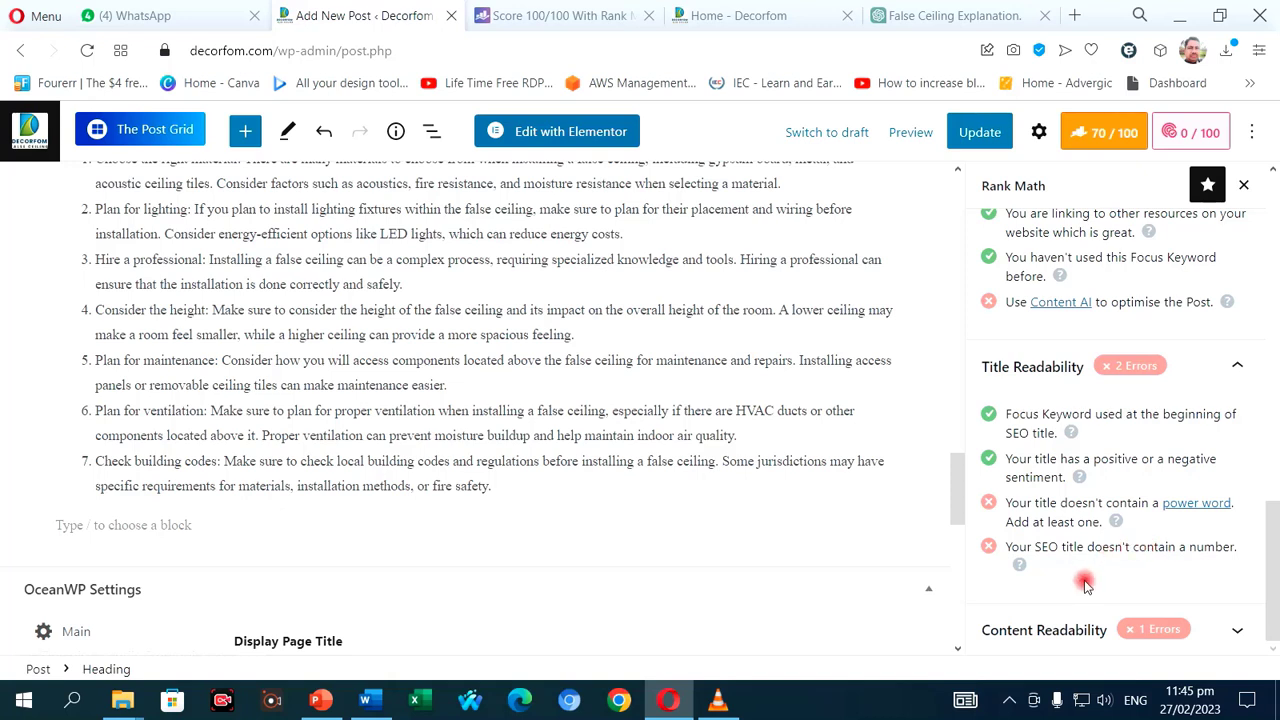
pyautogui.click(1058, 628)
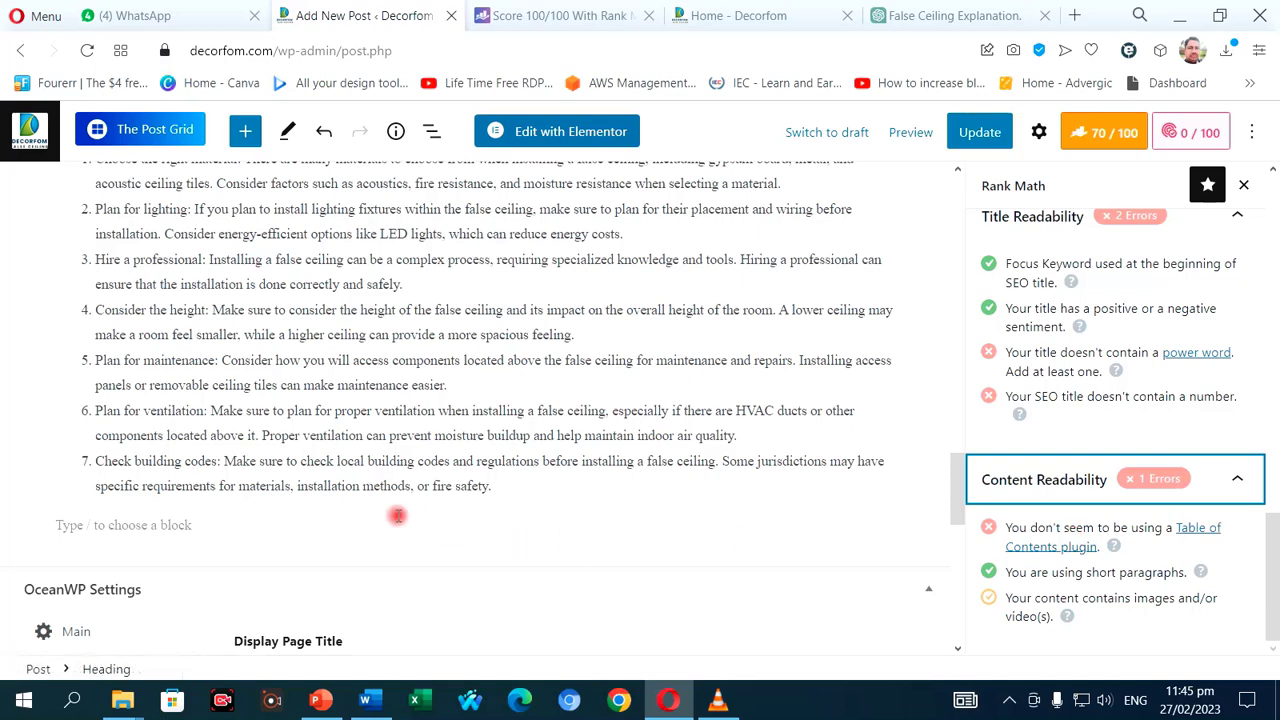
# - Insert a Table of Contents by Rank Math block after the recommendations list, finding it with the search term "table"
pyautogui.scroll(-3, 300, 505)
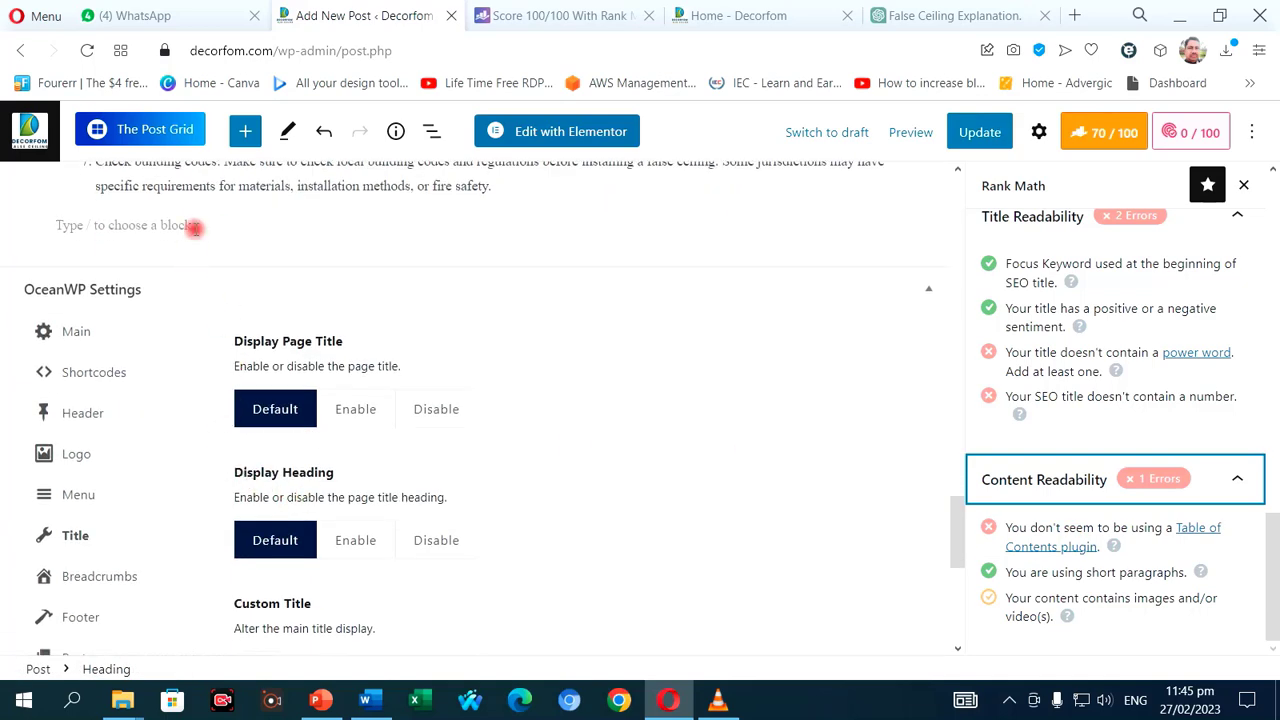
pyautogui.click(194, 228)
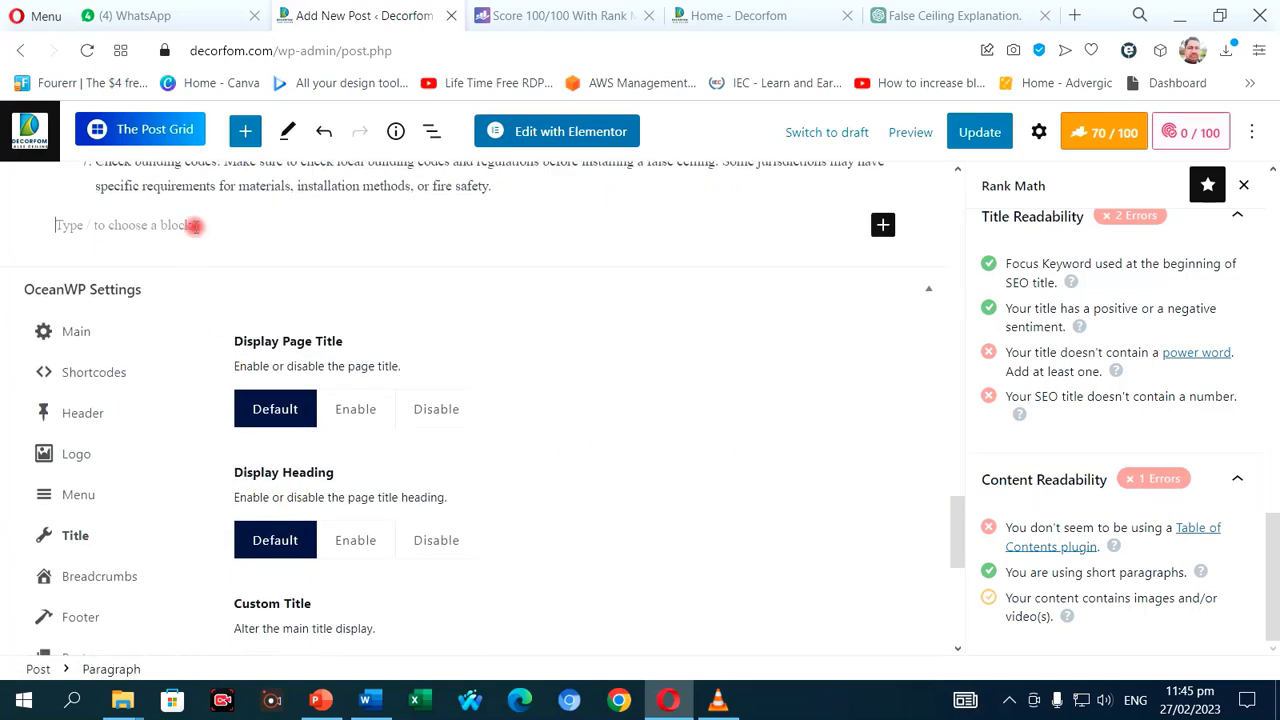
pyautogui.click(882, 225)
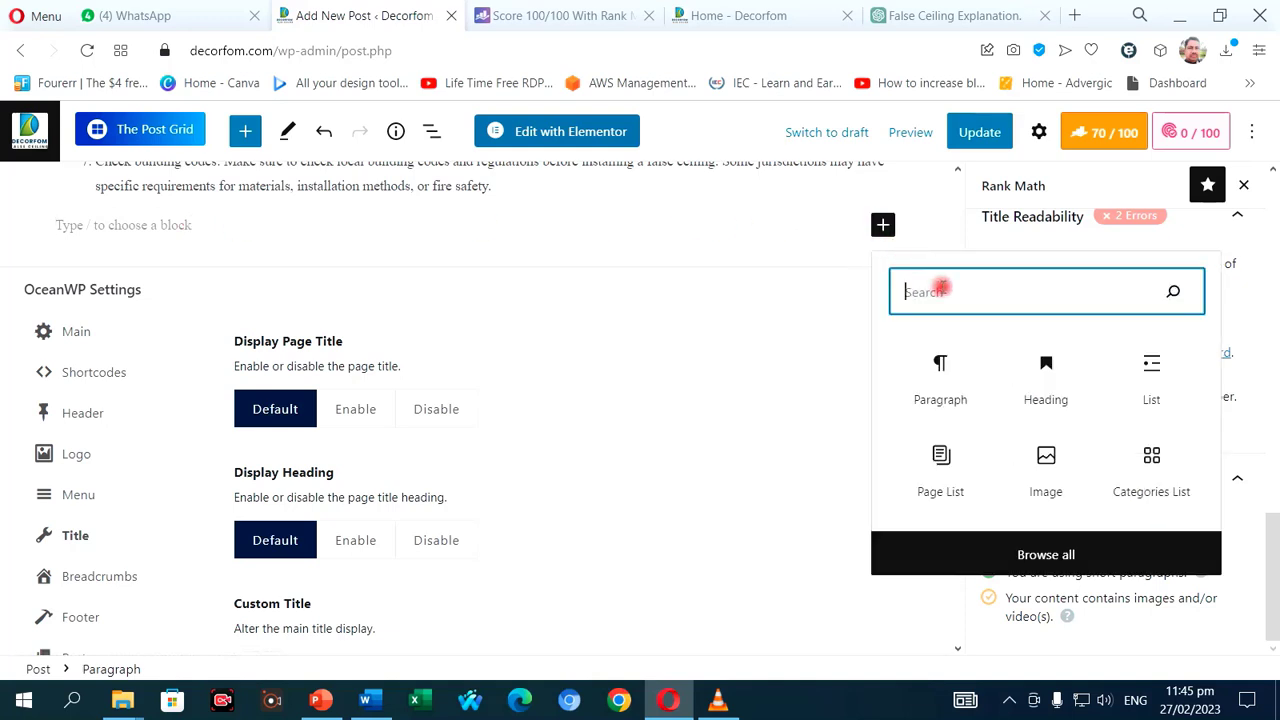
pyautogui.write('table')
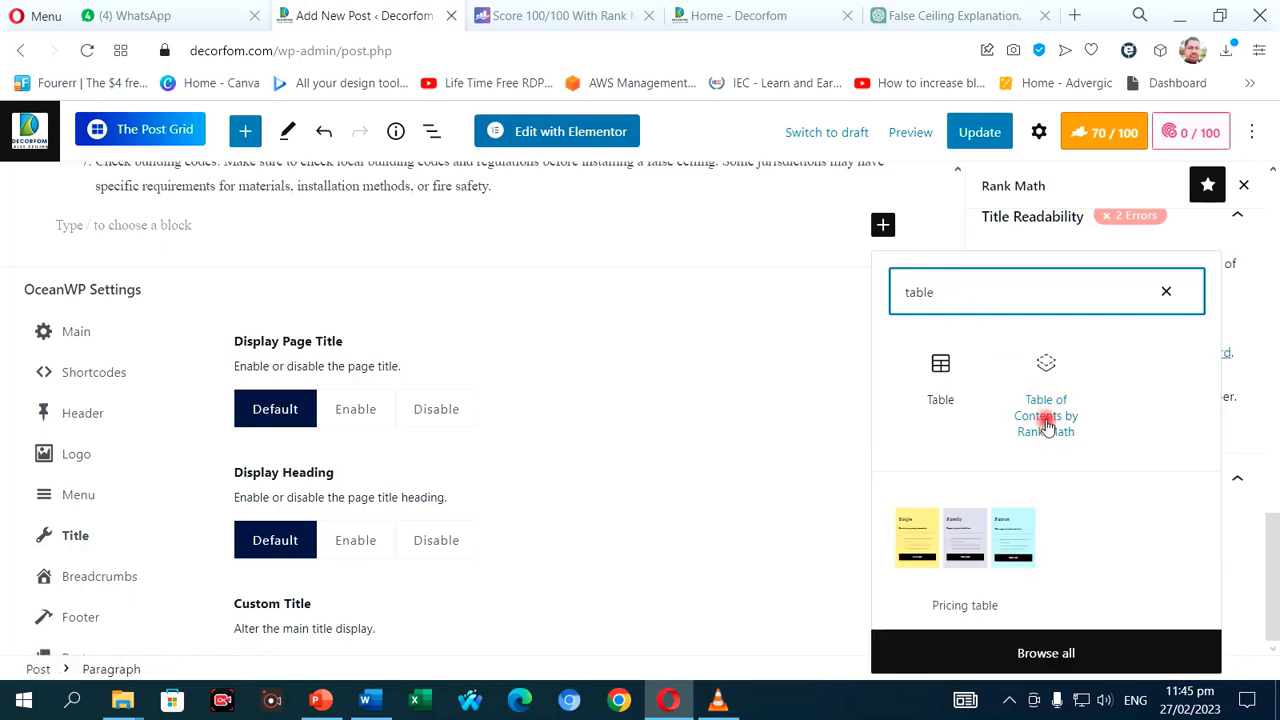
pyautogui.click(1045, 424)
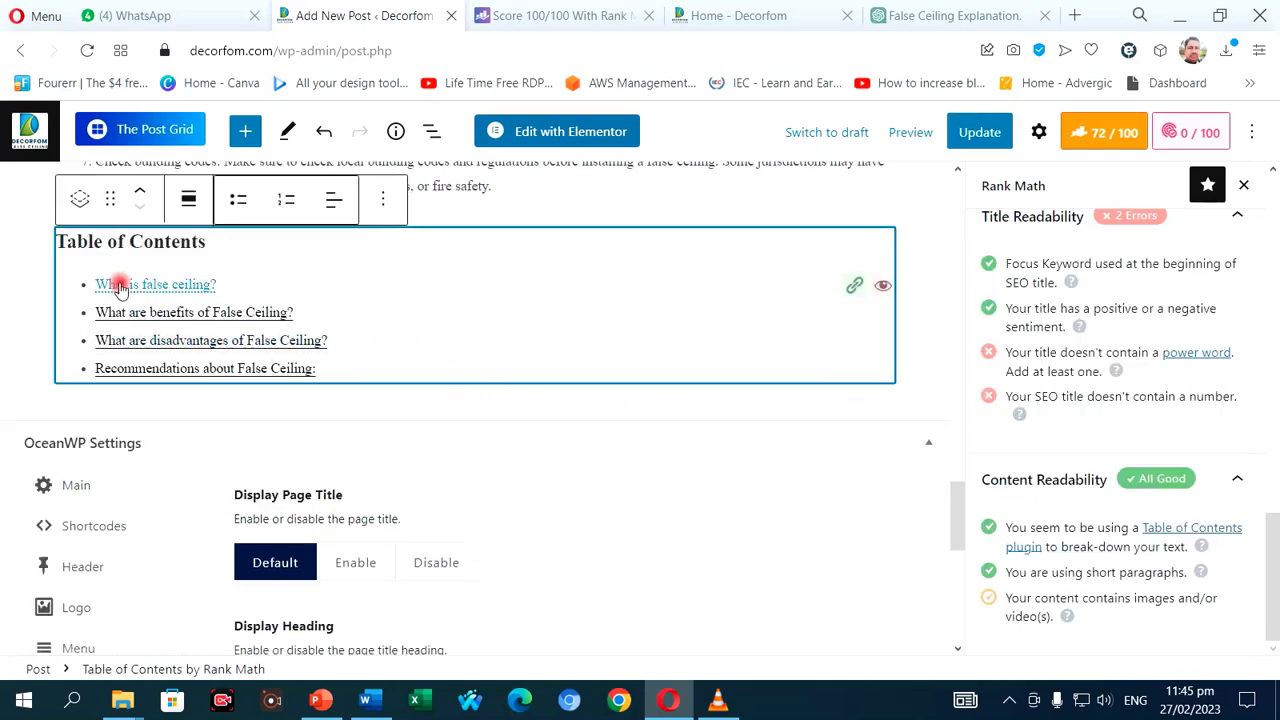
# - Compare the article's benefits, disadvantages and recommendations headings with the entries in the table of contents
pyautogui.scroll(2, 517, 338)
pyautogui.scroll(5, 469, 368)
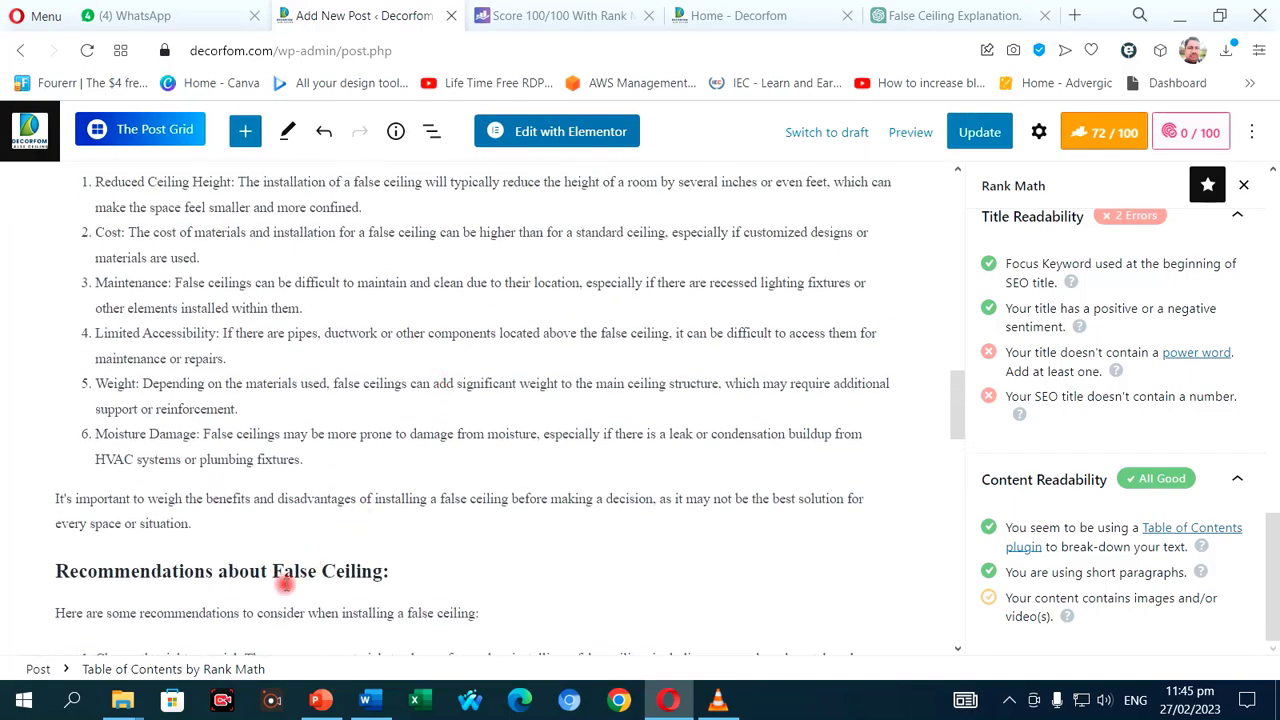
pyautogui.scroll(5, 285, 584)
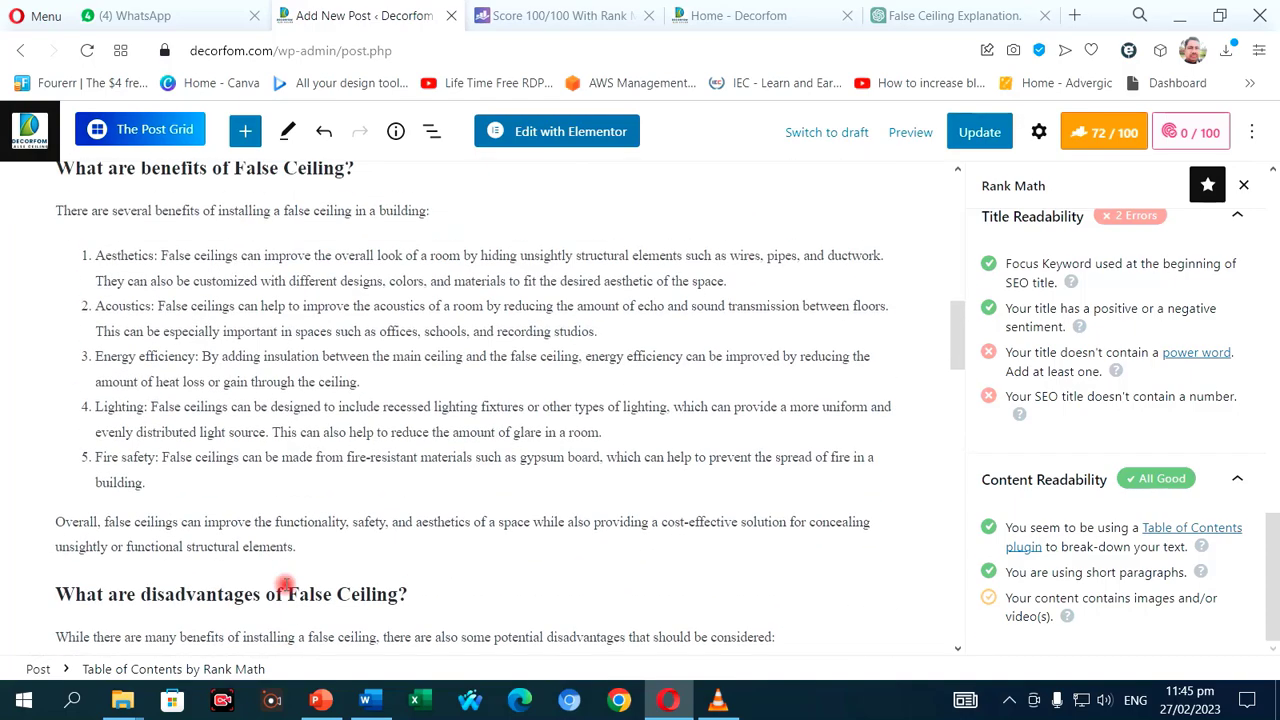
pyautogui.scroll(-2, 285, 580)
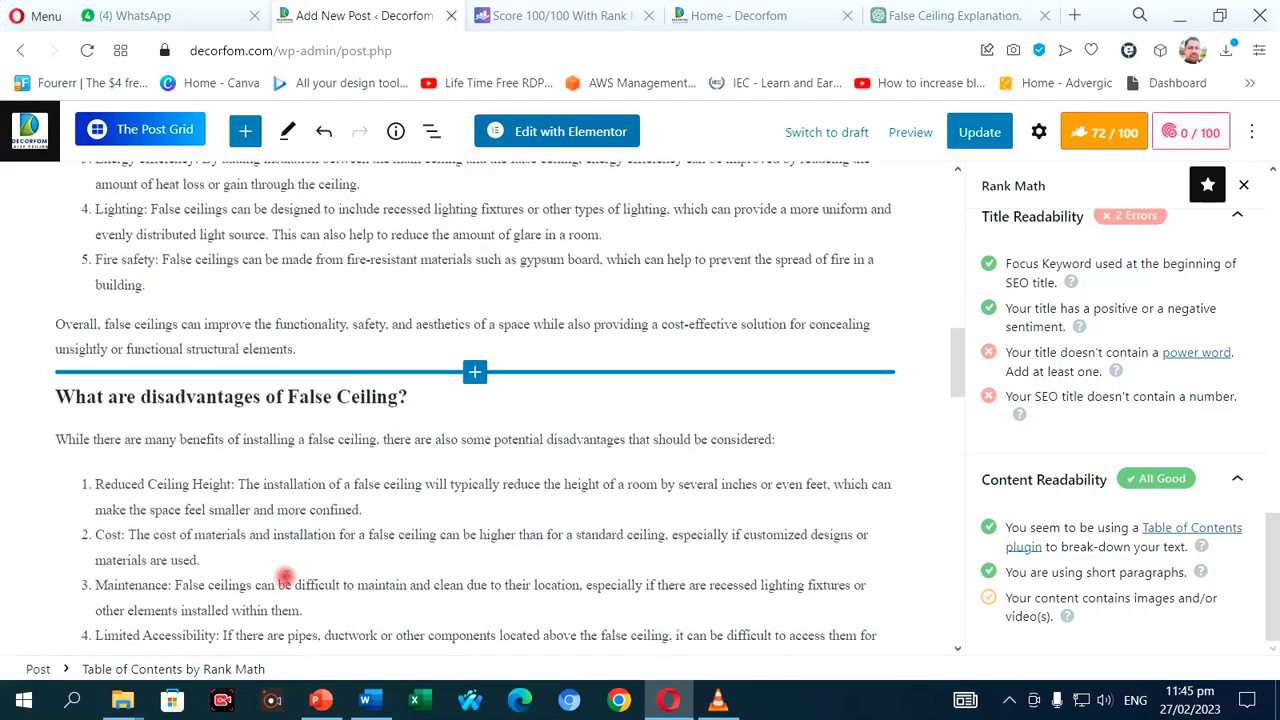
pyautogui.scroll(-10, 278, 420)
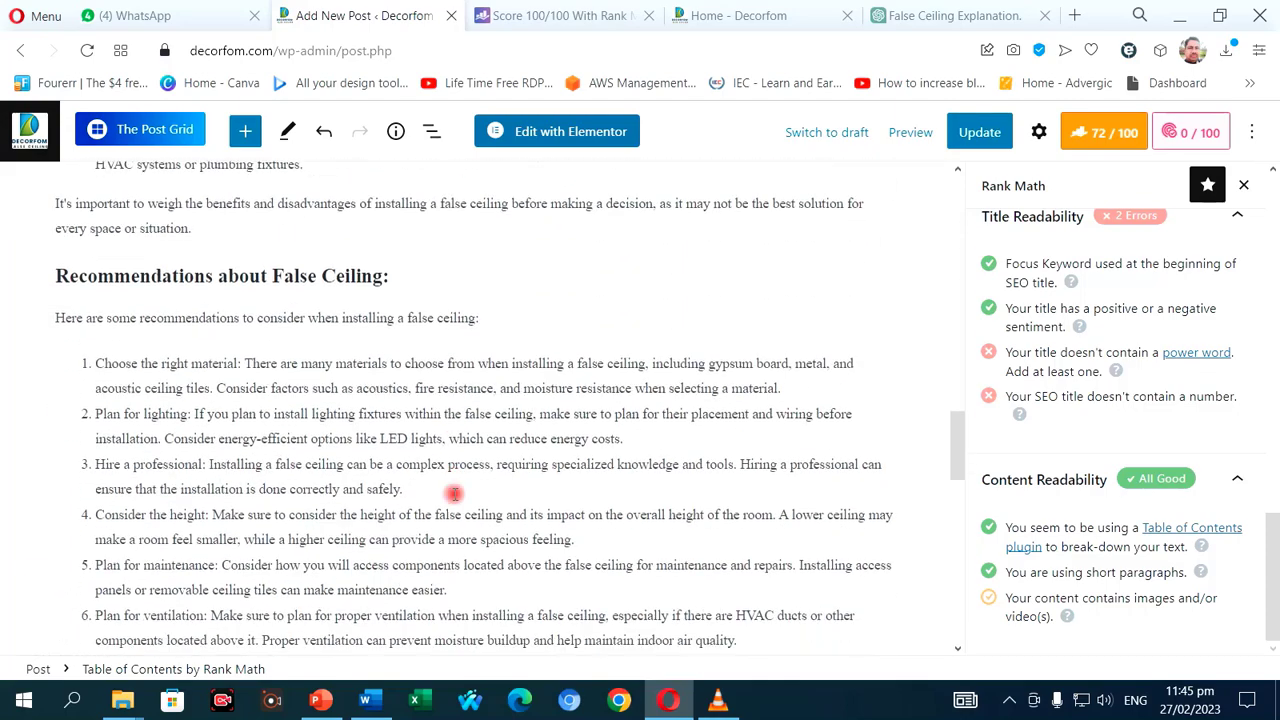
pyautogui.click(454, 493)
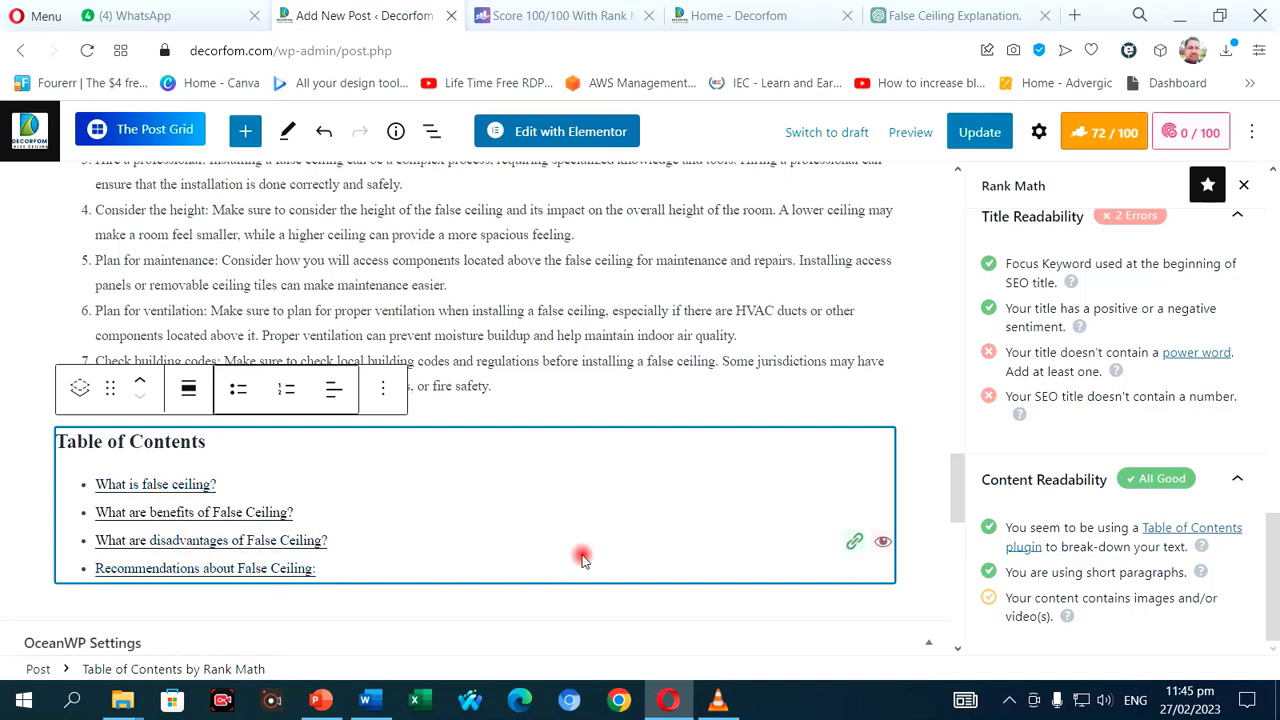
pyautogui.scroll(-1, 582, 560)
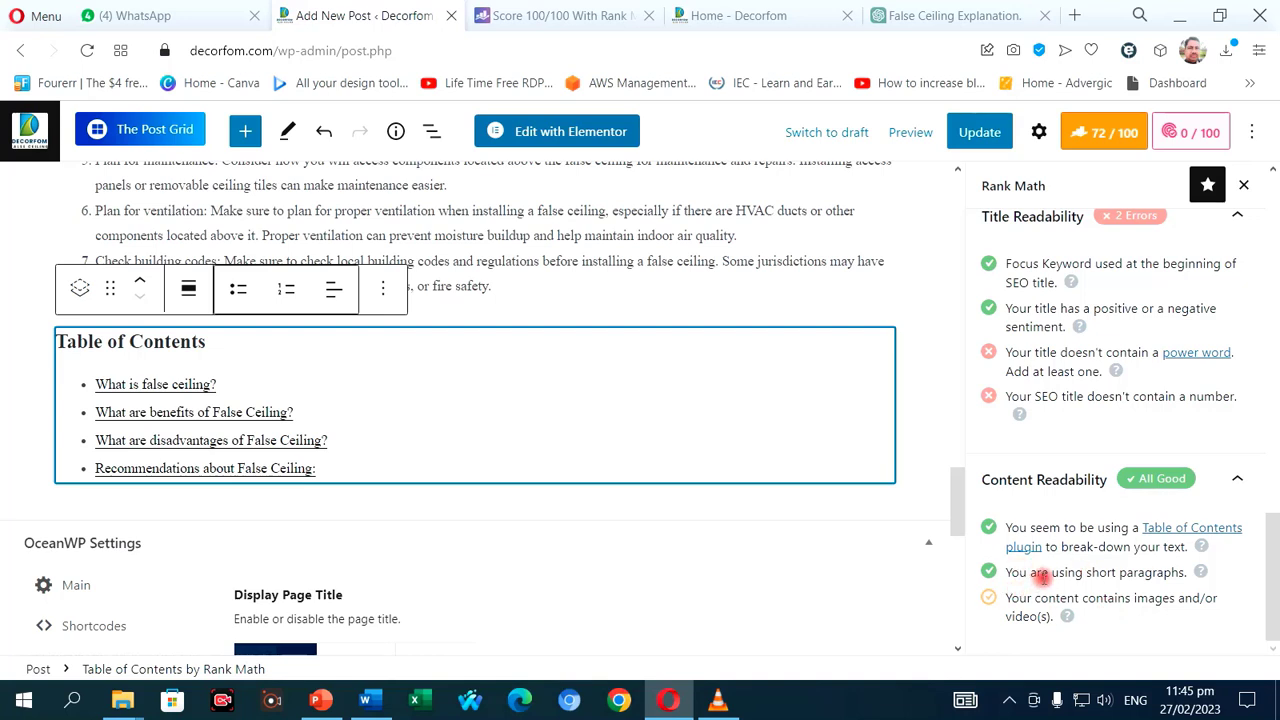
# - Update the post with its table of contents and leave the editor for the list of posts
pyautogui.click(977, 135)
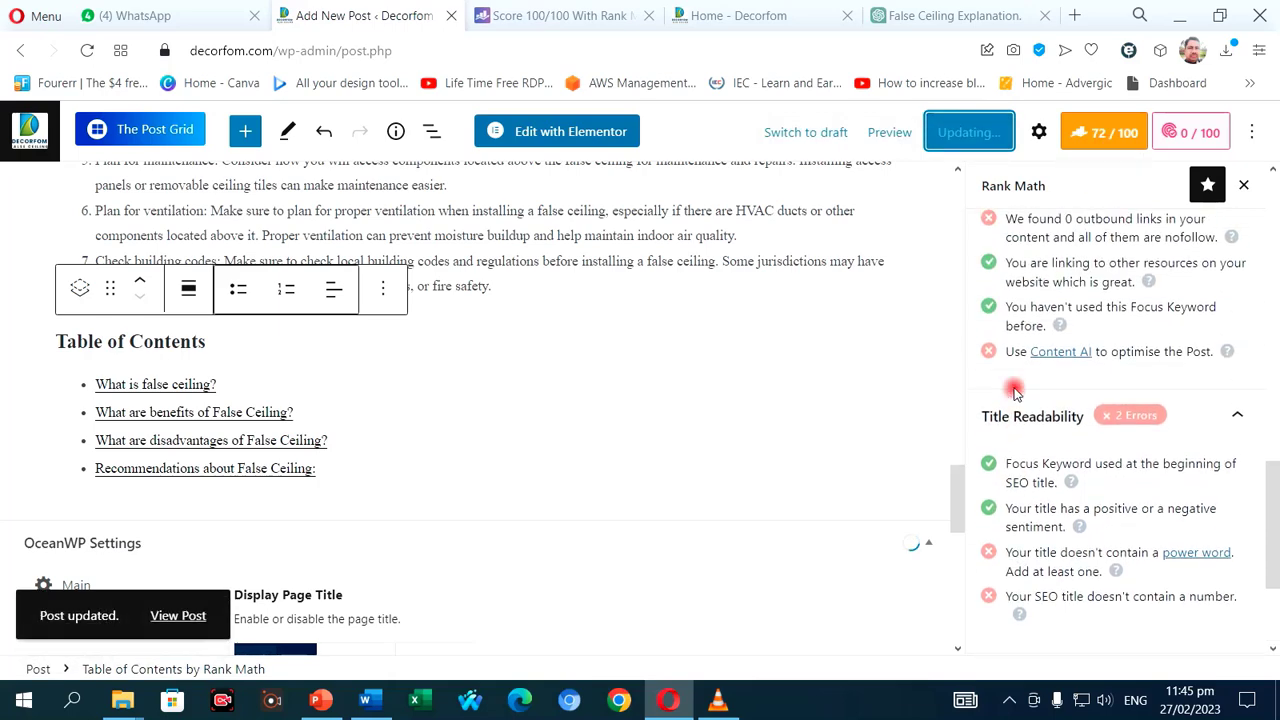
pyautogui.scroll(2, 1038, 460)
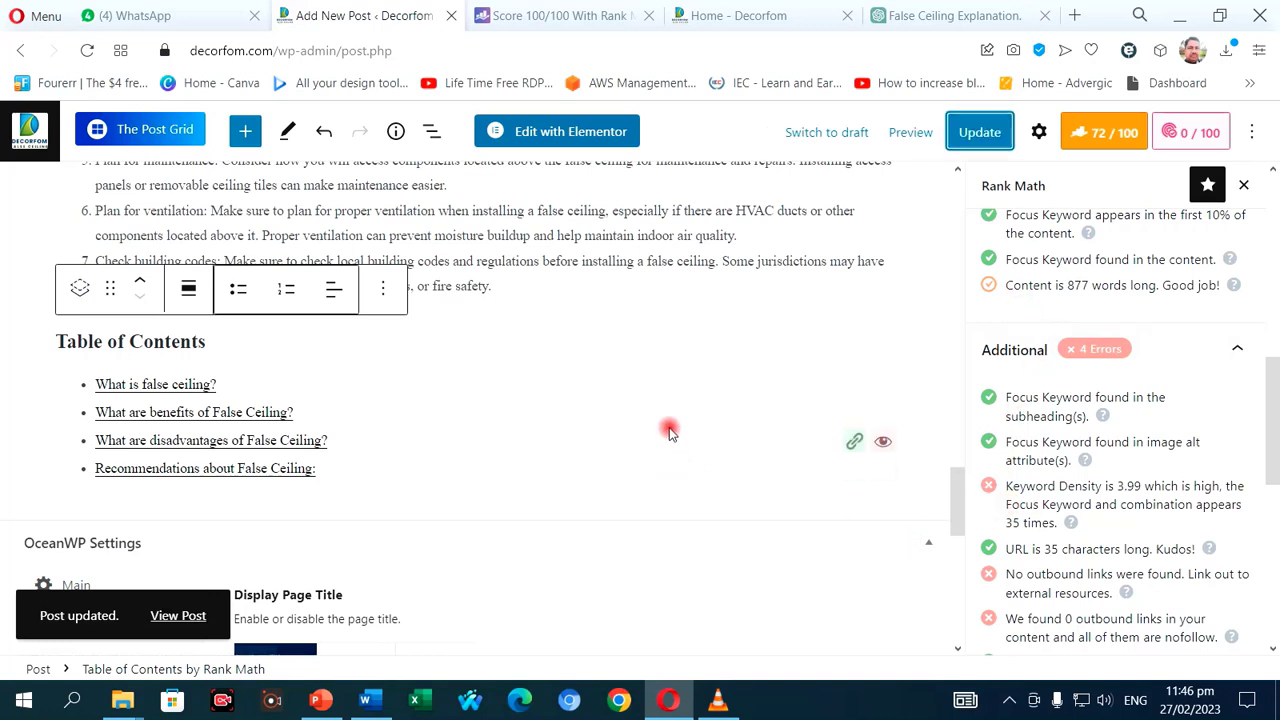
pyautogui.click(990, 134)
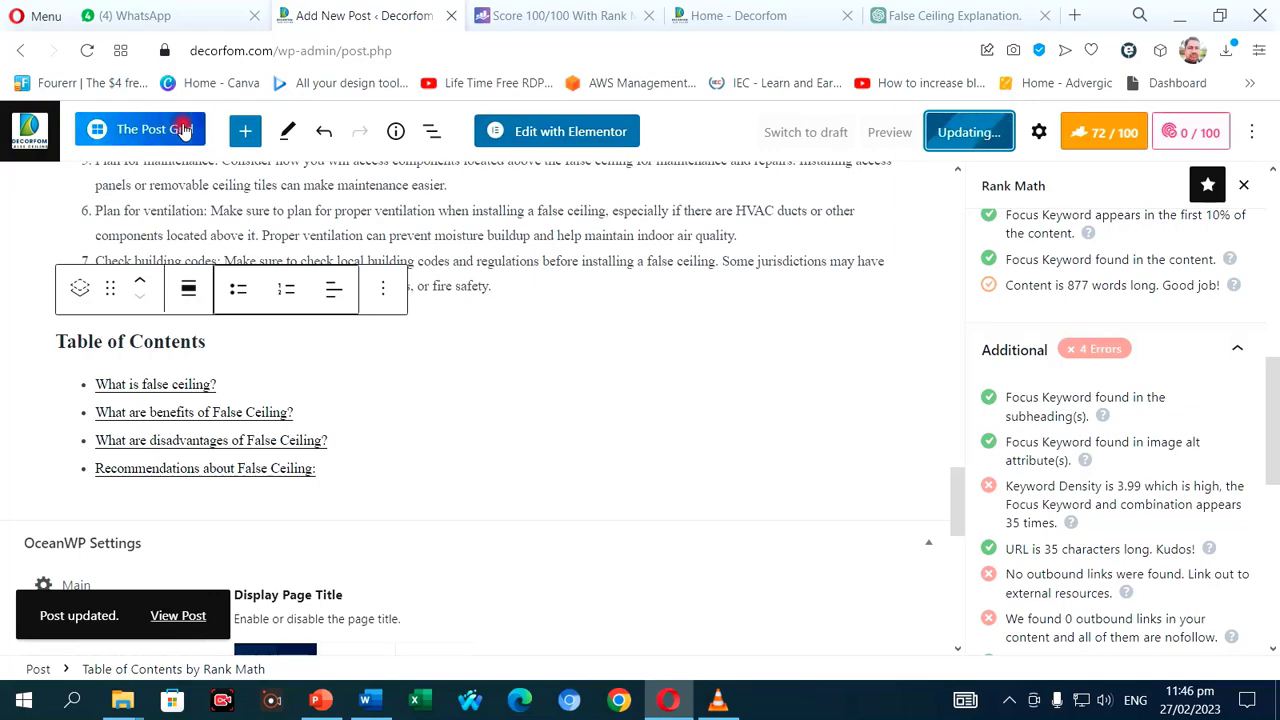
pyautogui.scroll(15, 212, 280)
pyautogui.scroll(5, 212, 275)
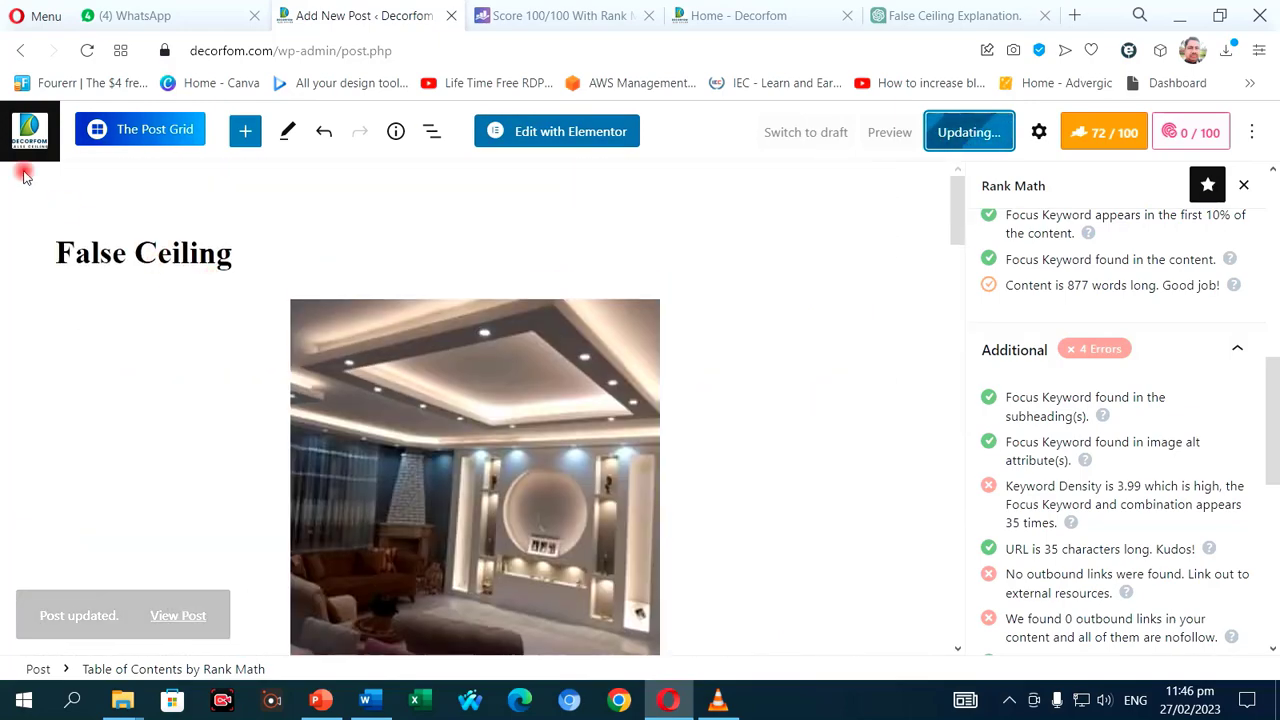
pyautogui.click(29, 131)
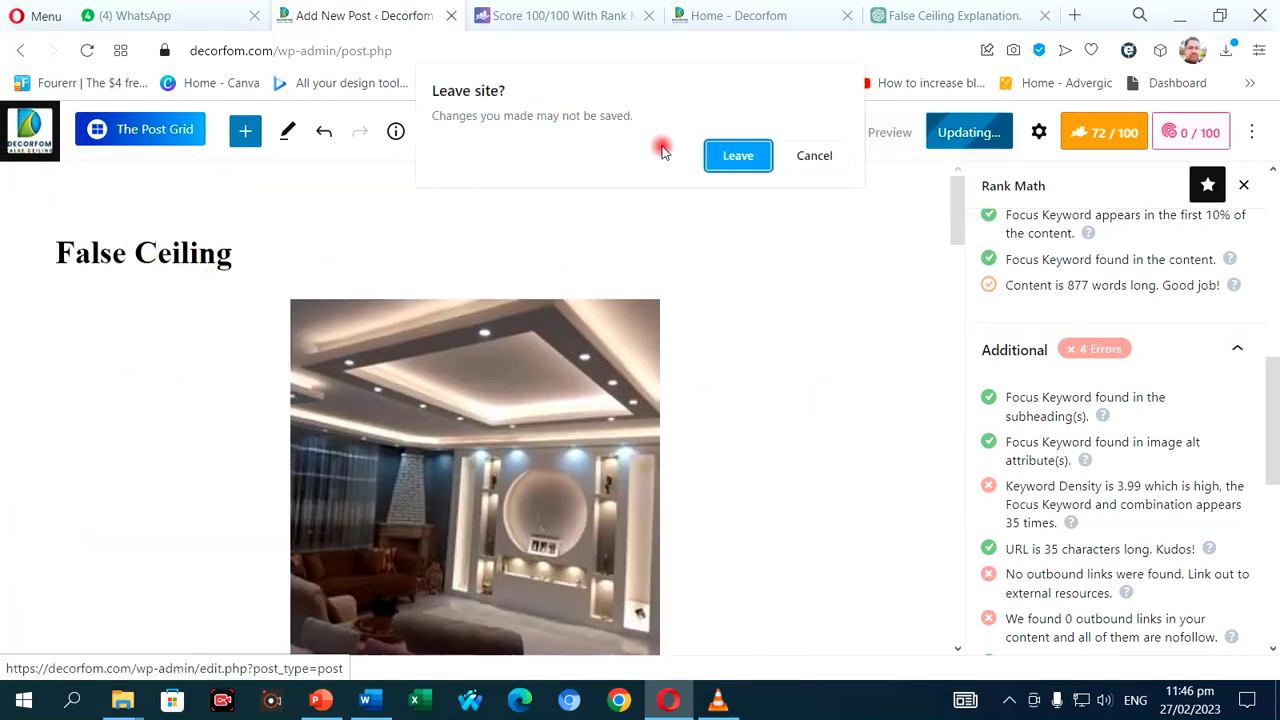
pyautogui.click(833, 157)
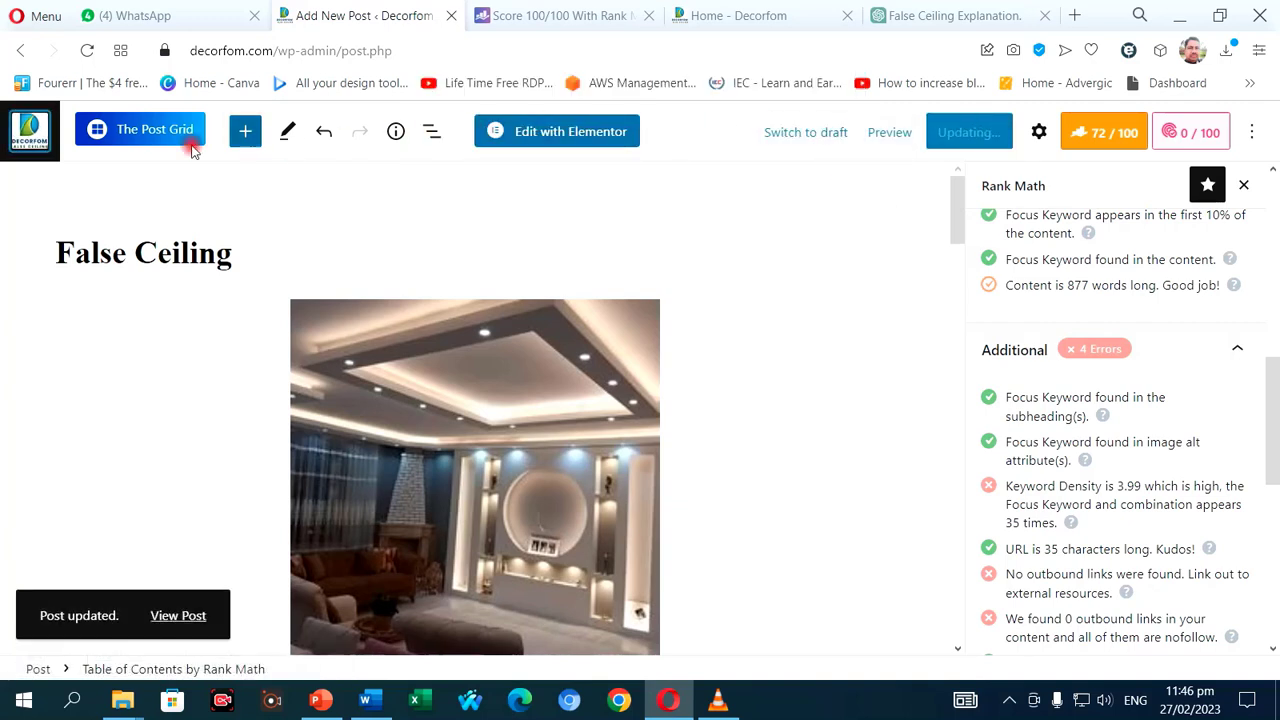
# - Switch to the Decorfom site and examine the False Ceiling entry on its Blog page
pyautogui.click(748, 18)
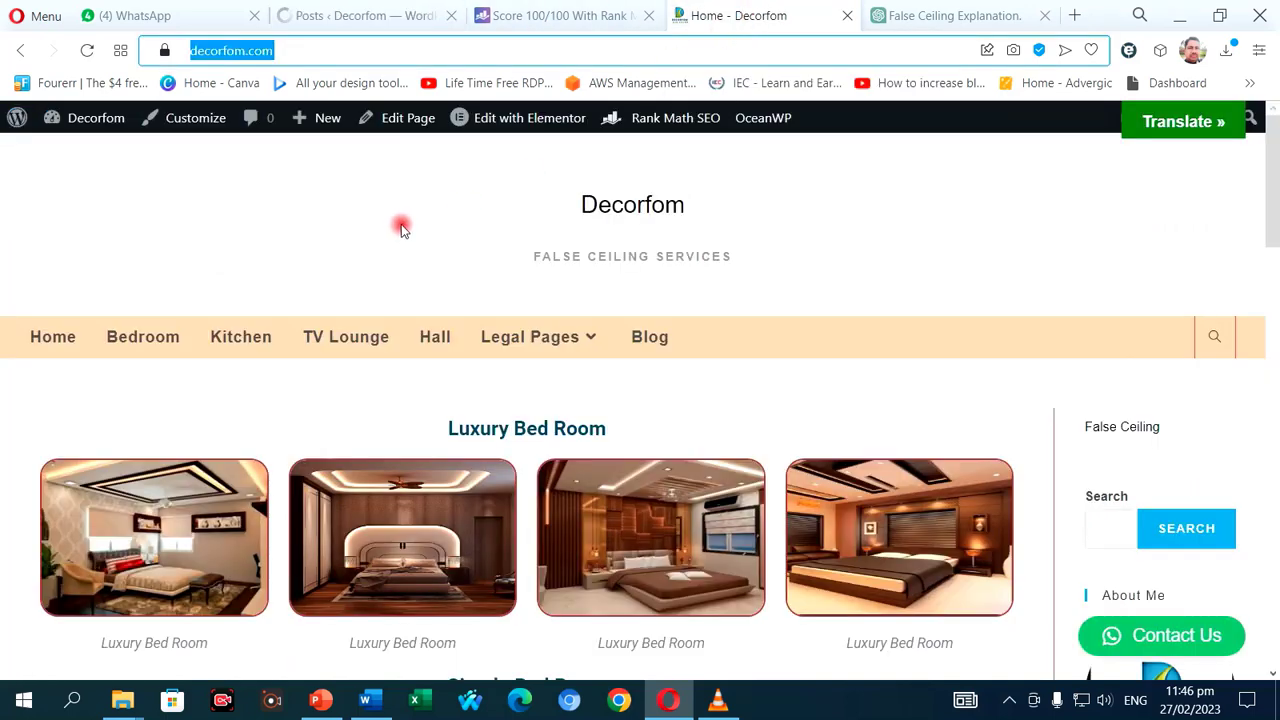
pyautogui.click(52, 337)
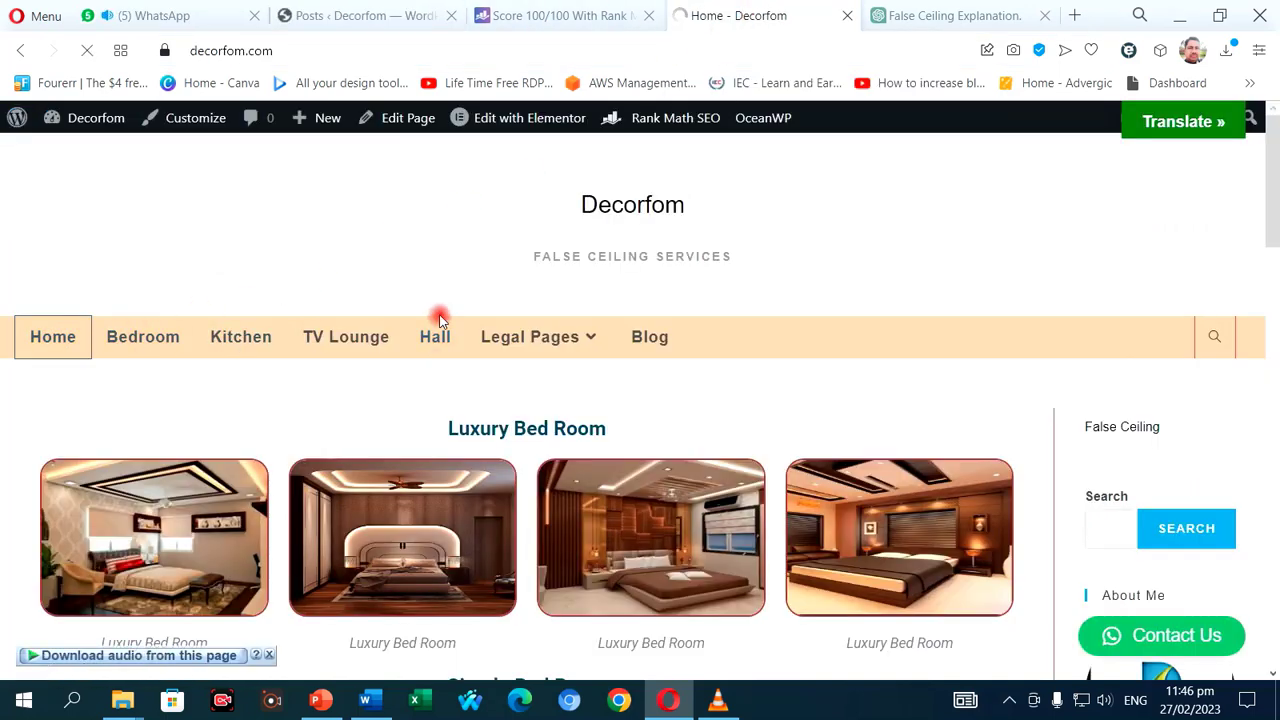
pyautogui.click(650, 338)
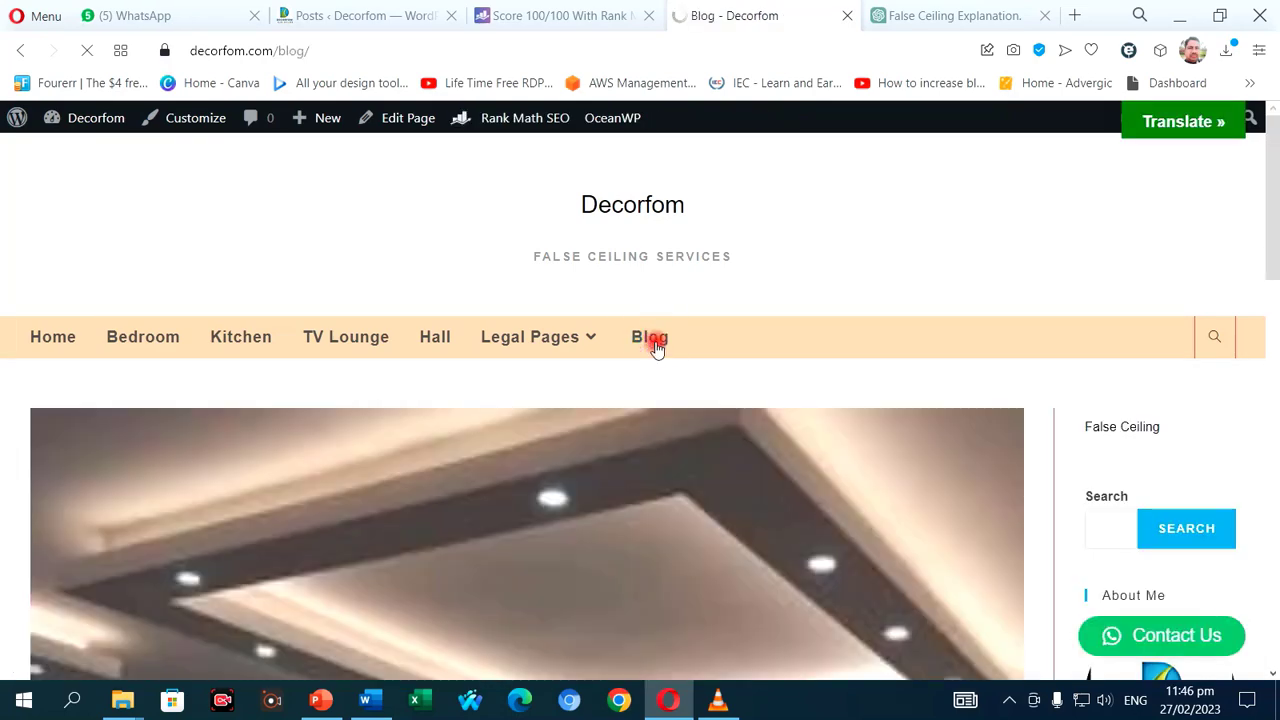
pyautogui.scroll(-3, 611, 412)
pyautogui.scroll(-4, 581, 383)
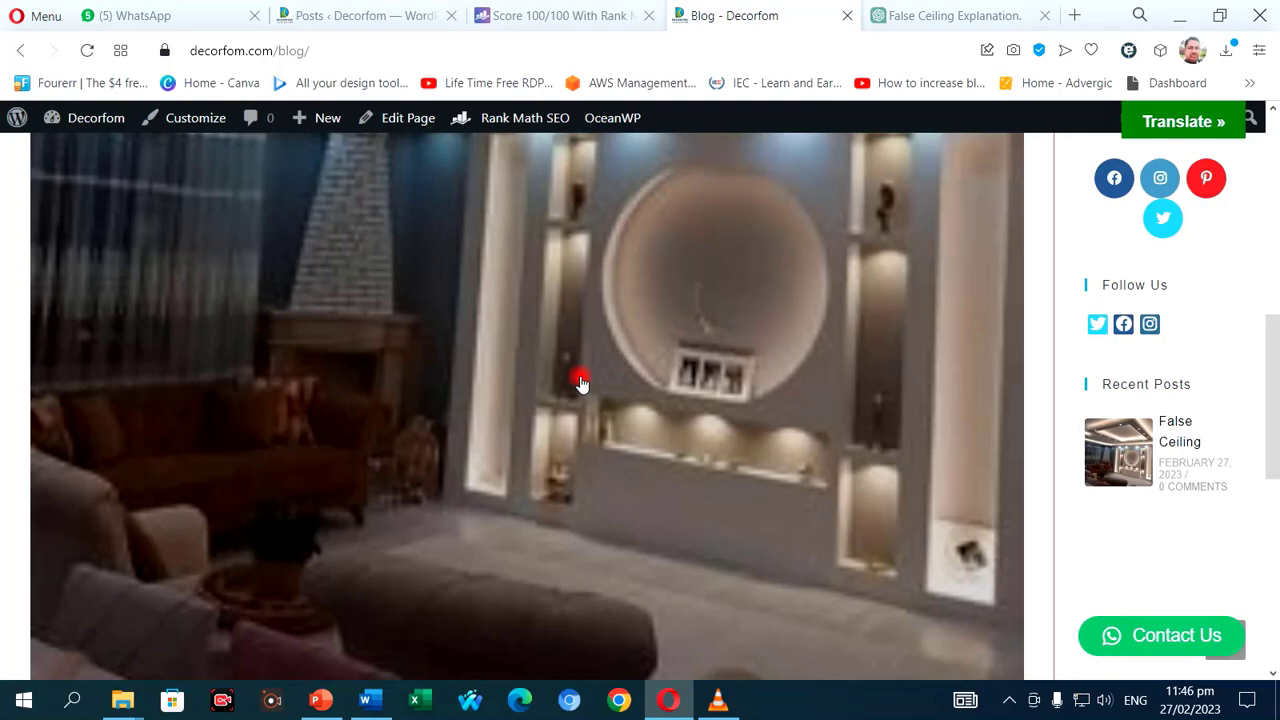
pyautogui.scroll(-6, 581, 383)
pyautogui.scroll(5, 591, 366)
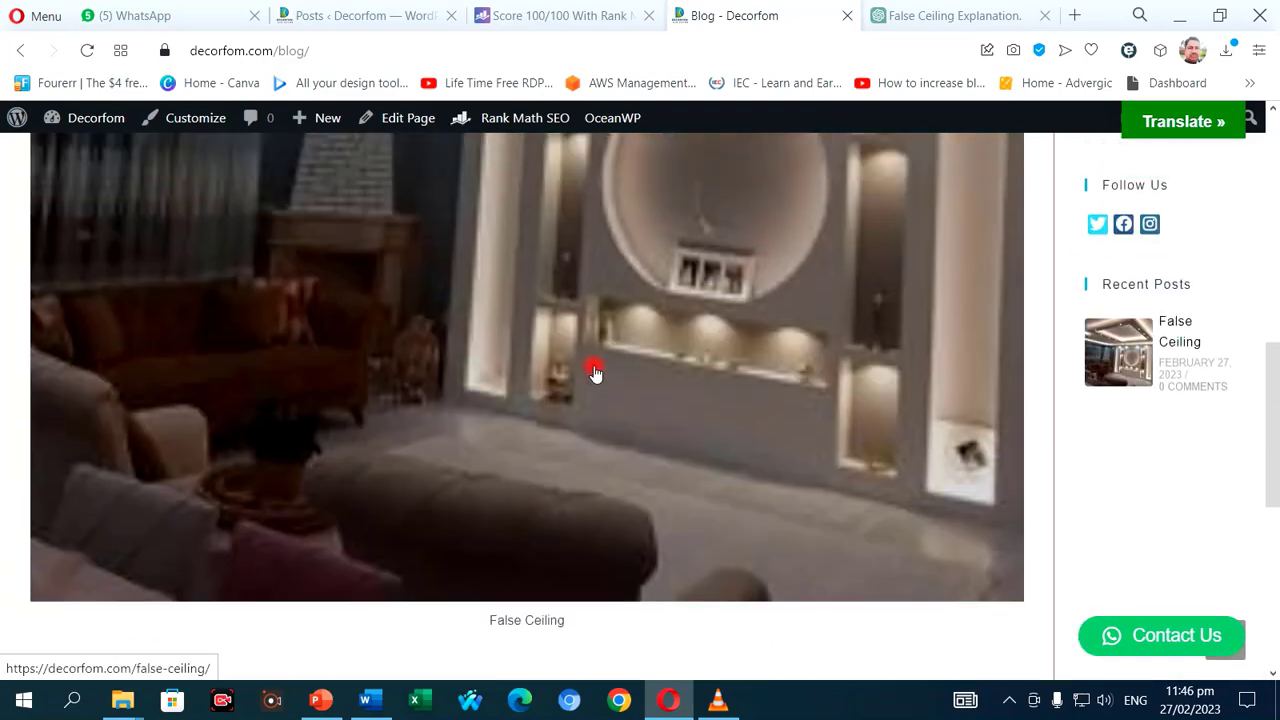
pyautogui.scroll(-2, 594, 368)
pyautogui.scroll(-3, 594, 366)
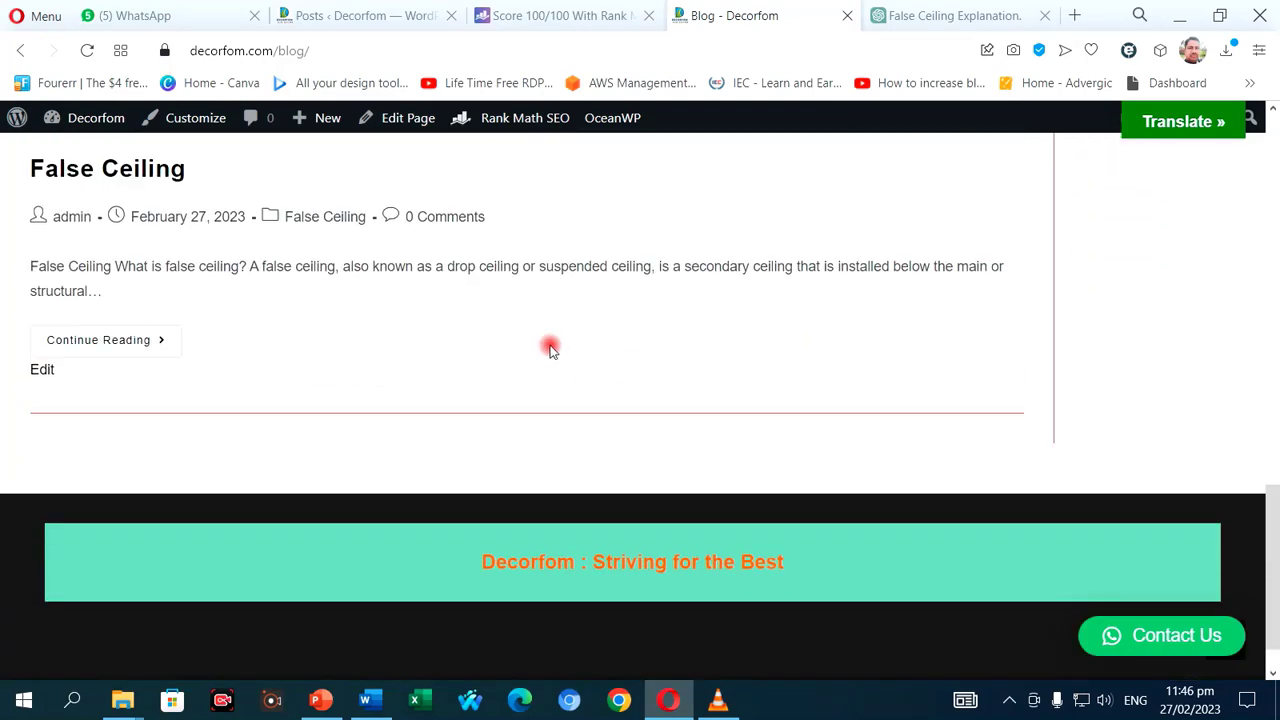
pyautogui.scroll(4, 545, 345)
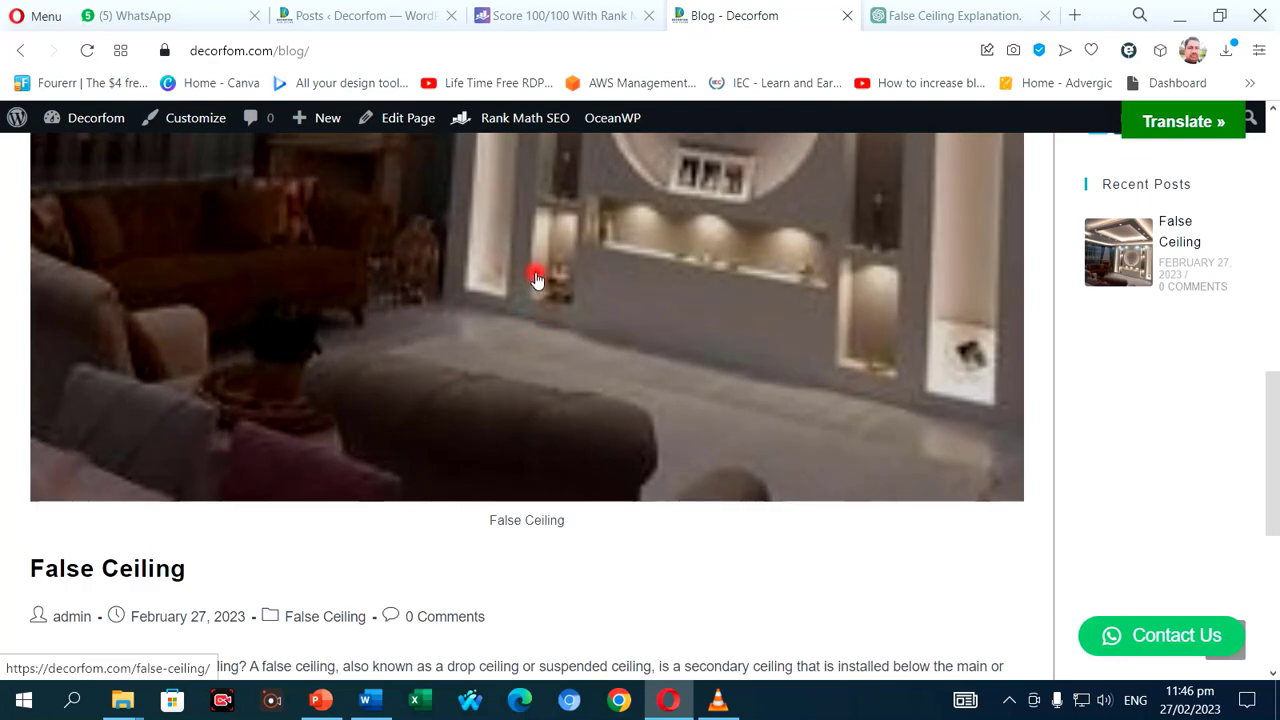
# - Review the published False Ceiling post from the blog down to its tags and comment form, and view the False Ceiling category page
pyautogui.click(537, 278)
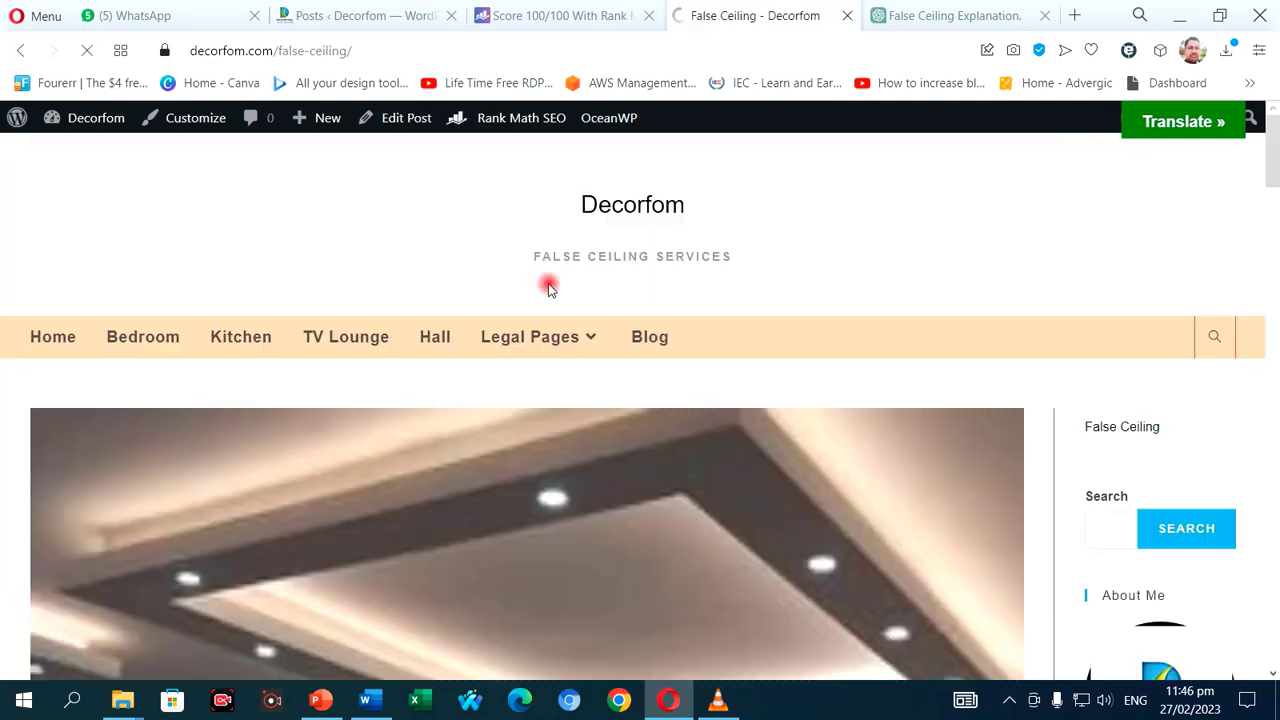
pyautogui.scroll(-4, 557, 403)
pyautogui.scroll(-10, 557, 405)
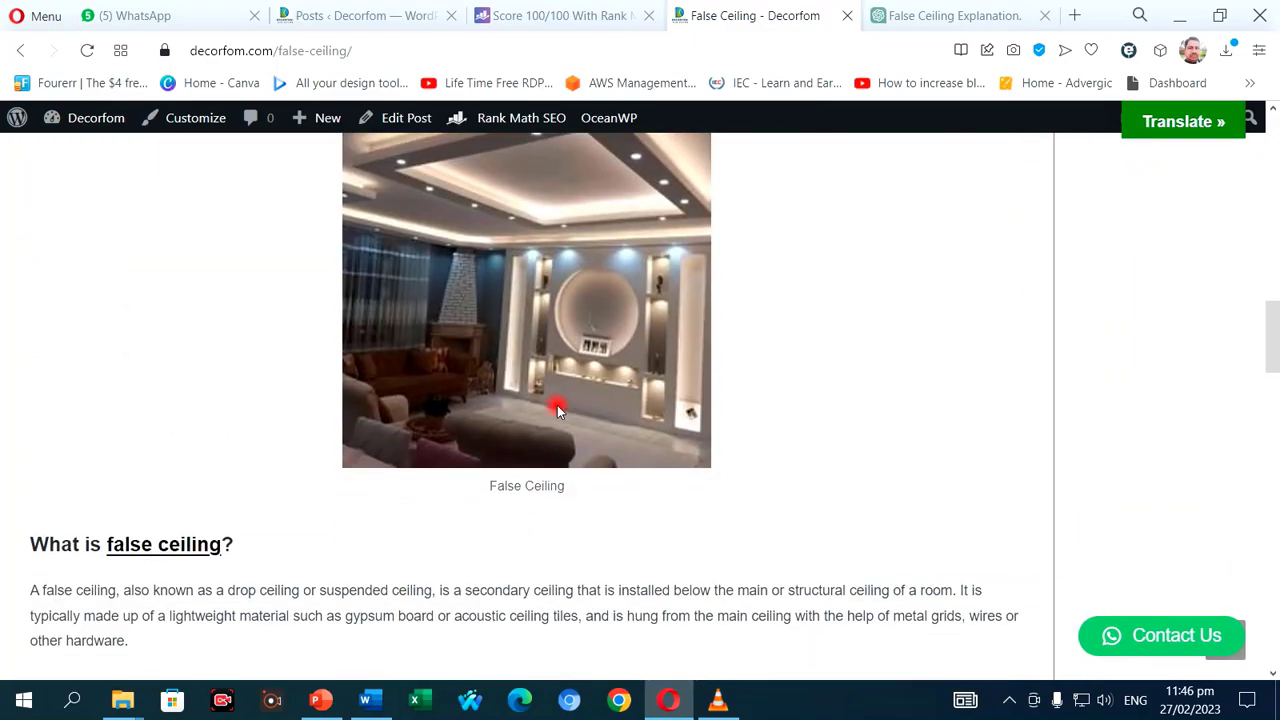
pyautogui.scroll(-20, 557, 405)
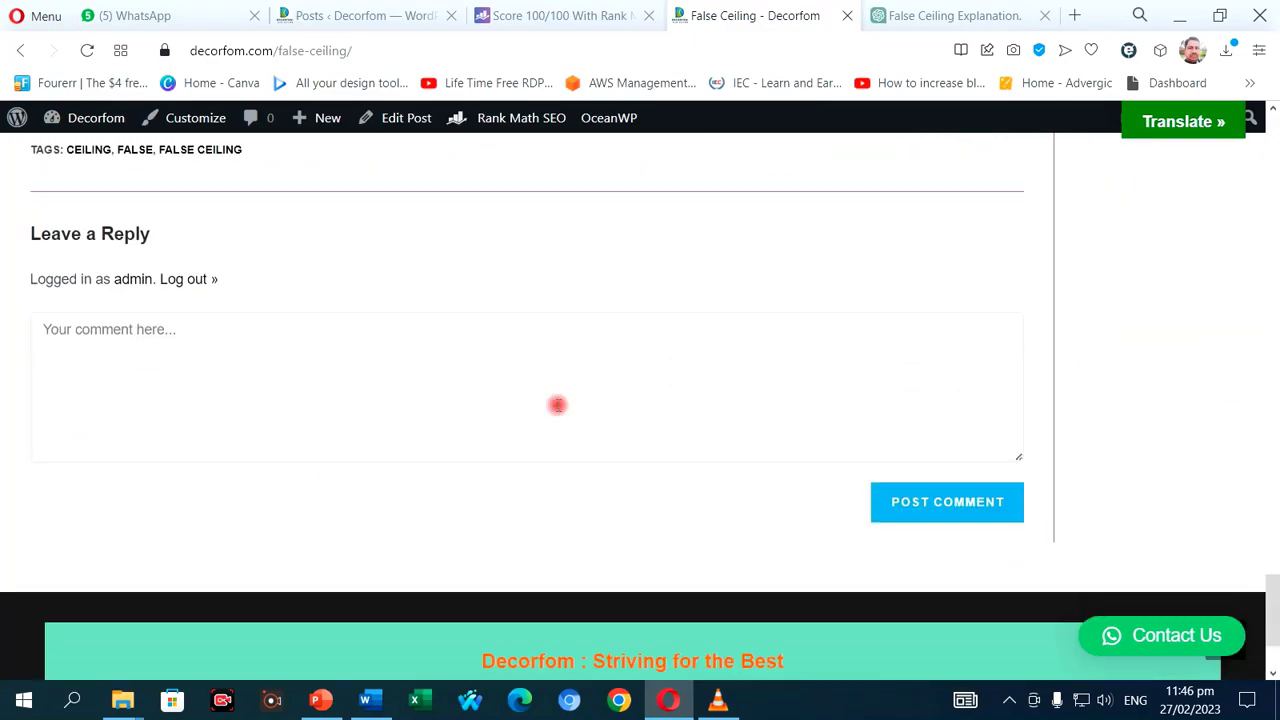
pyautogui.scroll(20, 557, 405)
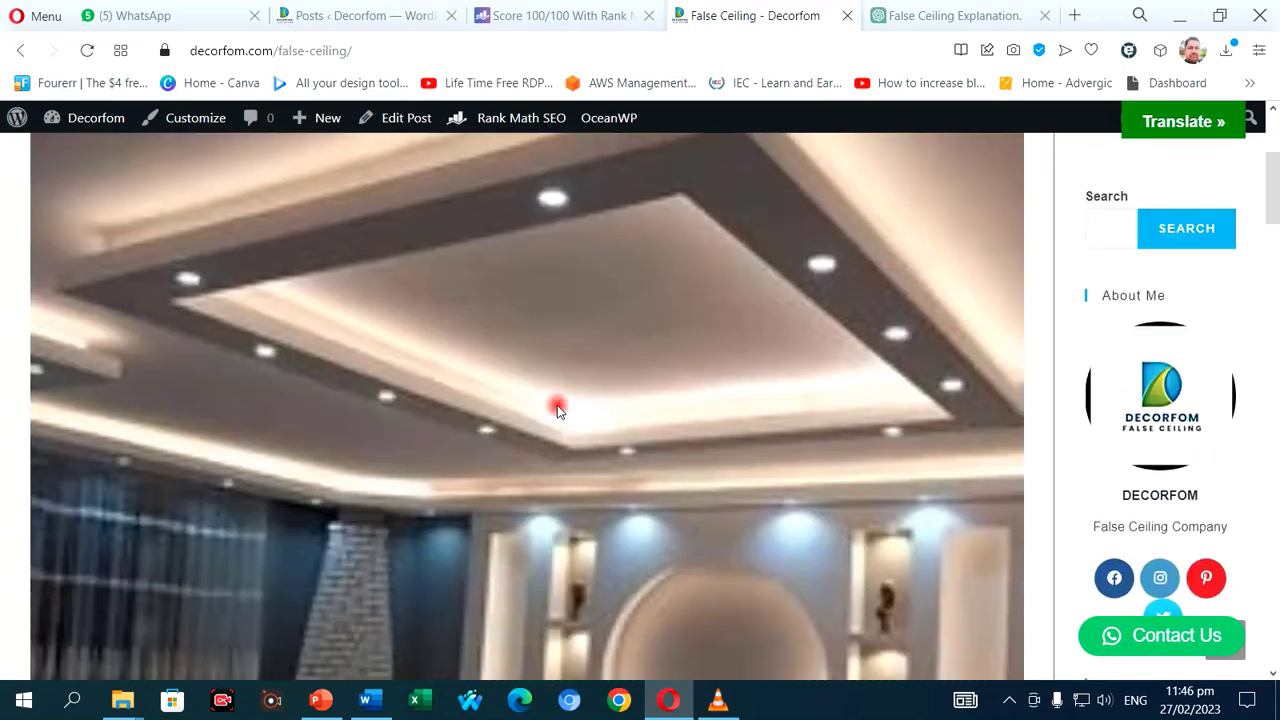
pyautogui.scroll(3, 557, 405)
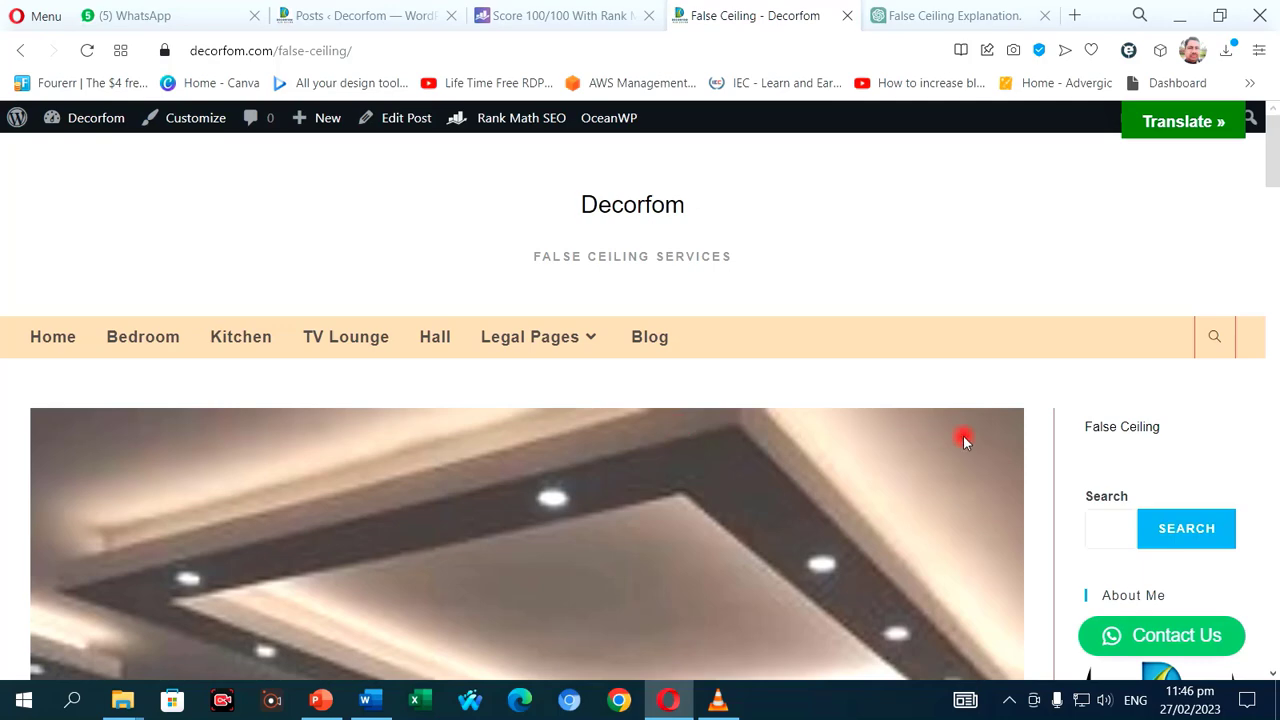
pyautogui.scroll(-1, 966, 434)
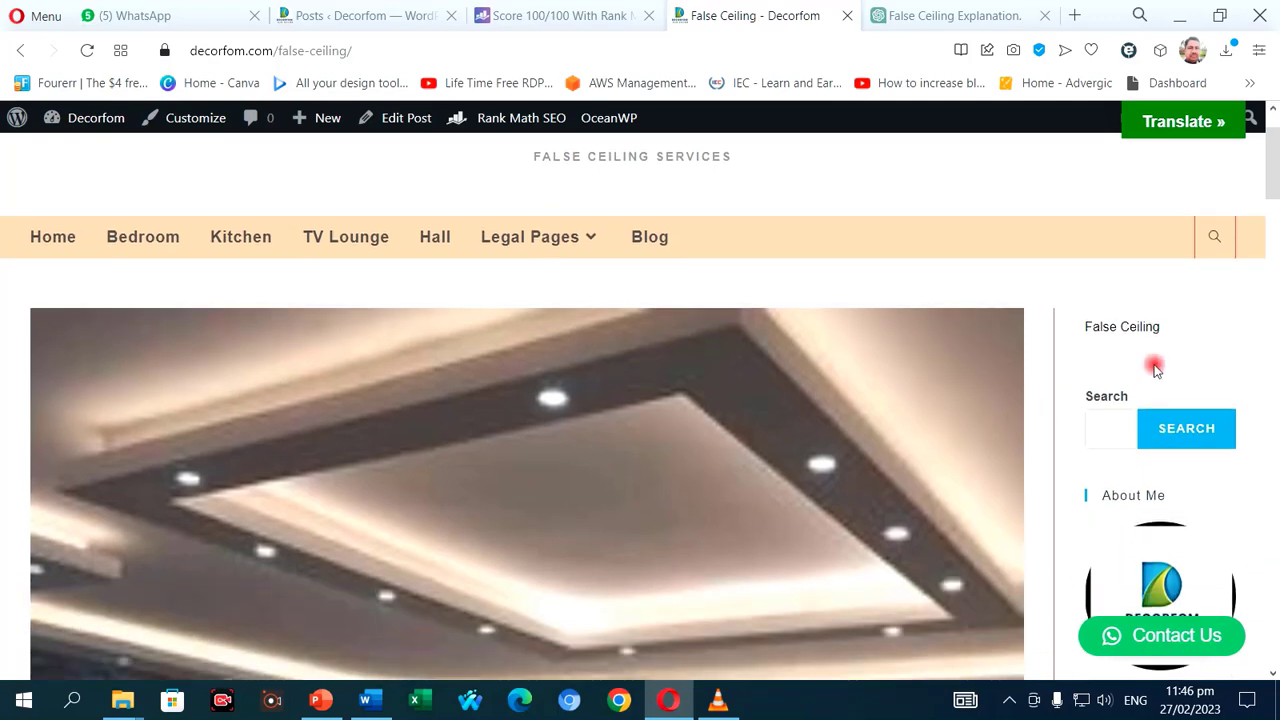
pyautogui.click(1113, 328)
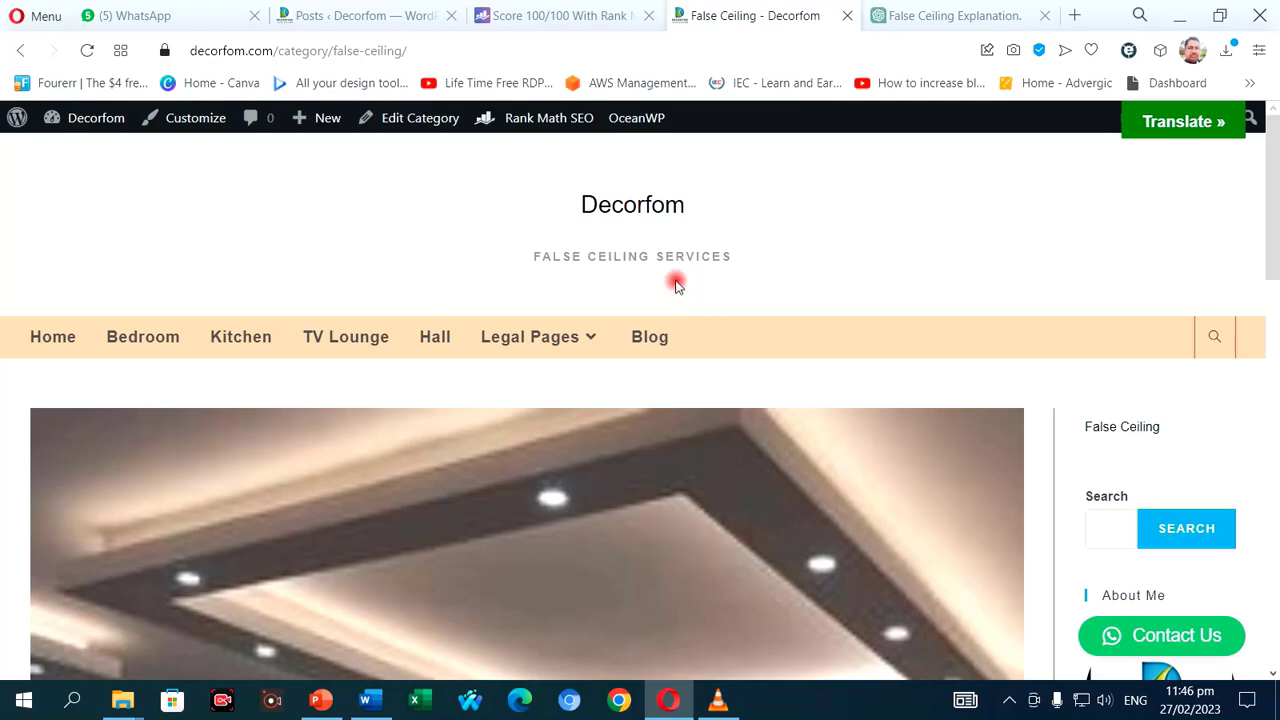
pyautogui.click(558, 13)
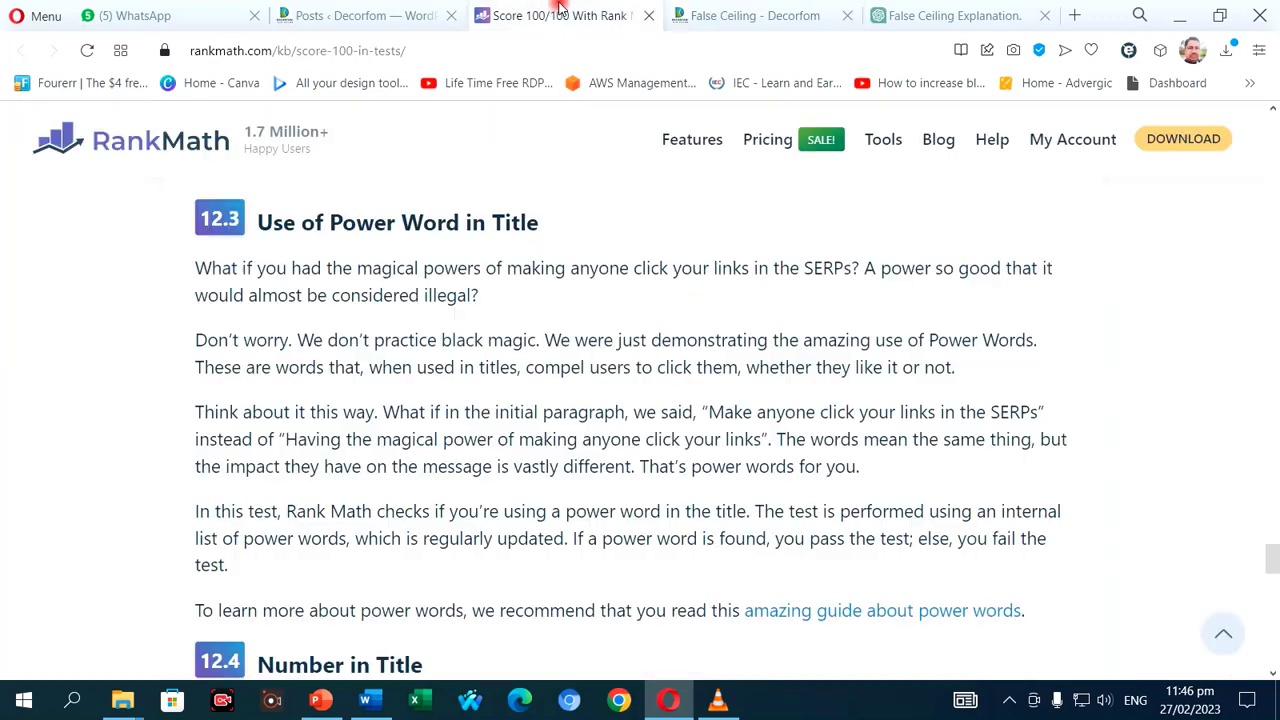
# - Skim the title tests in the Rank Math scoring guide, close the guide and return to the Decorfom posts list
pyautogui.click(395, 18)
pyautogui.click(543, 18)
pyautogui.scroll(-10, 557, 298)
pyautogui.scroll(3, 571, 306)
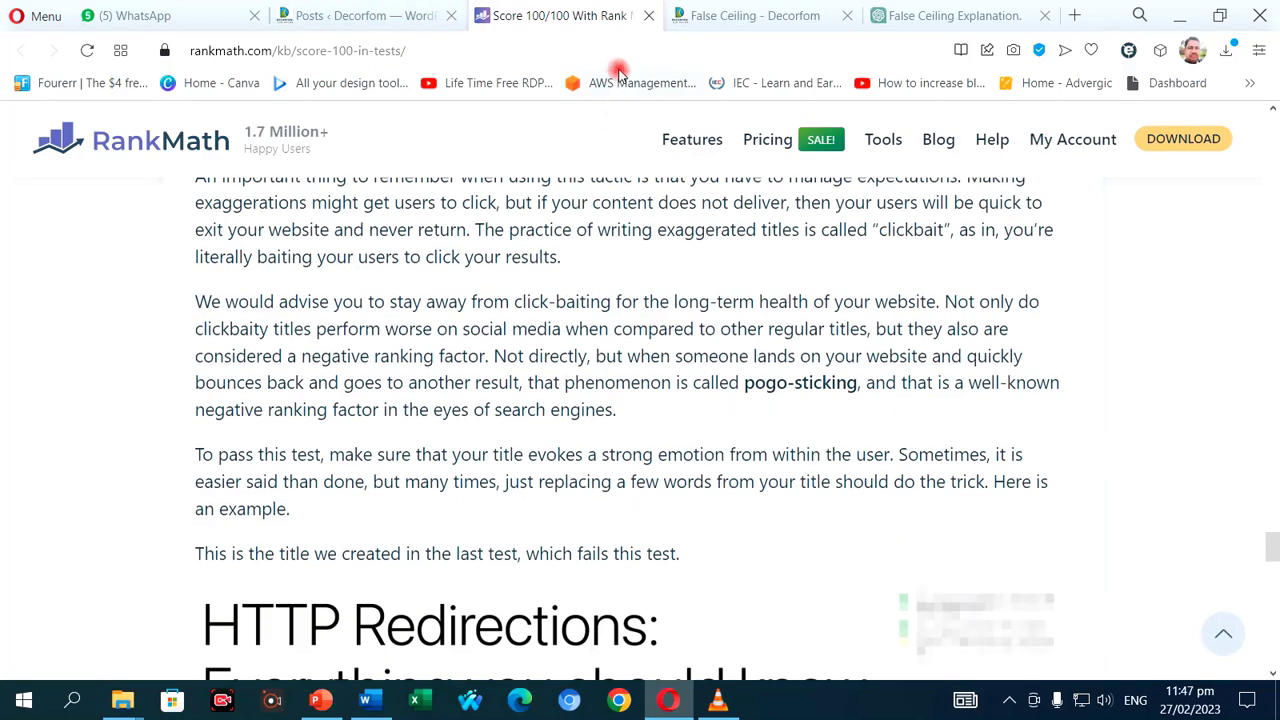
pyautogui.click(652, 16)
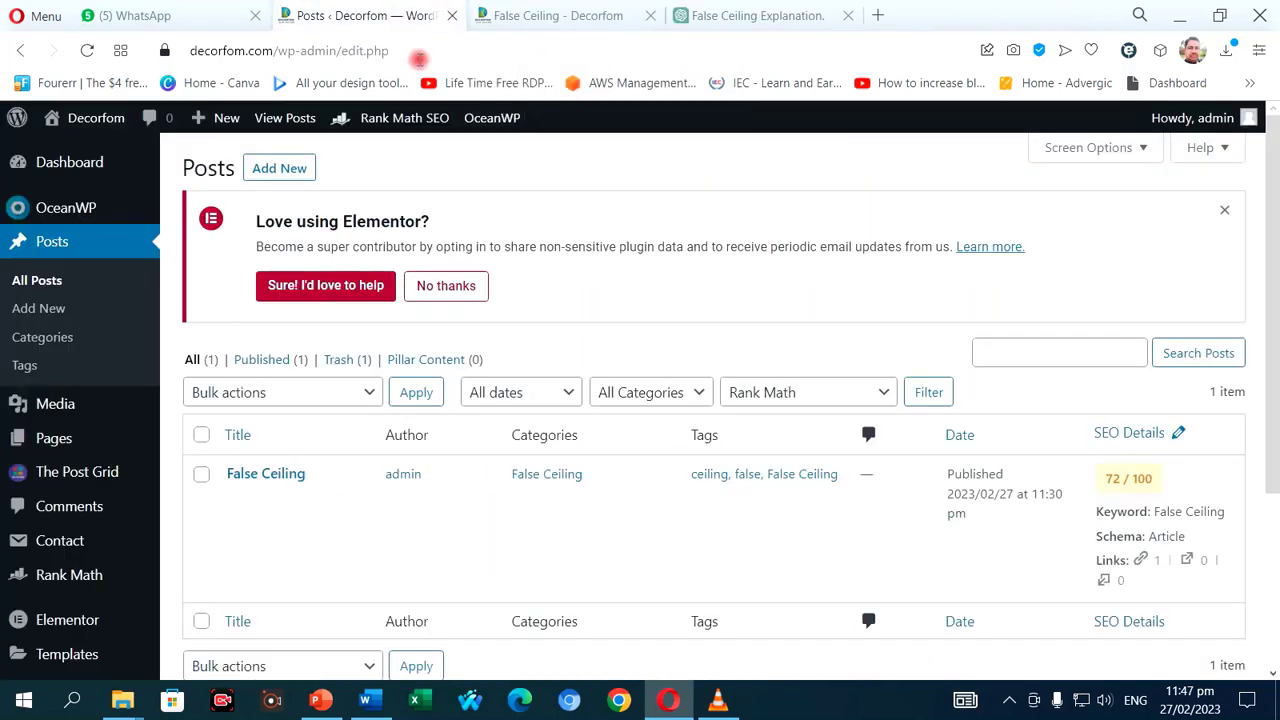
# - Go from the posts list to the site's pages and open the Blog posts page for editing
pyautogui.scroll(-2, 488, 395)
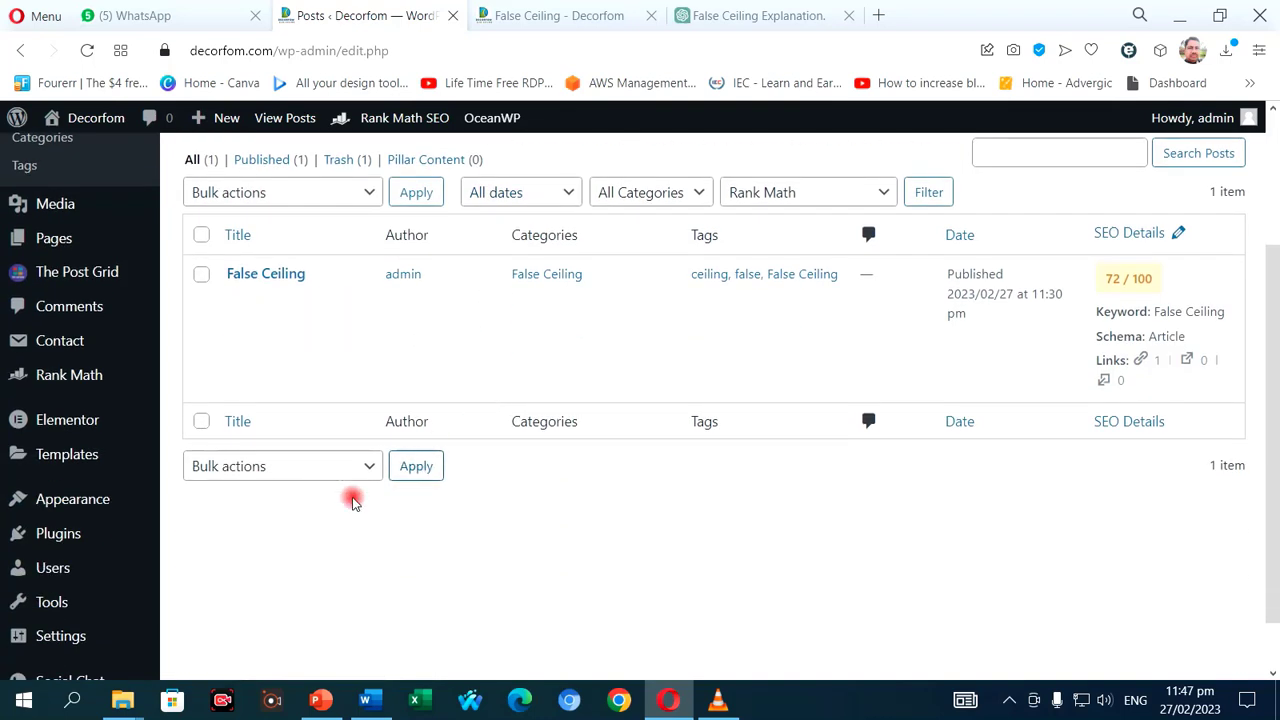
pyautogui.moveTo(311, 336)
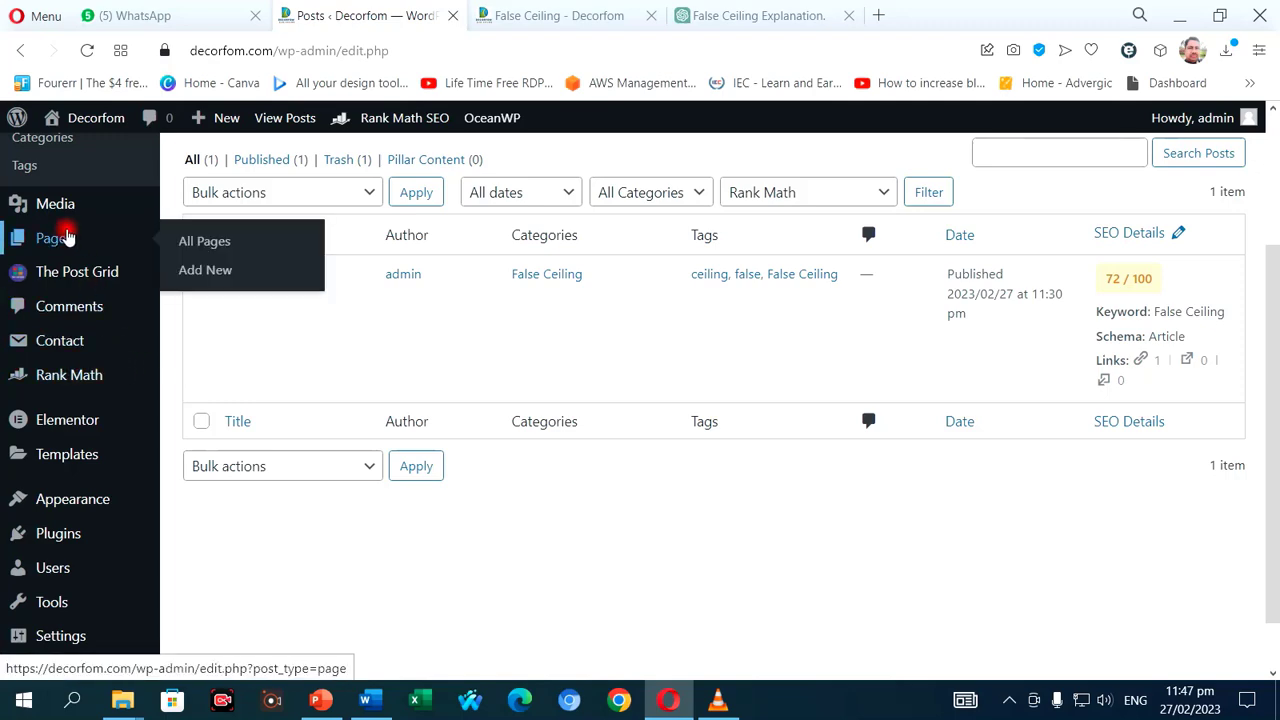
pyautogui.click(352, 299)
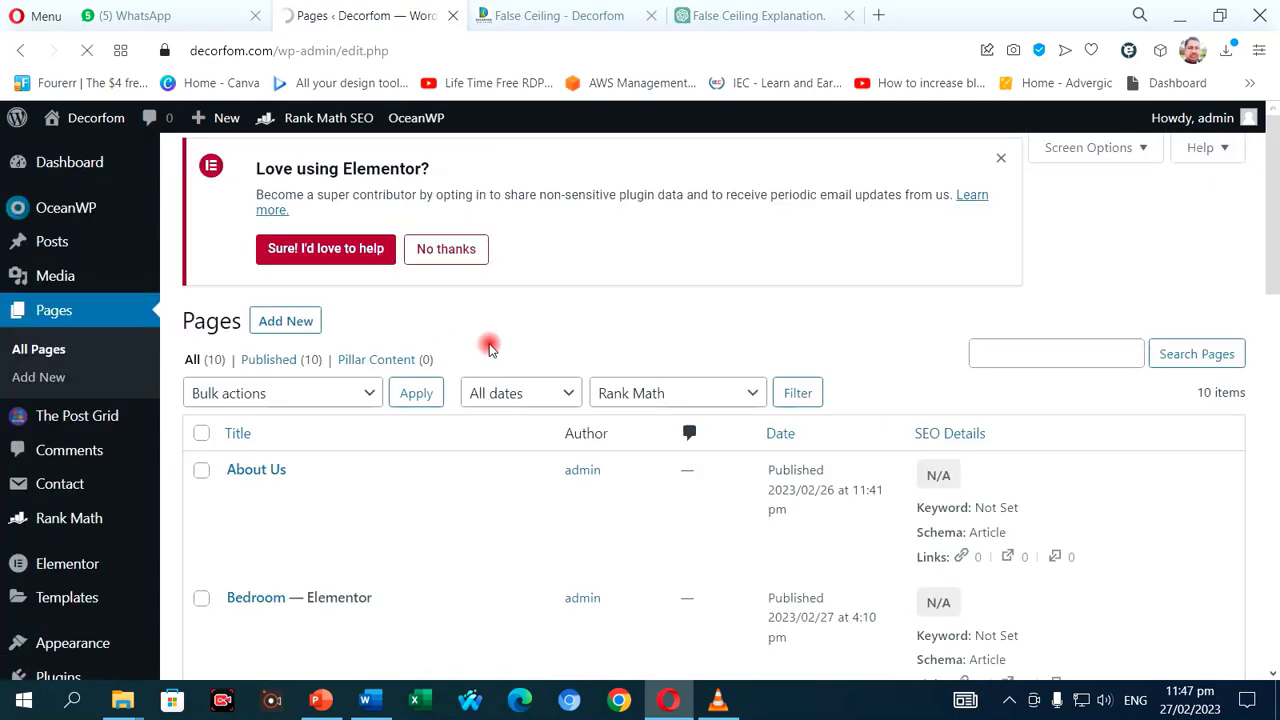
pyautogui.scroll(-5, 490, 347)
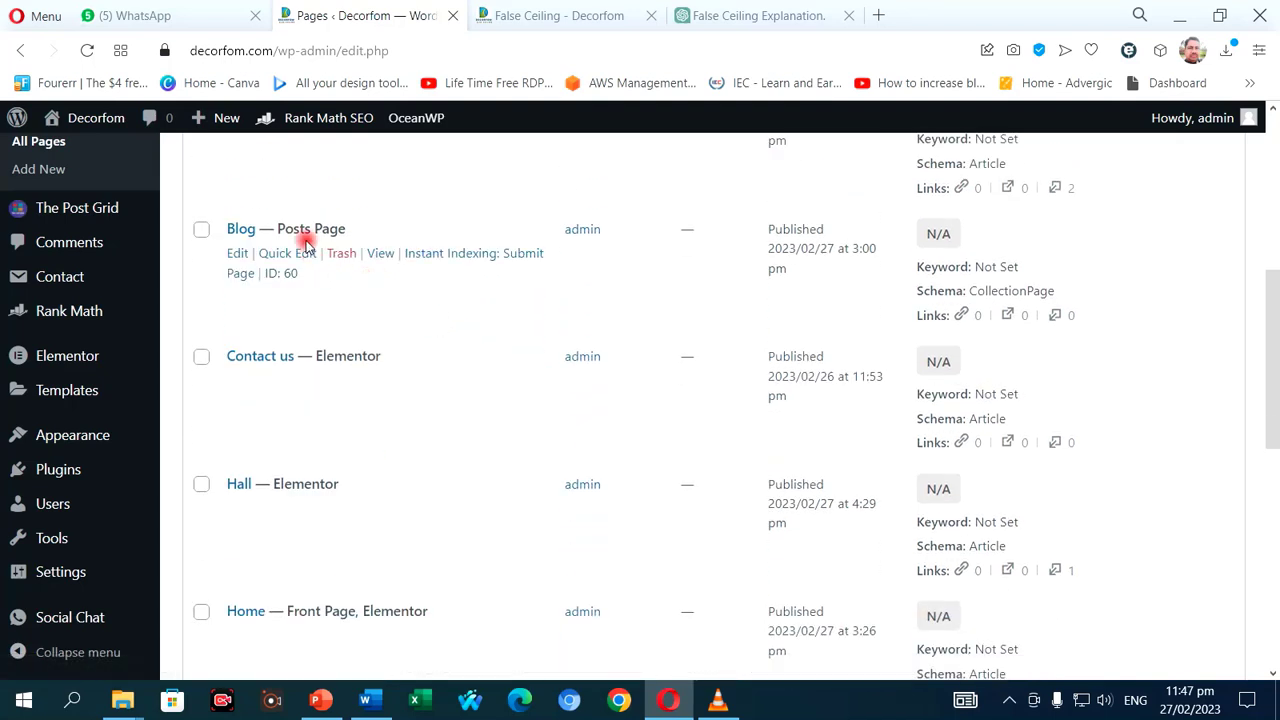
pyautogui.click(238, 254)
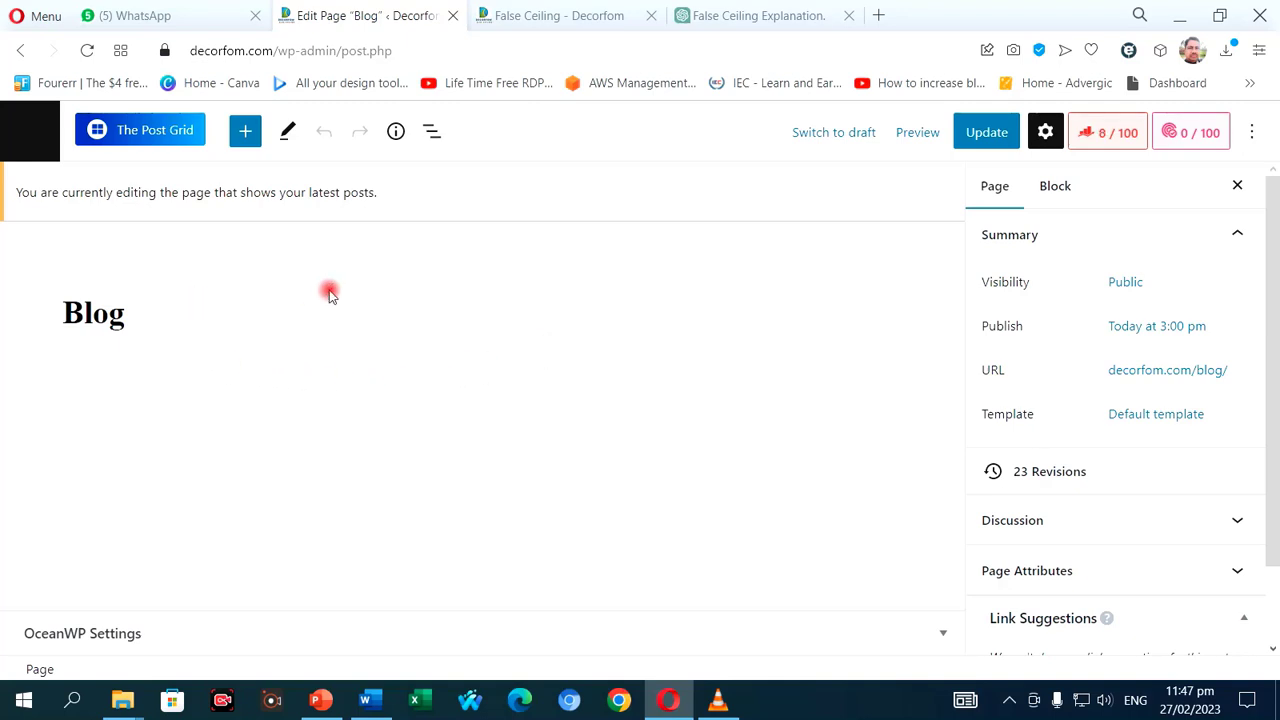
# - Open The Post Grid's starter layouts for the Blog page and show only the free ones
pyautogui.click(162, 134)
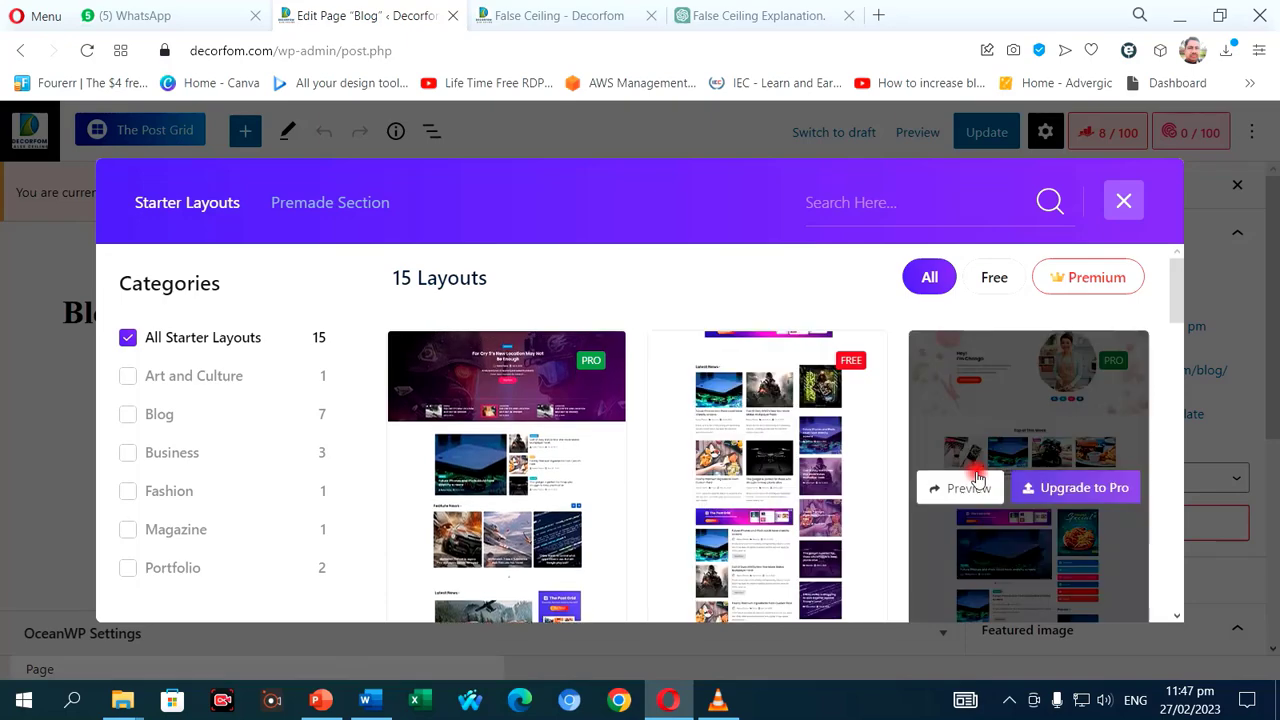
pyautogui.scroll(-5, 975, 480)
pyautogui.scroll(-3, 979, 479)
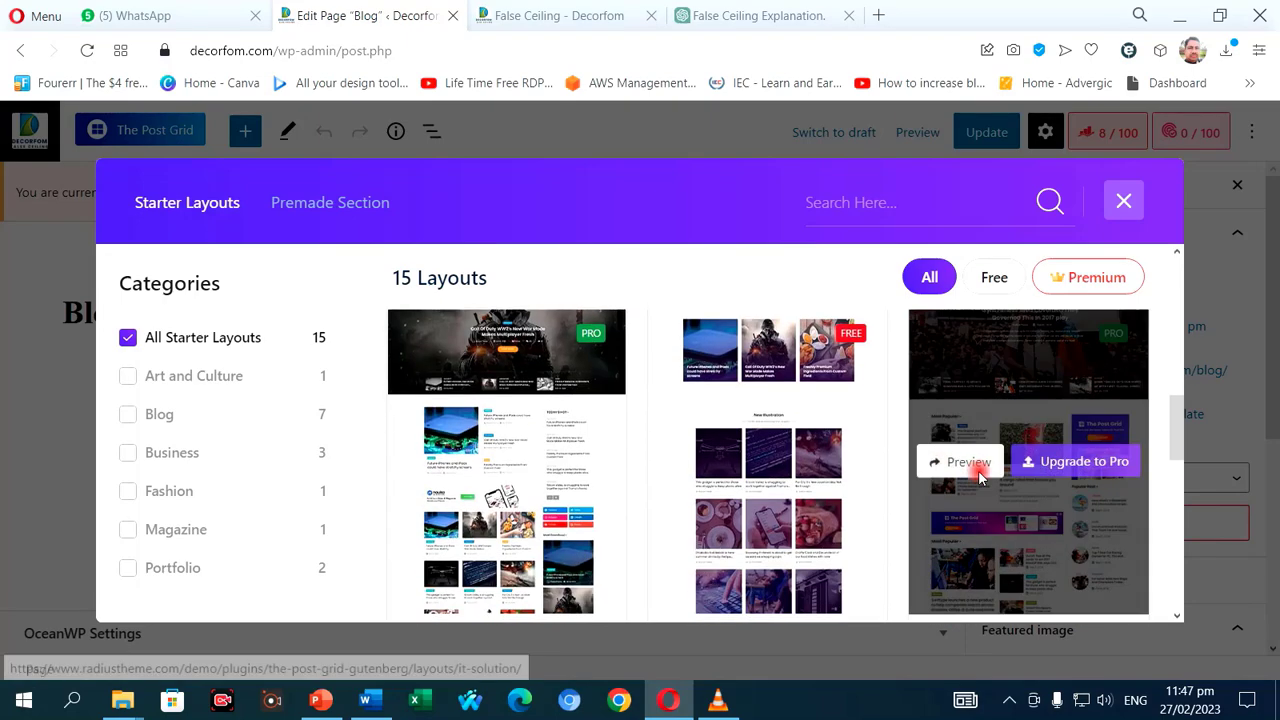
pyautogui.click(990, 280)
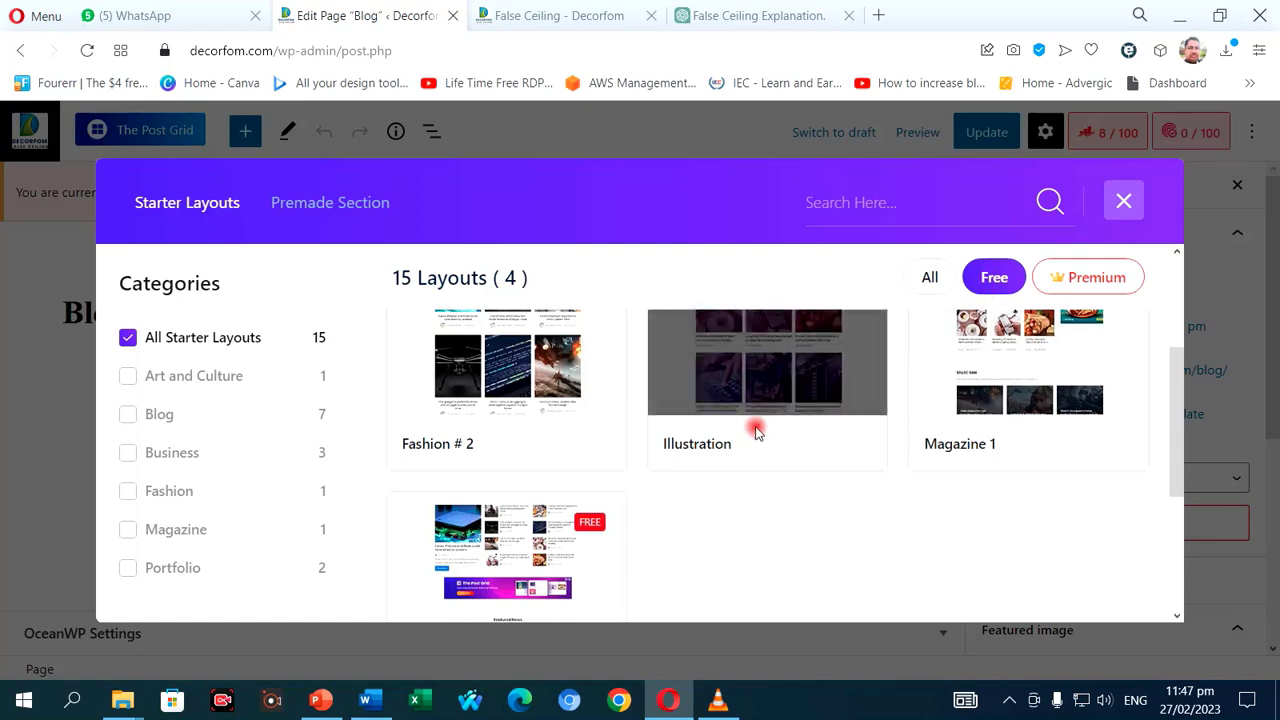
pyautogui.scroll(2, 537, 428)
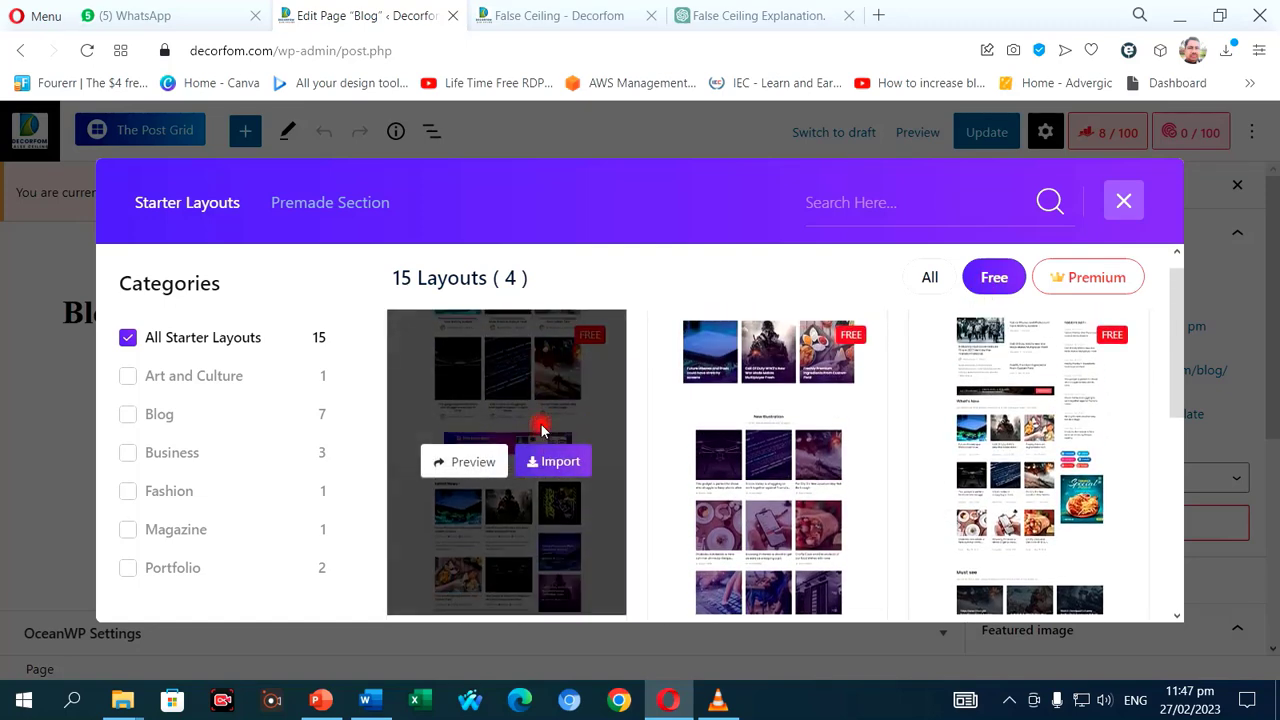